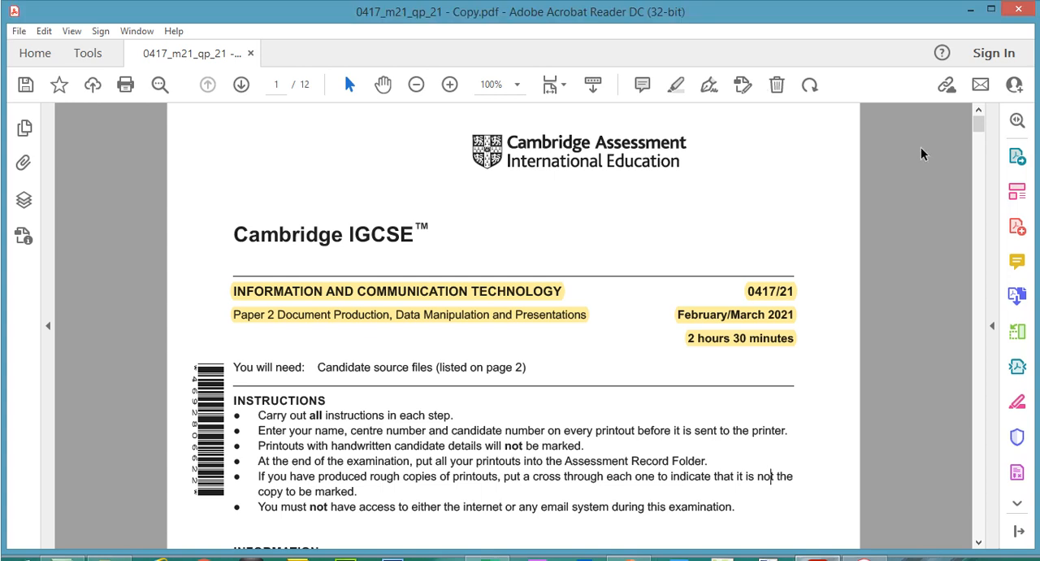
- Highlight the supplied source files sentence and the full file list from M21CHART.csv to M21SUPPLIERS.csv on page 2
drag(980, 124, 986, 166)
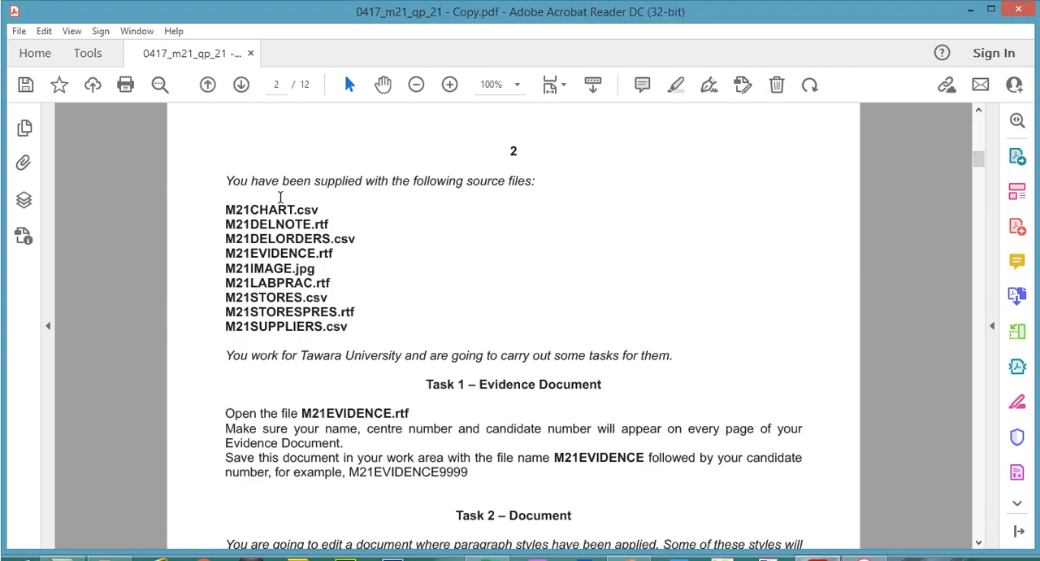
drag(224, 180, 541, 181)
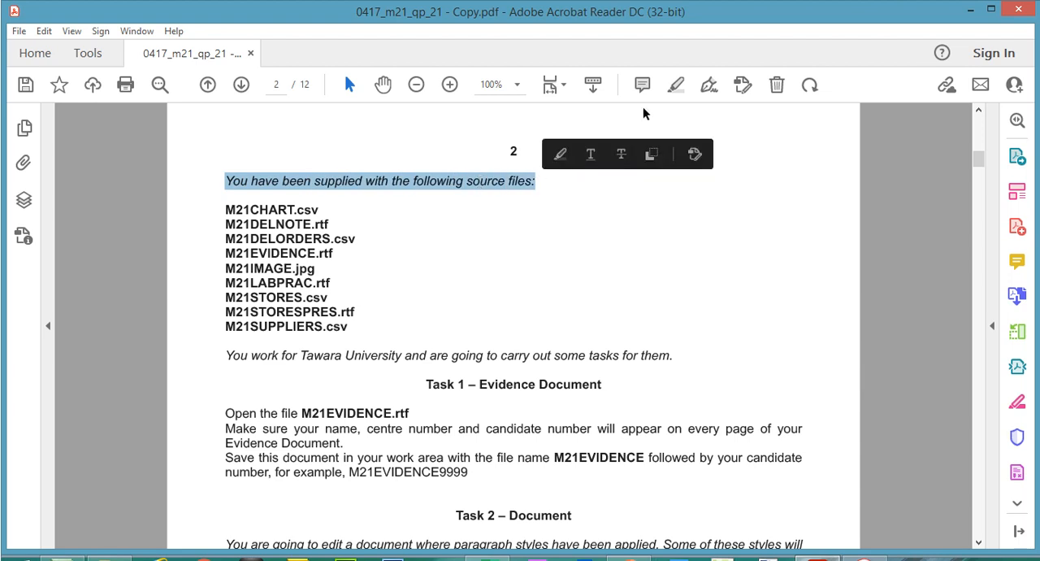
click(676, 85)
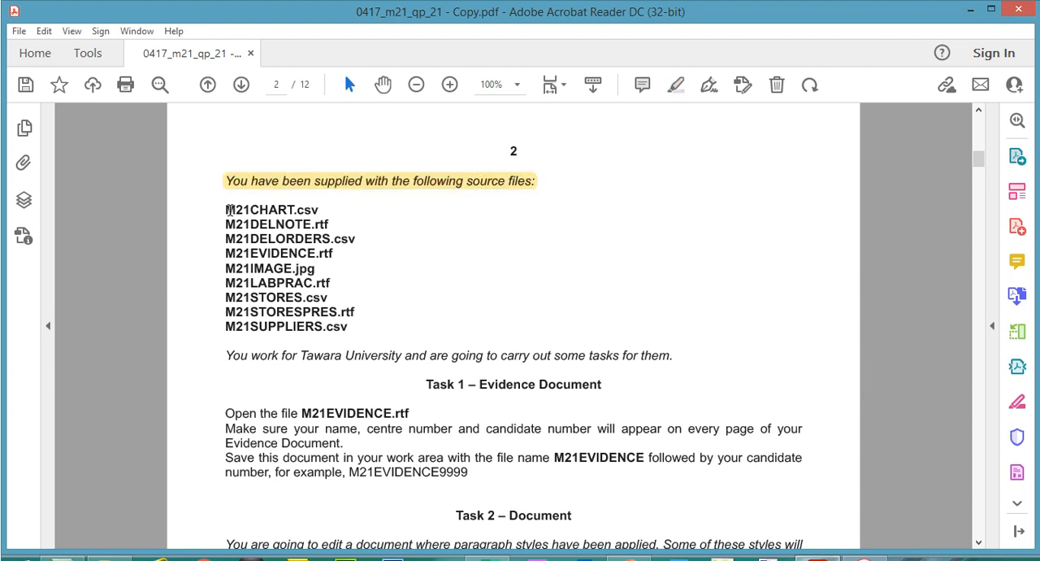
drag(228, 210, 352, 304)
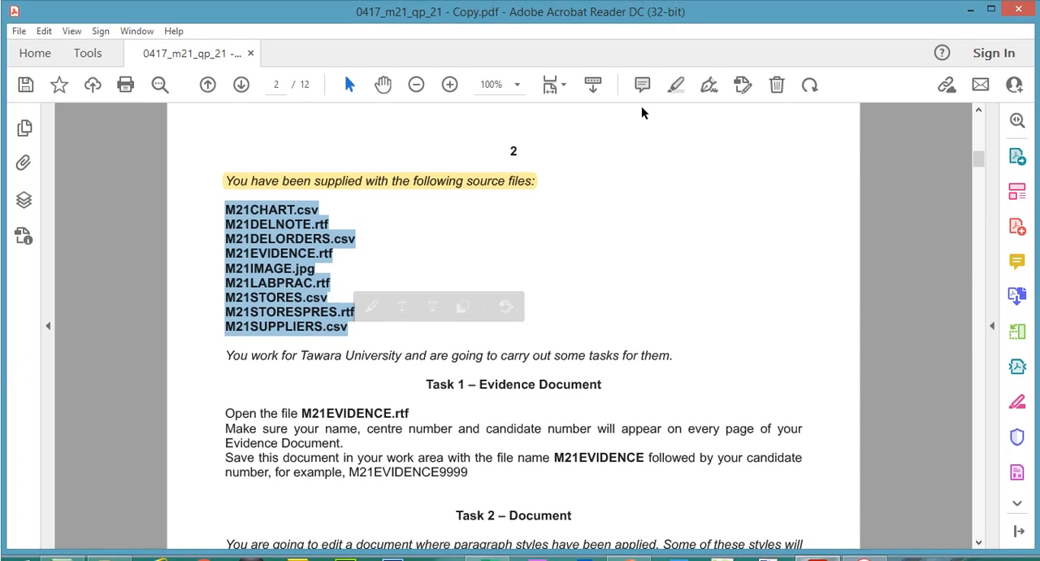
click(675, 84)
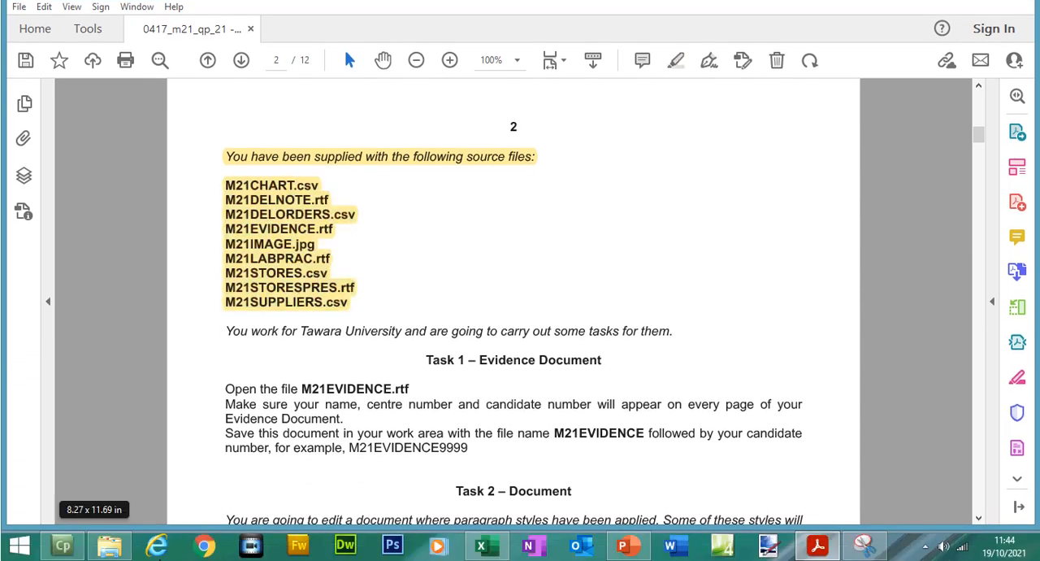
- Check the supplied source files in the FebMar Files folder in File Explorer, then return to the exam paper
click(120, 551)
drag(456, 218, 393, 97)
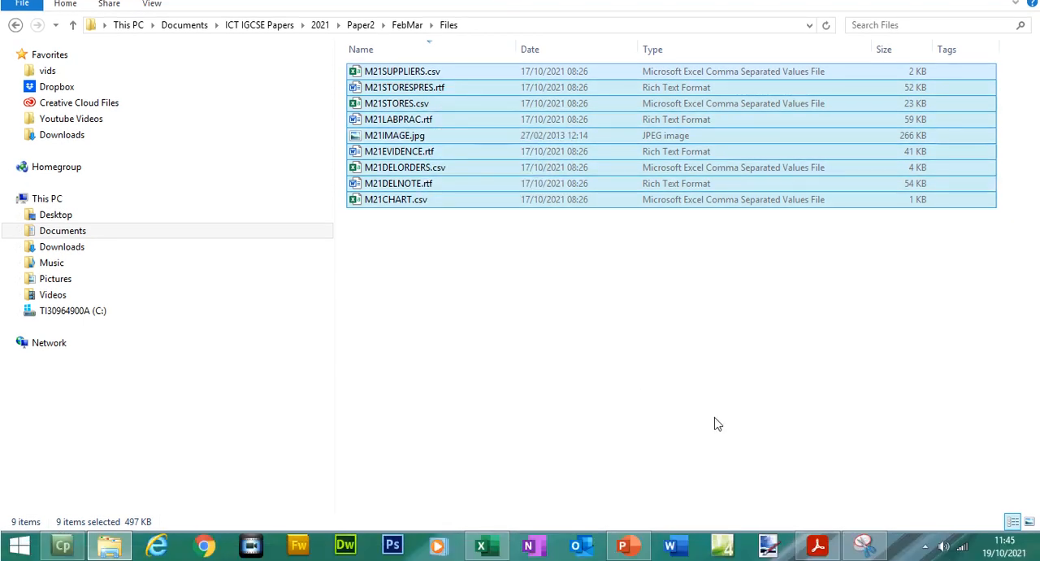
click(815, 547)
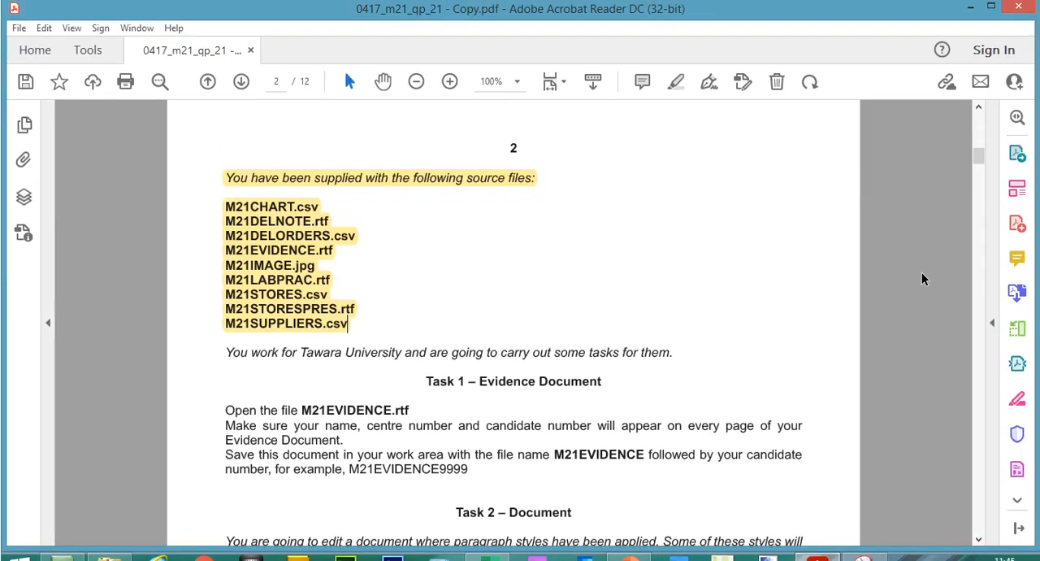
- Highlight the Tawara University sentence, the Task 1 heading and the instruction to open M21EVIDENCE.rtf
drag(978, 159, 981, 171)
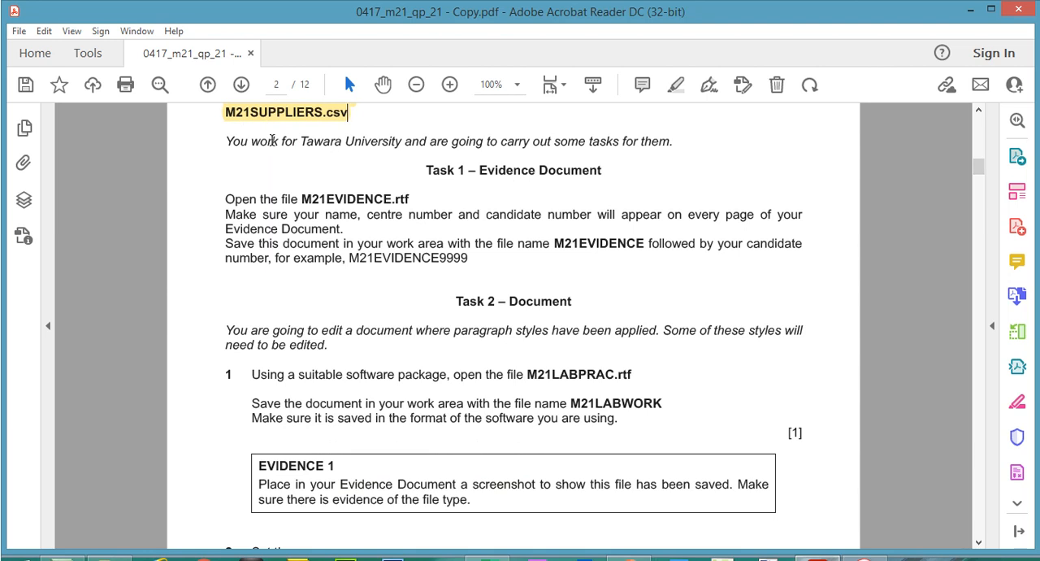
drag(226, 141, 674, 145)
click(676, 89)
drag(426, 171, 611, 172)
click(680, 90)
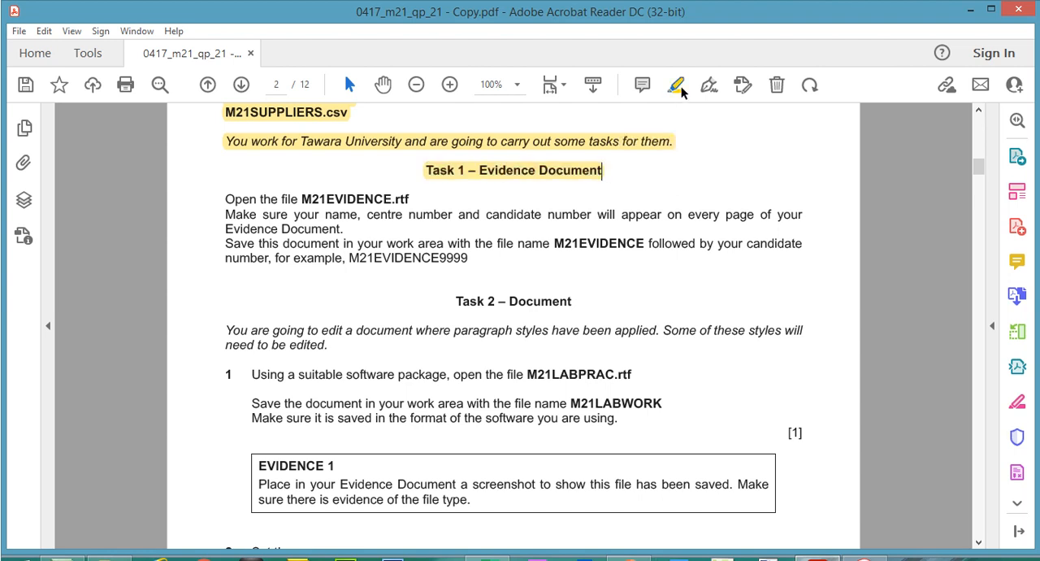
drag(227, 201, 410, 200)
click(676, 85)
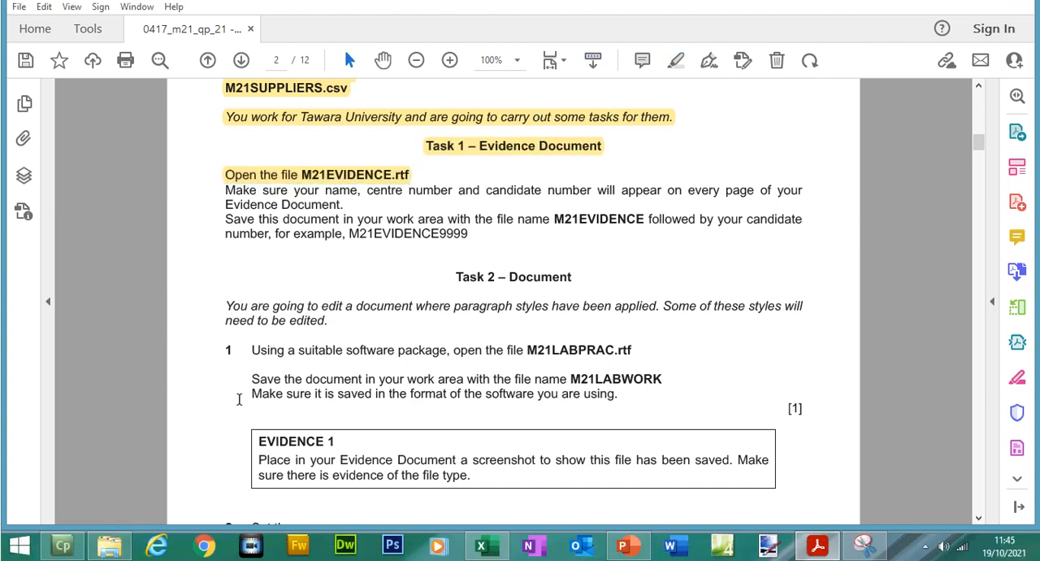
- Switch to File Explorer and open M21EVIDENCE.rtf from the Files folder
click(110, 545)
click(410, 379)
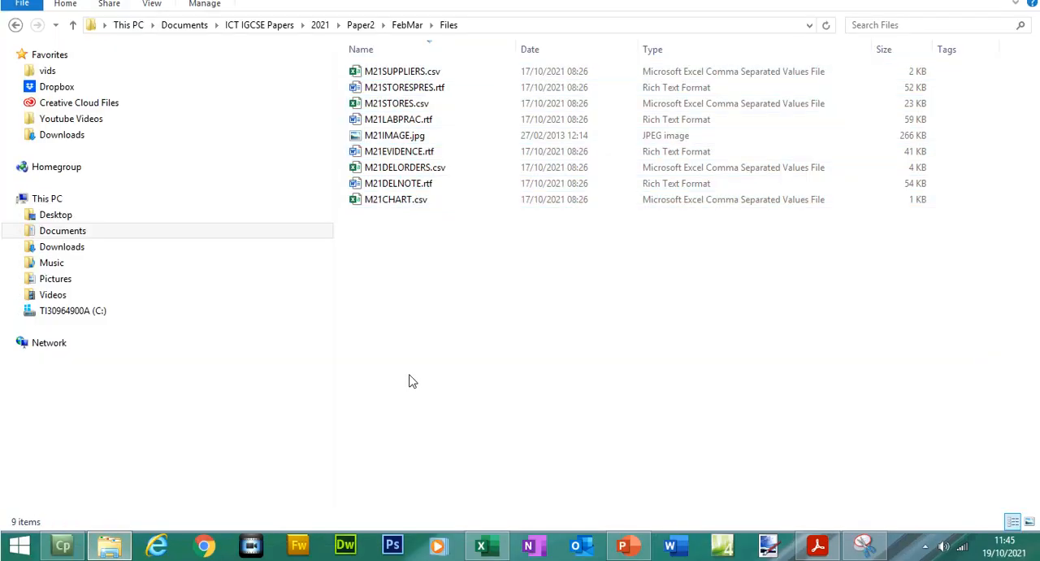
double_click(416, 179)
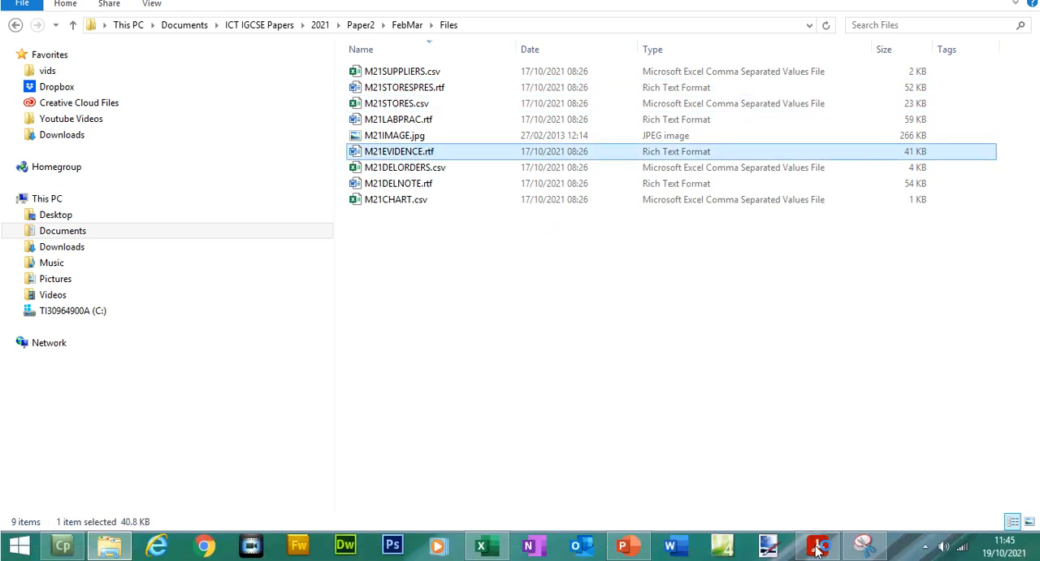
- Return to the exam paper and highlight the instruction to show name, centre number and candidate number on every page
click(817, 544)
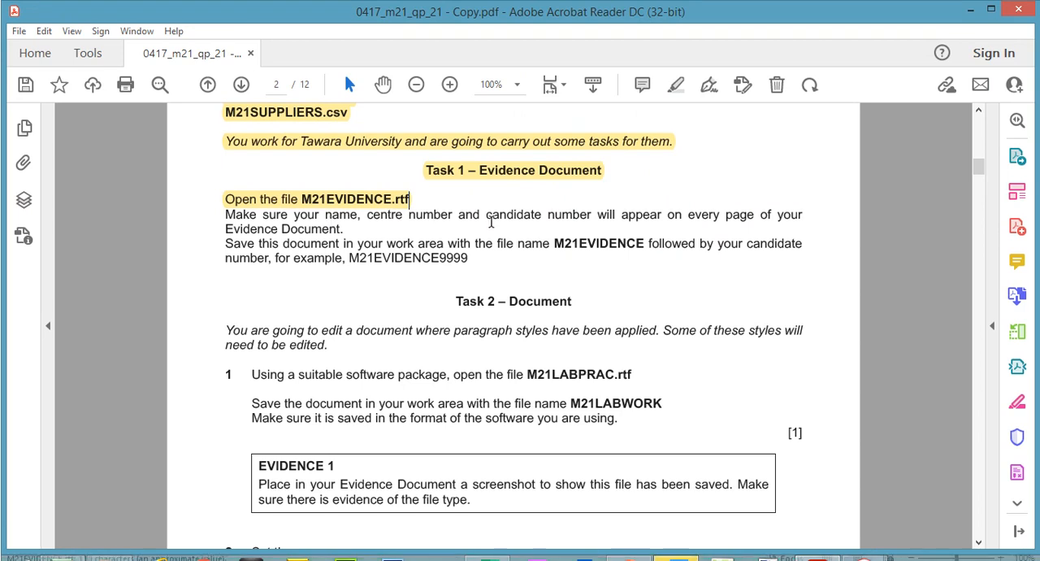
drag(225, 215, 343, 229)
click(676, 85)
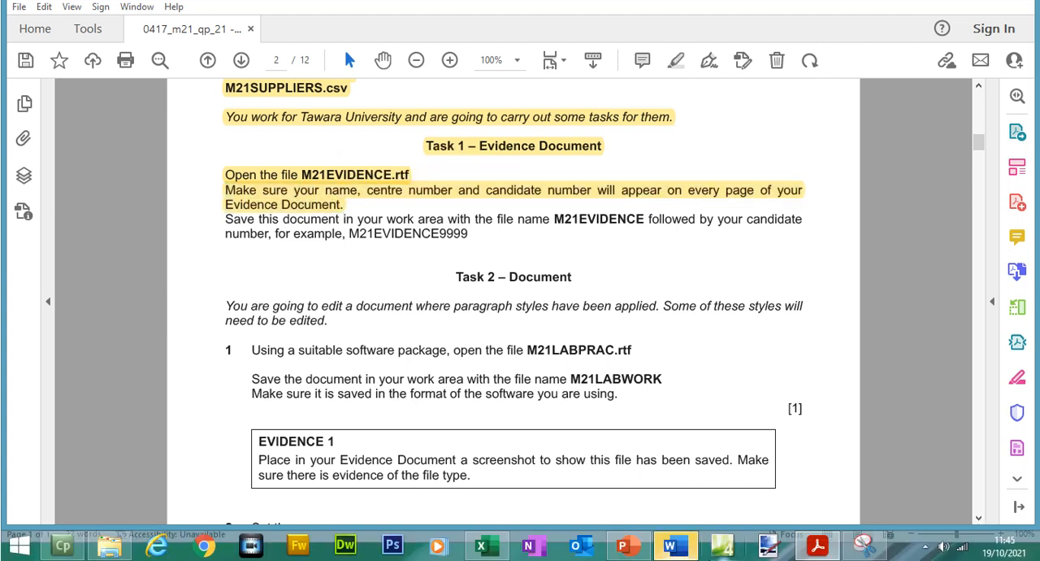
- Switch to the evidence document in Word and insert a Blank (Three Columns) header
click(696, 560)
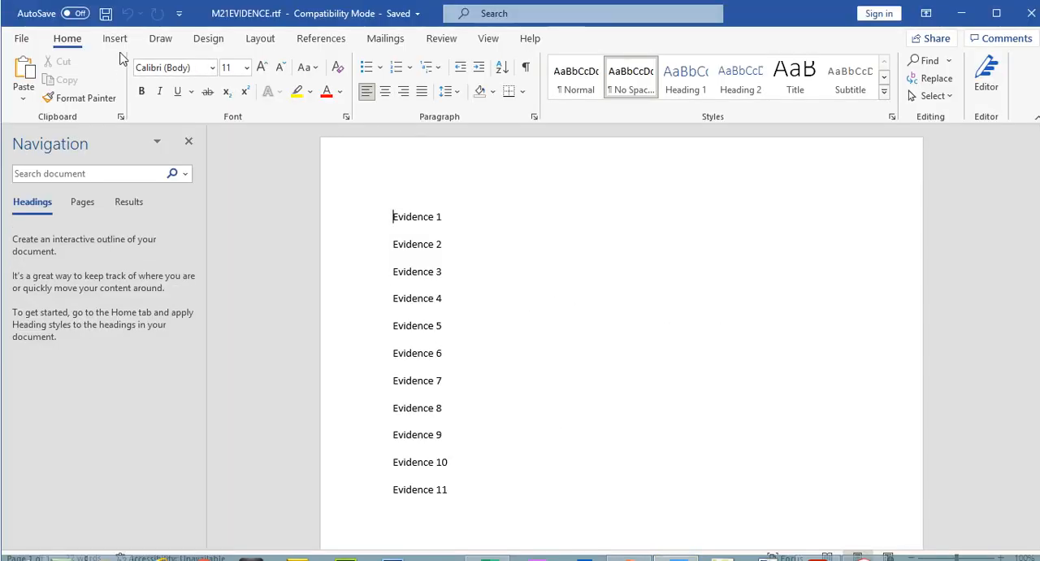
click(116, 41)
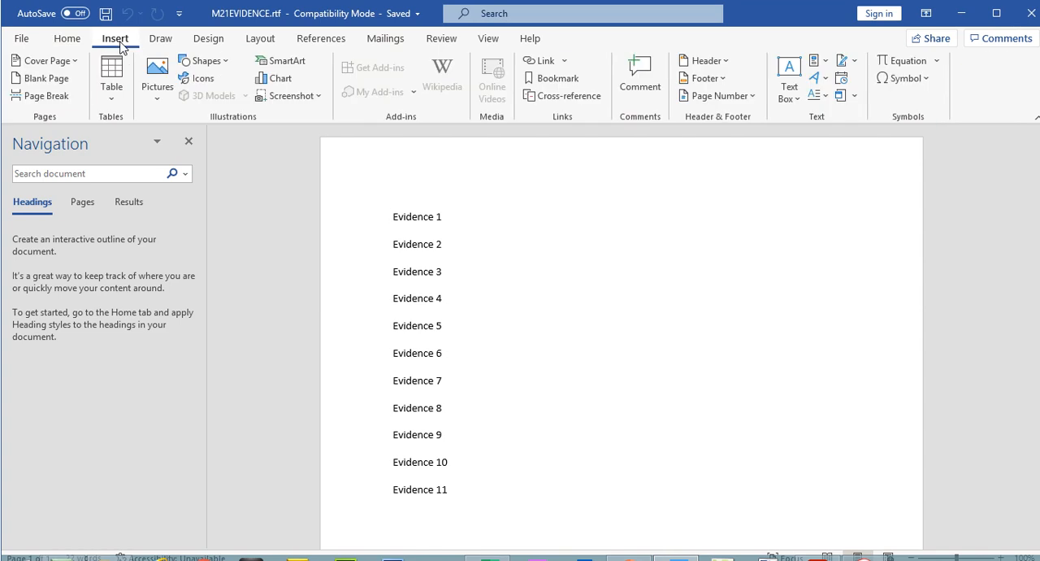
click(724, 59)
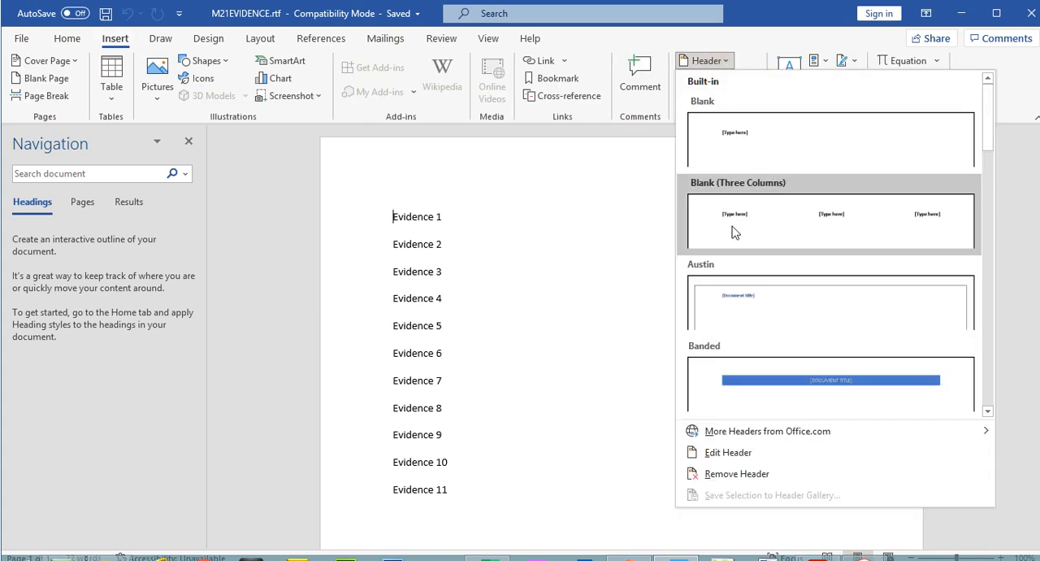
click(732, 232)
- Fill the three header placeholders with the candidate's name, centre number and candidate number, and close the header
click(421, 182)
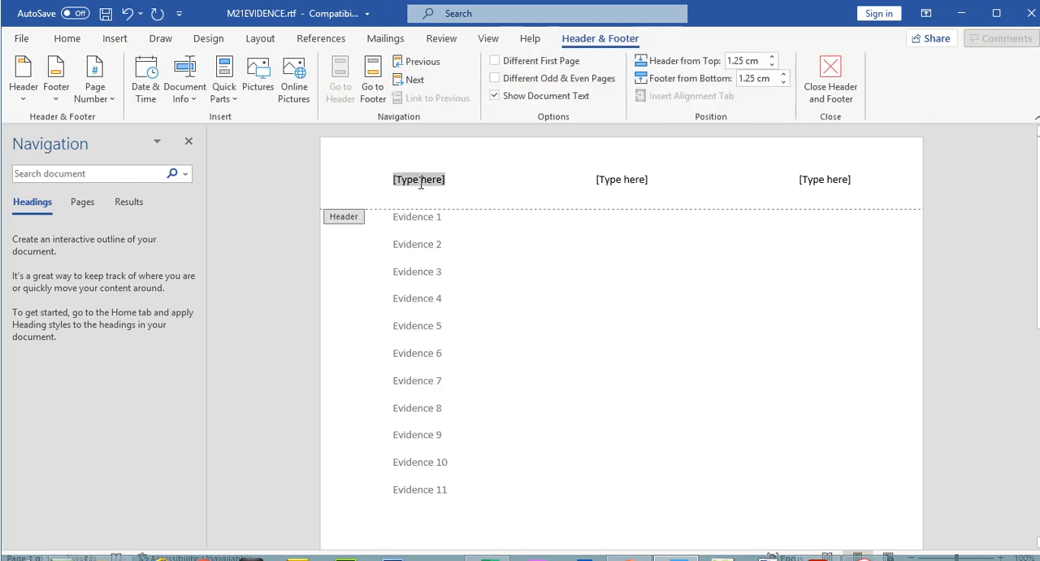
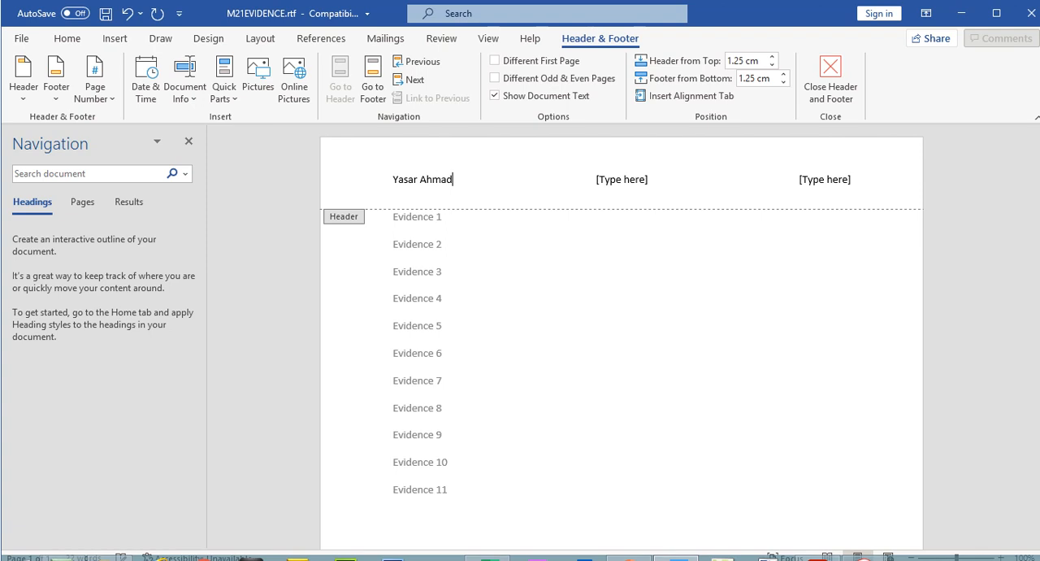
click(610, 181)
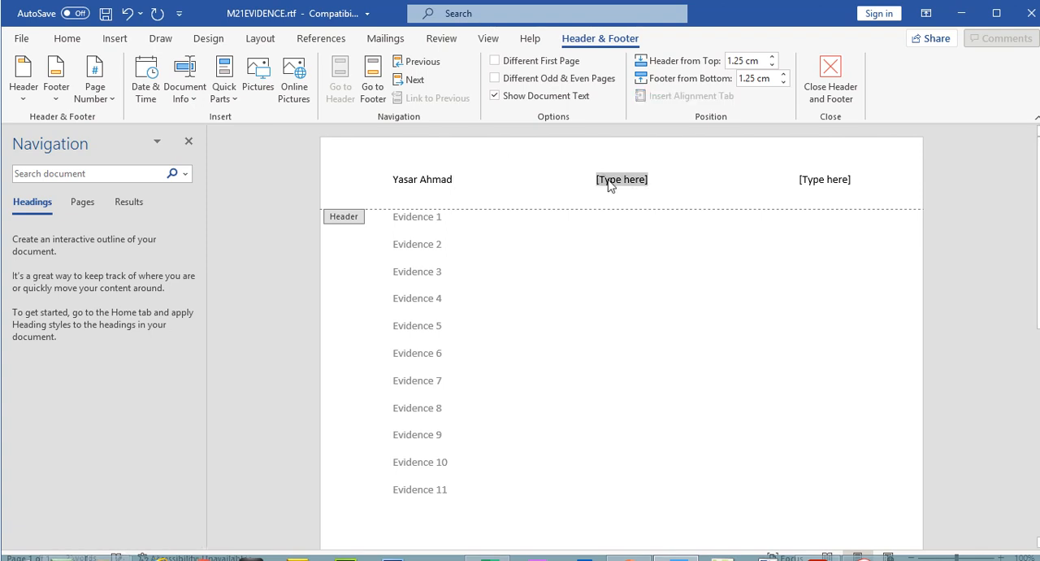
text(5678)
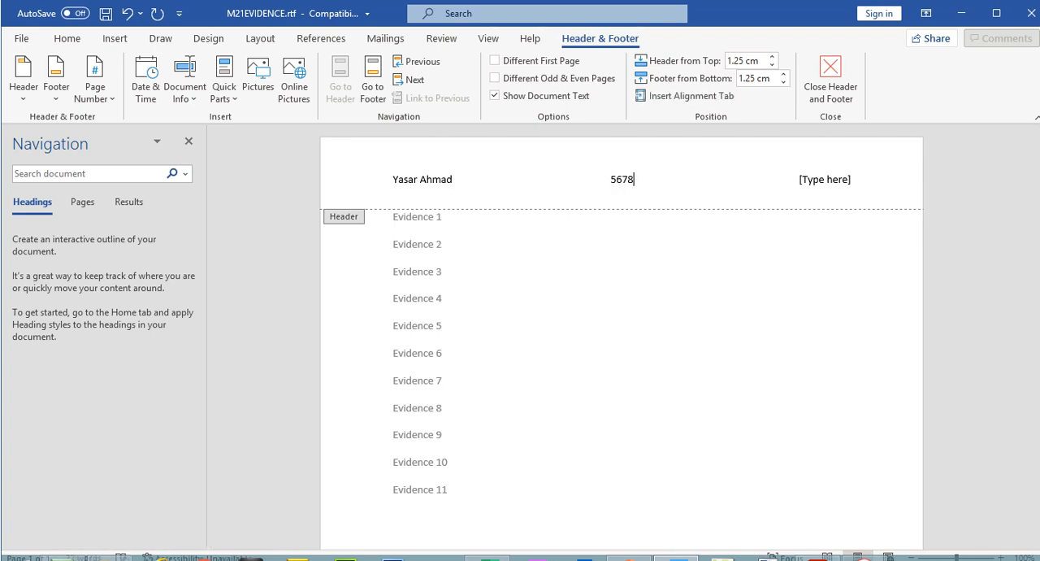
click(840, 178)
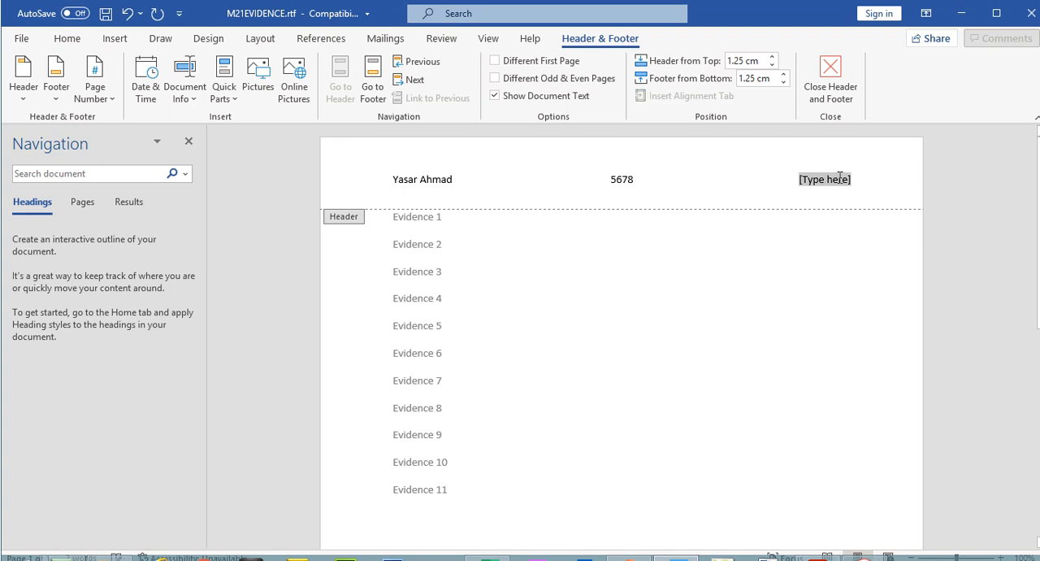
text(1234)
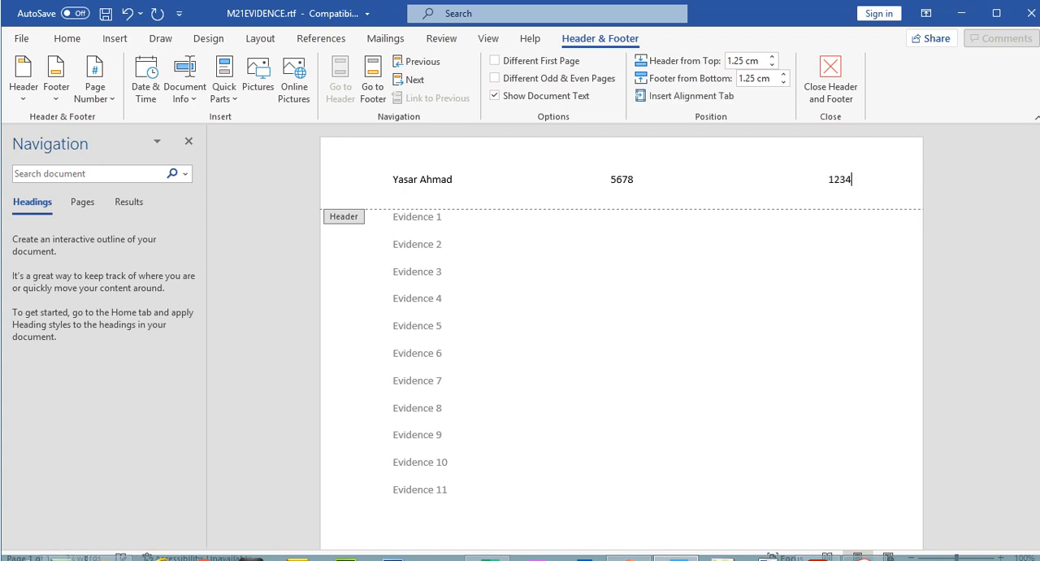
click(839, 85)
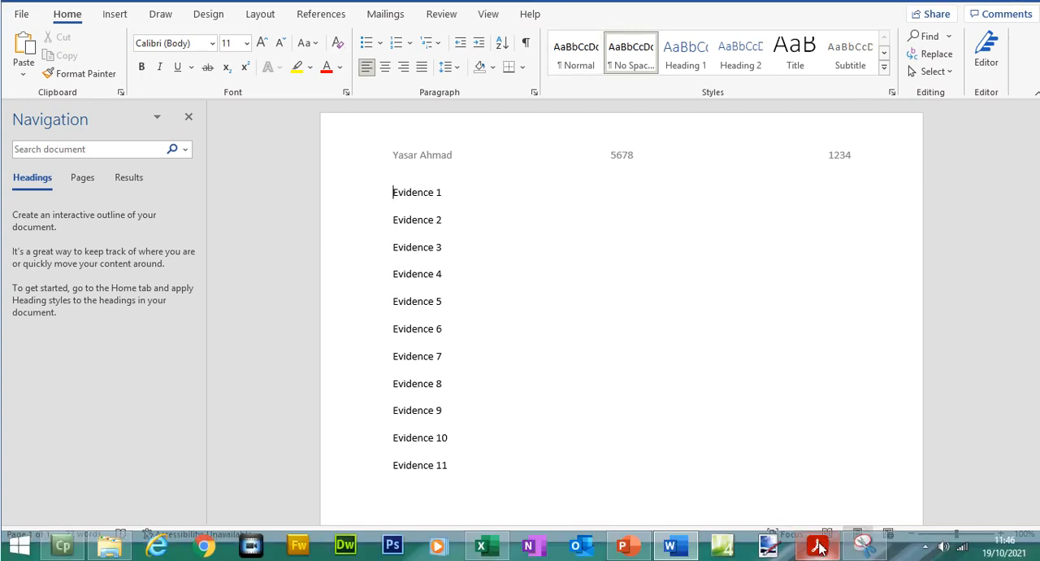
- Return to the exam paper and check the example file name in the Task 1 save instruction
click(818, 547)
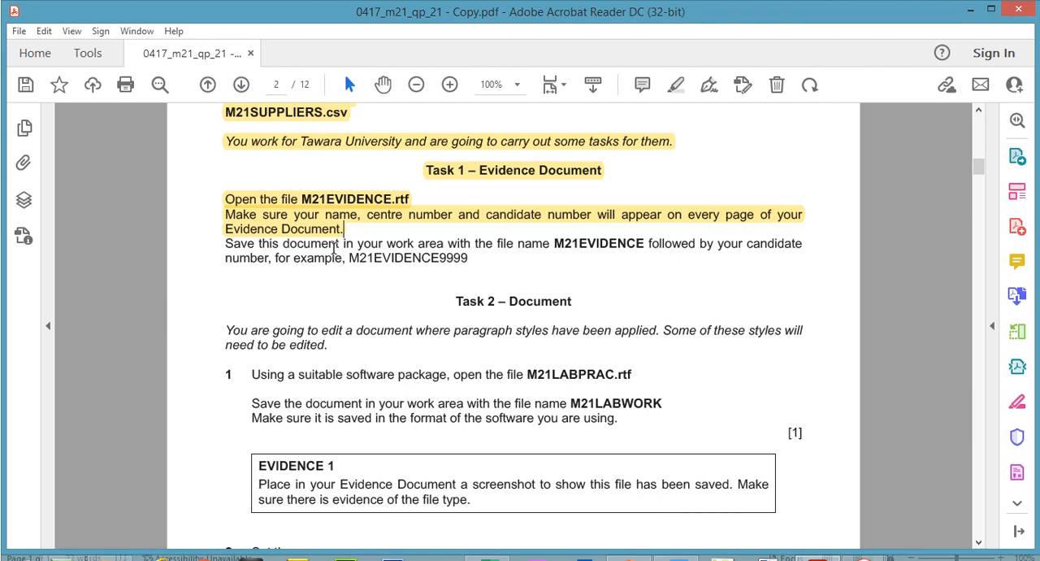
drag(348, 257, 470, 259)
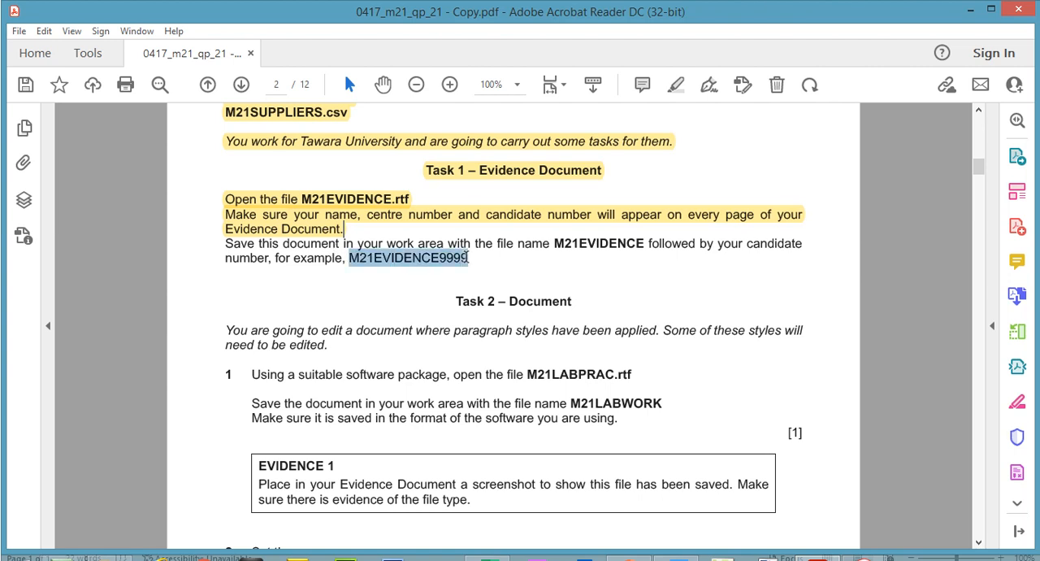
right_click(460, 271)
click(462, 275)
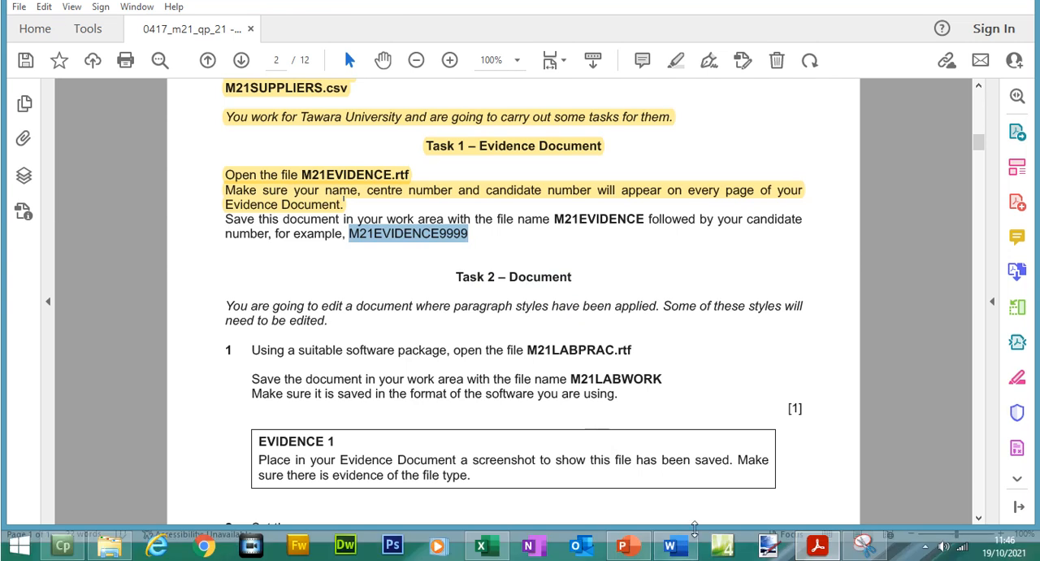
- Switch to Word and start saving a copy of the evidence document in the Files folder as Word Document (*.docx)
click(671, 544)
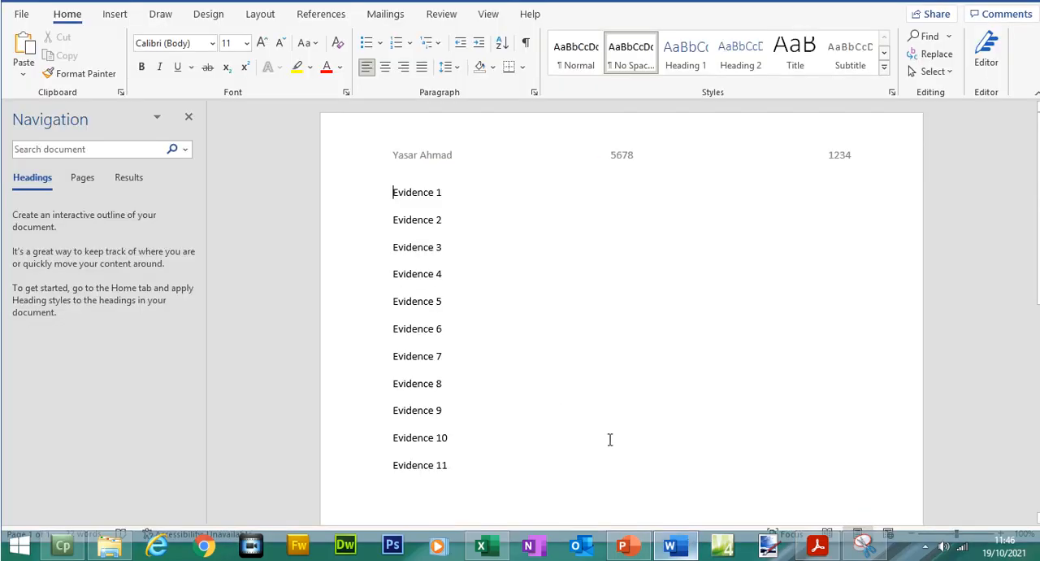
click(31, 39)
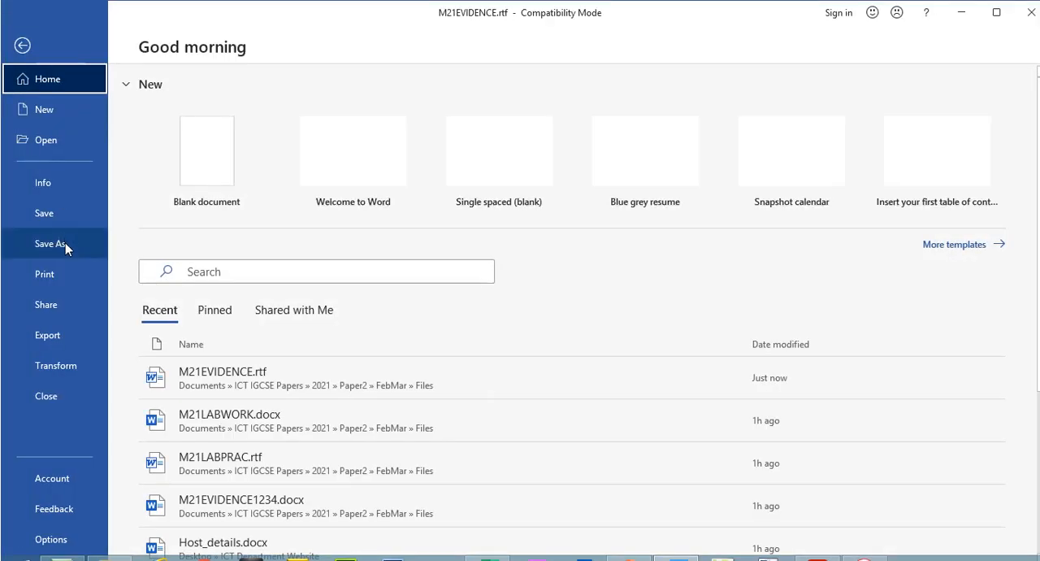
click(65, 241)
click(504, 98)
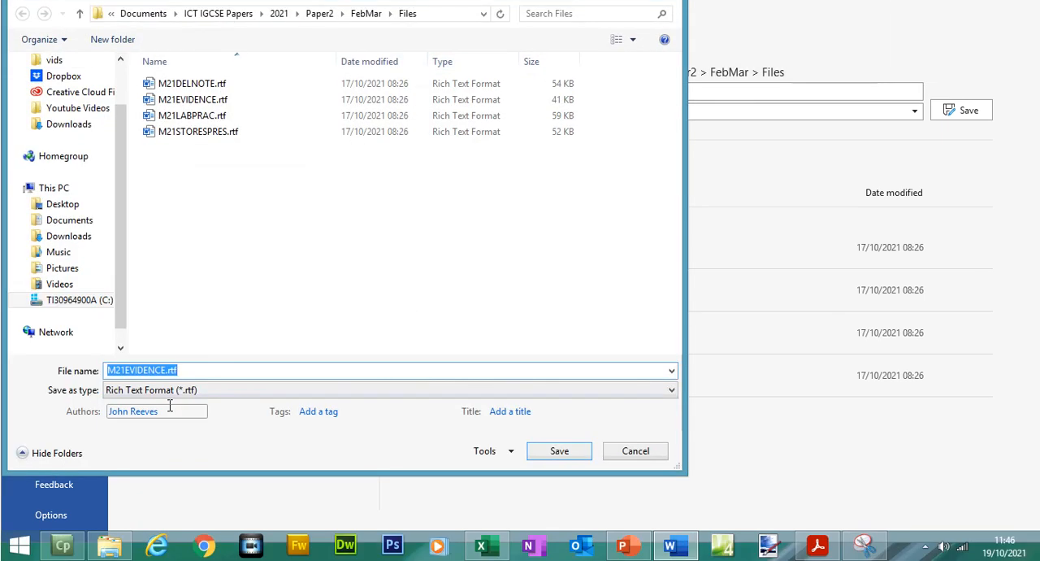
click(167, 391)
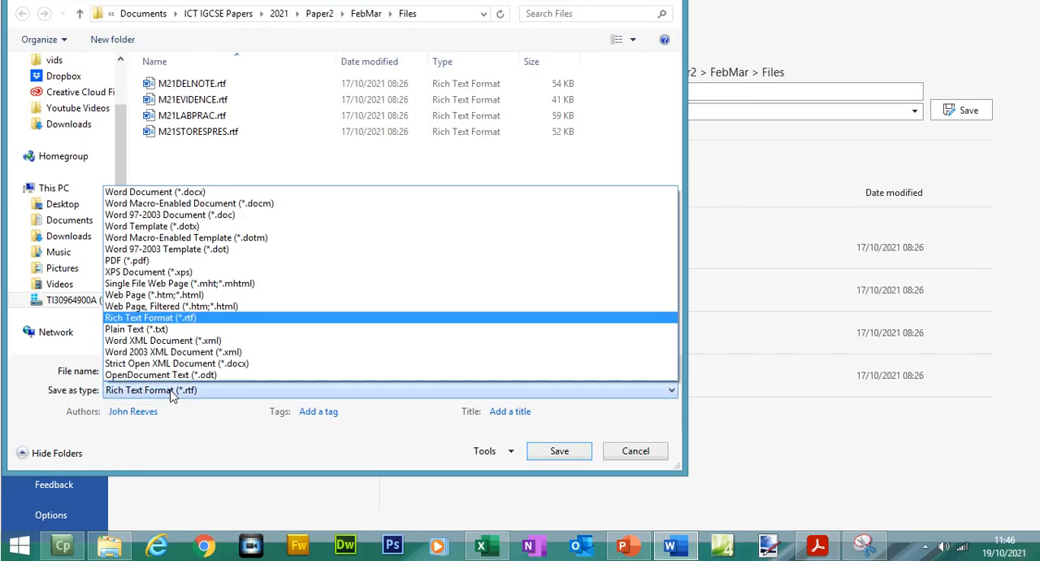
click(157, 216)
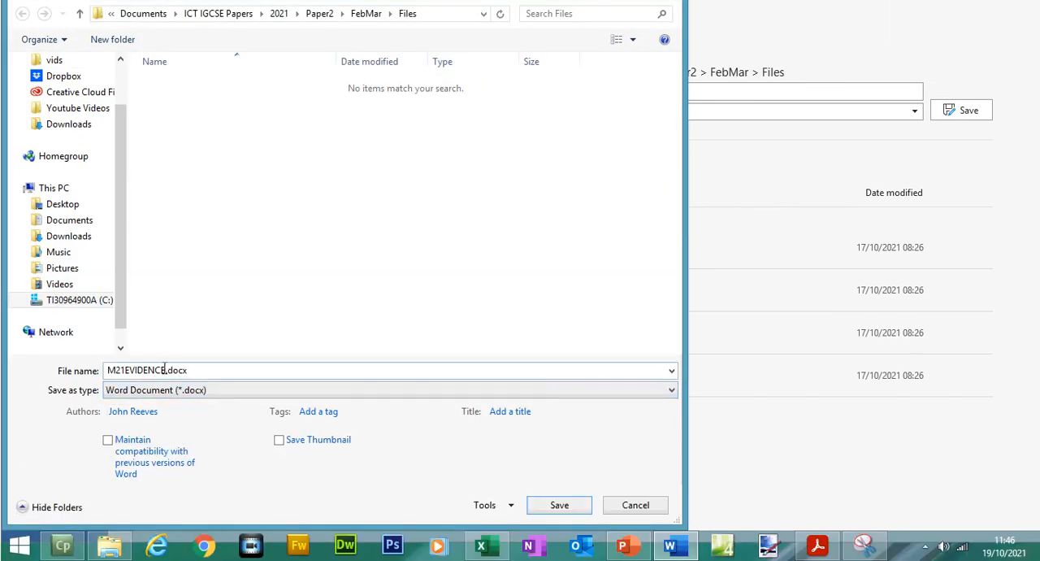
- Name the copy M21EVIDENCE followed by the candidate number and save it, accepting the upgrade to the newest file format
key(Right)
text(9999)
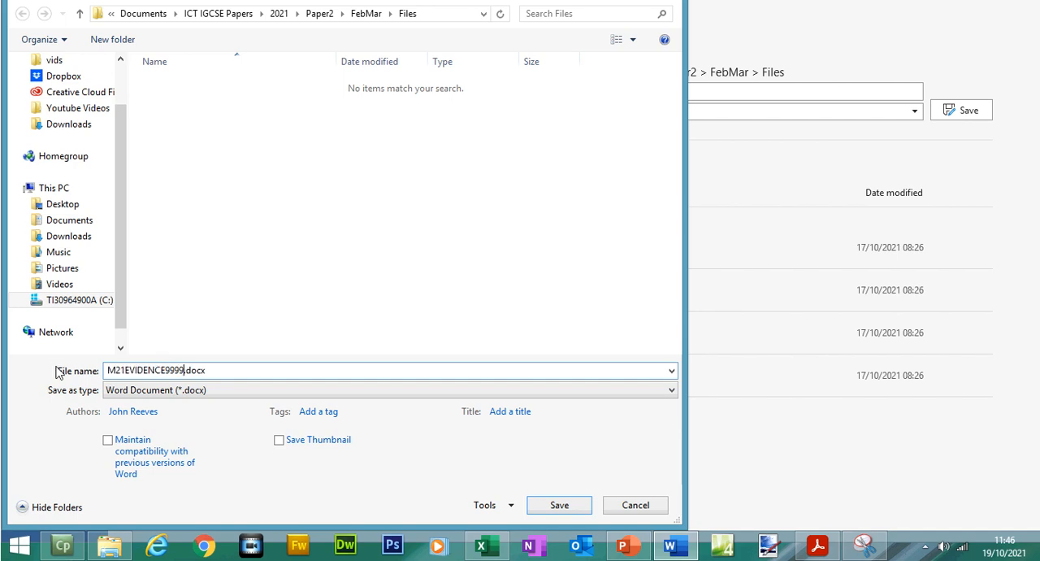
key(BackSpace)
key(BackSpace)
key(BackSpace)
key(BackSpace)
text(1234)
click(584, 501)
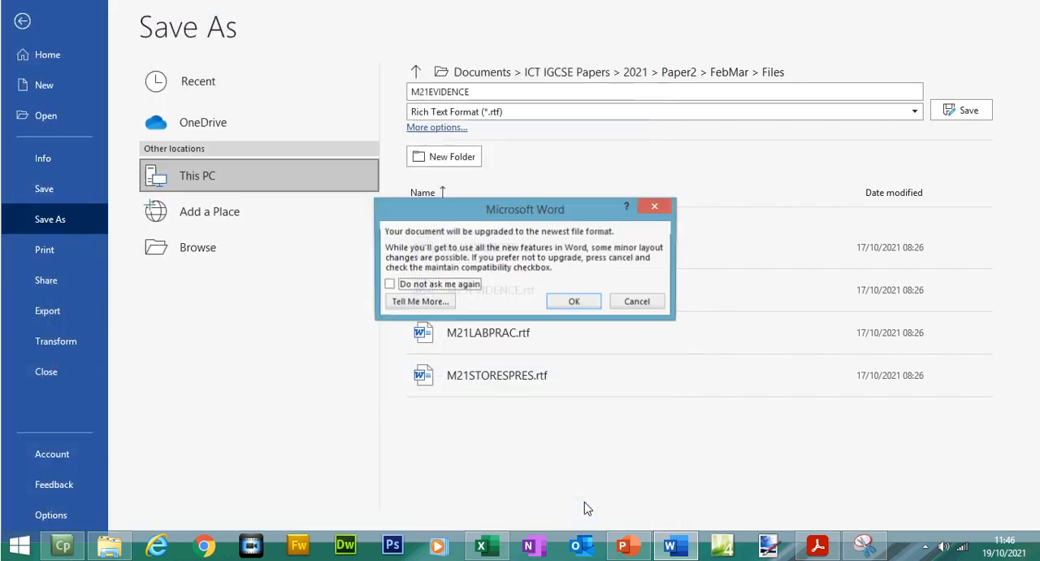
click(592, 307)
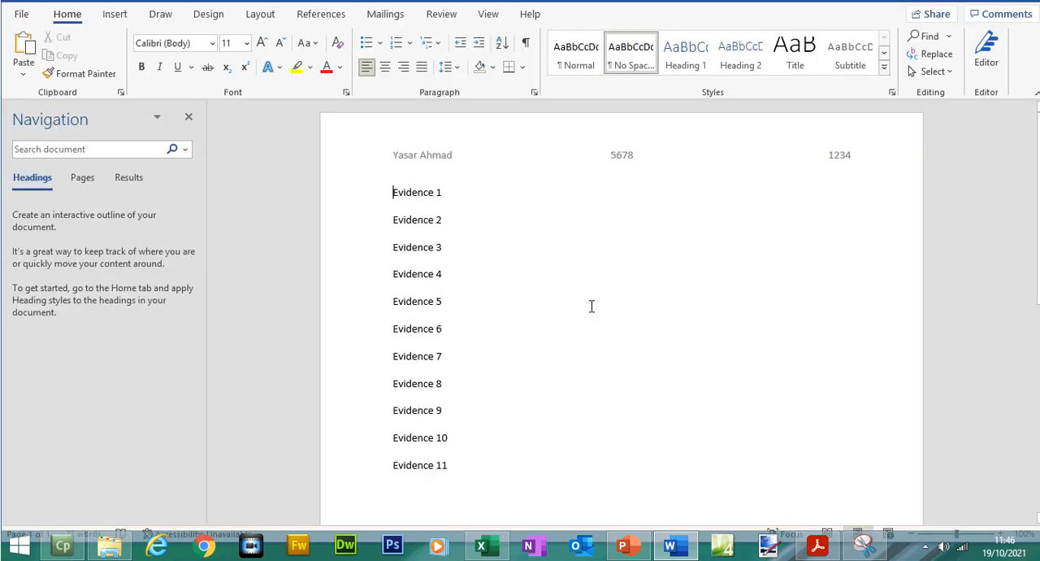
- Return to the exam paper and highlight the Task 1 instruction about saving the document under the M21EVIDENCE name
click(818, 545)
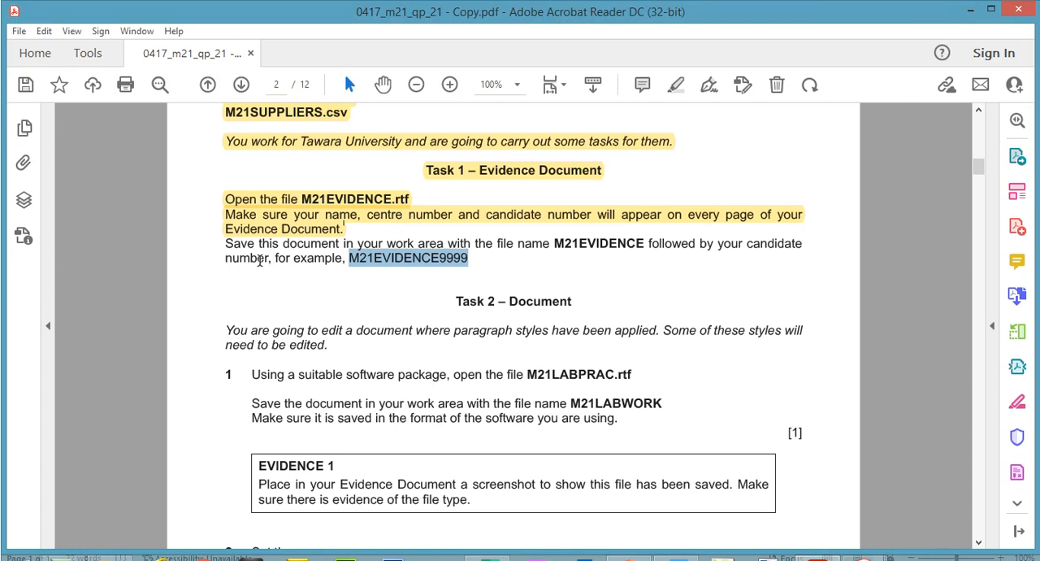
click(260, 233)
drag(229, 243, 474, 271)
click(676, 85)
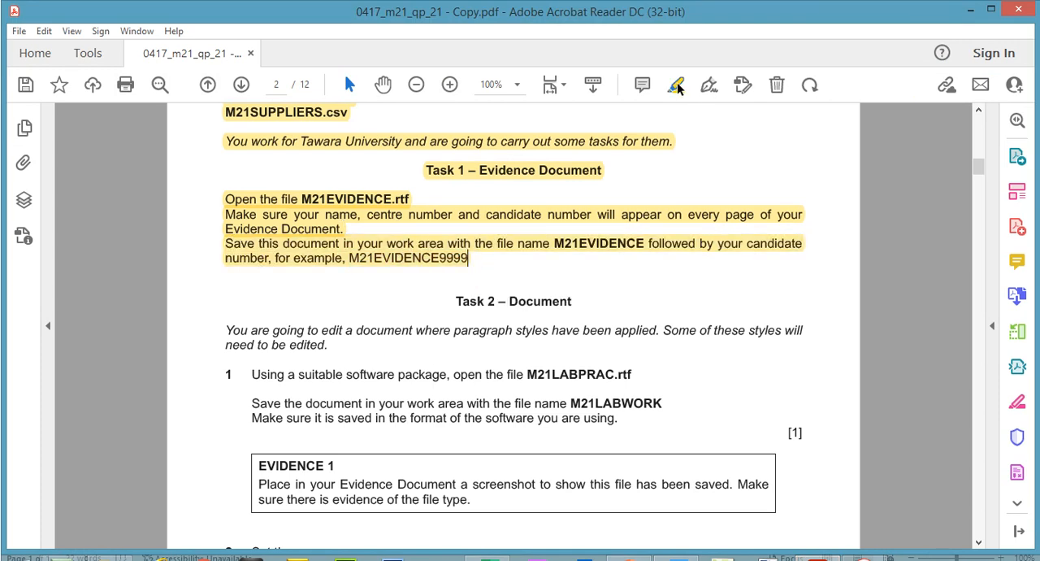
- Highlight the Task 2 – Document heading and the italic introduction about editing paragraph styles
scroll(979, 183, down, 3)
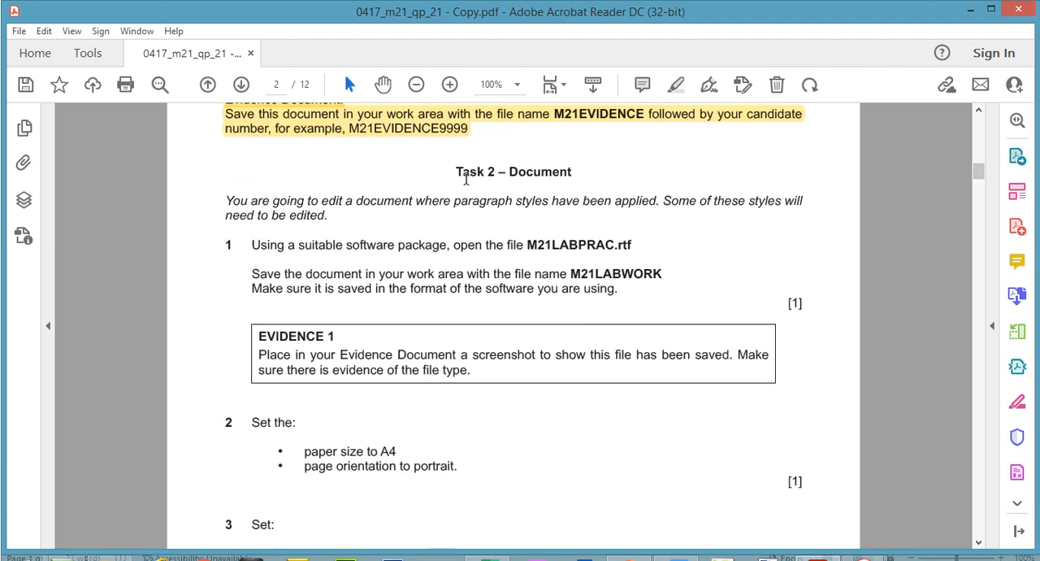
drag(456, 172, 585, 172)
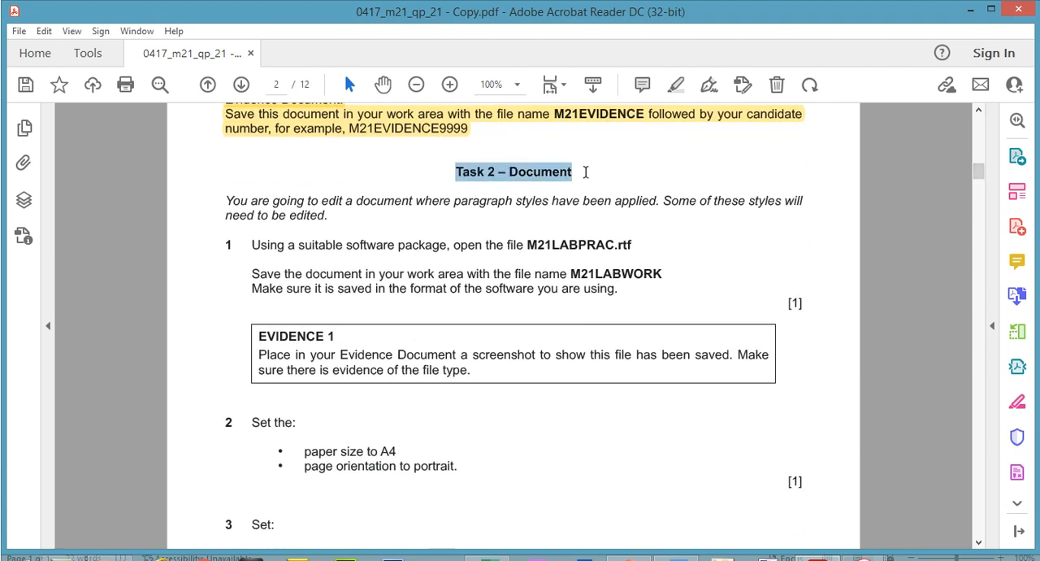
click(676, 85)
drag(225, 199, 317, 215)
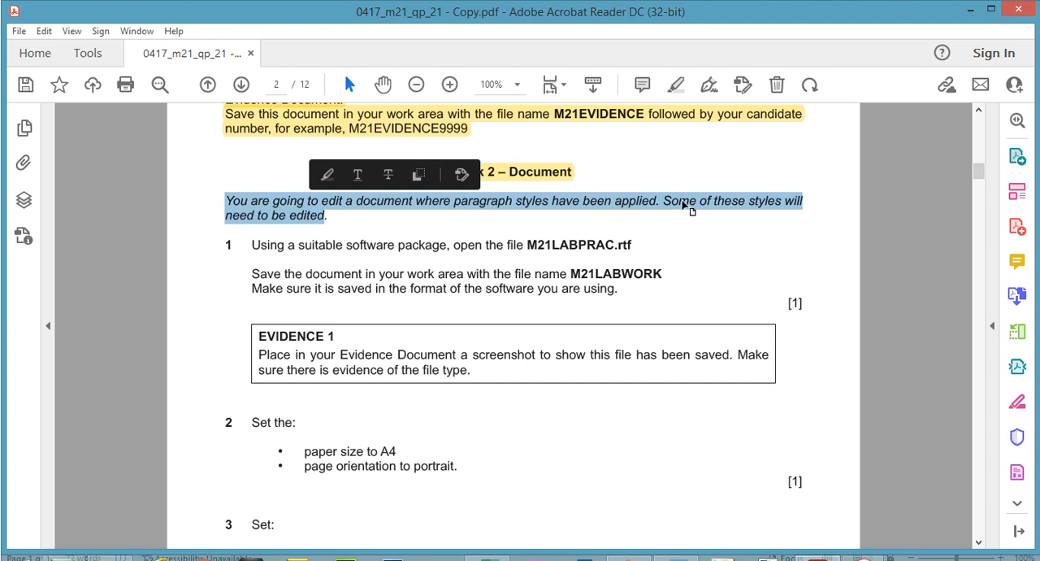
click(678, 88)
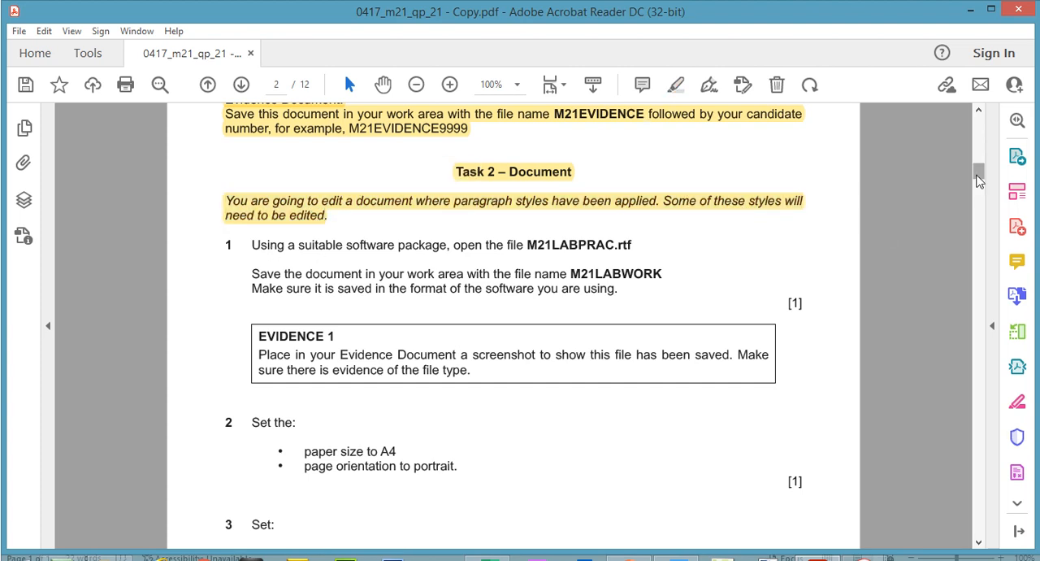
- Highlight the file name M21LABPRAC.rtf in question 1 of Task 2
scroll(428, 161, down, 3)
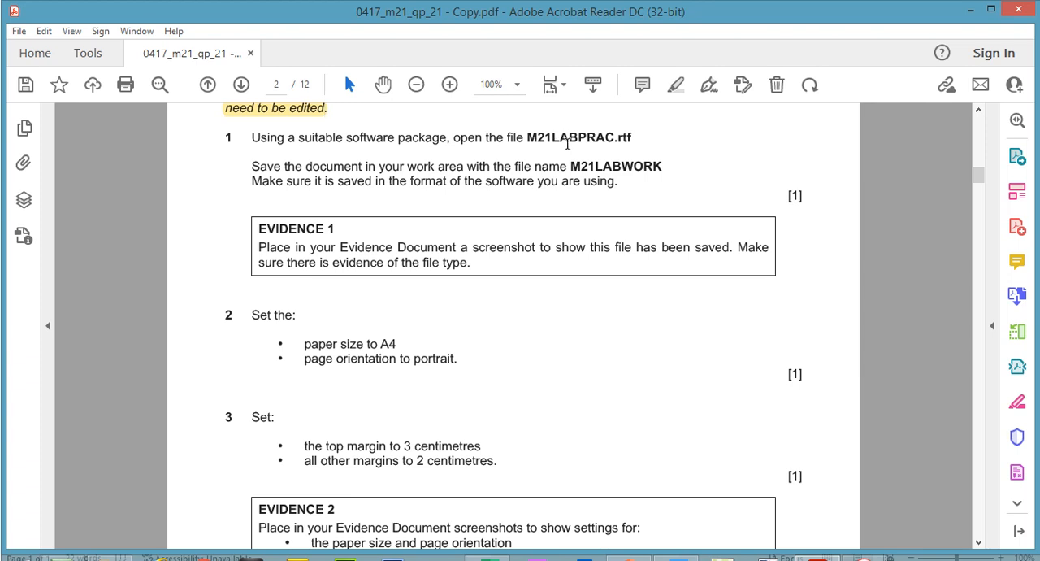
drag(637, 137, 528, 135)
click(673, 86)
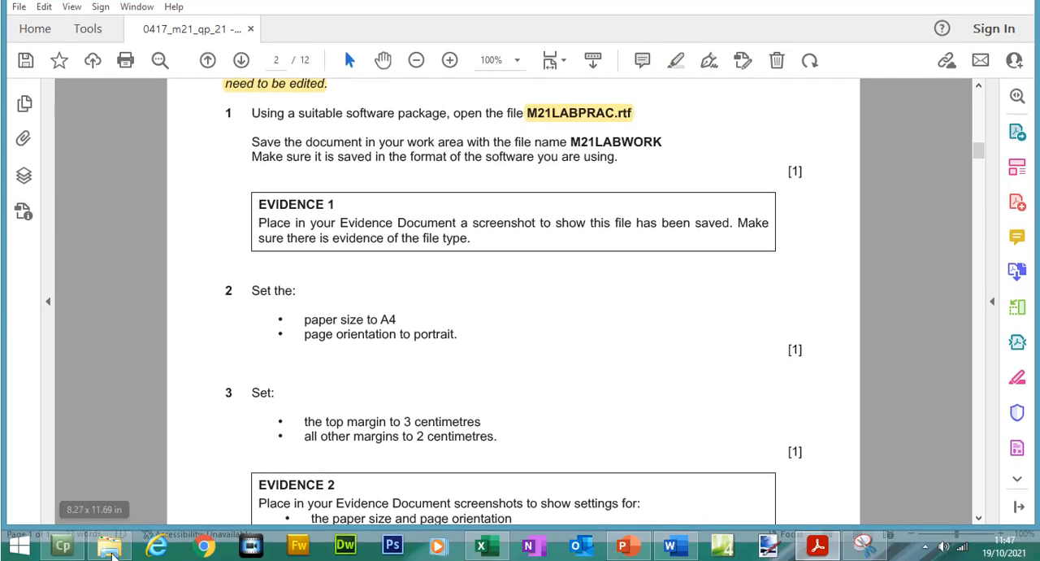
- Open M21LABPRAC.rtf from the Files folder in Word, with the Navigation pane closed and the Styles pane shown
click(112, 547)
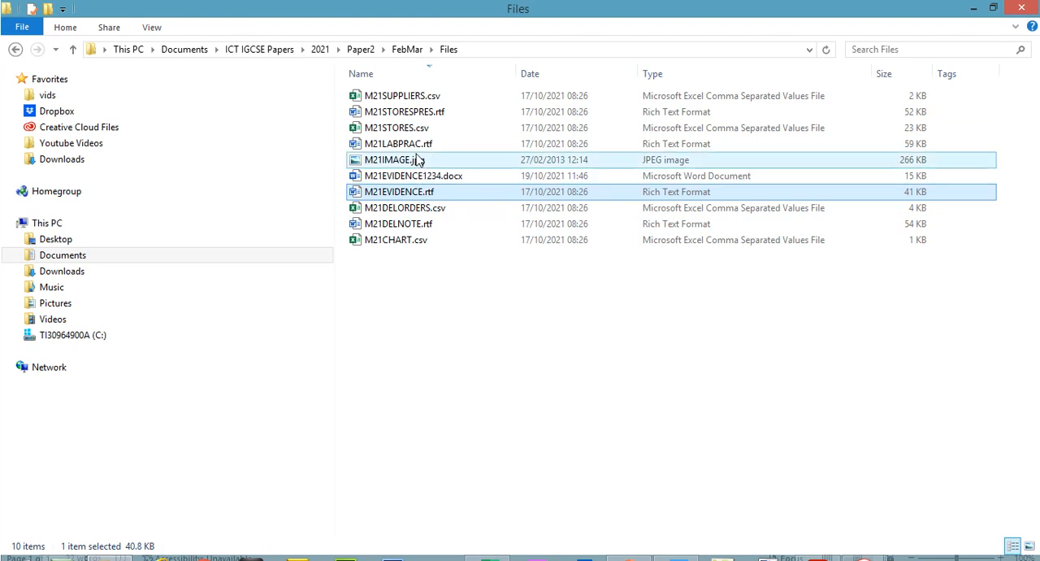
double_click(416, 147)
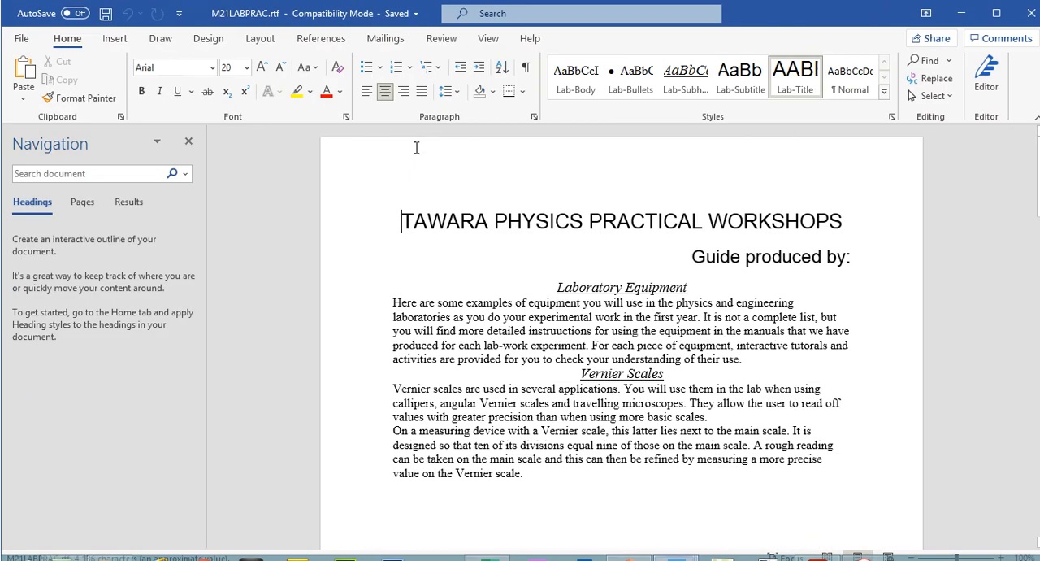
click(191, 141)
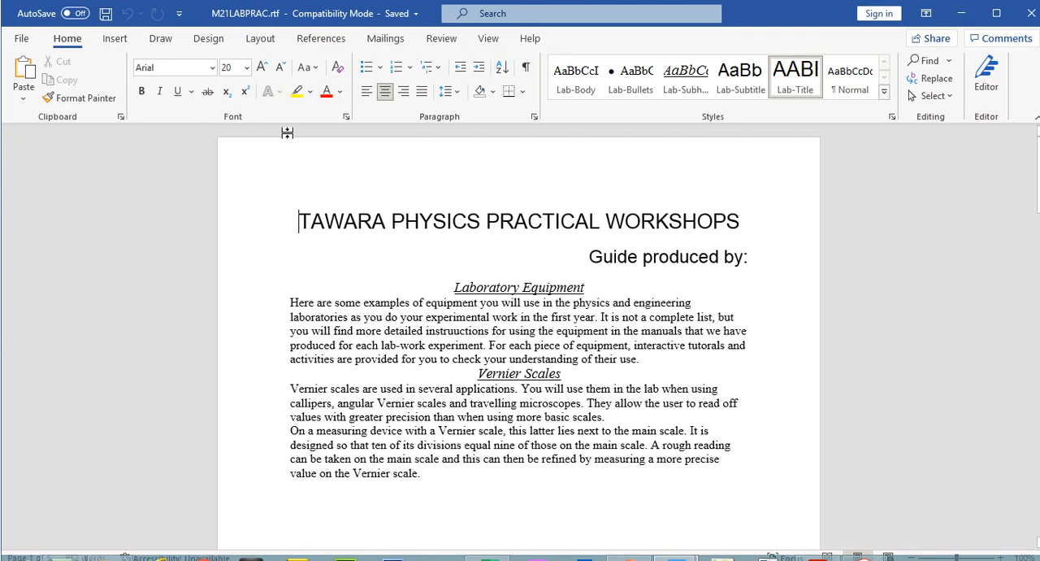
click(893, 118)
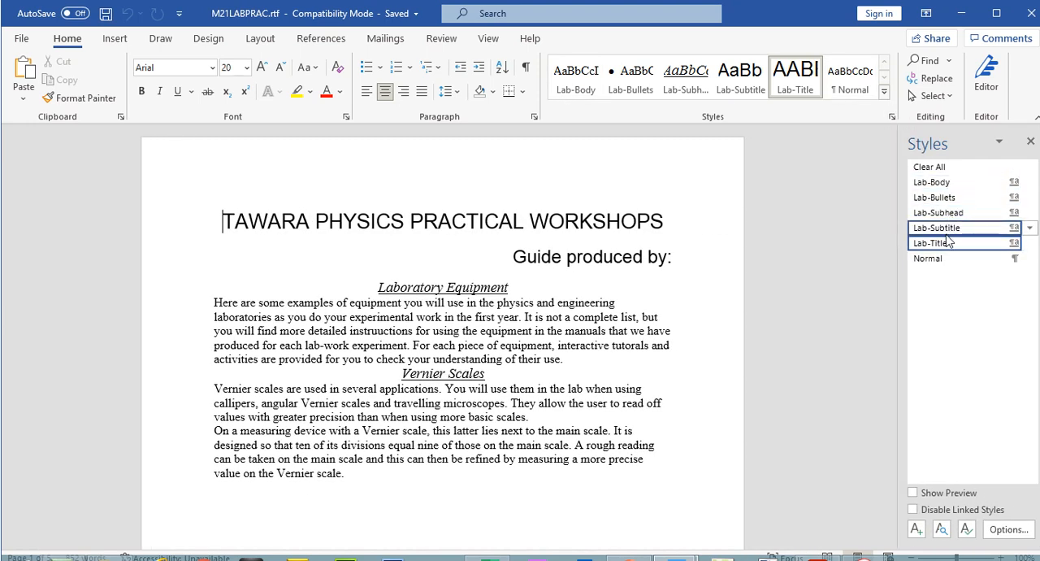
drag(892, 168, 869, 90)
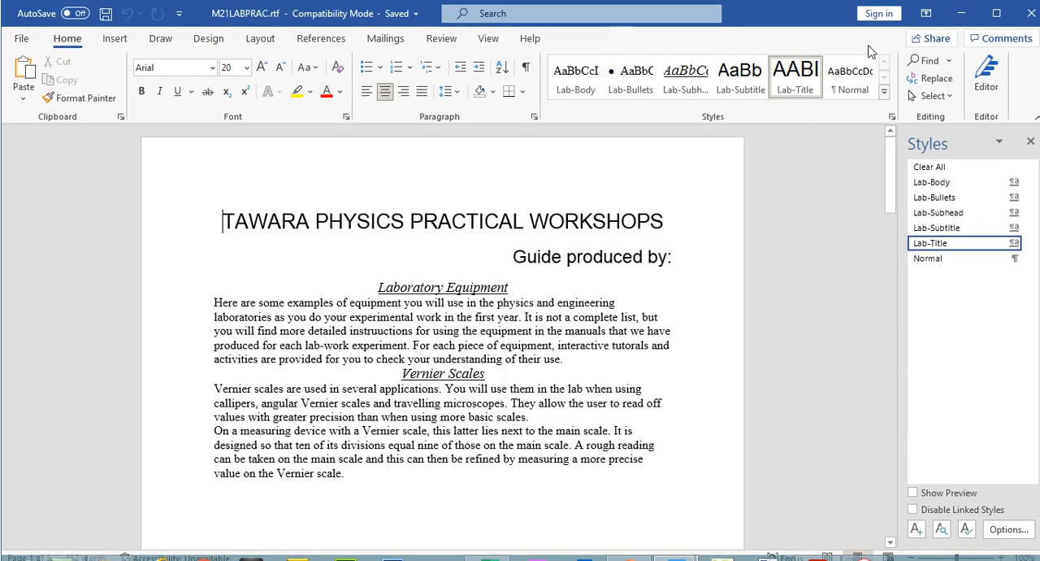
- Return to the exam paper and check the file name and file format that question 1 asks for
click(818, 545)
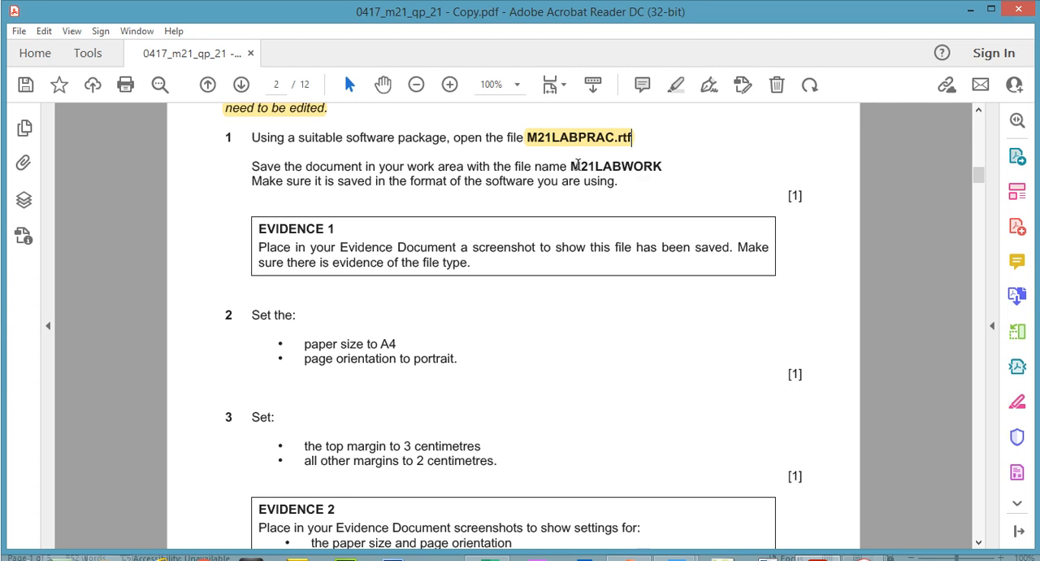
drag(572, 165, 649, 172)
right_click(649, 171)
click(668, 189)
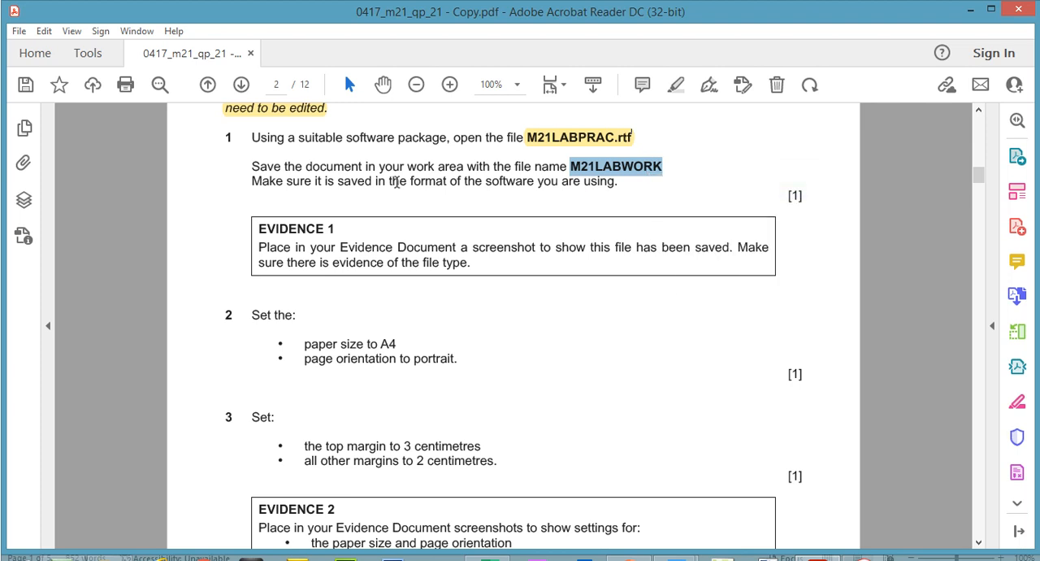
drag(410, 182, 615, 181)
- Switch to M21LABPRAC.rtf in Word and start saving a copy in the Files folder as Word Document (*.docx)
mouse_move(668, 543)
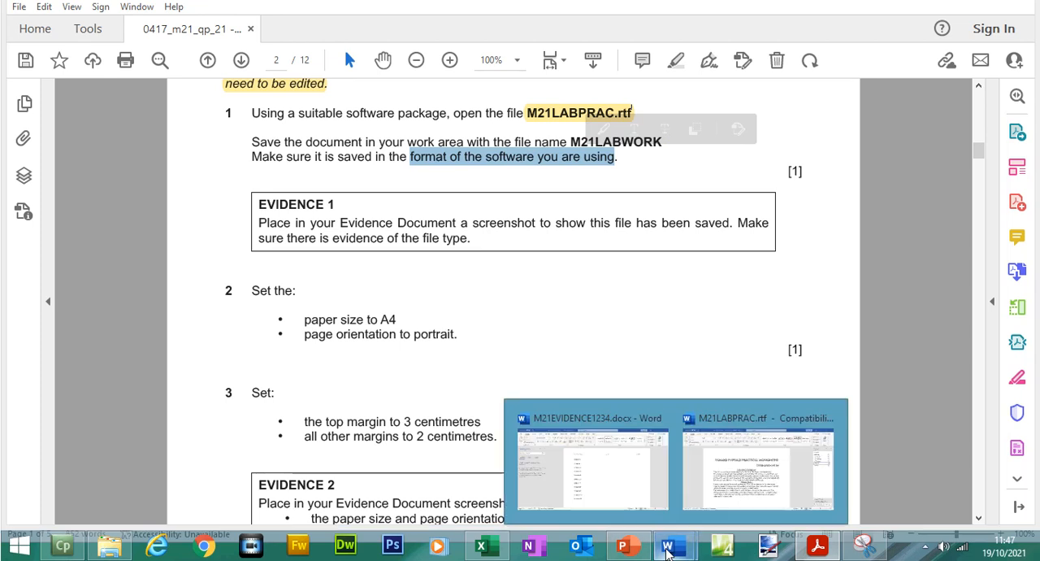
click(813, 488)
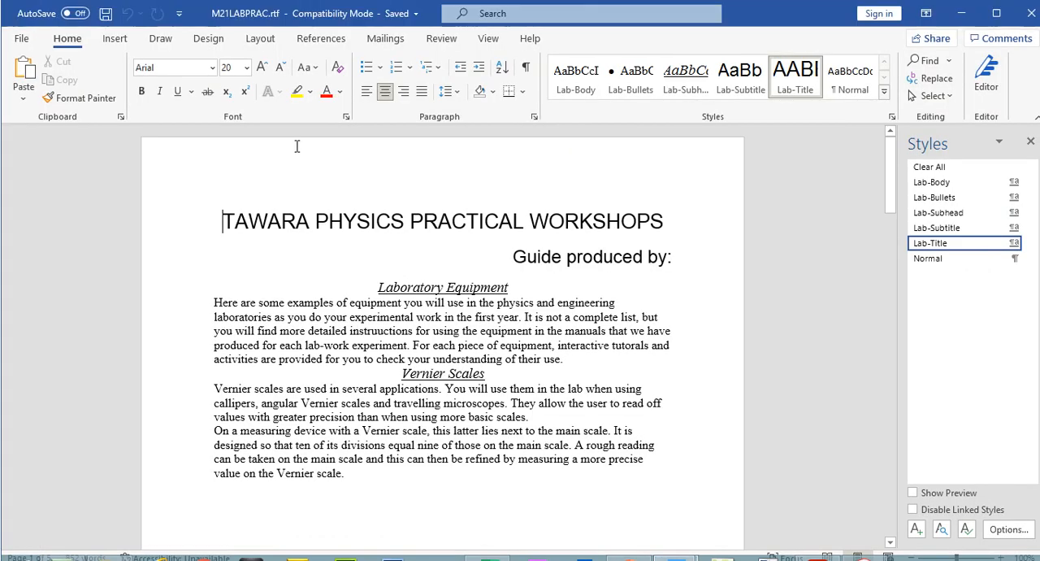
click(21, 38)
click(61, 244)
click(549, 99)
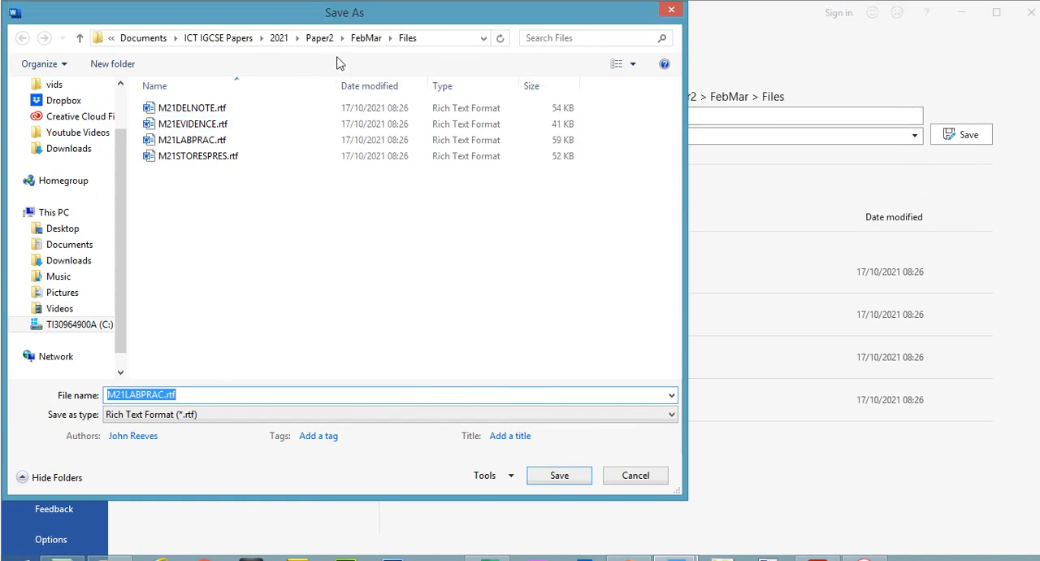
click(186, 414)
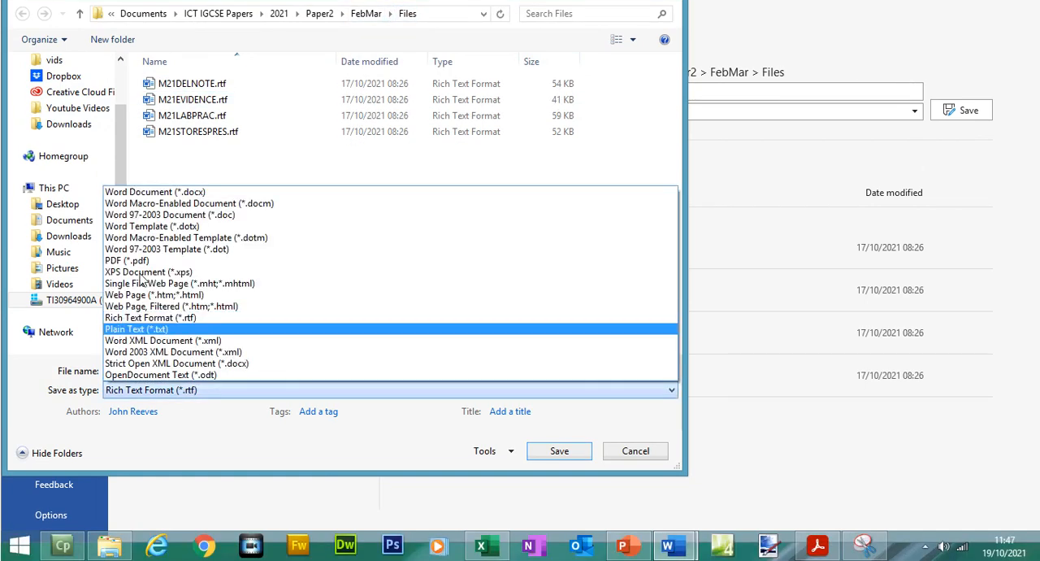
click(138, 216)
- Name the copy M21LABWORK and save it, accepting the upgrade to the newest file format
click(161, 394)
drag(165, 370, 105, 370)
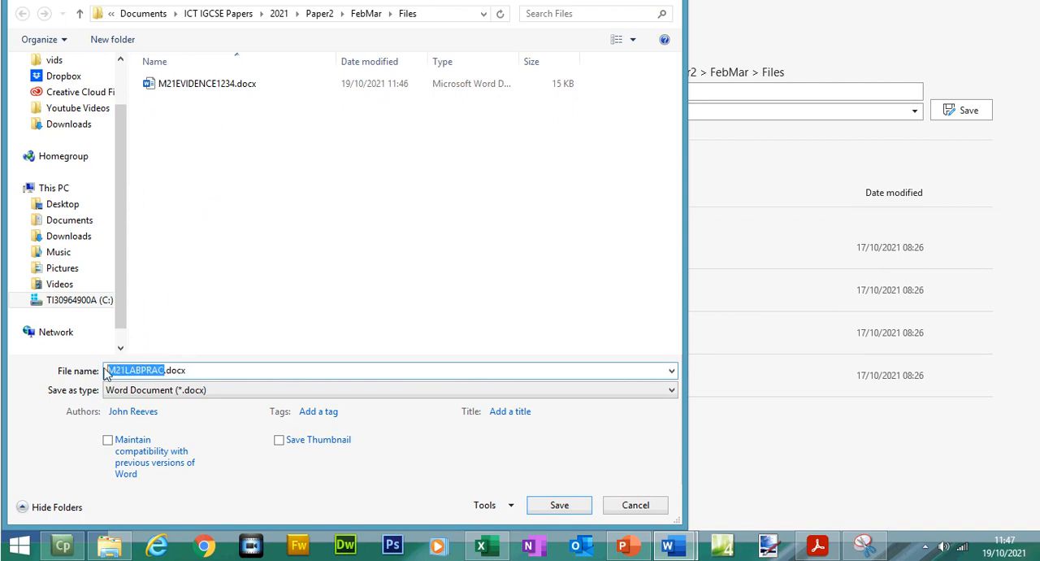
text(M21LABWORK)
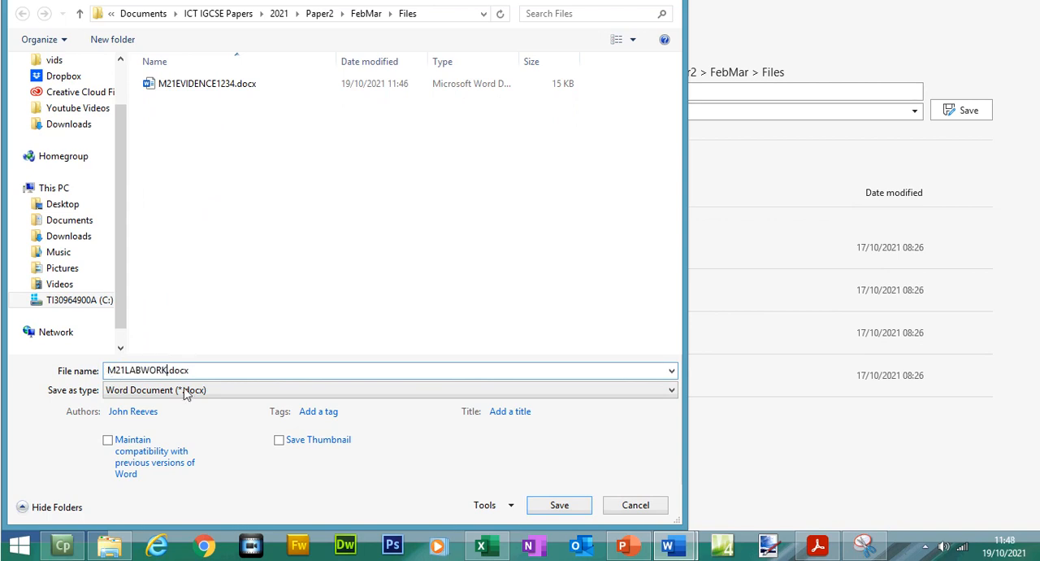
click(560, 506)
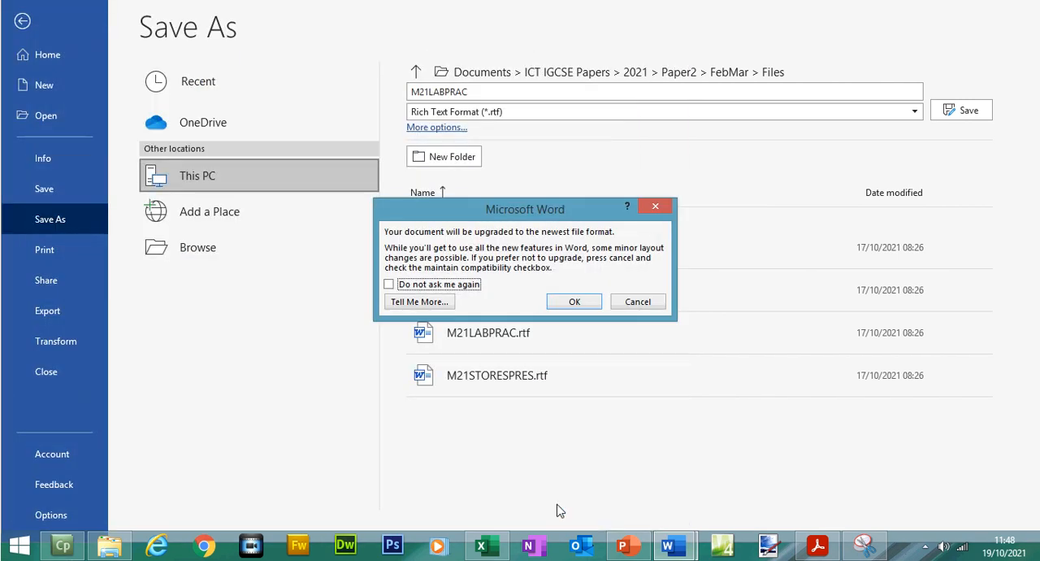
click(592, 304)
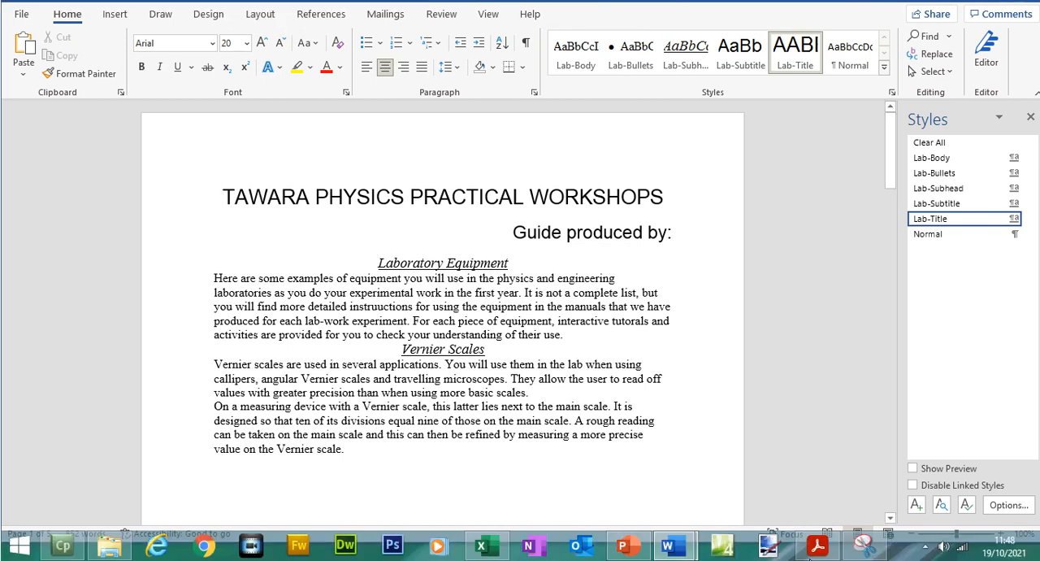
- Return to the exam paper and highlight question 1's save instruction and the Evidence 1 text
click(818, 546)
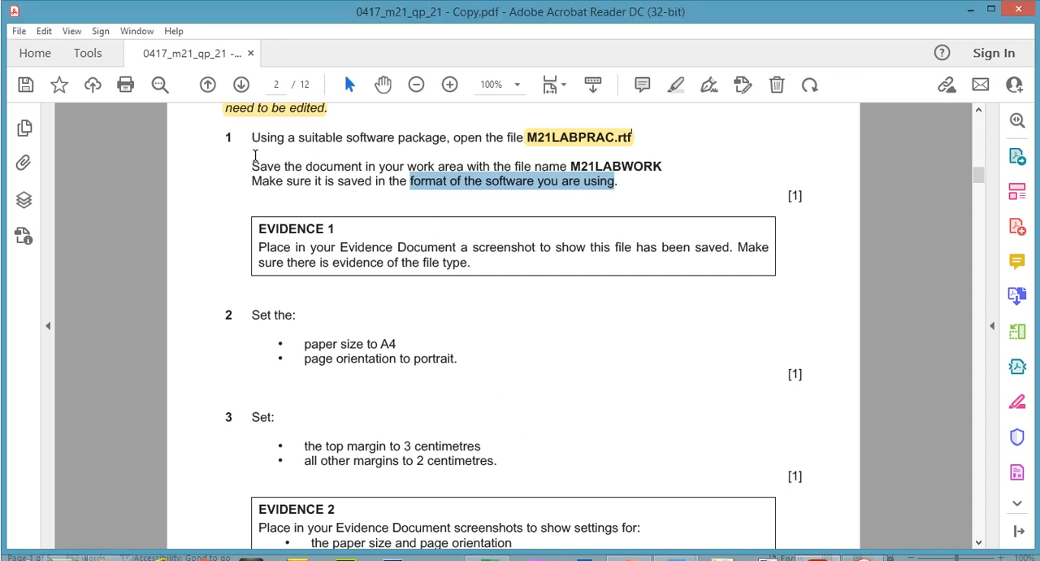
drag(255, 155, 624, 188)
click(675, 85)
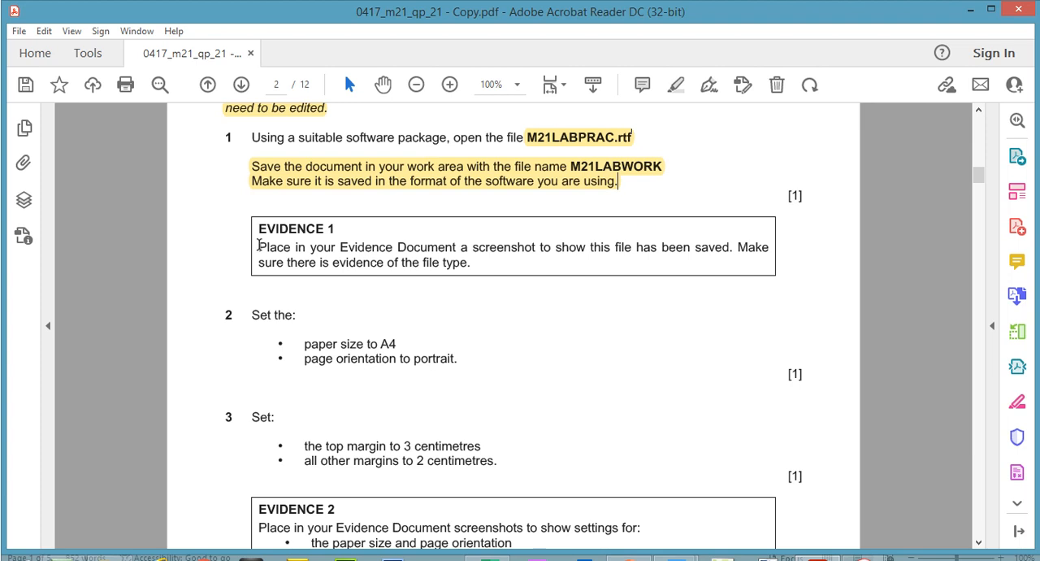
drag(259, 234, 474, 267)
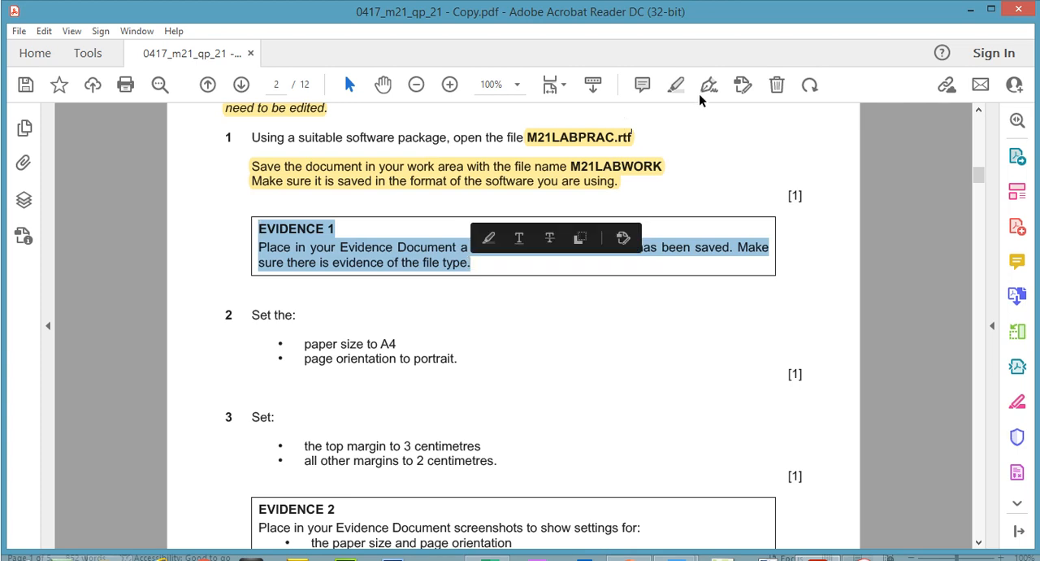
click(677, 86)
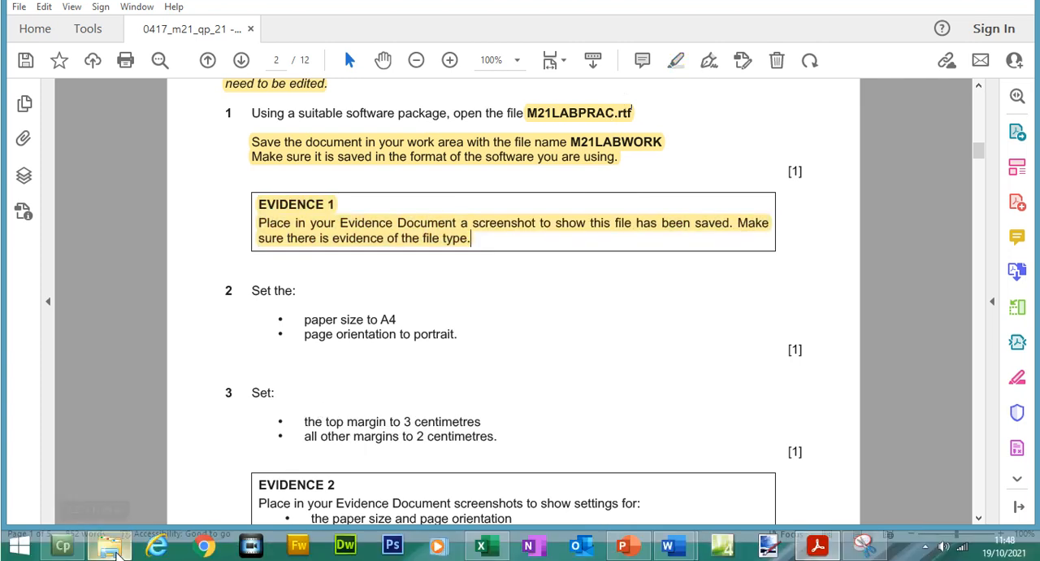
- Select M21LABWORK.docx in the Files folder and copy a snip of the listing showing its name and file type
click(114, 548)
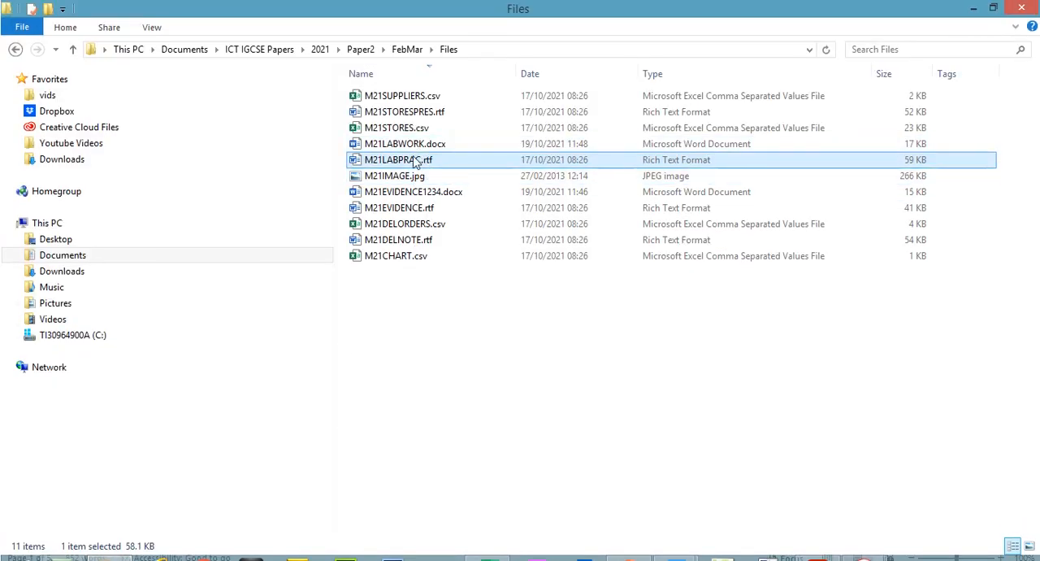
click(415, 151)
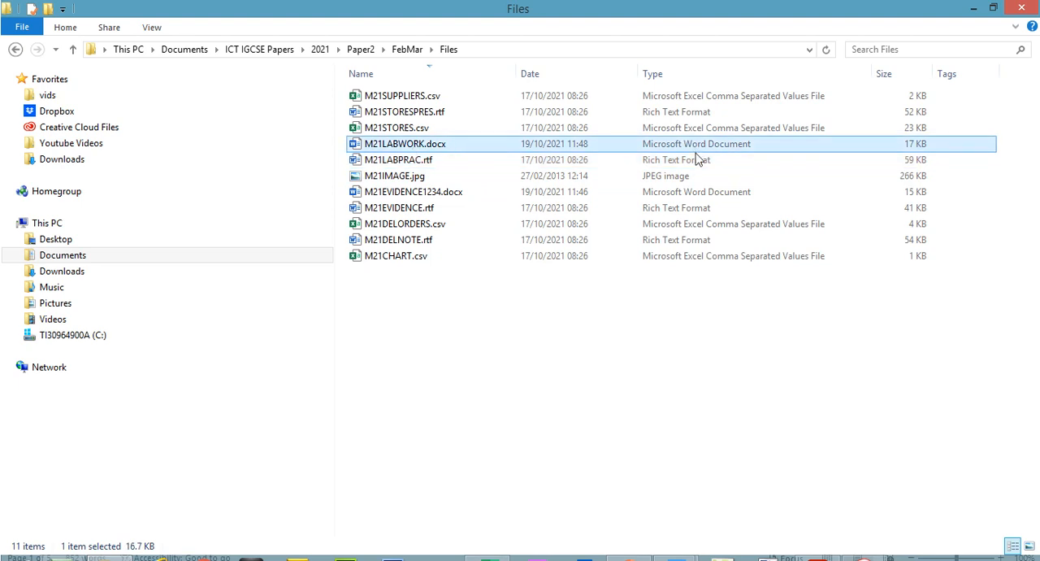
click(864, 546)
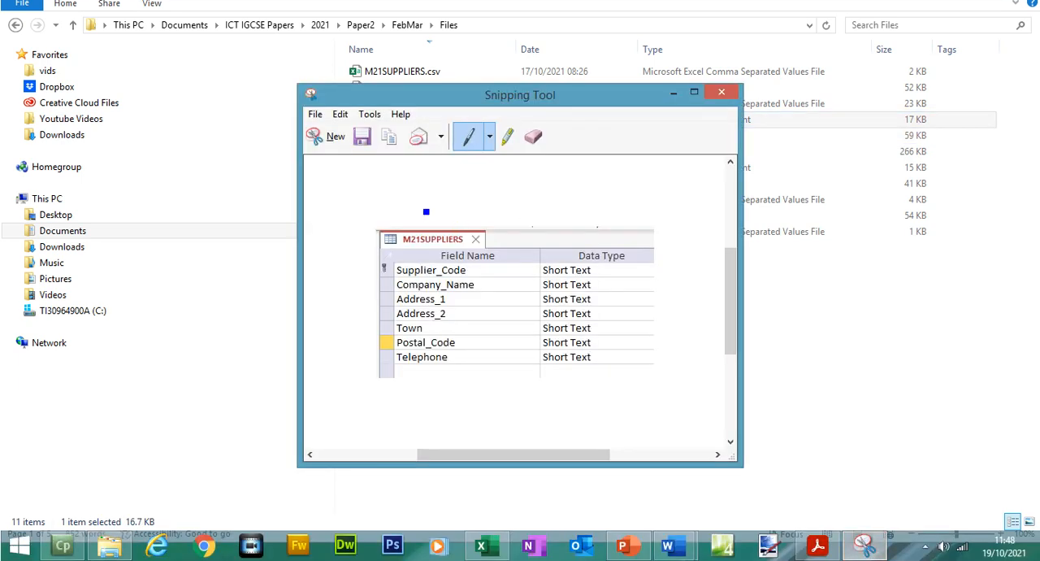
click(329, 136)
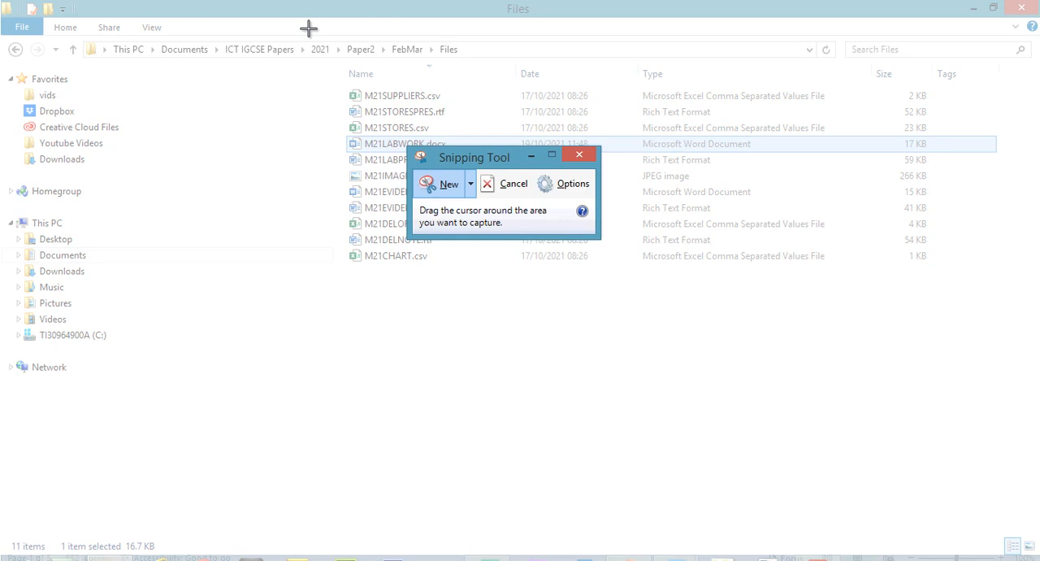
drag(308, 28, 842, 166)
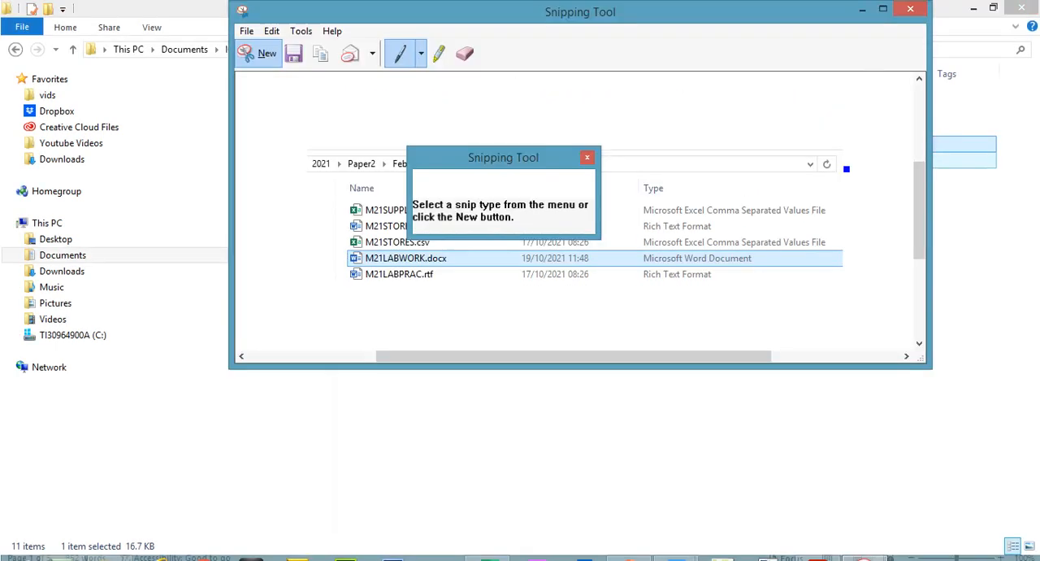
click(271, 31)
click(293, 49)
- Paste the snip under Evidence 1 in the evidence document, save the document and minimise it
mouse_move(668, 553)
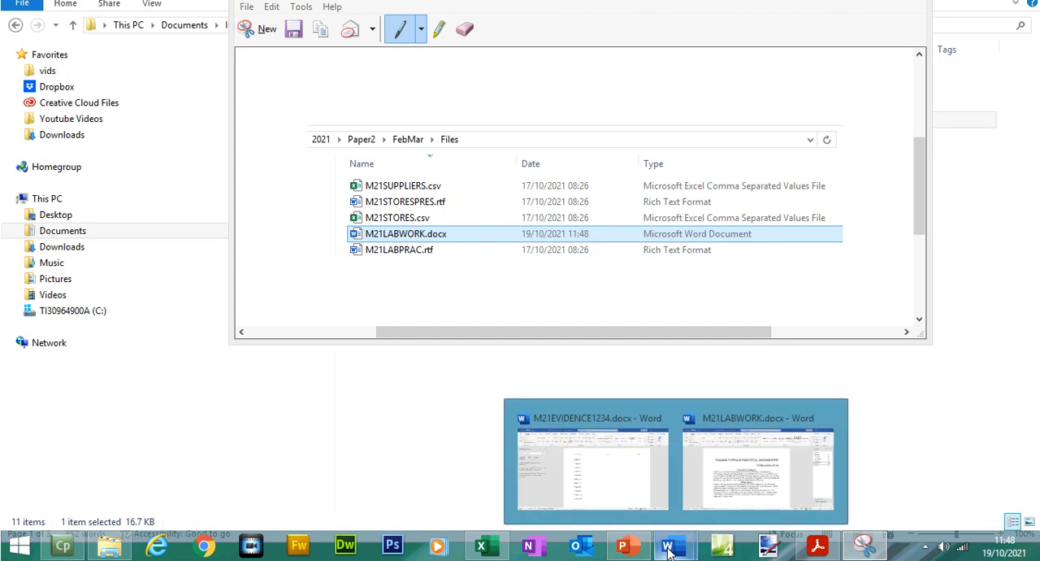
click(599, 476)
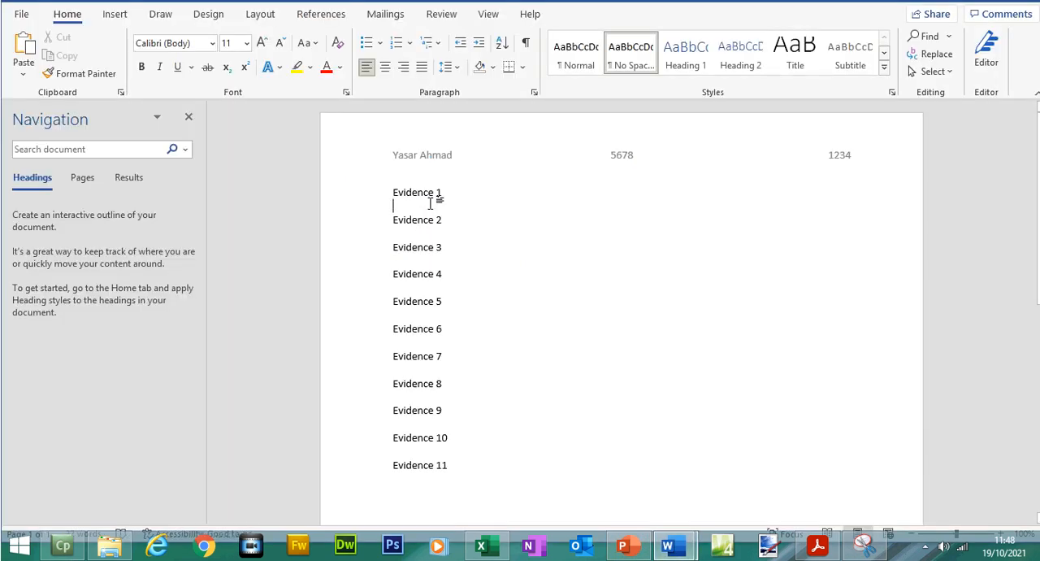
key(ctrl+v)
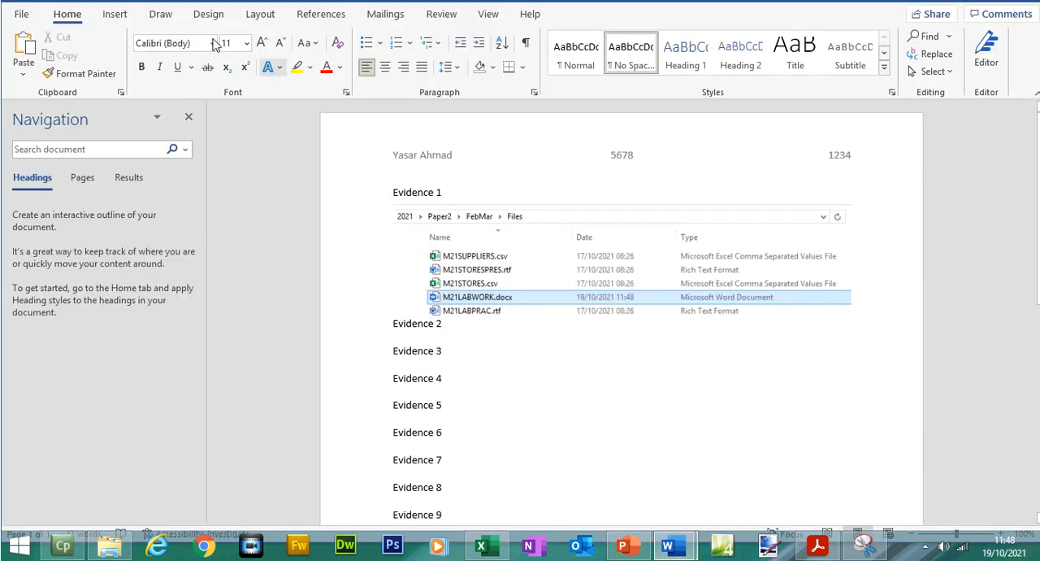
click(105, 13)
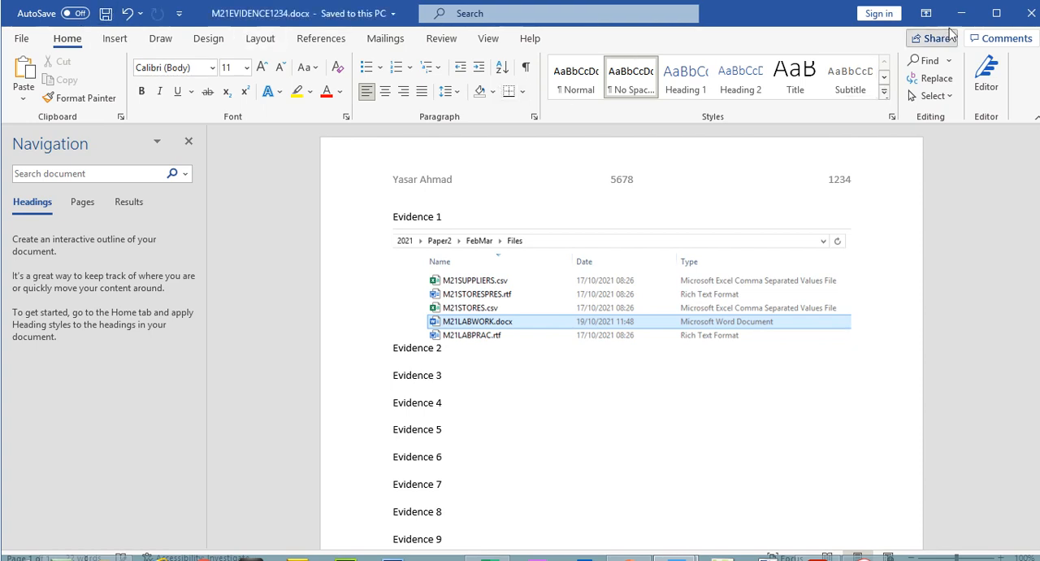
click(962, 13)
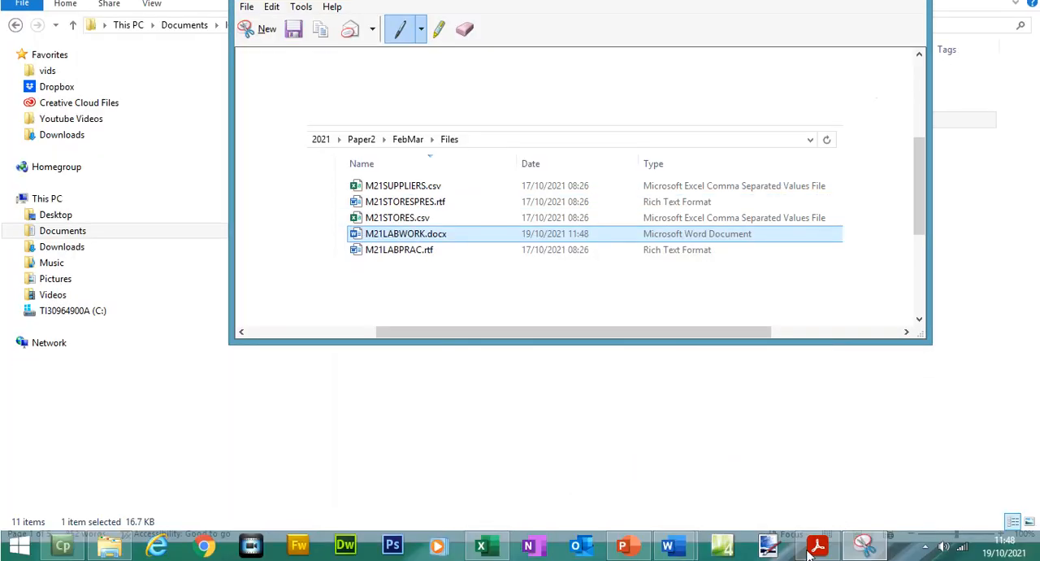
- Return to the exam paper and highlight question 2's paper size and page orientation instructions
click(817, 548)
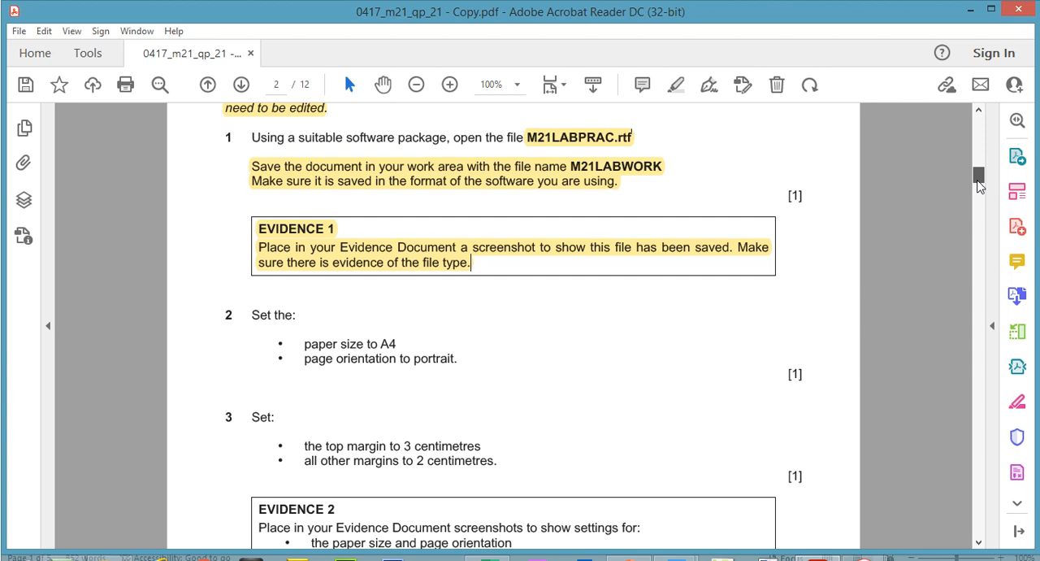
drag(980, 186, 979, 187)
key(super+c)
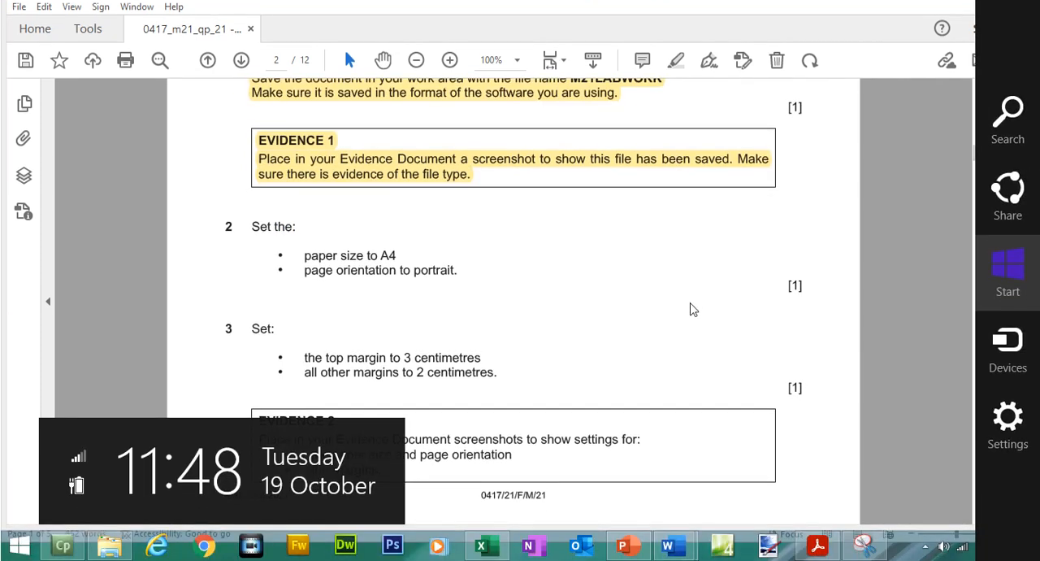
click(692, 333)
drag(253, 250, 466, 290)
click(679, 84)
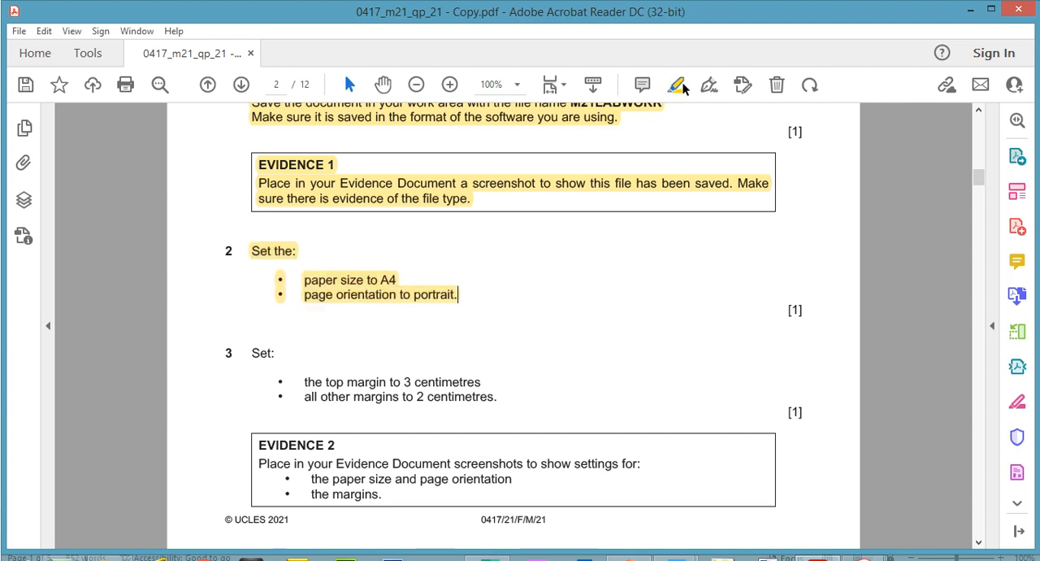
- Switch to M21LABWORK.docx and set its paper size to A4 and its orientation to portrait for the whole document
mouse_move(688, 553)
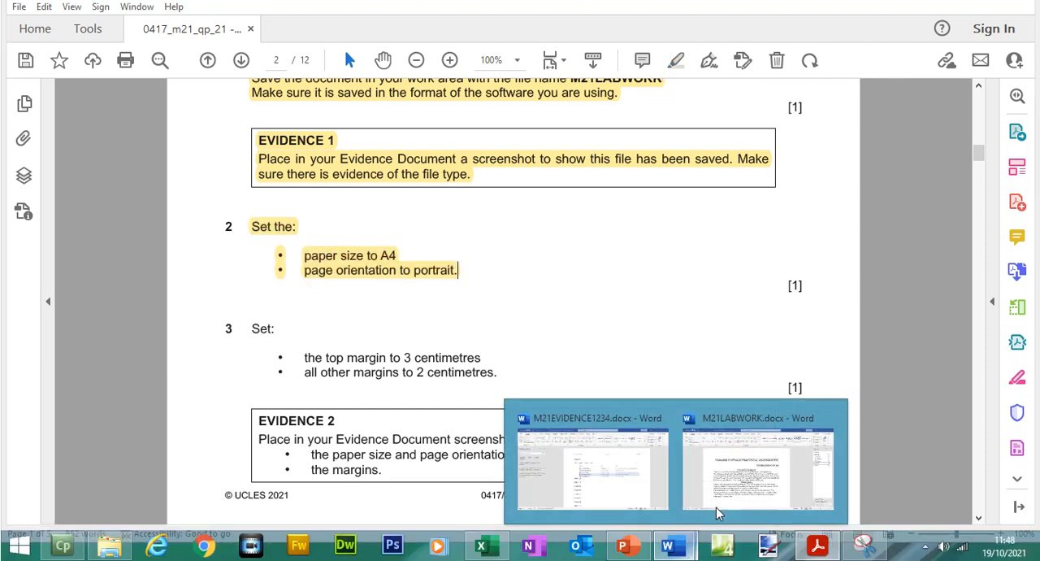
click(755, 459)
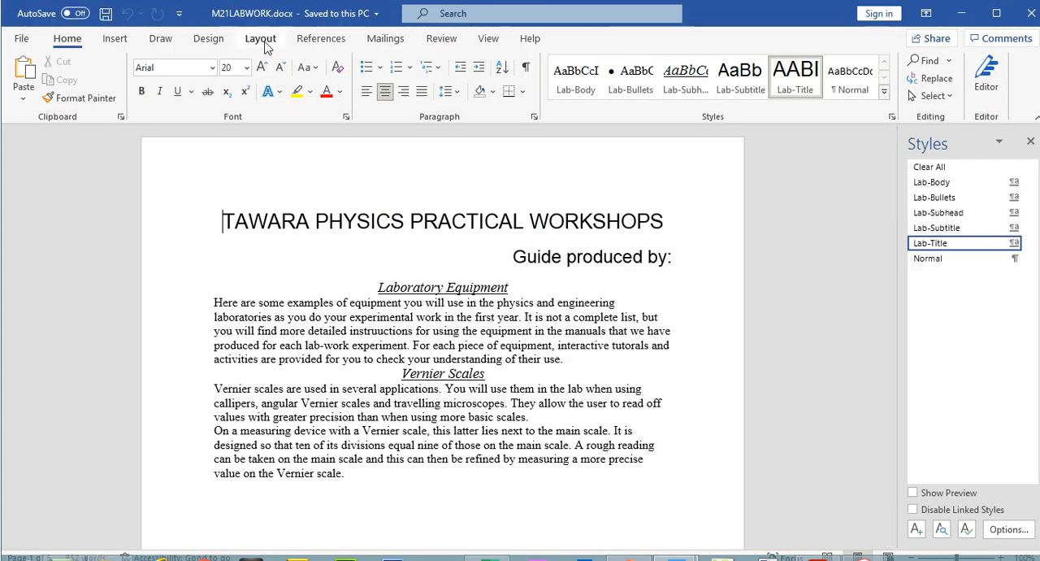
click(264, 44)
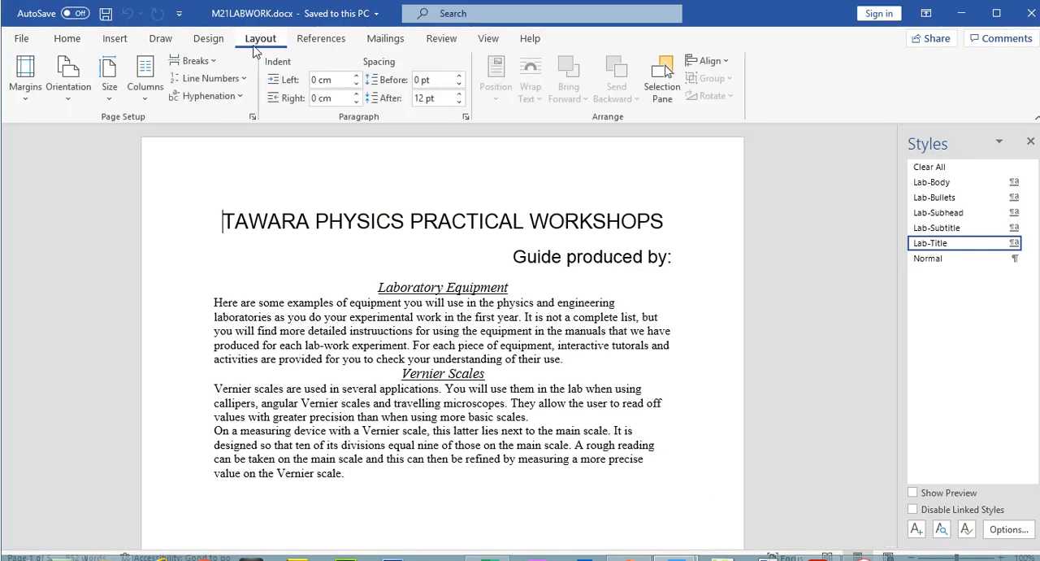
click(114, 100)
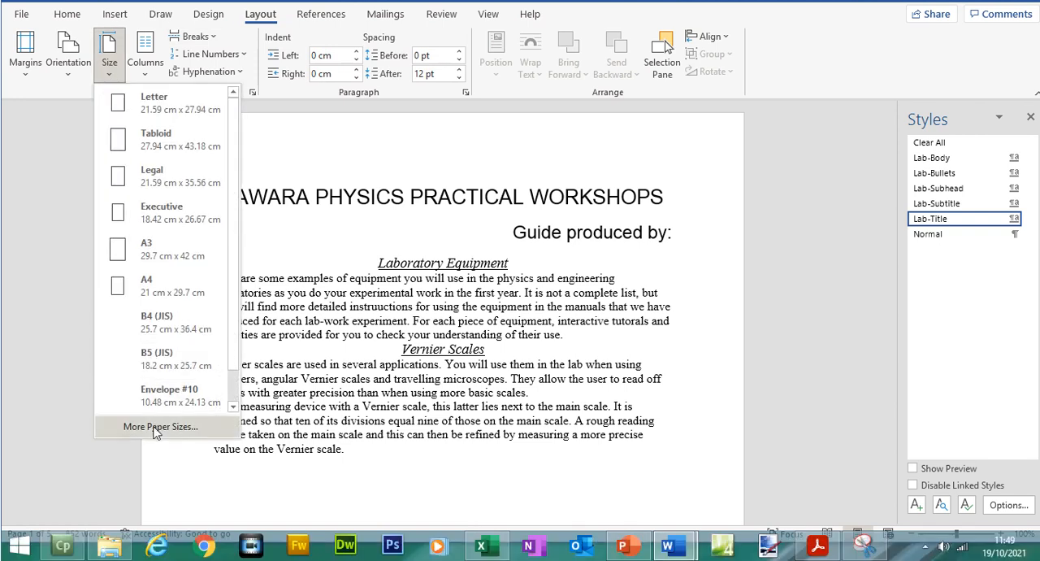
click(158, 429)
click(437, 140)
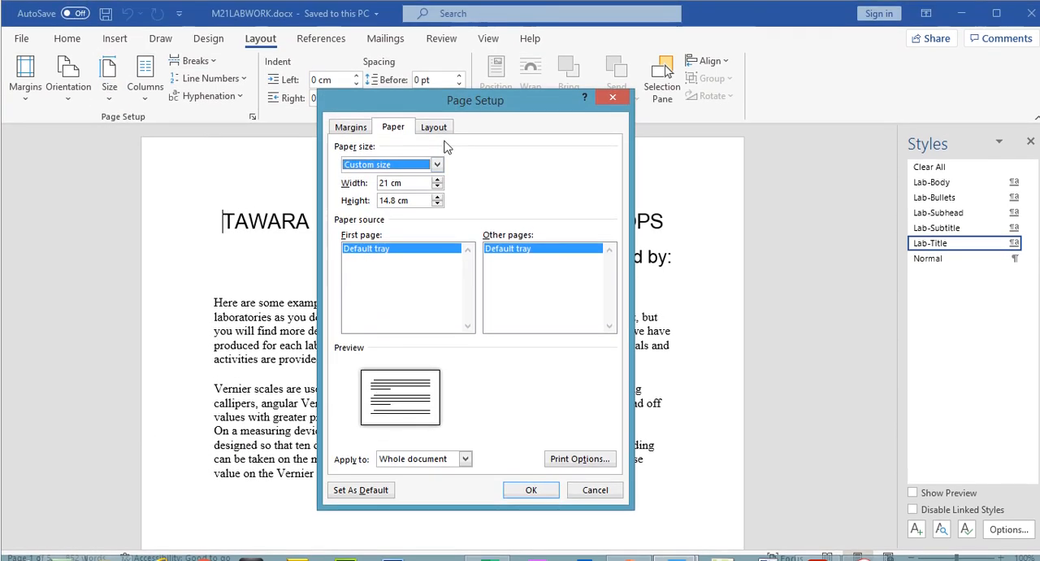
click(438, 179)
click(421, 179)
click(352, 128)
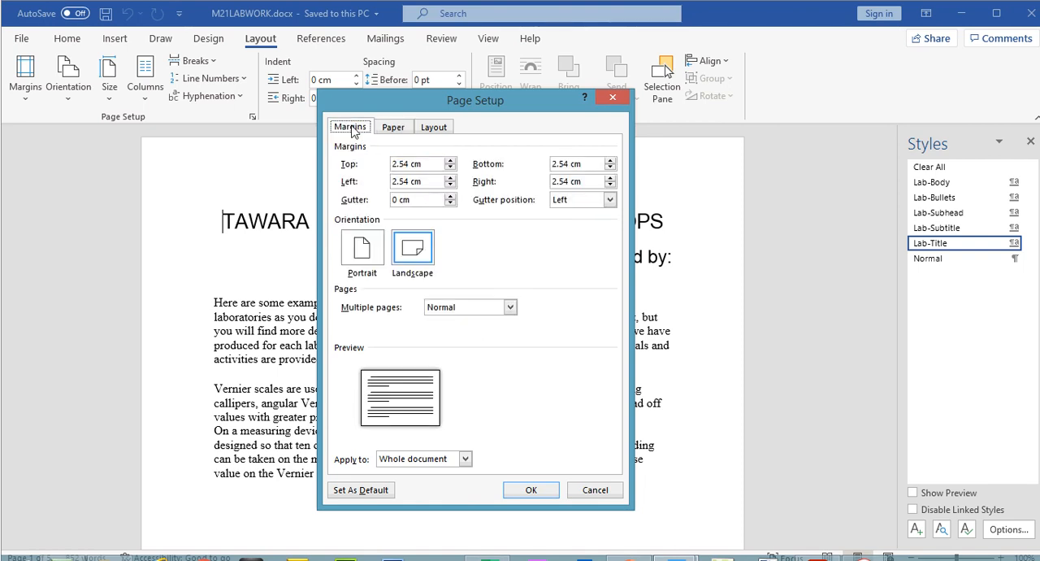
click(370, 256)
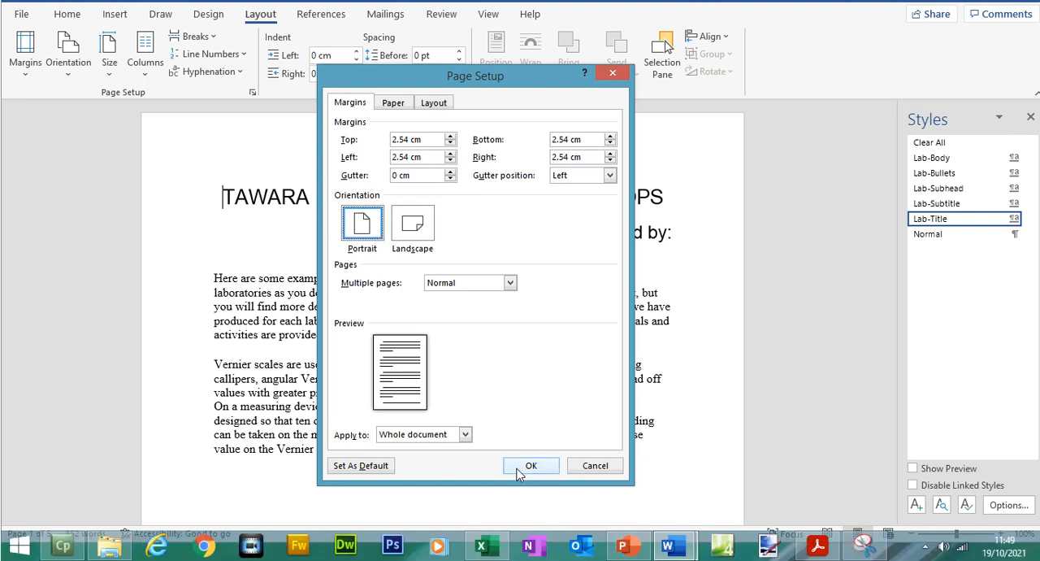
click(530, 465)
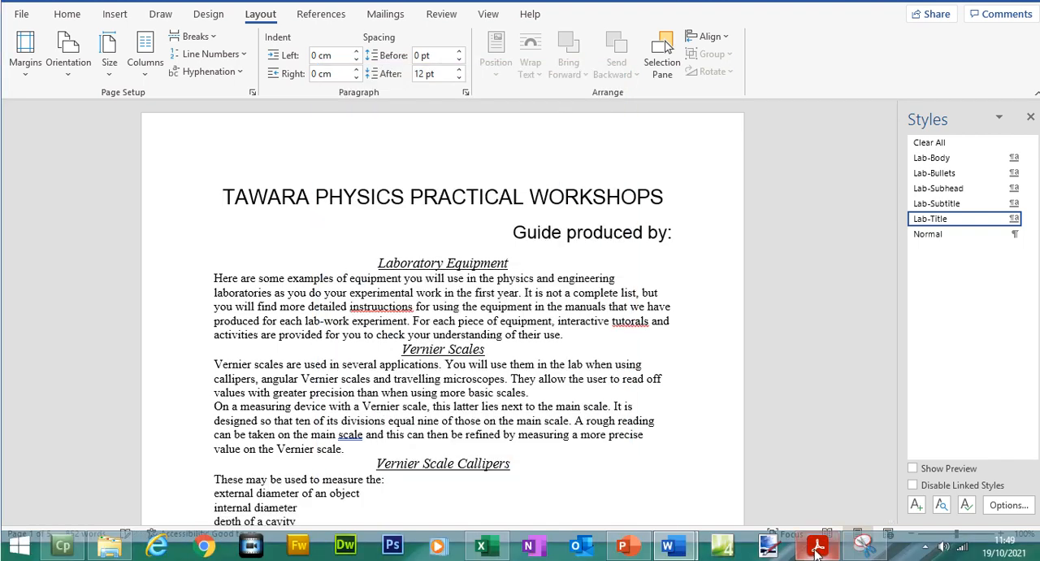
- Consult question 3 in the exam paper and set M21LABWORK's top margin to 3 cm and its left, right and bottom margins to 2 cm
click(818, 546)
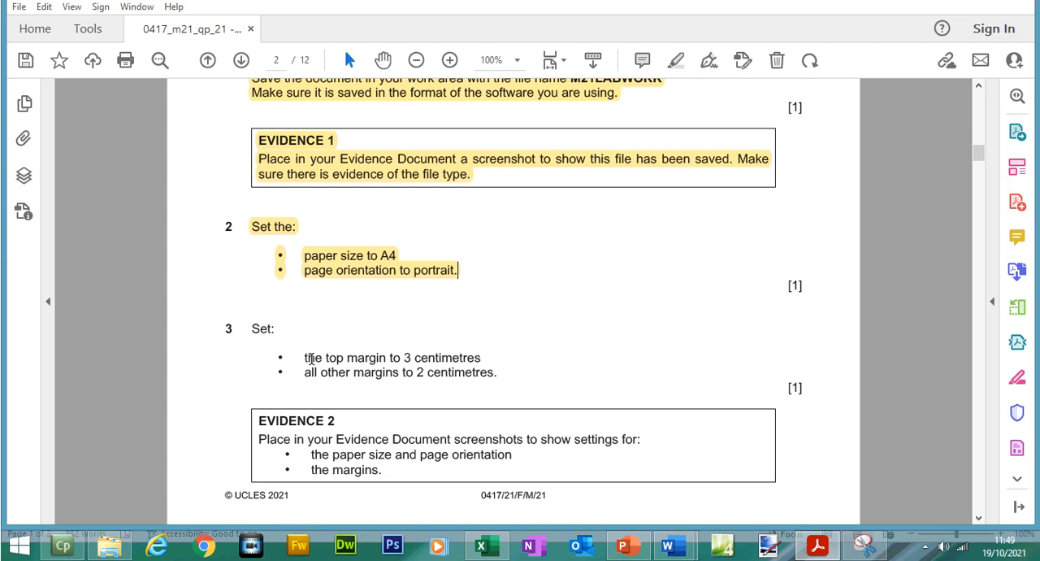
drag(307, 358, 464, 362)
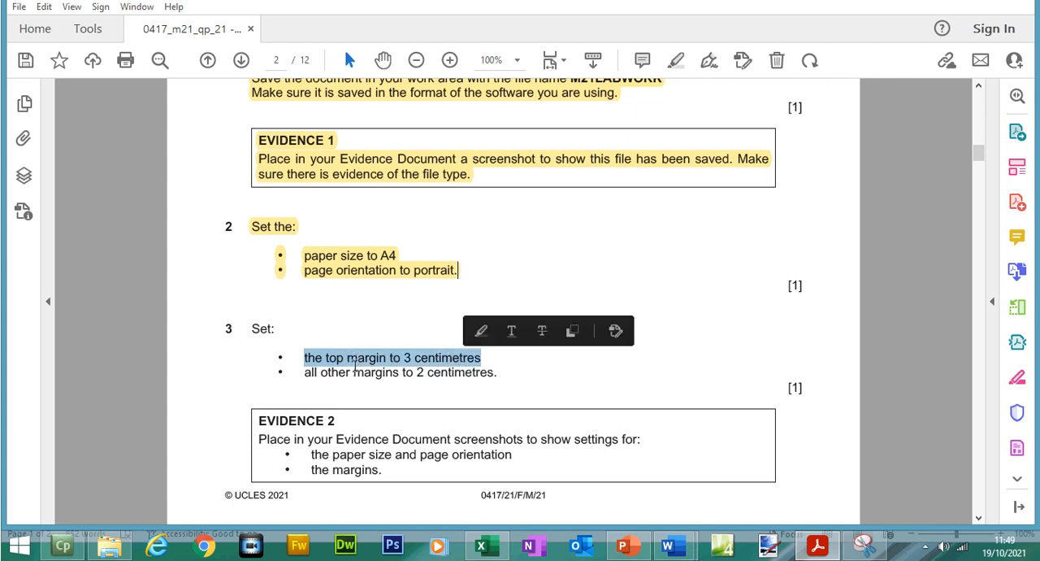
drag(304, 372, 515, 379)
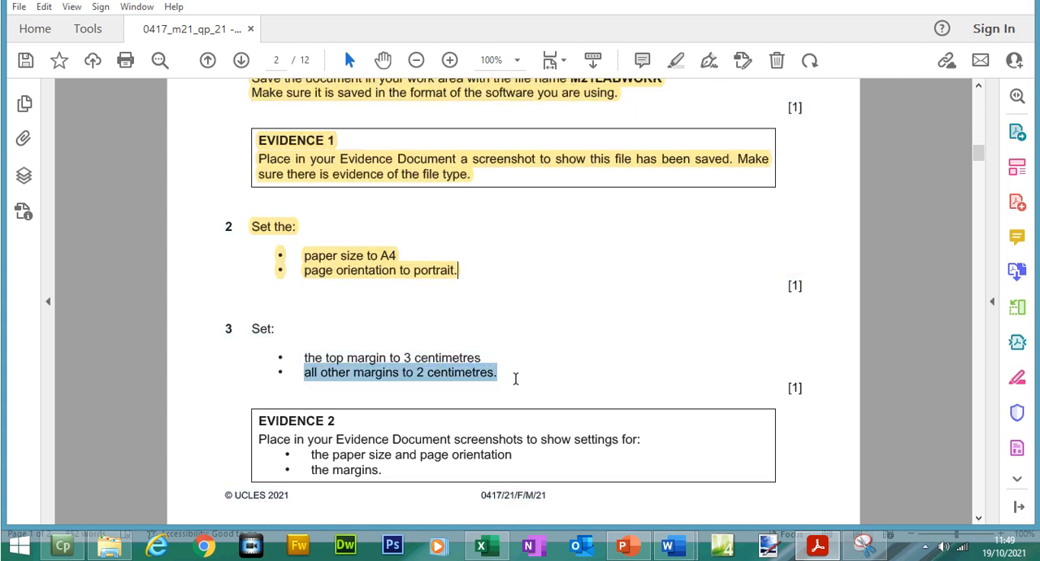
click(668, 545)
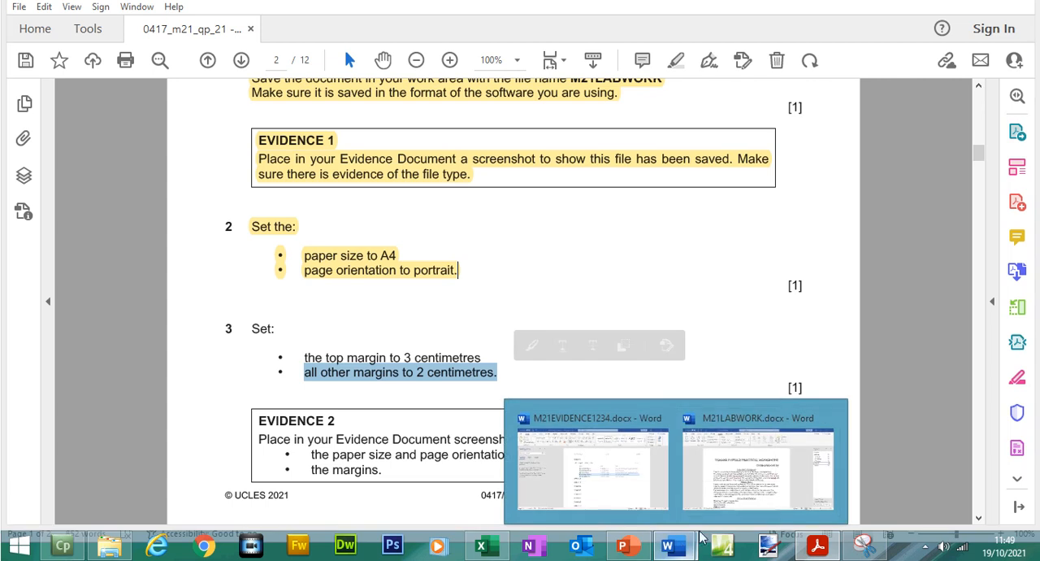
click(756, 481)
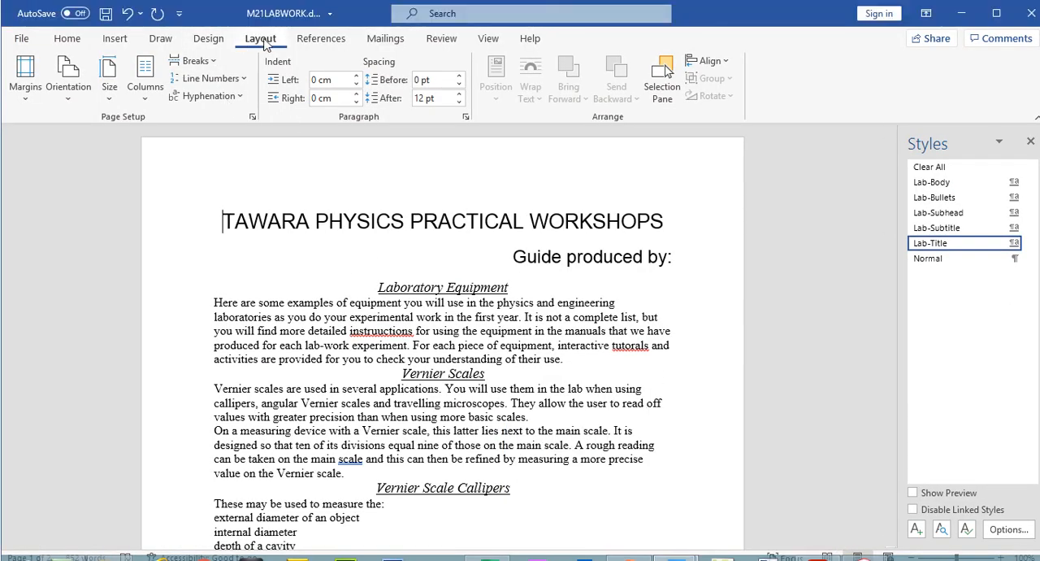
click(26, 95)
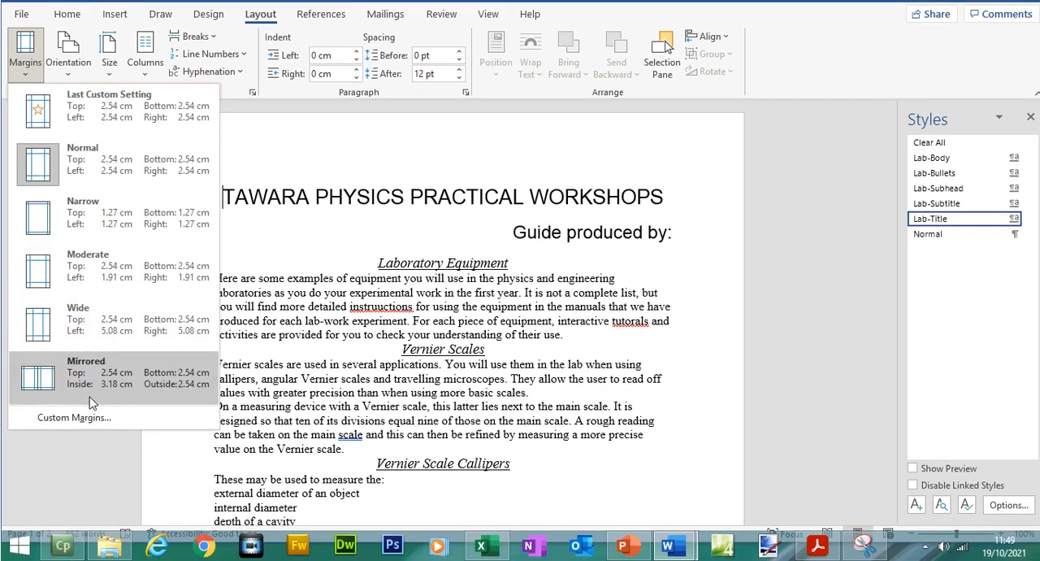
click(85, 417)
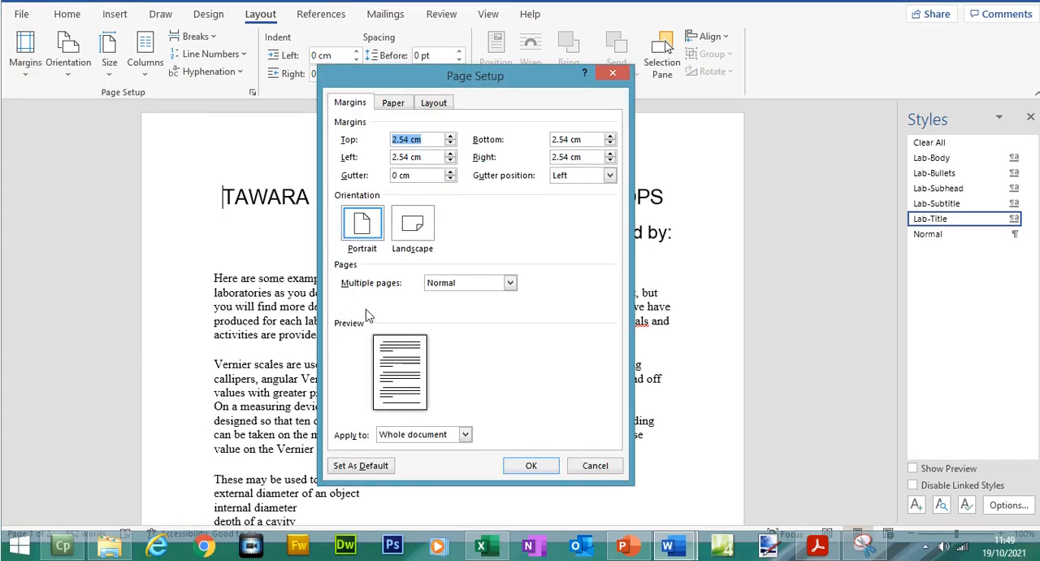
click(451, 160)
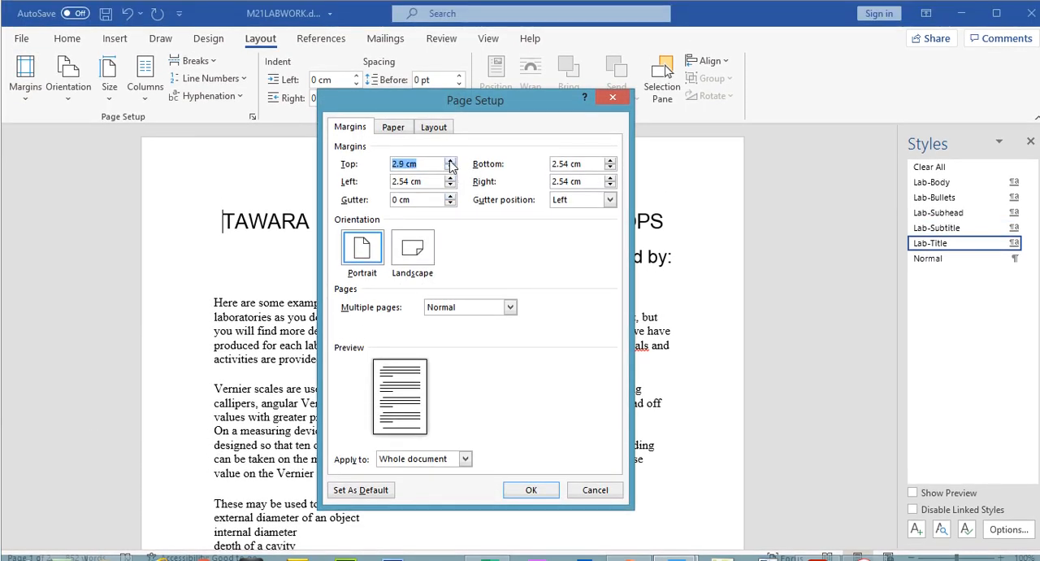
click(451, 186)
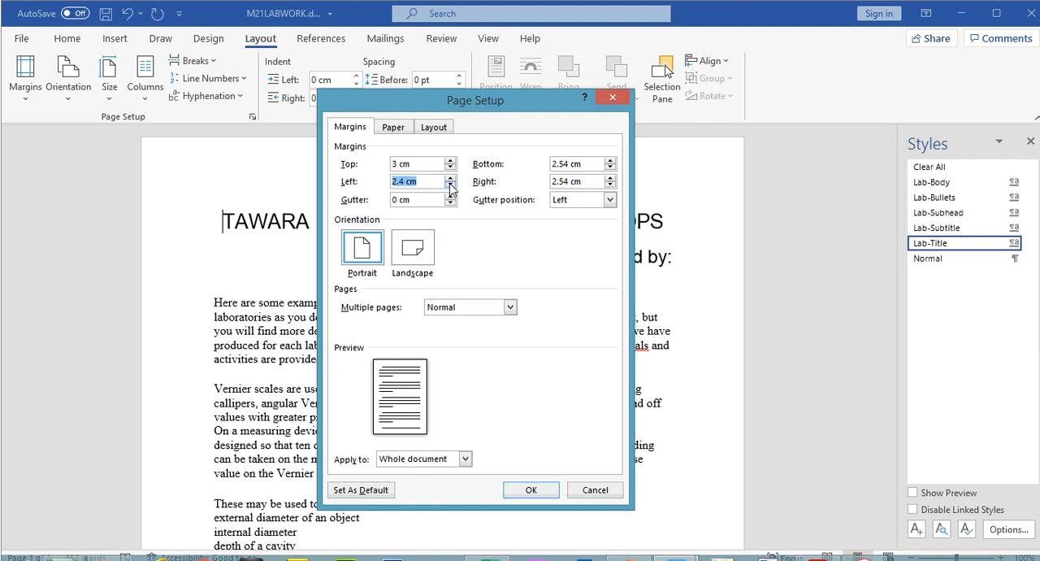
click(611, 168)
click(611, 168)
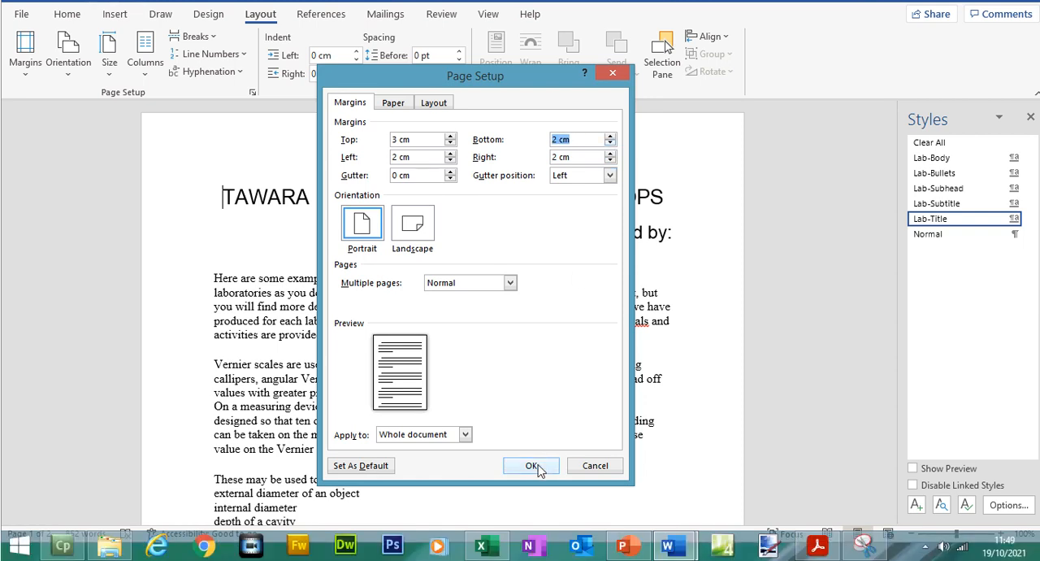
click(539, 489)
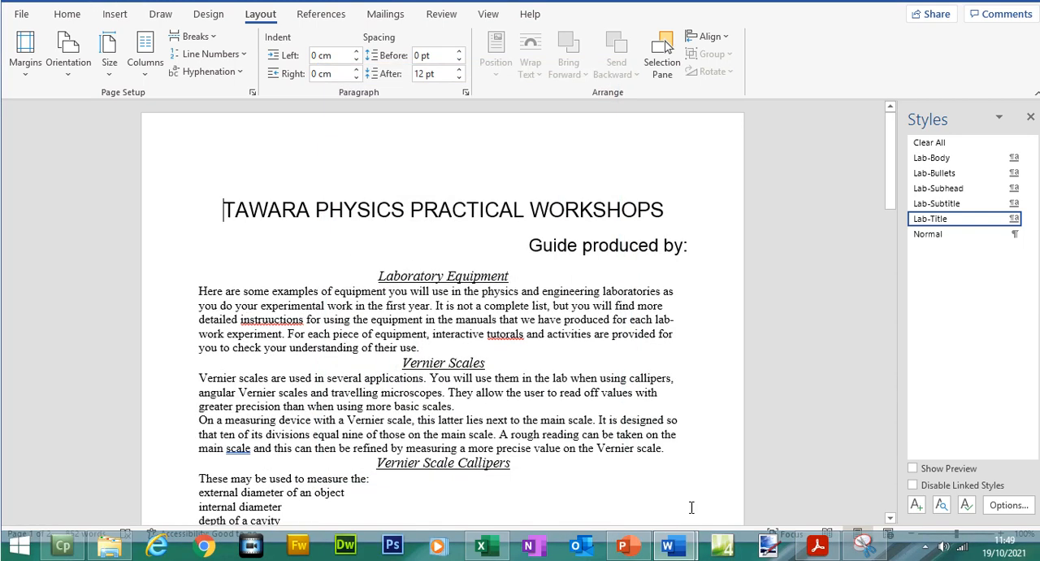
- In the exam paper, highlight question 3's margin instructions and the words "paper size and page orientation" in the Evidence 2 box
click(815, 546)
click(367, 314)
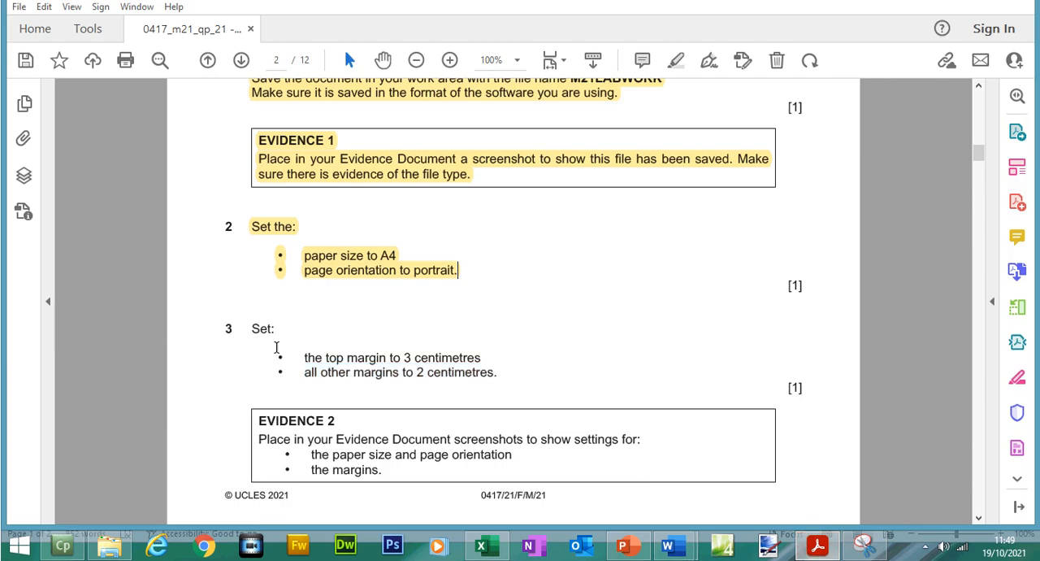
drag(259, 329, 497, 372)
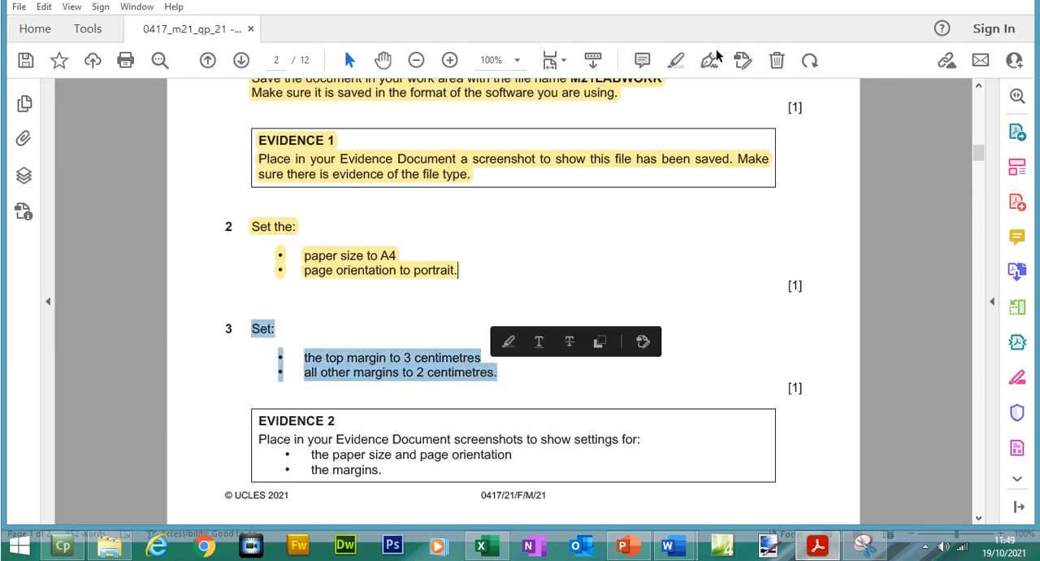
click(678, 60)
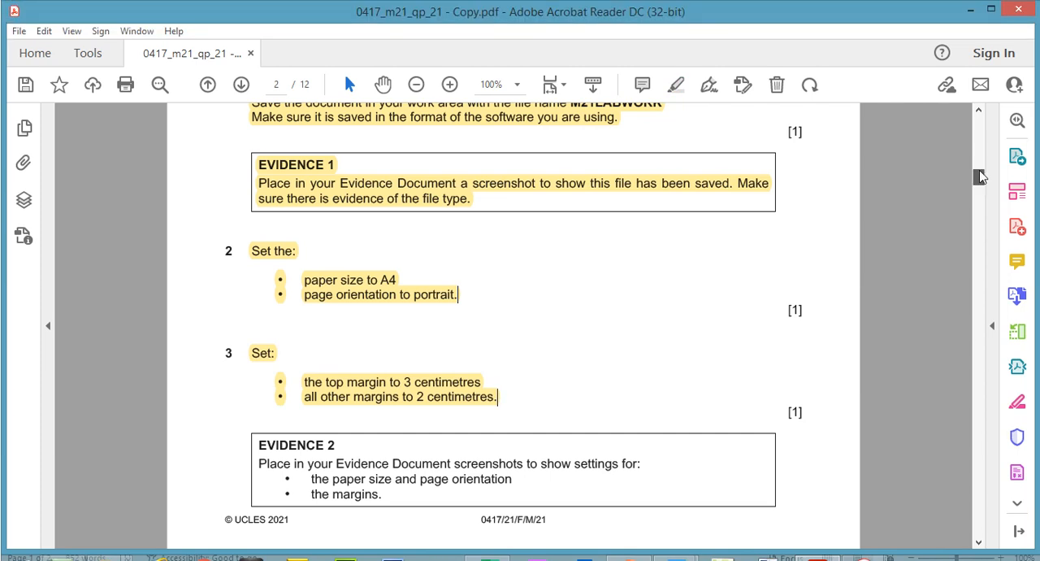
scroll(981, 195, down, 1)
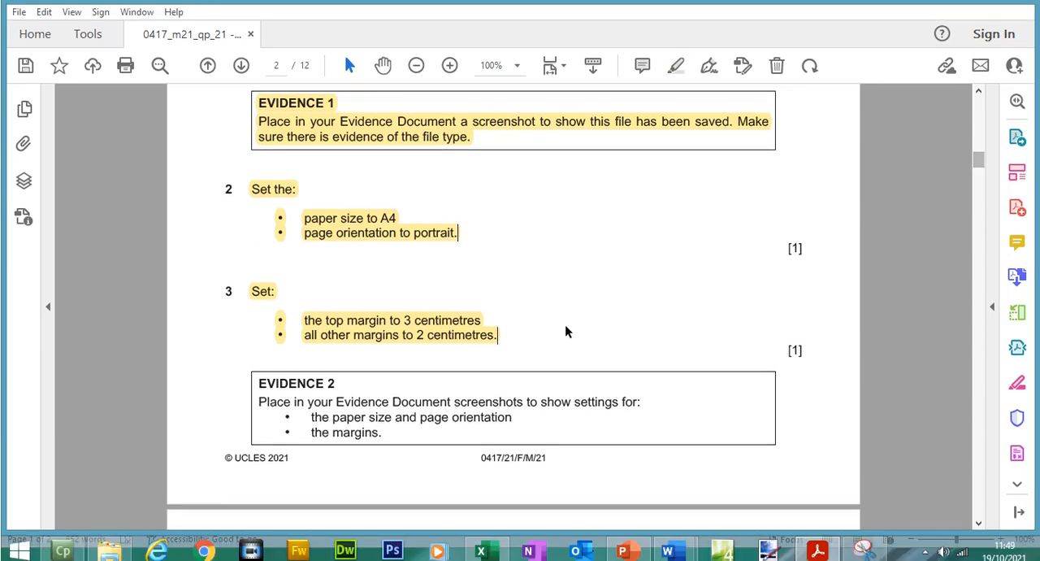
drag(454, 396, 528, 394)
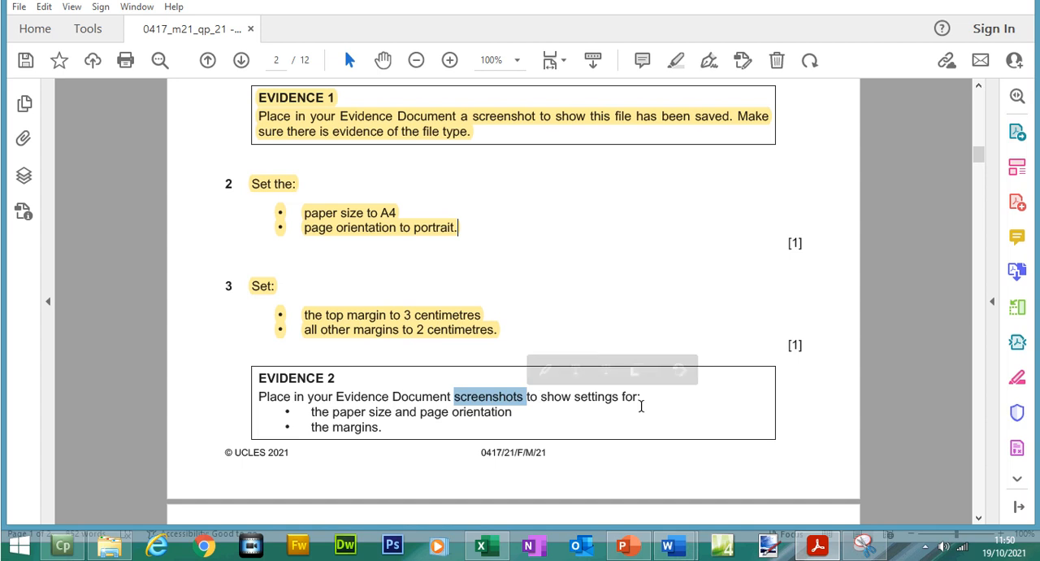
drag(332, 412, 513, 412)
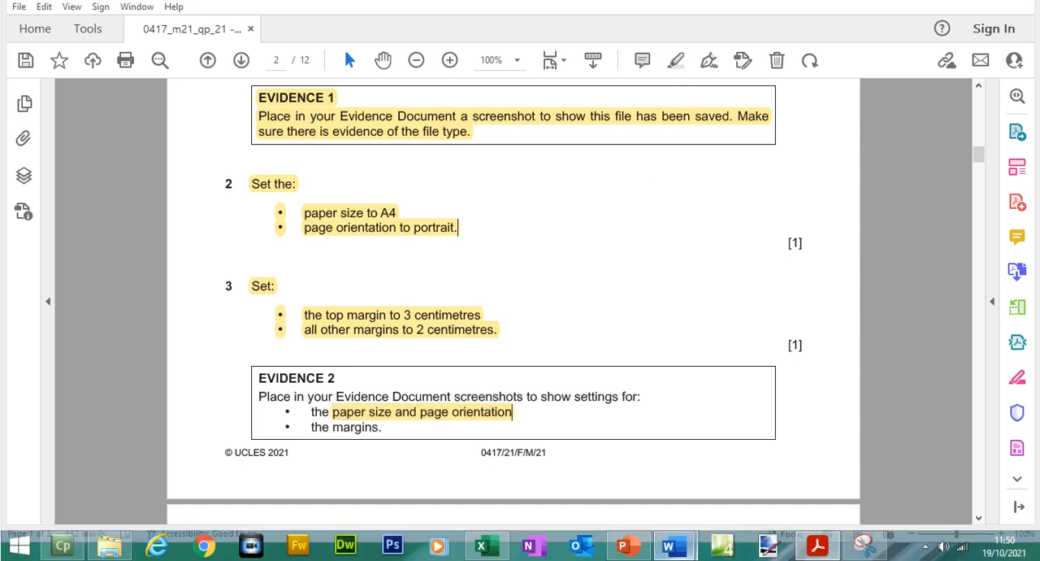
- Open M21LABWORK's detailed paper size settings, copy a snip showing the A4 size, width and height, and close the settings
mouse_move(668, 558)
click(793, 508)
click(25, 53)
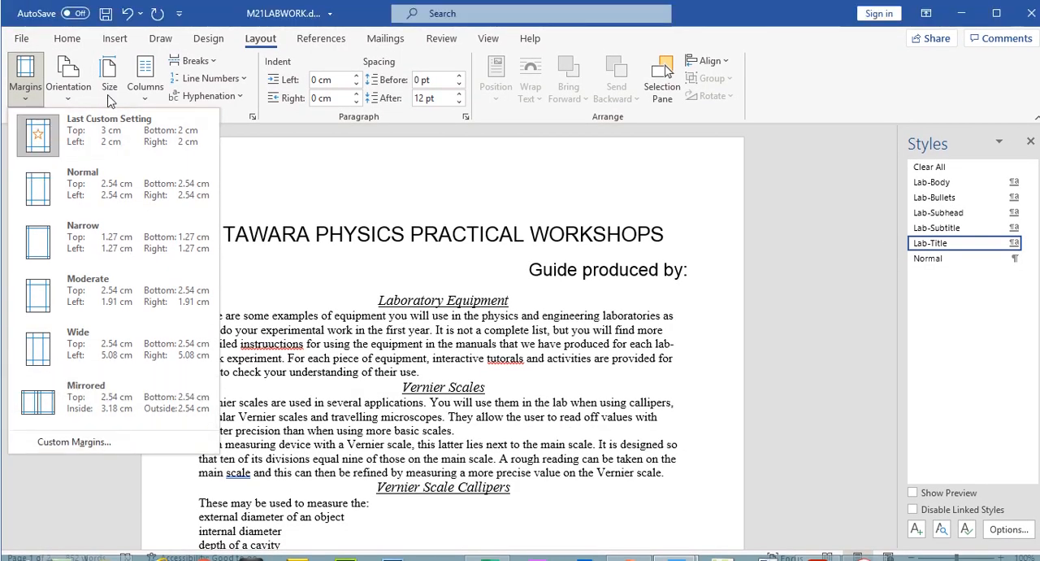
click(109, 91)
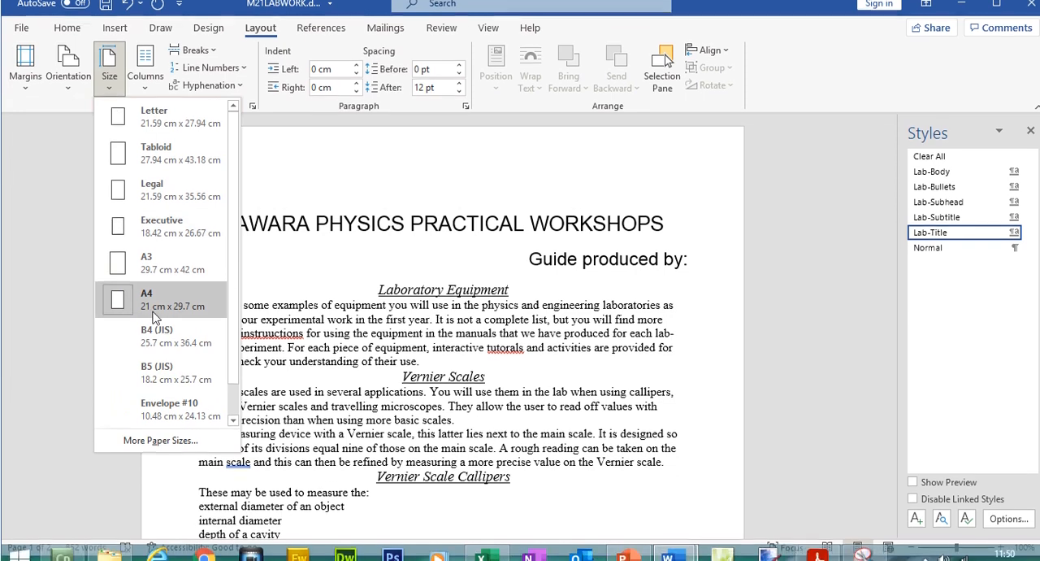
click(160, 428)
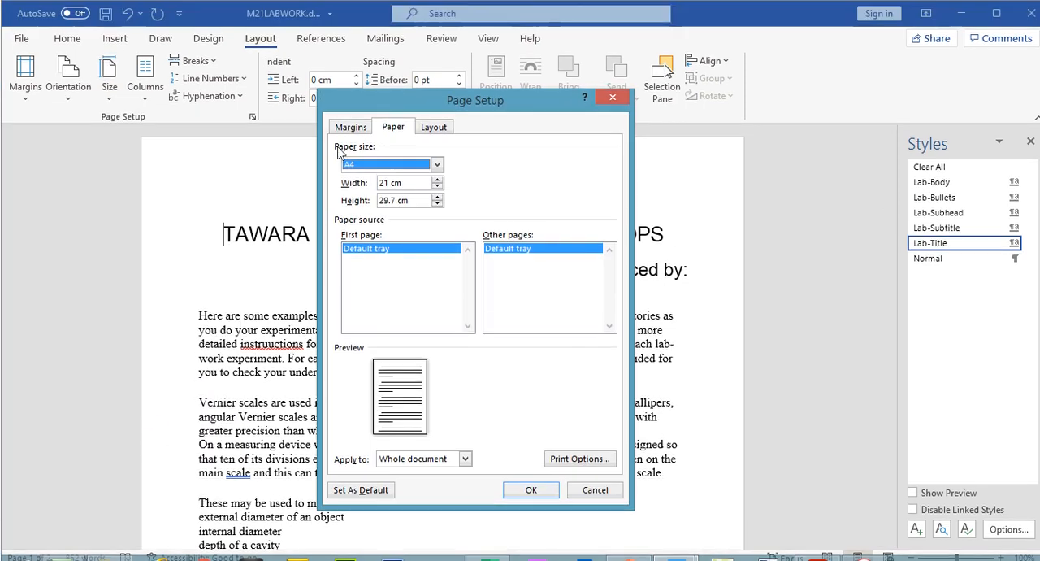
click(868, 545)
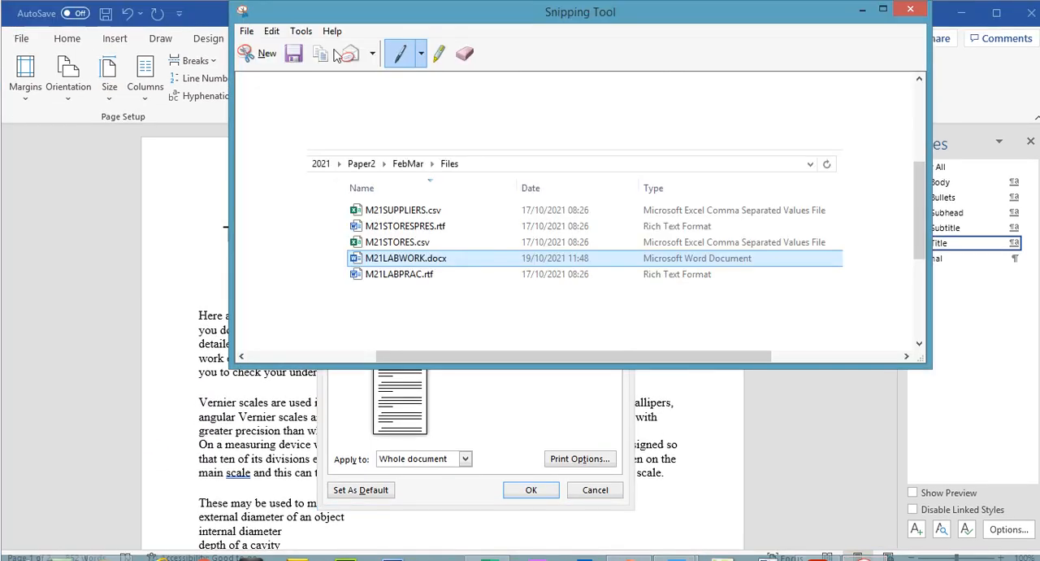
click(261, 52)
drag(318, 89, 582, 225)
click(283, 31)
click(303, 48)
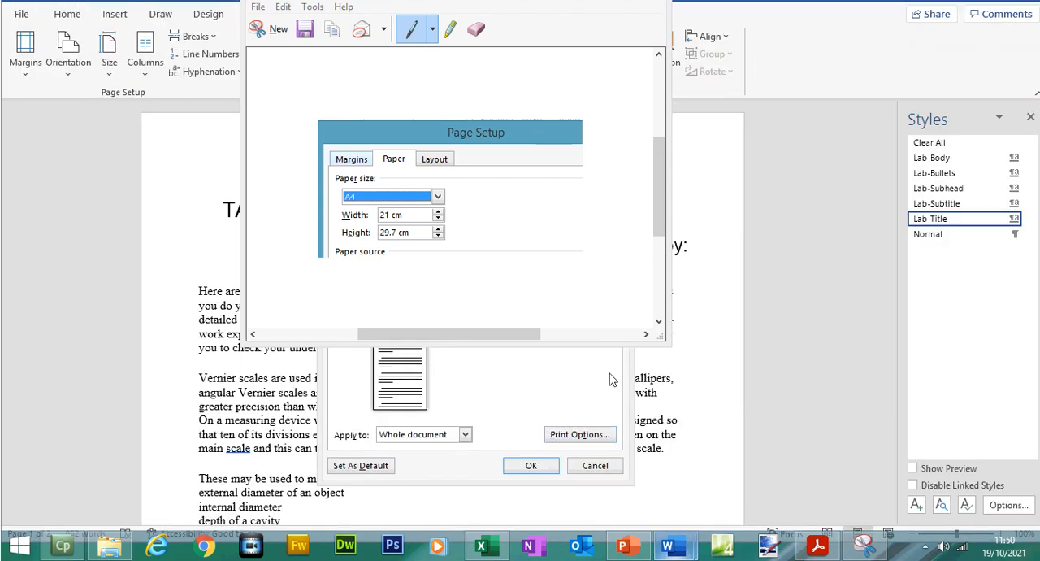
click(530, 465)
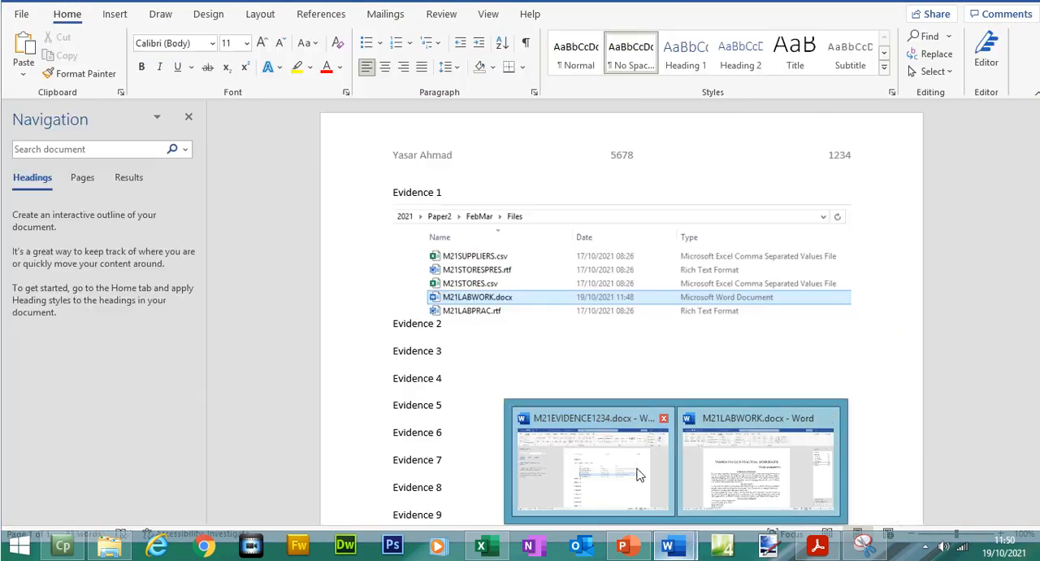
- Paste the snip under Evidence 2 in the evidence document with a blank line above that heading, and return to the exam paper
click(638, 474)
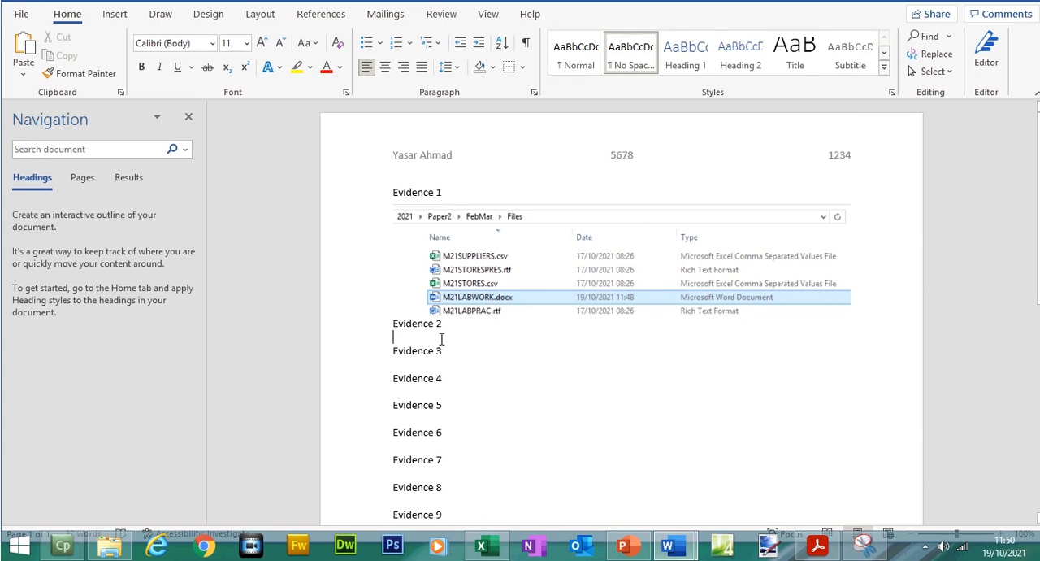
key(ctrl+v)
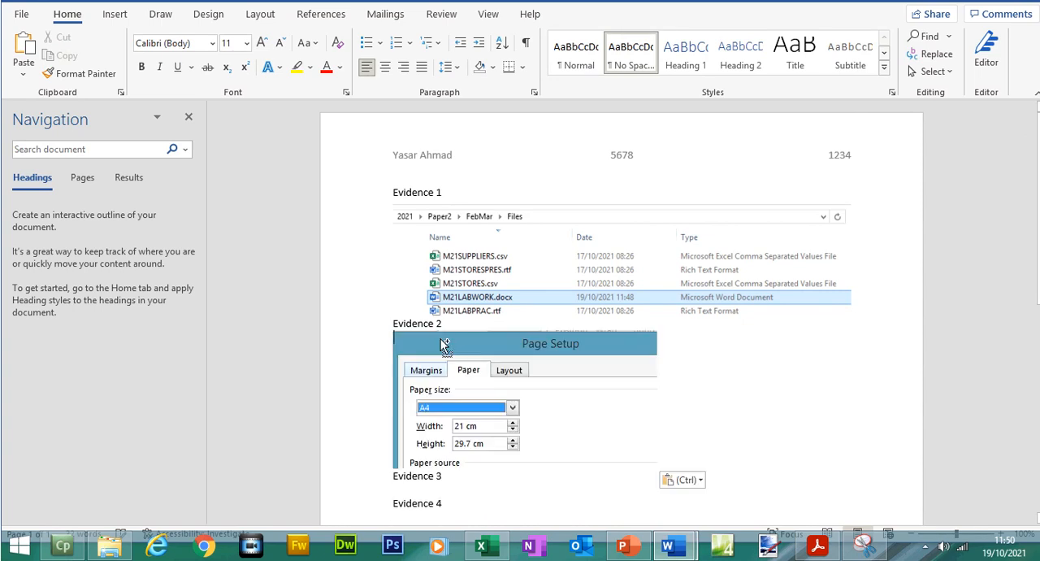
click(394, 323)
key(Return)
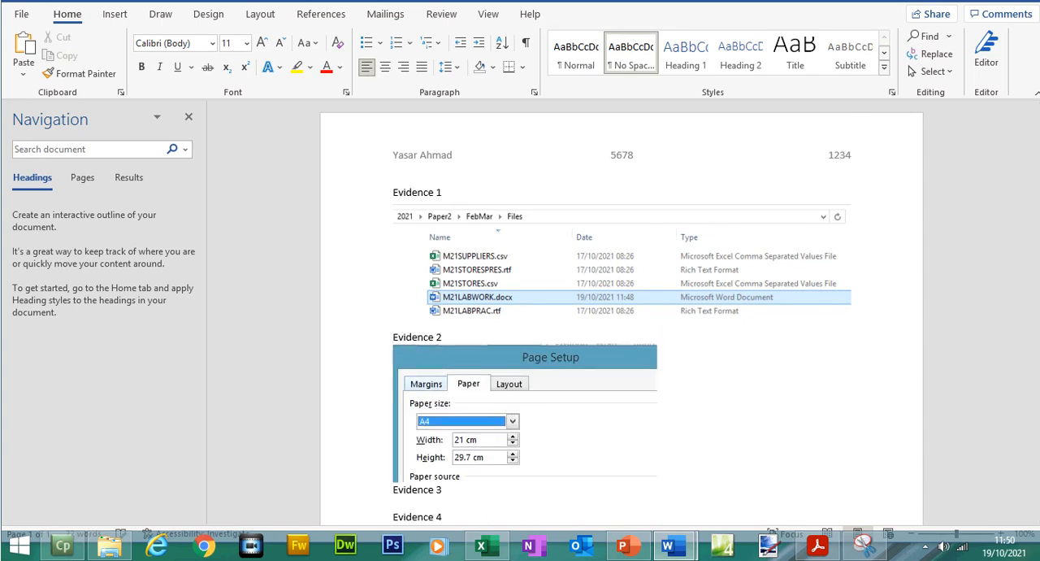
click(816, 547)
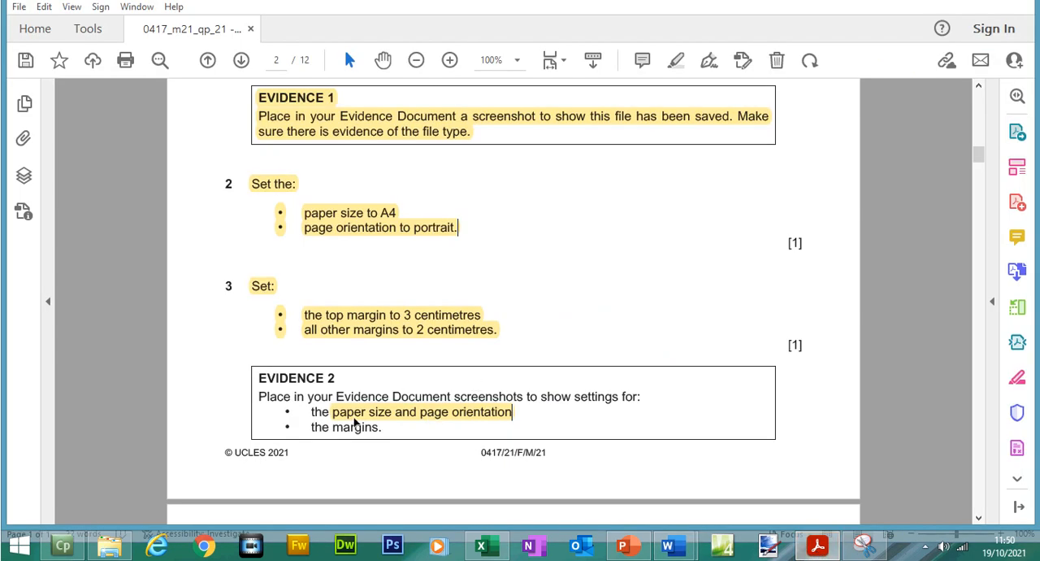
- Highlight "margins." in the exam paper's Evidence 2 box and open the custom margin settings of M21LABWORK
double_click(352, 429)
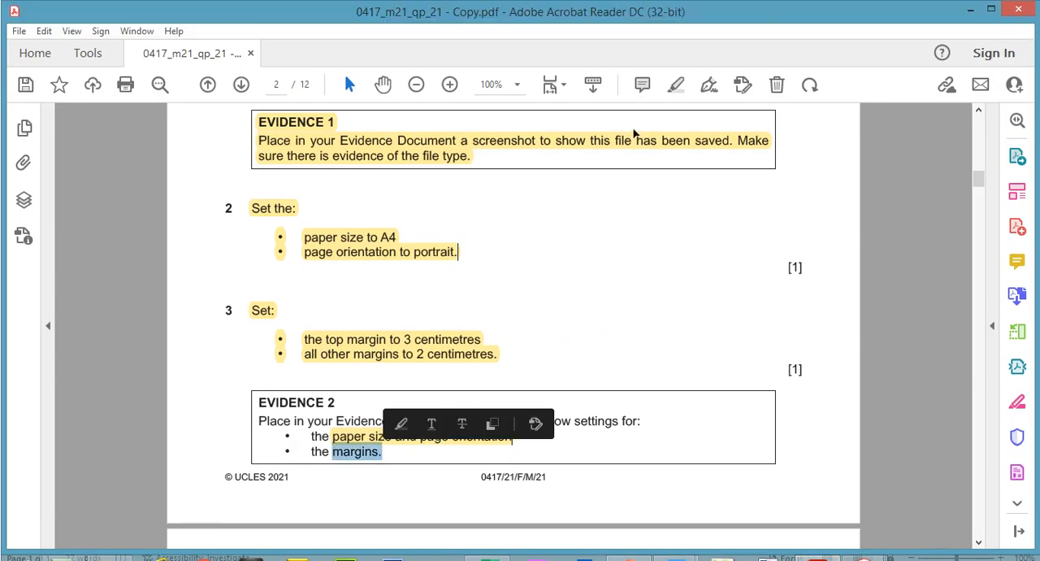
click(676, 61)
mouse_move(668, 547)
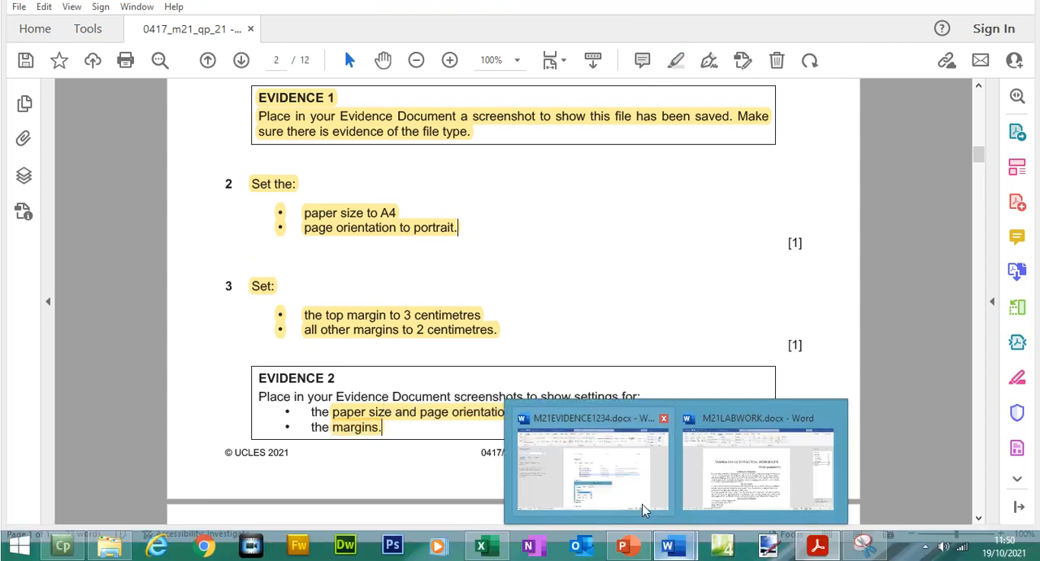
click(634, 496)
click(770, 476)
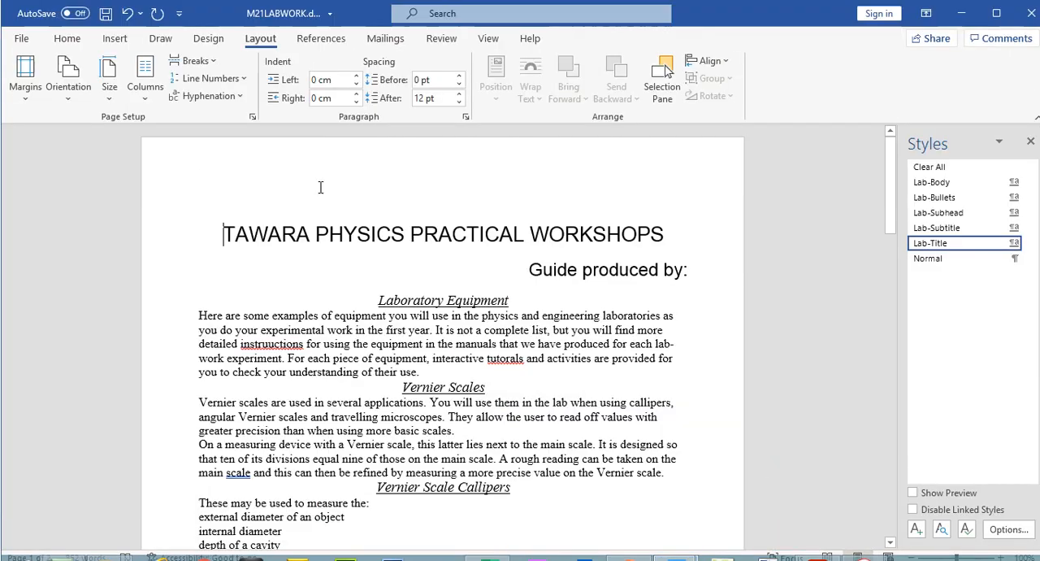
click(25, 87)
click(100, 447)
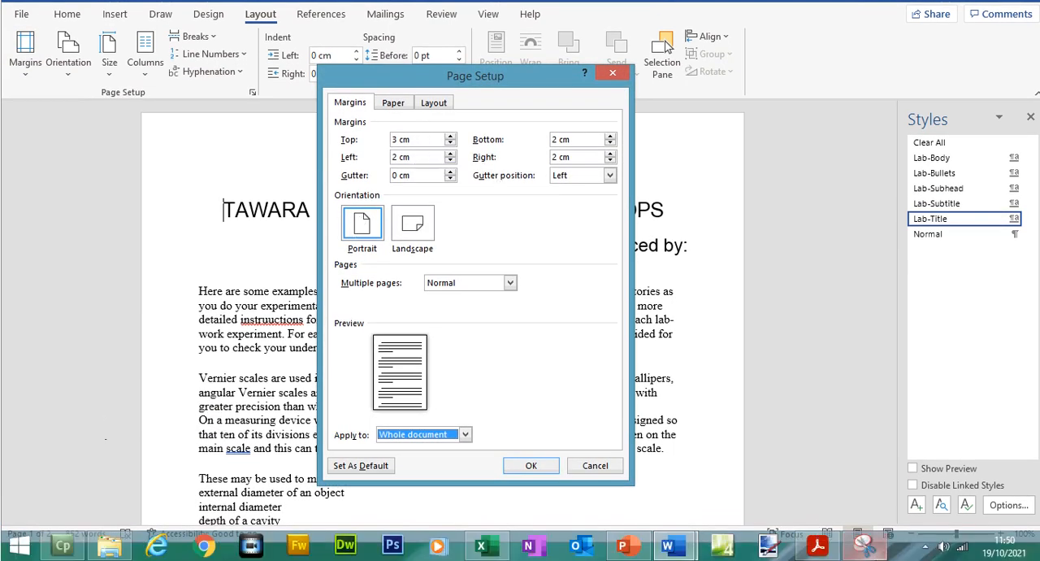
- Capture a new snip of the Page Setup dialog covering the margin values and the portrait orientation
click(863, 545)
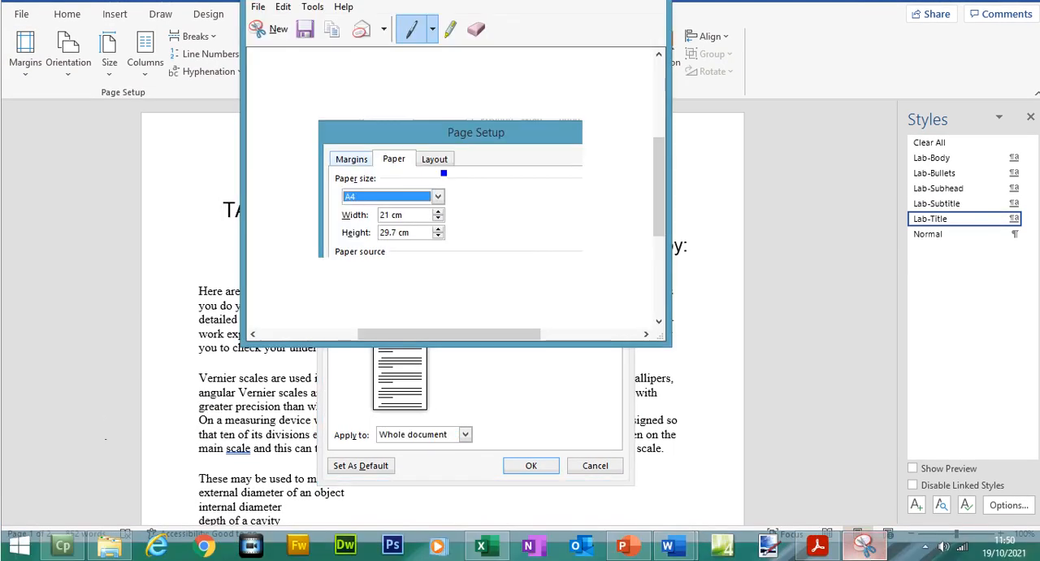
click(274, 27)
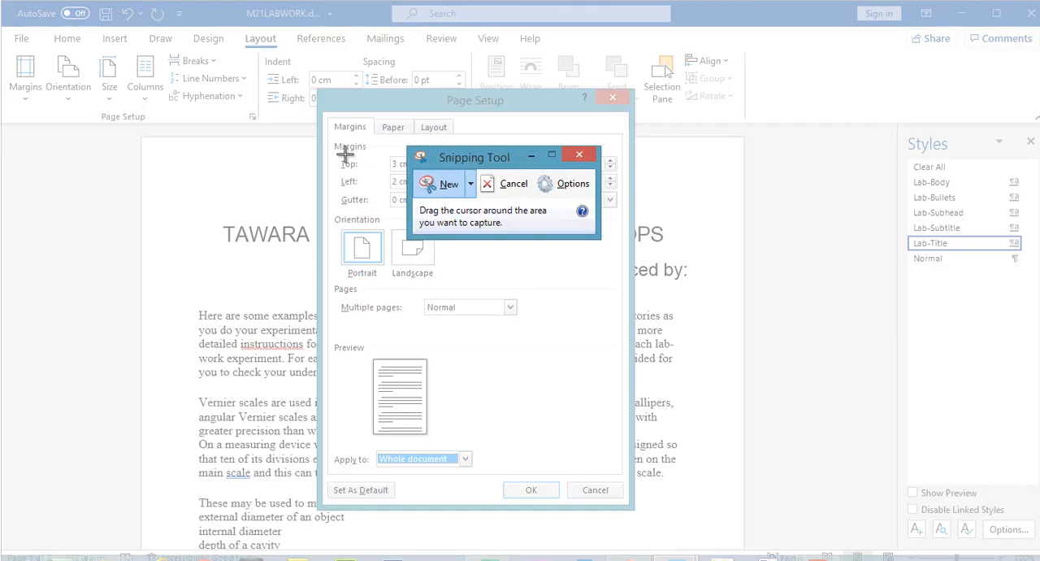
drag(319, 88, 637, 289)
click(323, 107)
click(313, 123)
- Close M21LABWORK's Page Setup dialog and paste the margins snip below the paper size snip in the evidence document
mouse_move(677, 555)
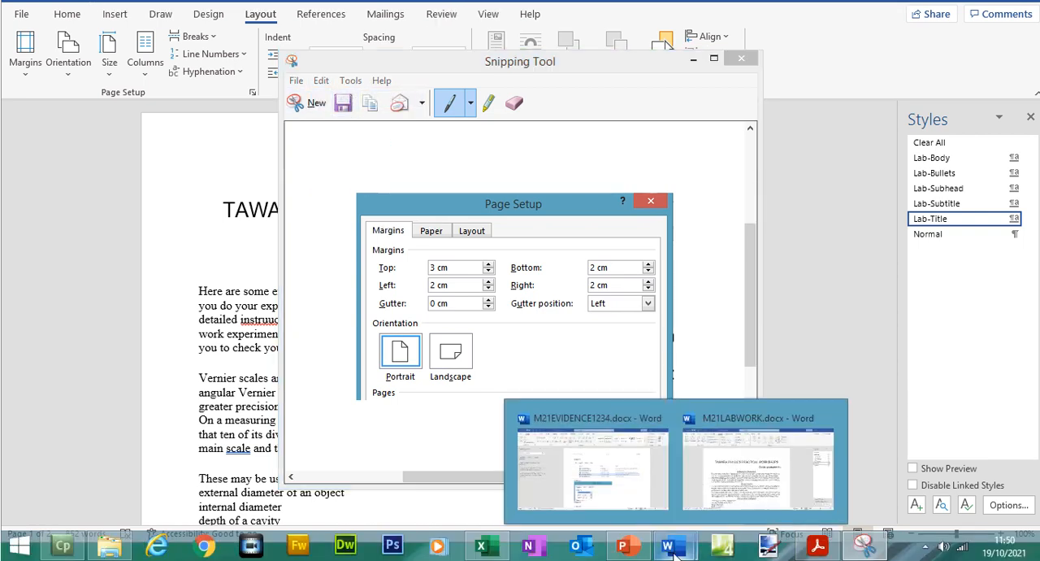
click(577, 499)
click(544, 461)
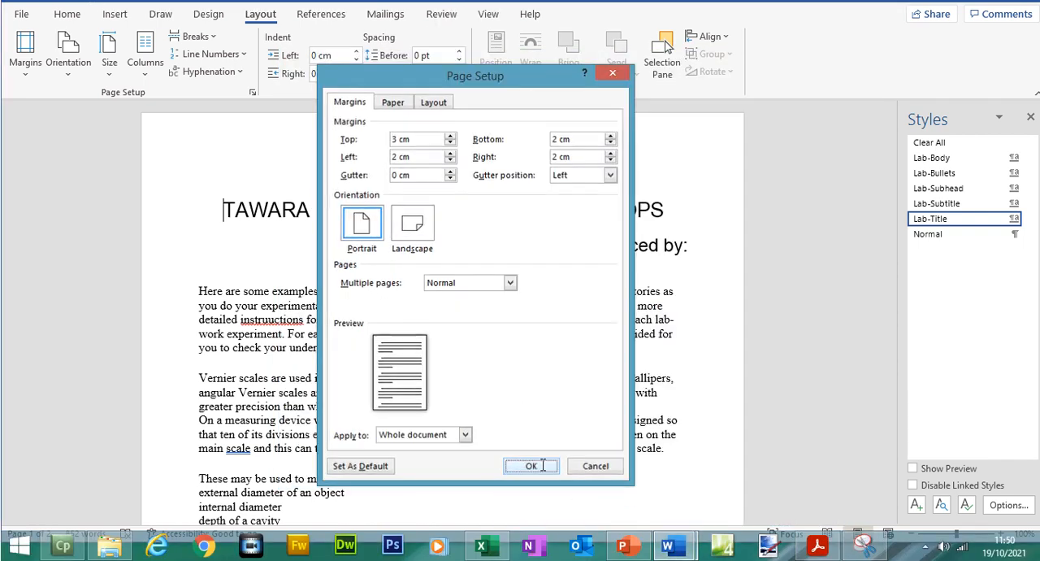
click(626, 490)
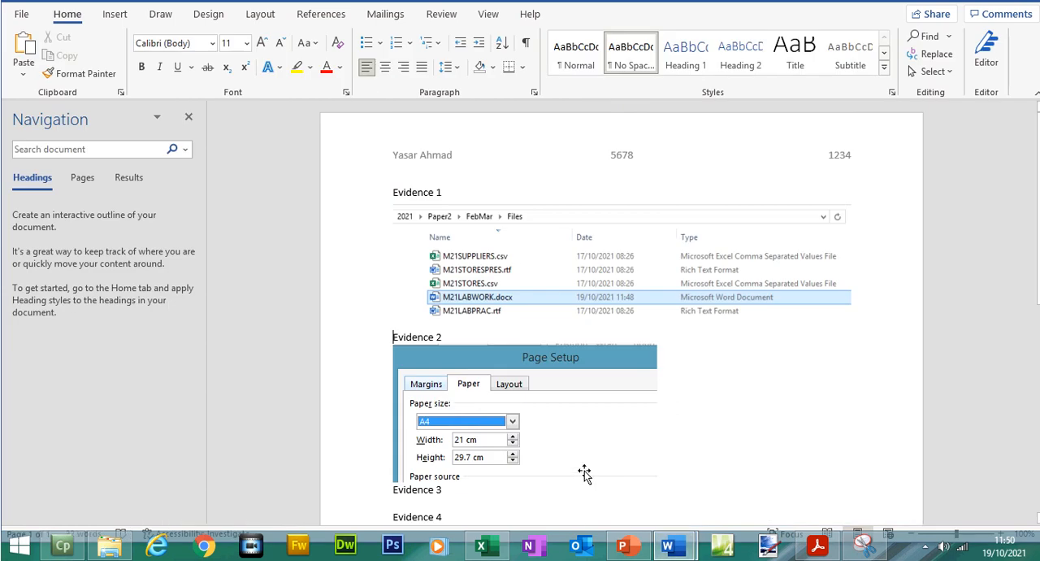
key(ctrl+v)
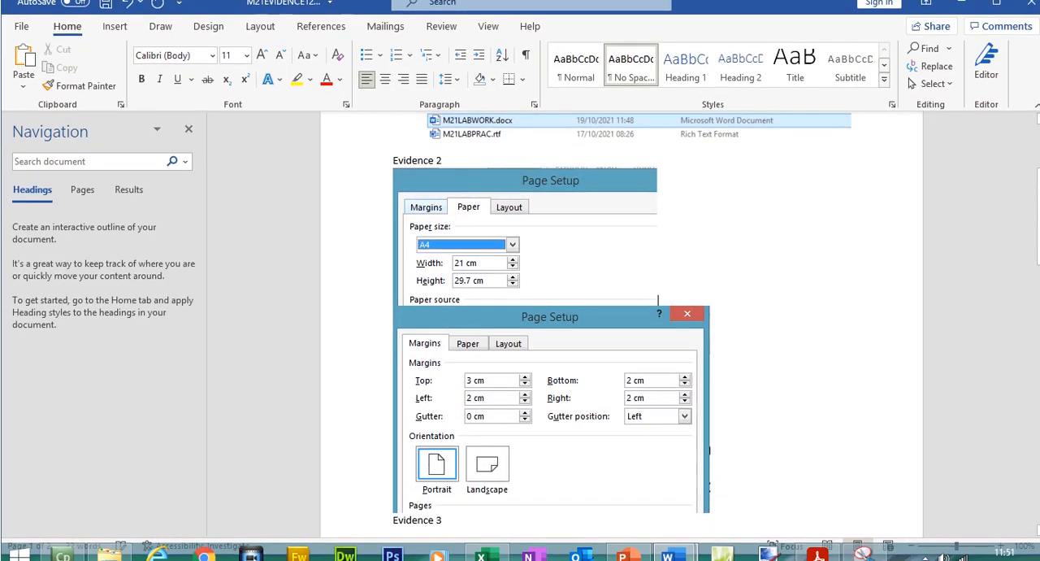
- Separate the two Evidence 2 snips with a blank line, enlarging the paper size snip to about the margins snip's width, and save the document
click(592, 260)
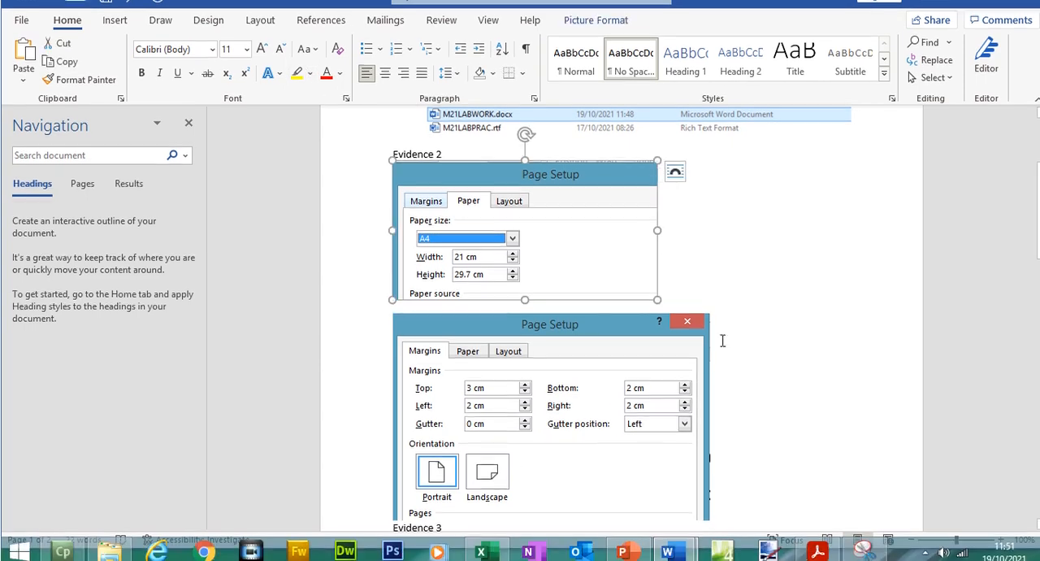
drag(658, 293, 701, 301)
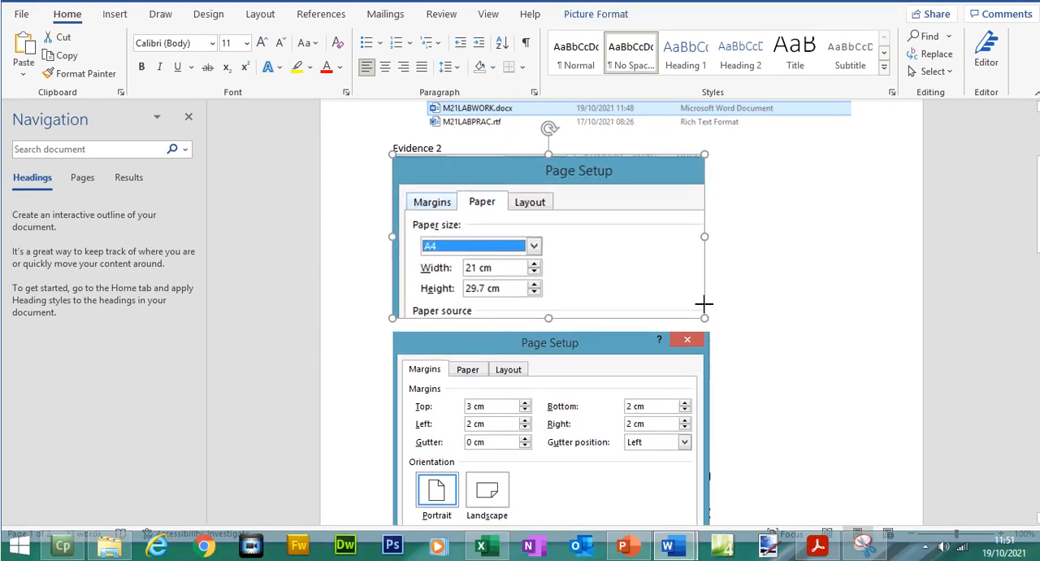
click(753, 327)
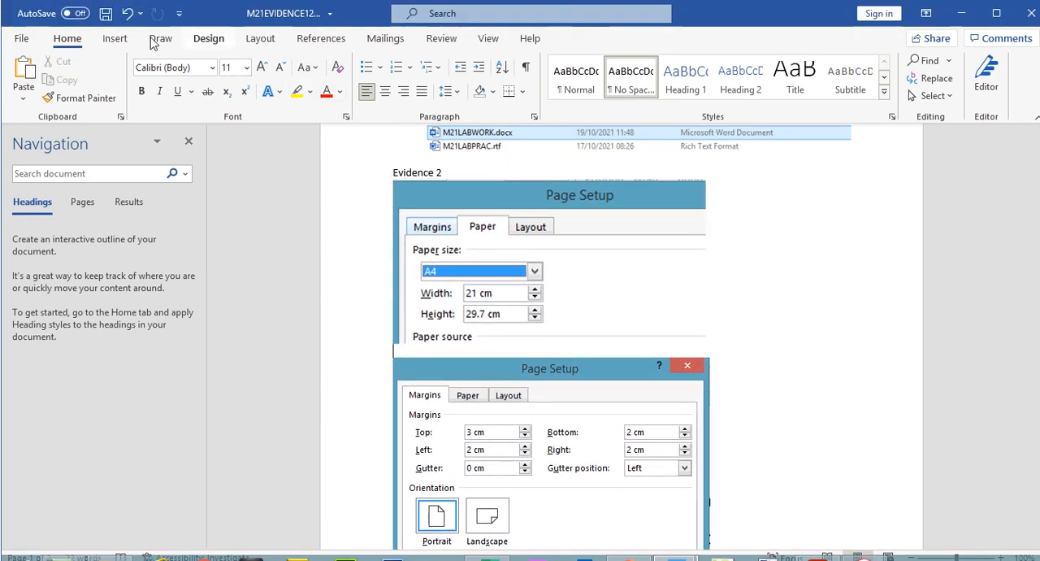
click(105, 15)
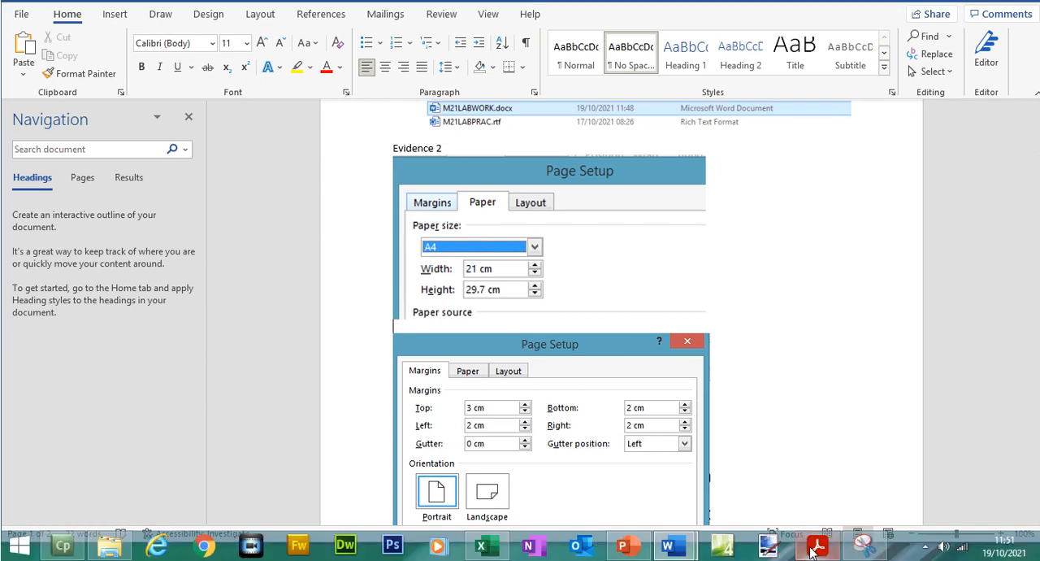
- Go to question 4 in the exam paper and highlight "Place in the header of the document:"
click(817, 544)
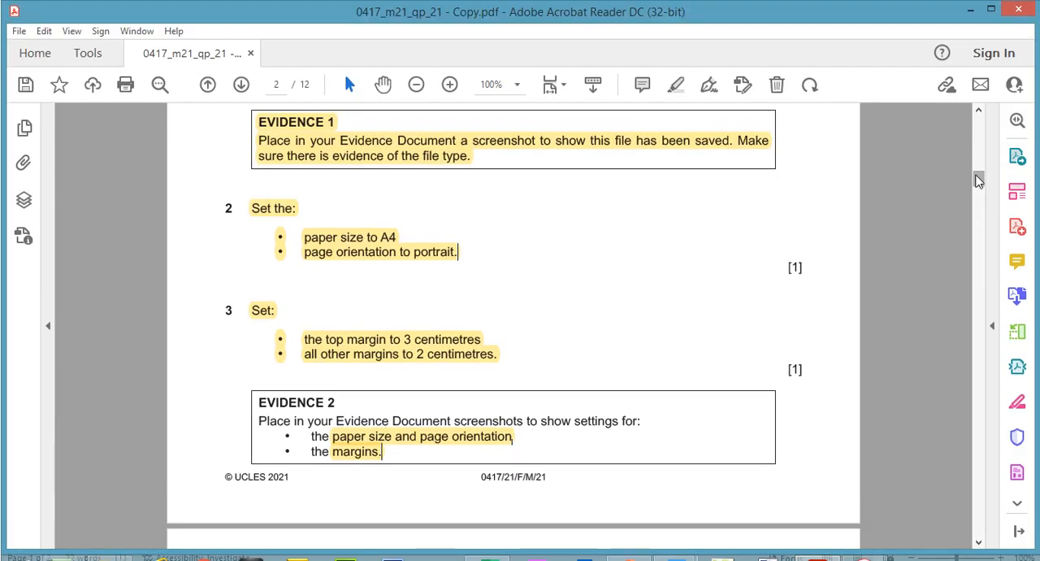
drag(979, 153, 983, 197)
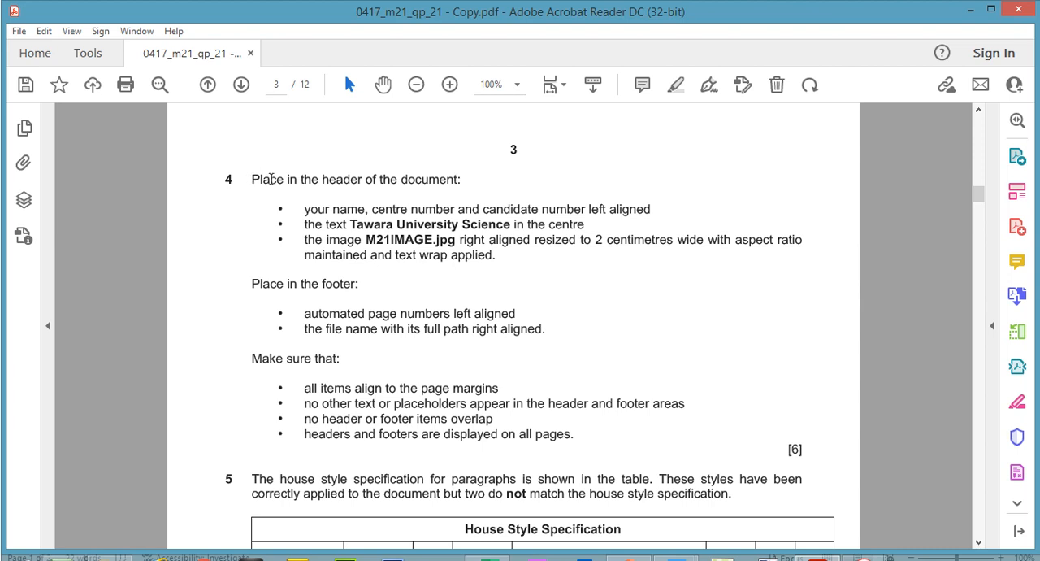
drag(252, 179, 470, 177)
click(676, 85)
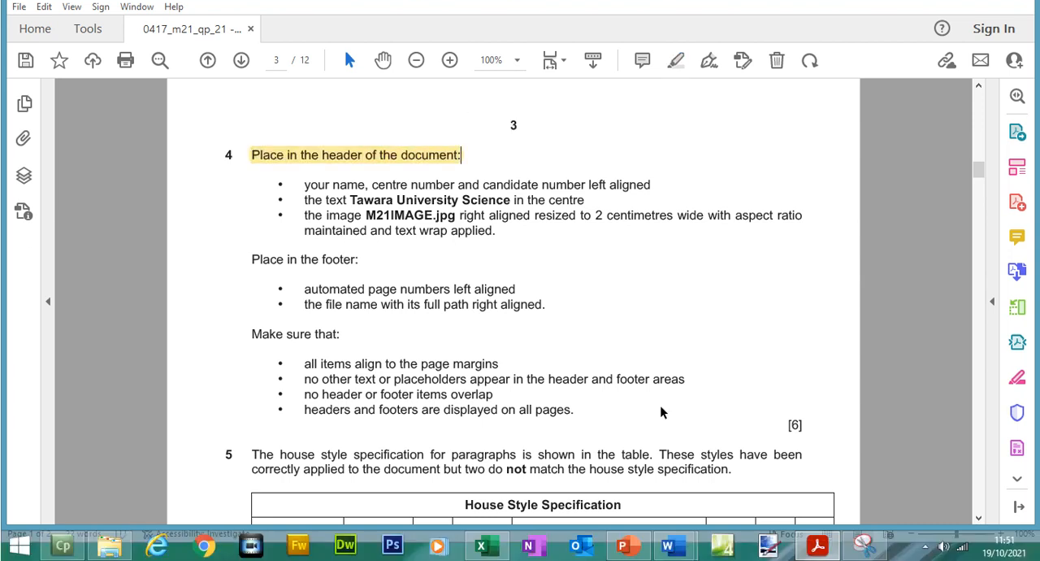
- Add a blank three-column header to the M21LABWORK document
mouse_move(670, 530)
click(756, 468)
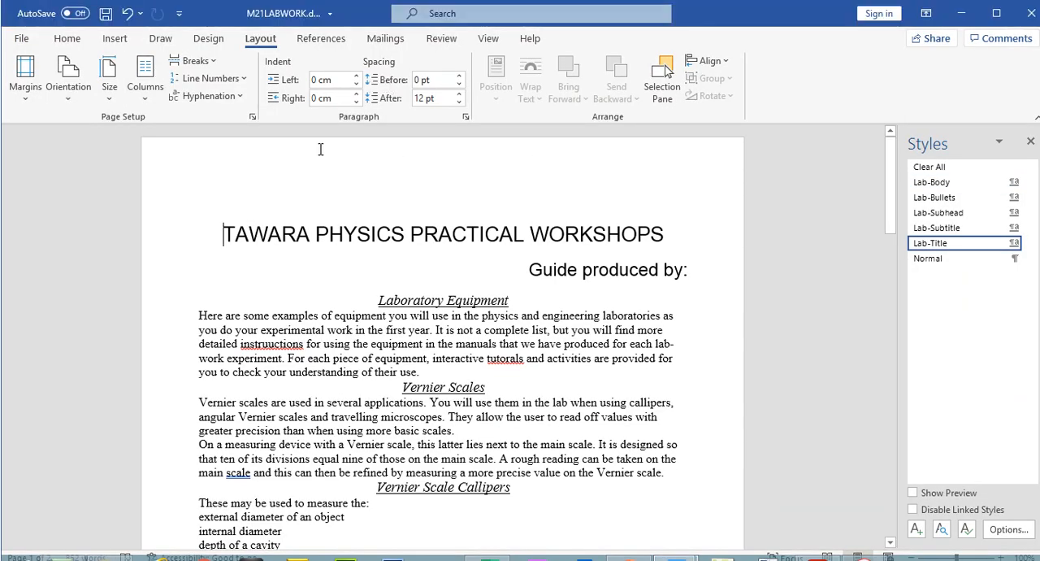
click(115, 39)
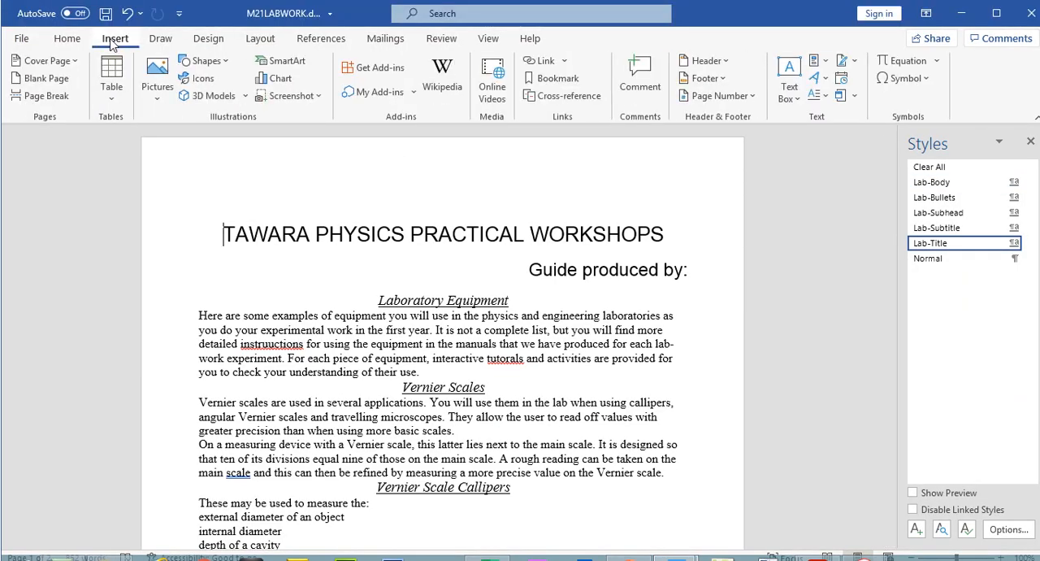
click(720, 63)
click(752, 223)
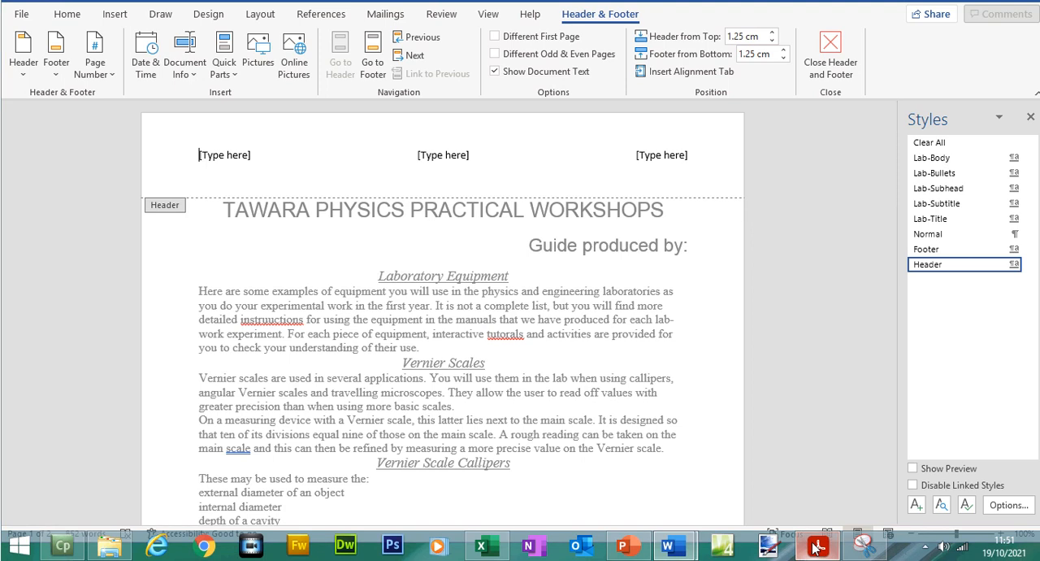
- In the exam paper, highlight question 4's instruction for the left-aligned name, centre number and candidate number
click(818, 545)
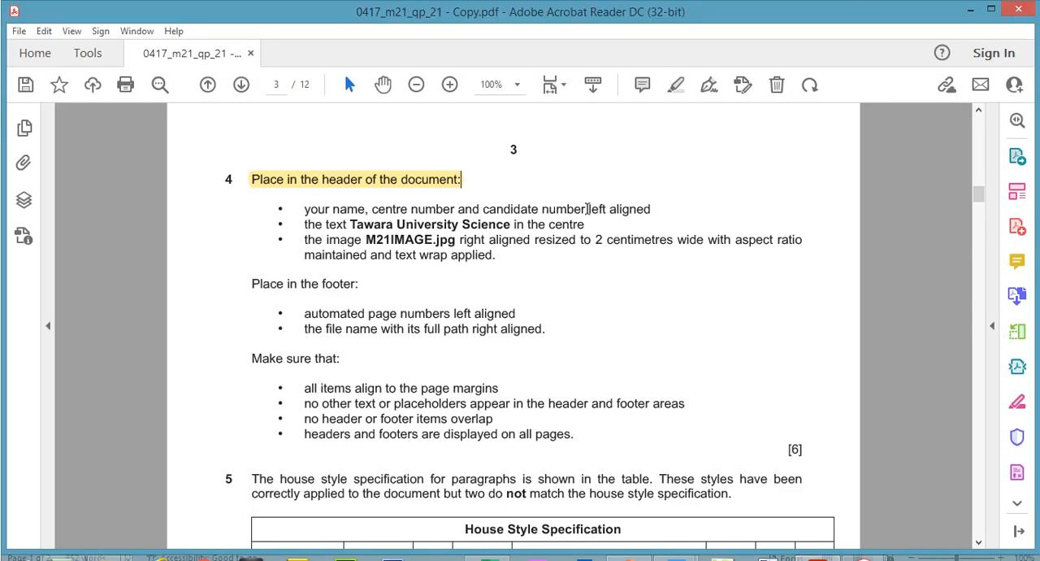
mouse_move(653, 209)
mouse_down()
mouse_move(306, 209)
mouse_move(318, 209)
mouse_up()
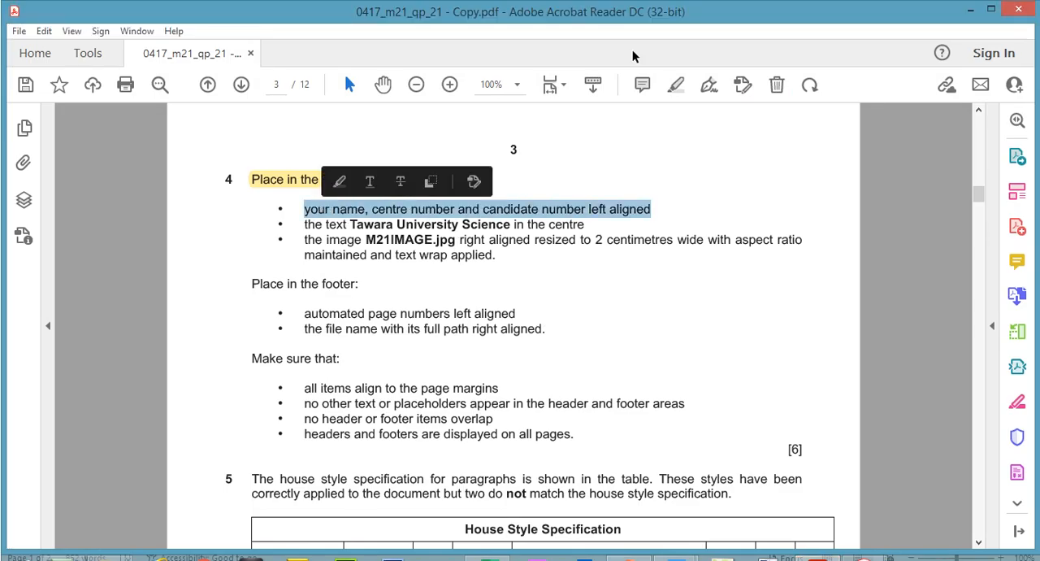
click(674, 84)
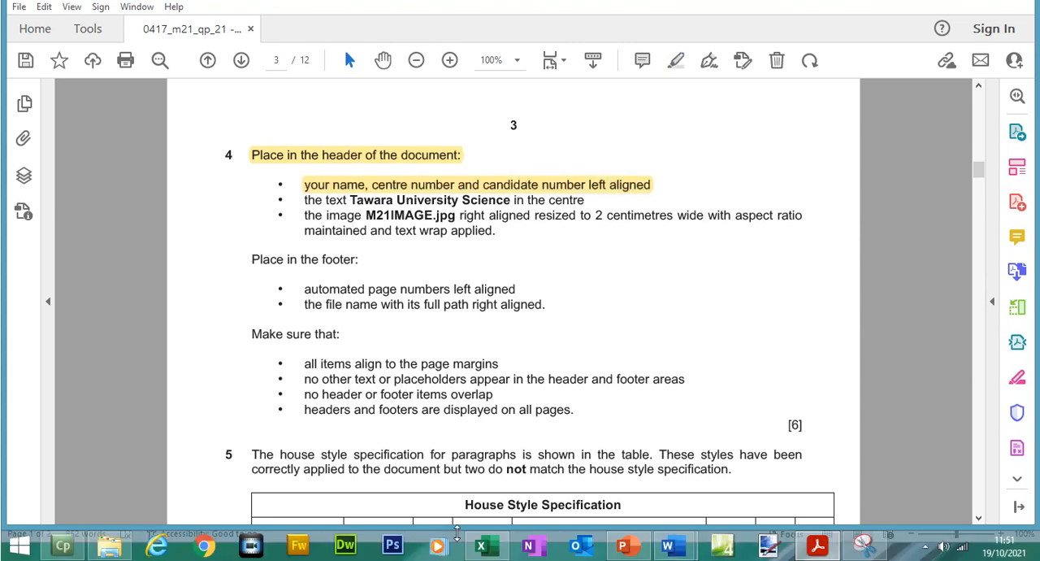
- Enter the candidate's name, centre number and candidate number, separated by commas, in the left-aligned placeholder of M21LABWORK's header
mouse_move(668, 545)
click(771, 429)
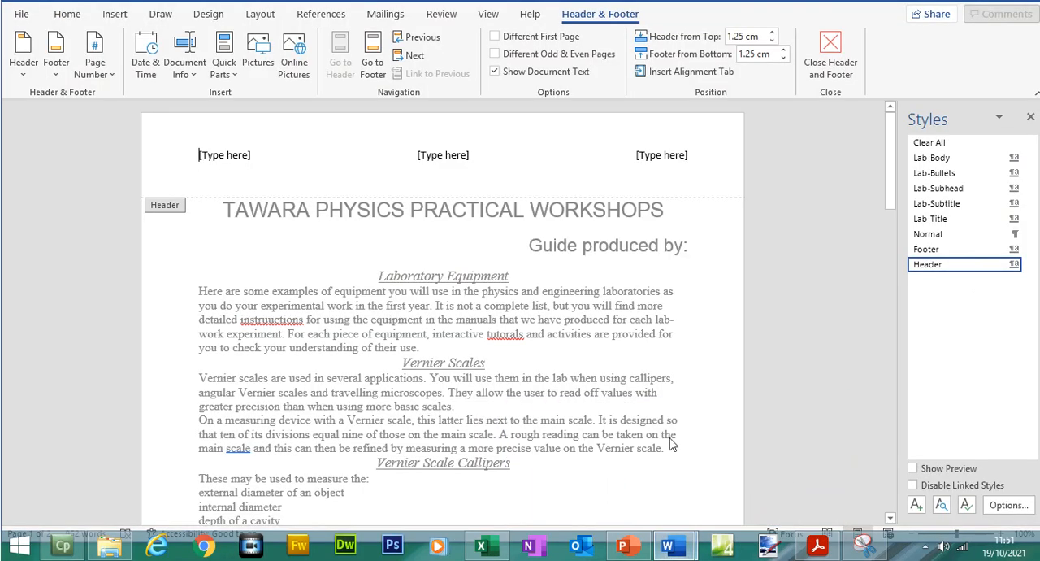
click(234, 181)
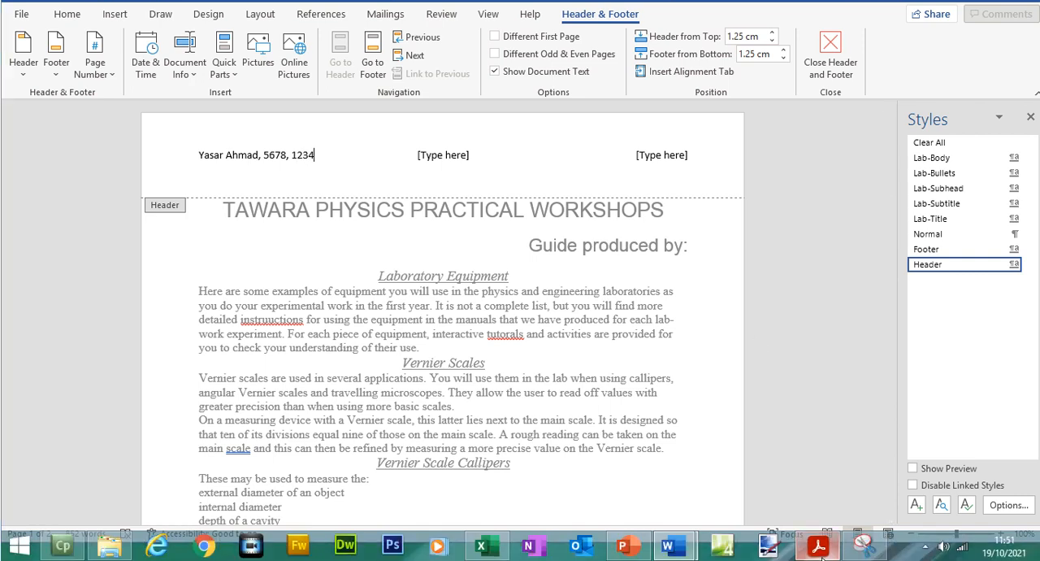
- Copy "Tawara University Science" from question 4 and paste it as text only over the centre placeholder in M21LABWORK's header
click(818, 541)
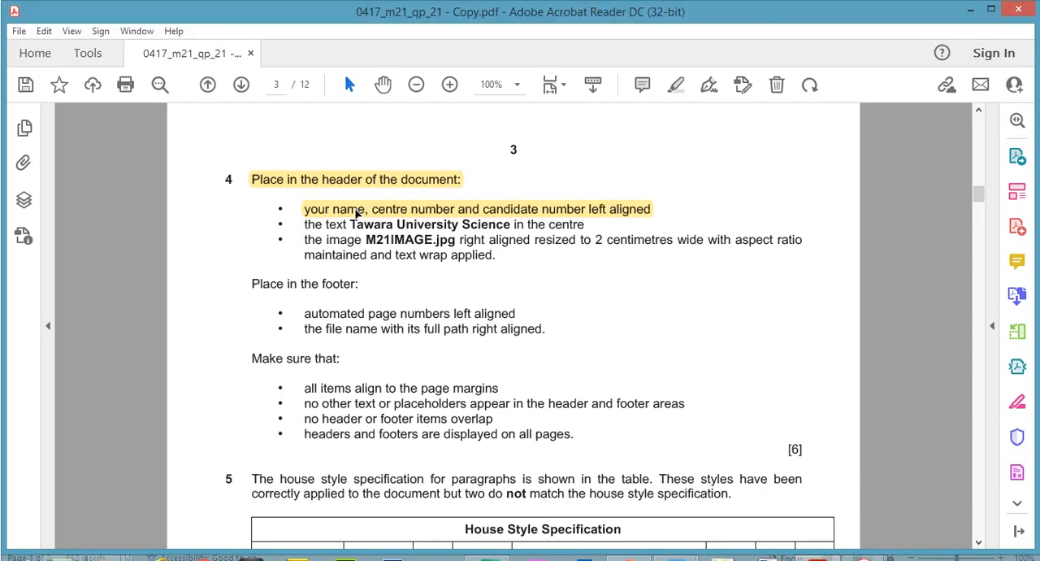
click(355, 213)
click(435, 230)
drag(514, 225, 355, 226)
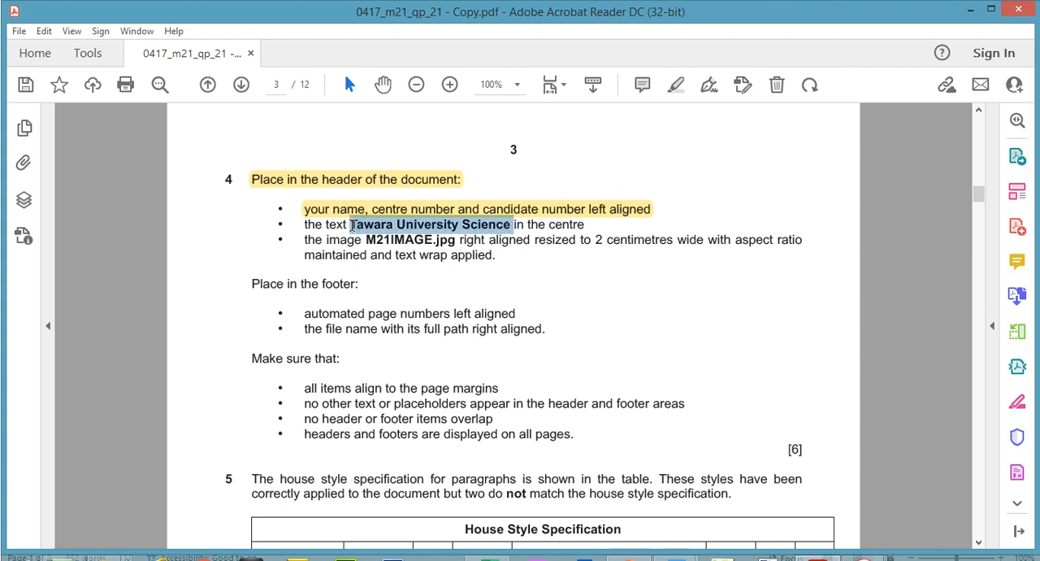
right_click(356, 228)
click(382, 242)
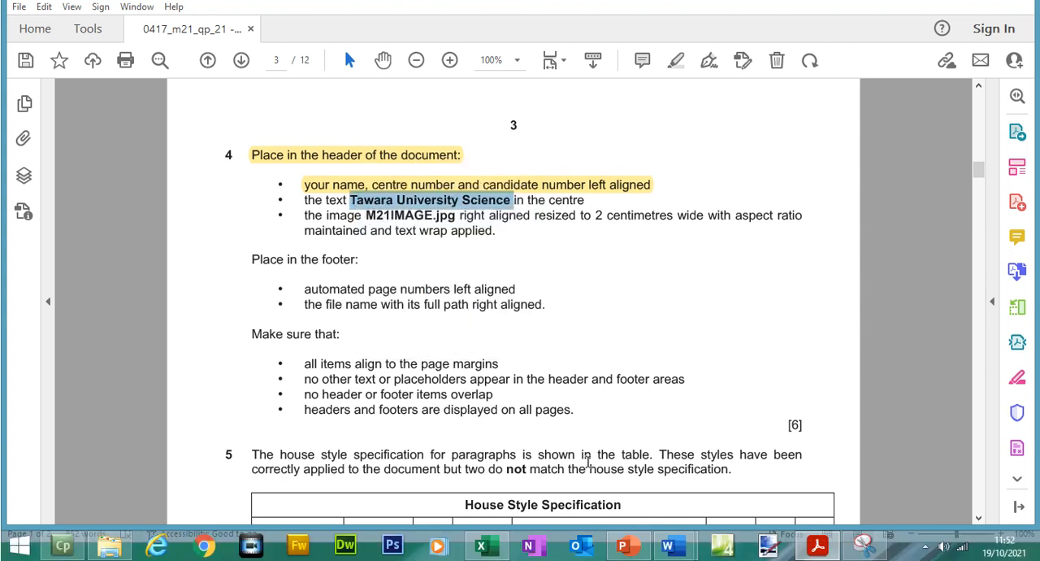
click(677, 546)
click(708, 502)
click(456, 181)
right_click(457, 185)
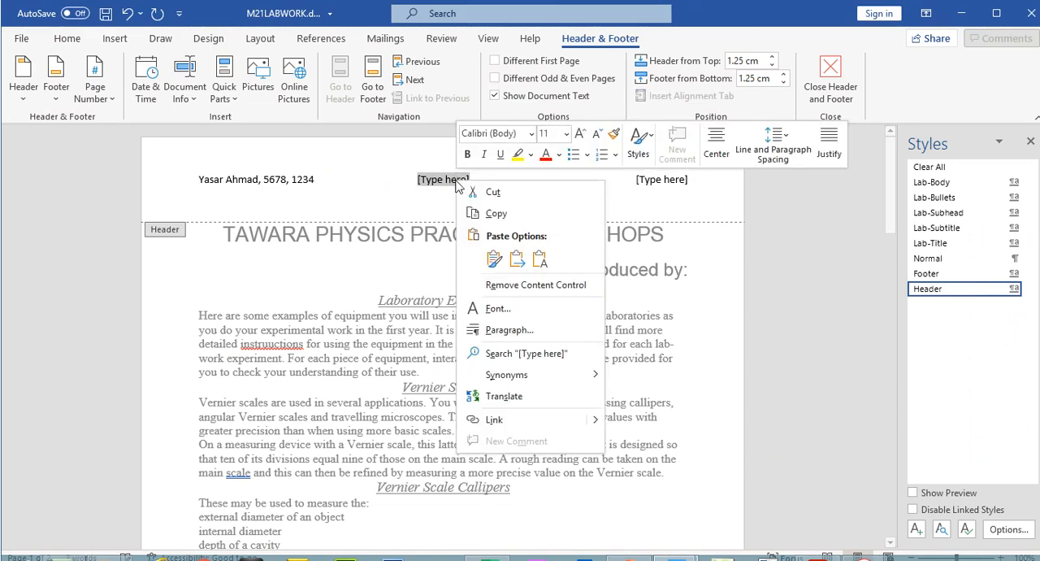
click(540, 258)
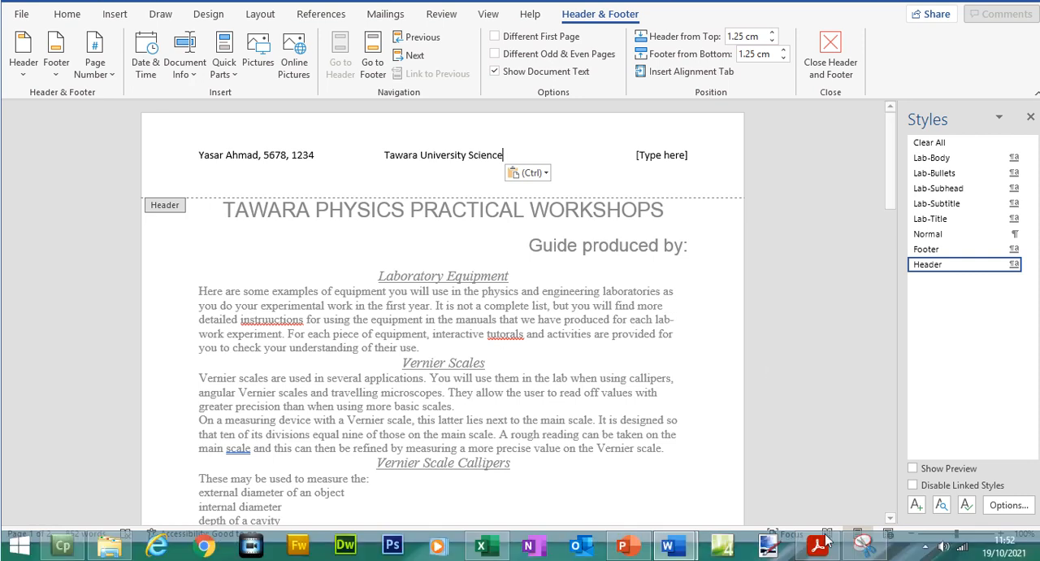
- Consult question 4's image instruction and insert M21IMAGE.jpg from the FebMar Files folder in place of the header's right-aligned placeholder
click(818, 546)
click(484, 228)
drag(366, 215, 455, 239)
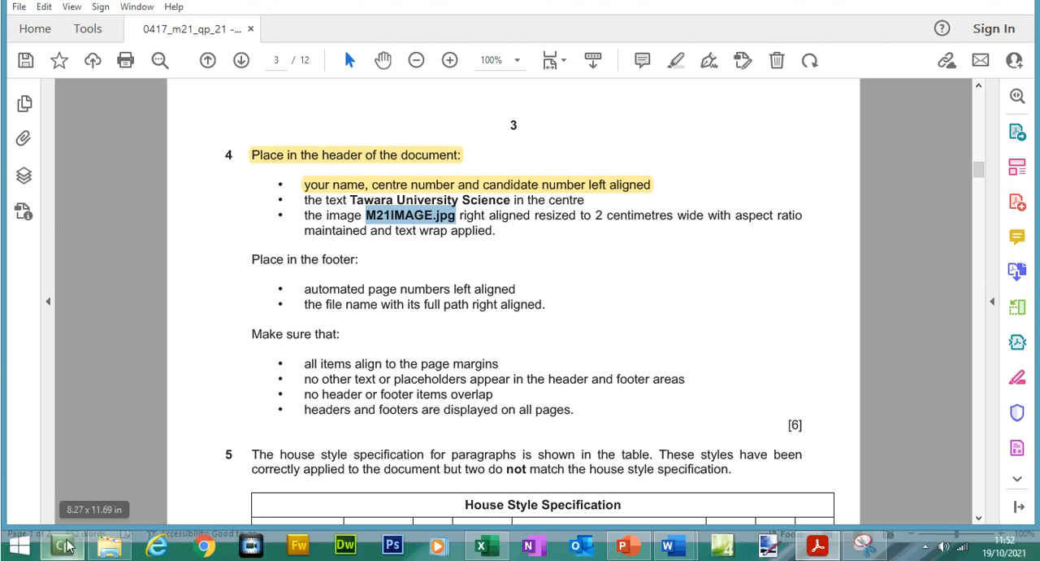
click(63, 551)
click(659, 178)
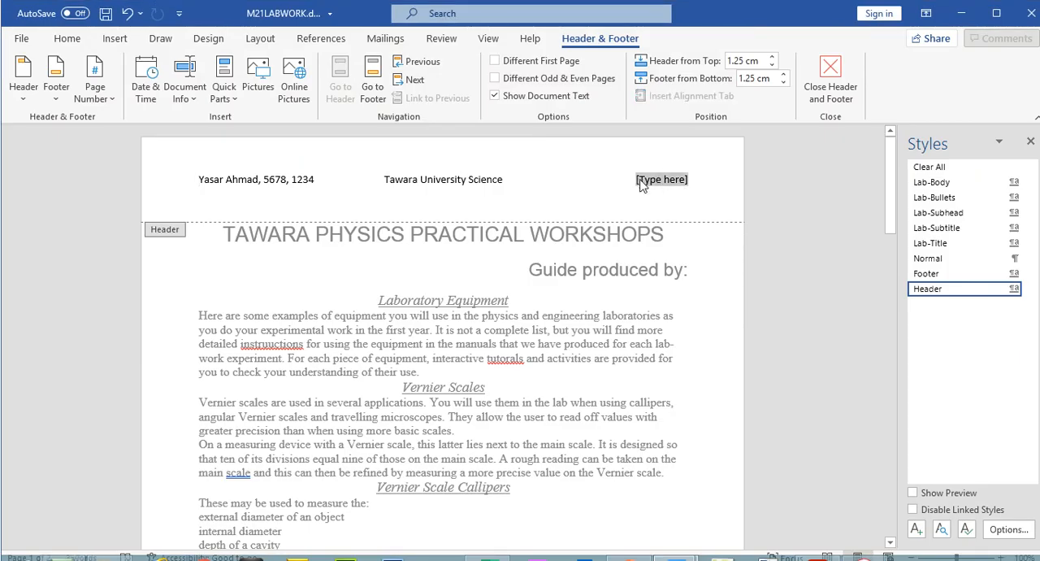
click(114, 38)
click(160, 96)
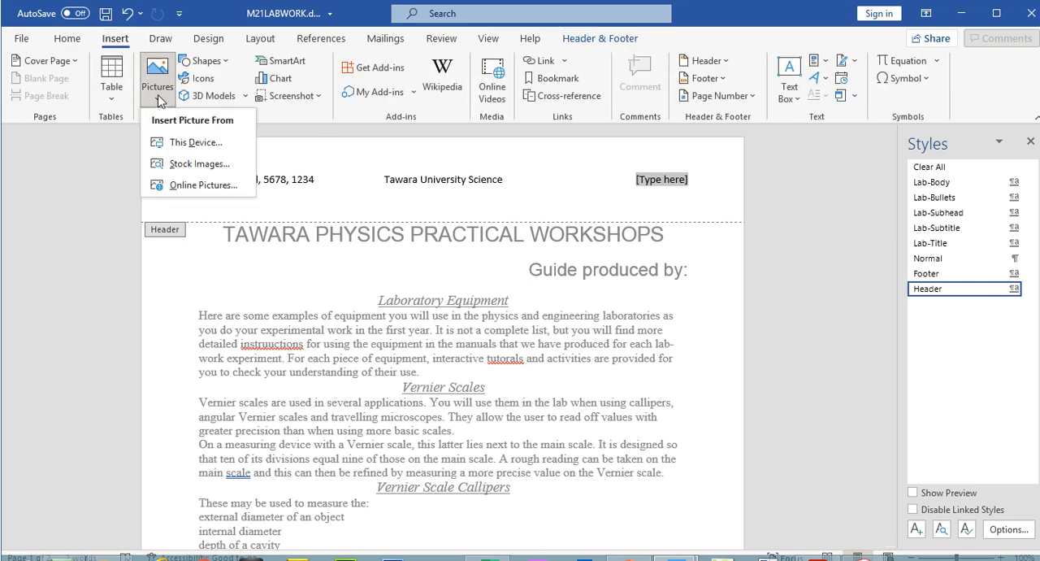
click(195, 142)
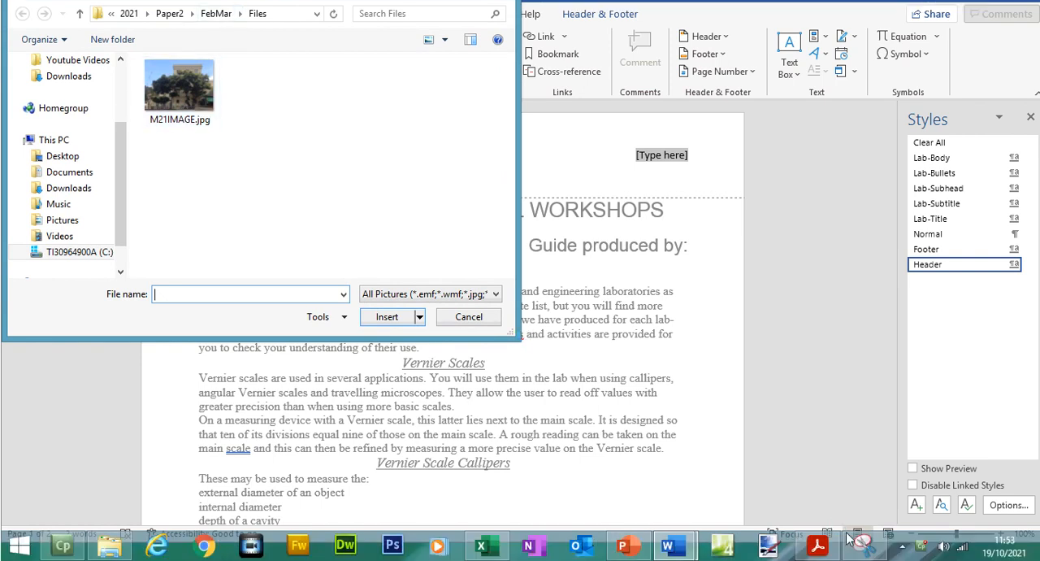
click(819, 547)
click(819, 546)
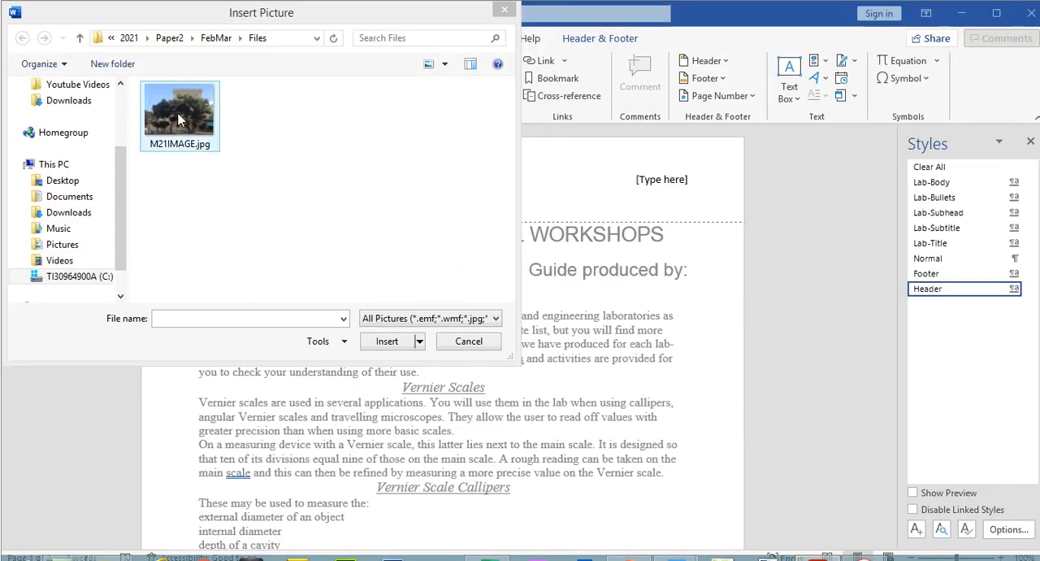
double_click(181, 119)
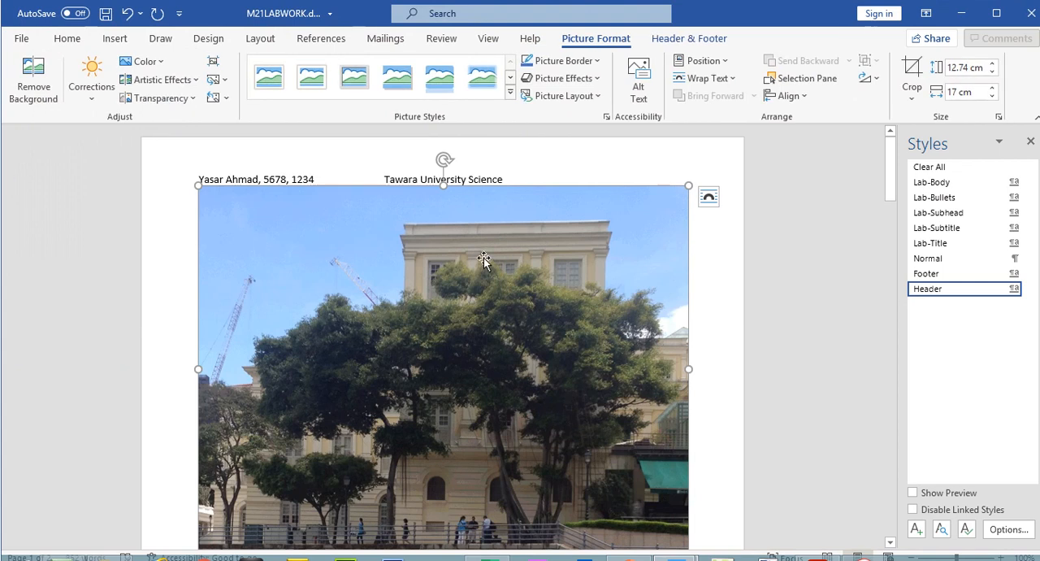
- Check the image width required by question 4 and set the header picture's width to 2 cm with its aspect ratio kept
click(819, 546)
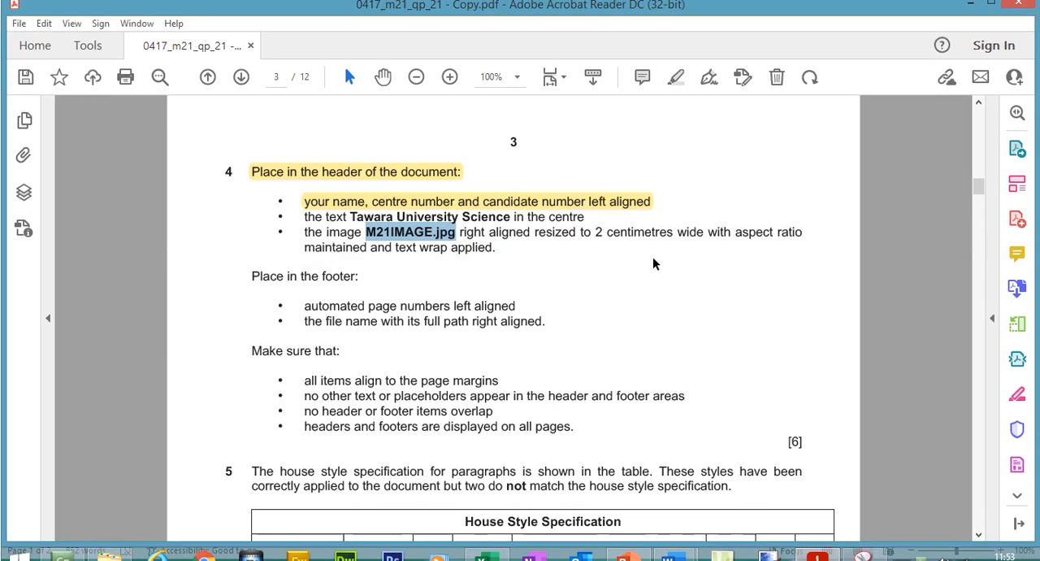
drag(595, 241, 703, 241)
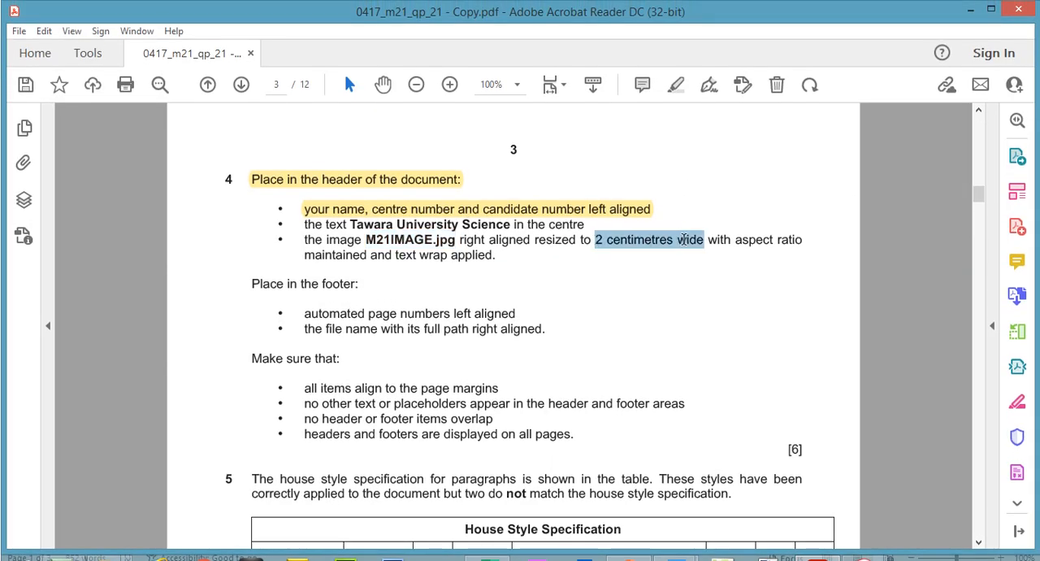
click(820, 552)
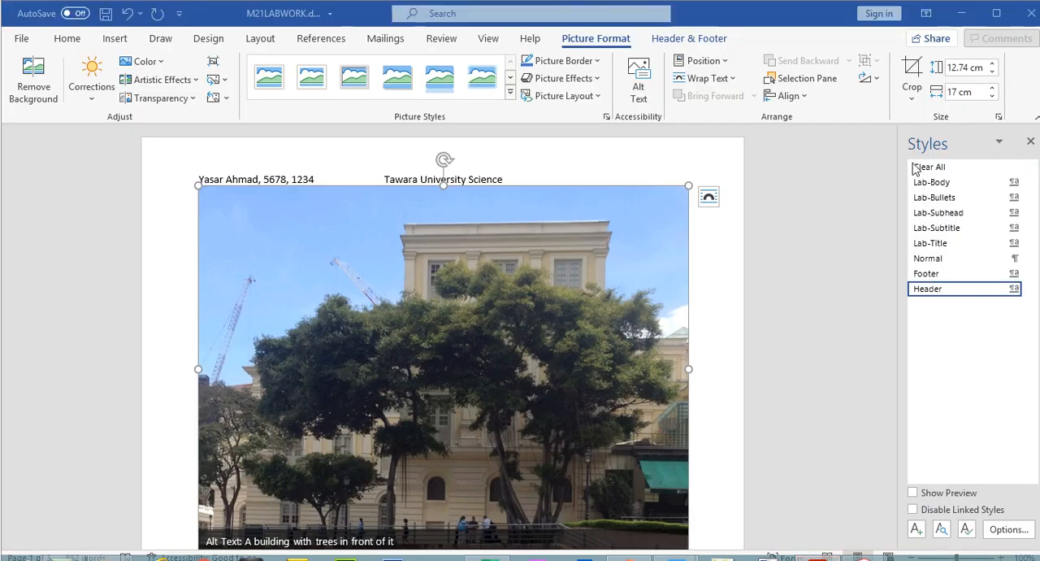
click(960, 94)
click(959, 93)
drag(959, 93, 953, 93)
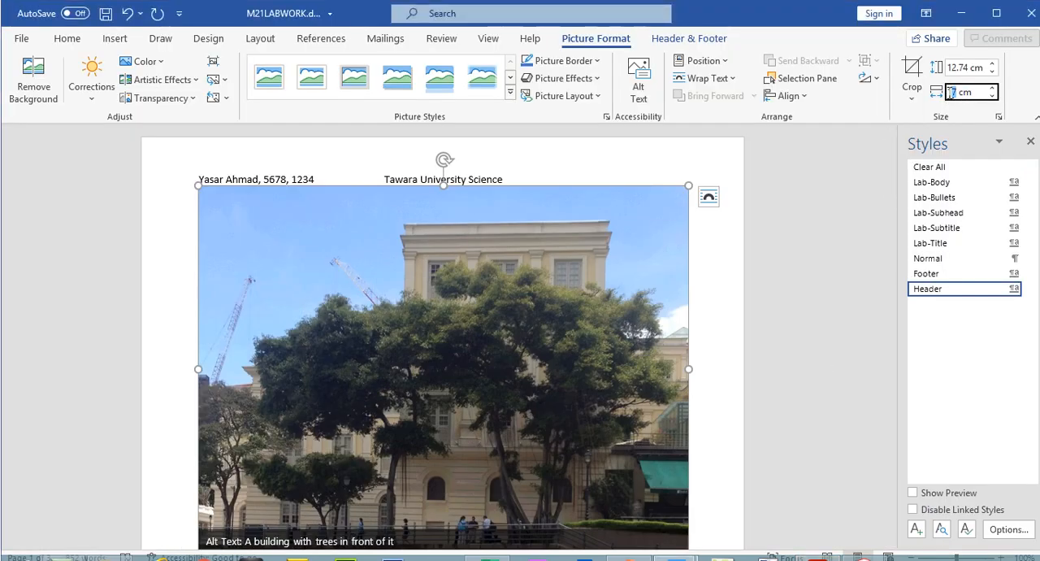
text(1)
key(BackSpace)
text(2)
key(Return)
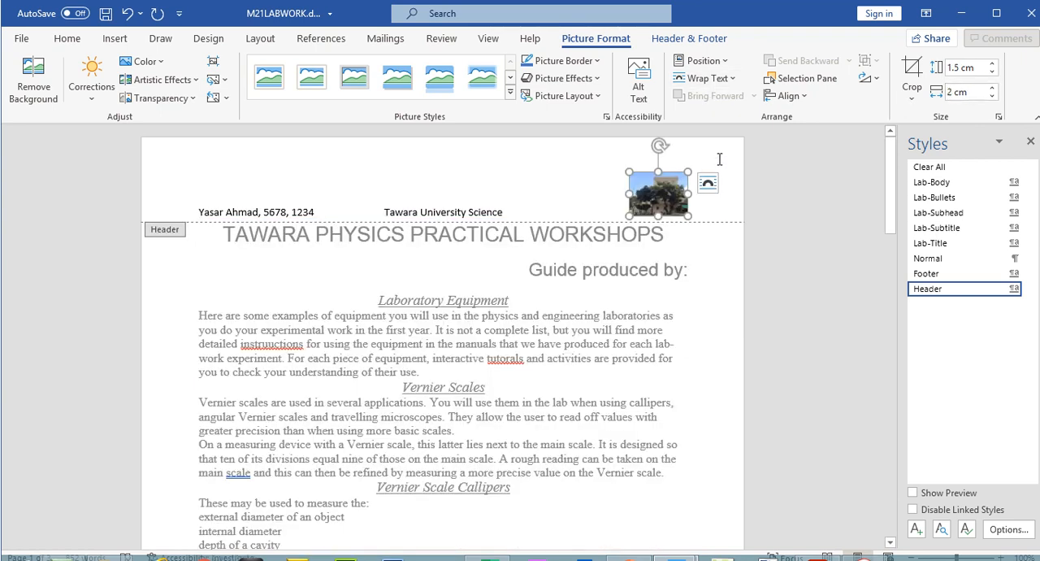
- Apply Tight text wrapping to the header picture, move it slightly up against the right margin and leave the header
click(706, 78)
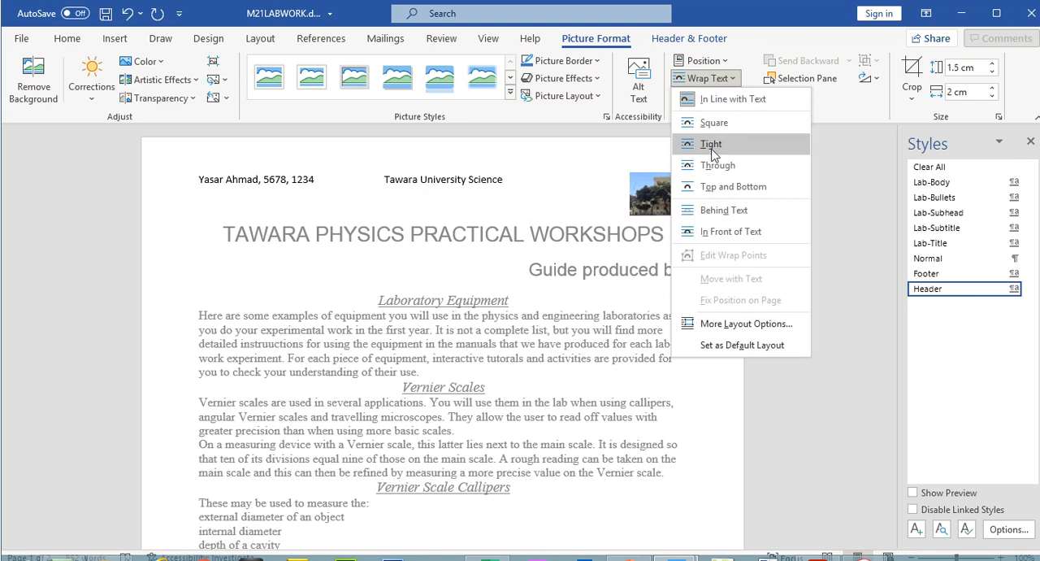
click(712, 145)
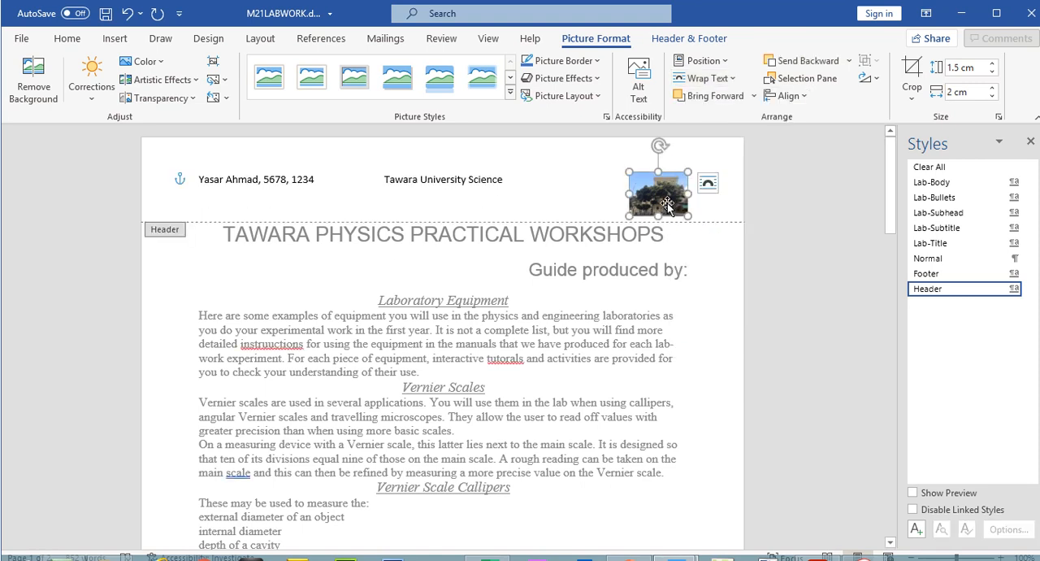
drag(665, 205, 668, 199)
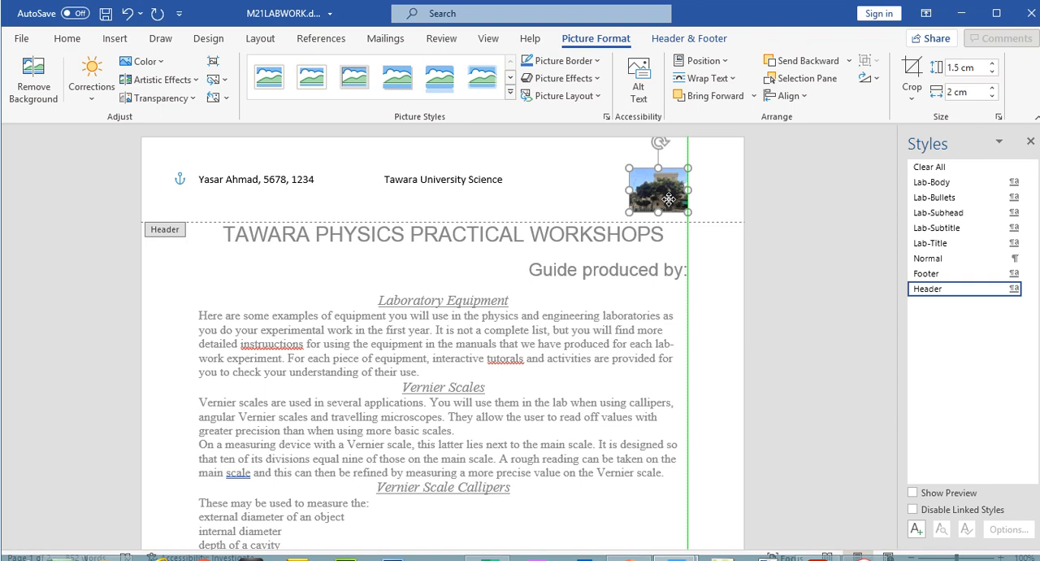
drag(668, 199, 668, 188)
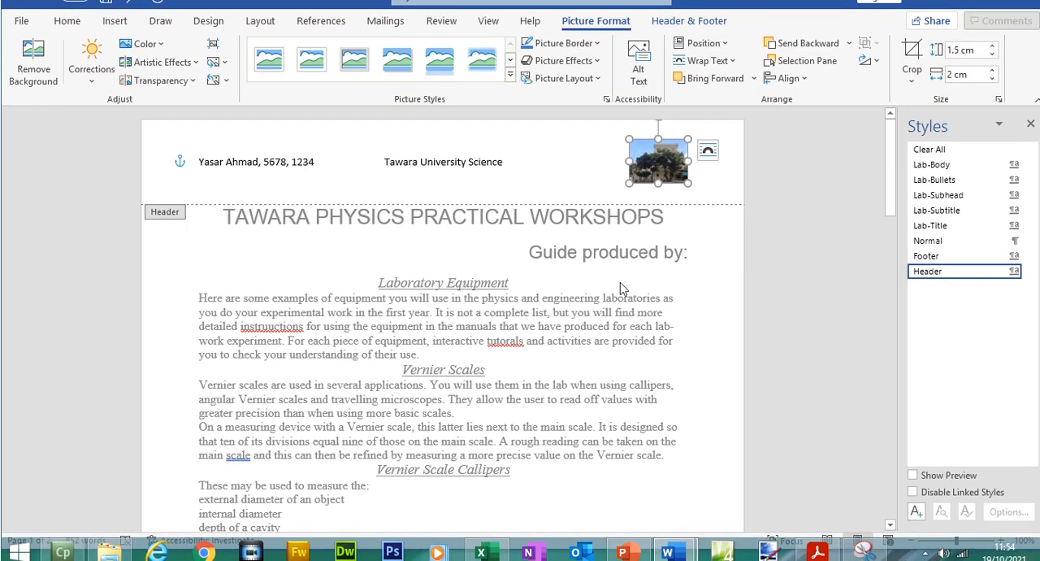
double_click(620, 300)
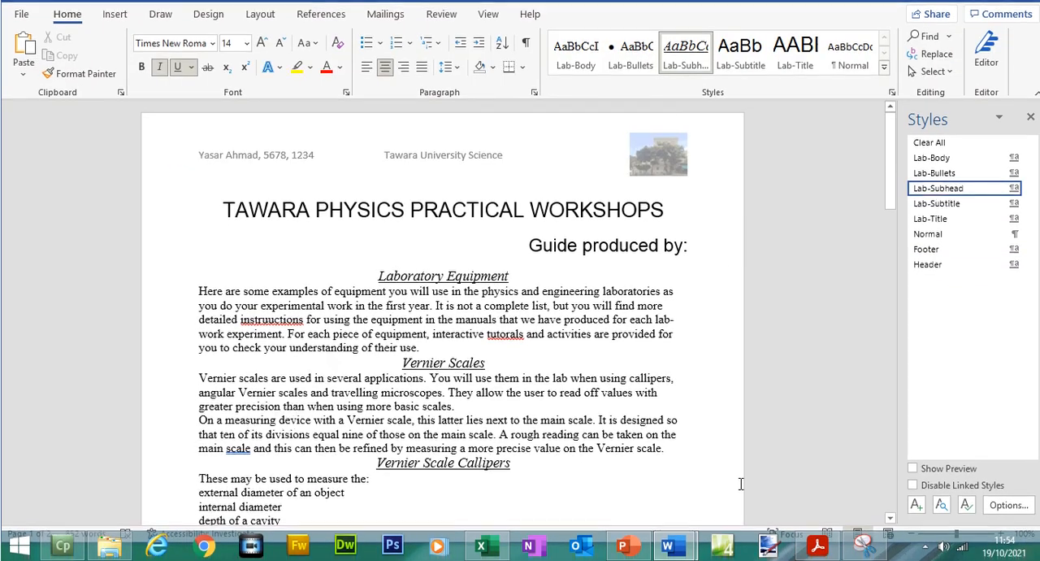
- In the exam paper, highlight question 4's centre text and image instructions and the line "Place in the footer:"
click(818, 552)
drag(524, 215, 390, 225)
click(334, 186)
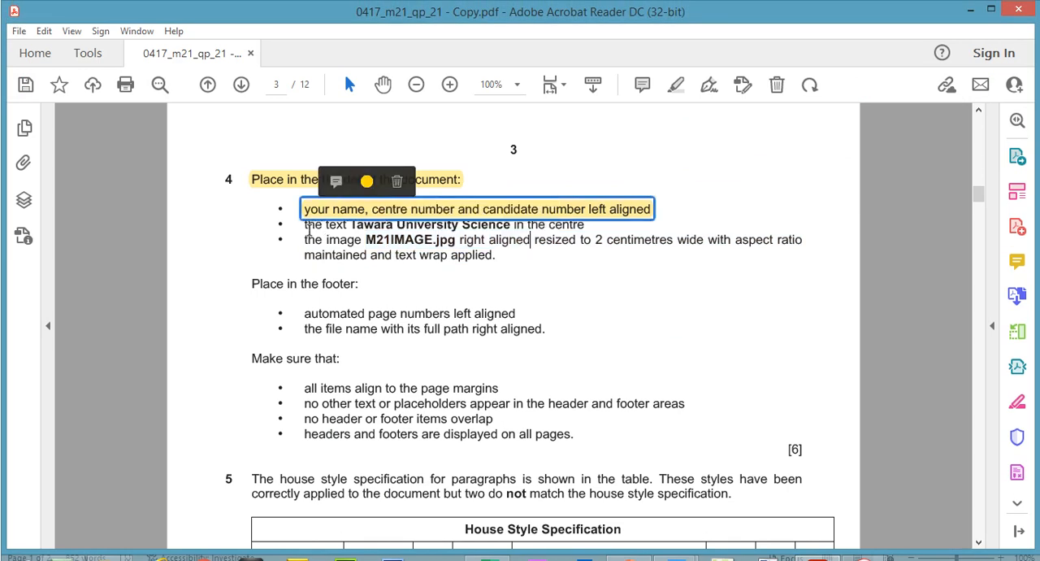
drag(307, 227, 498, 258)
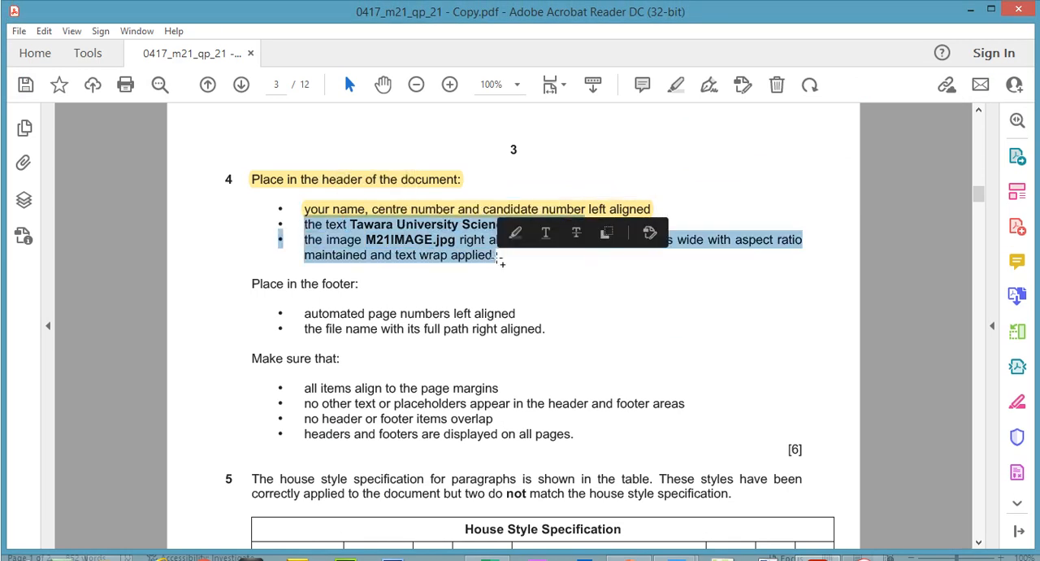
click(515, 233)
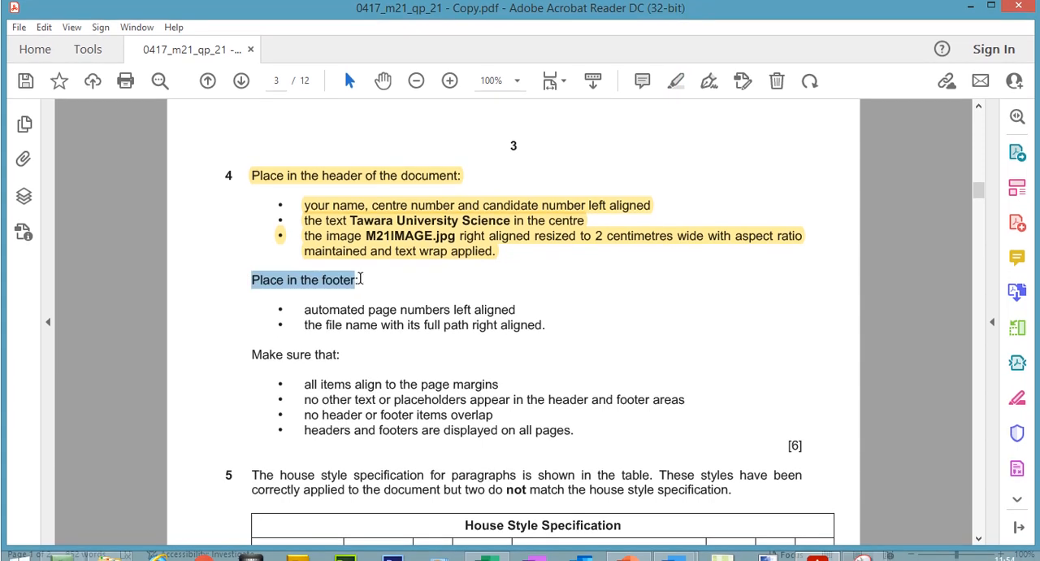
drag(262, 280, 363, 279)
click(679, 85)
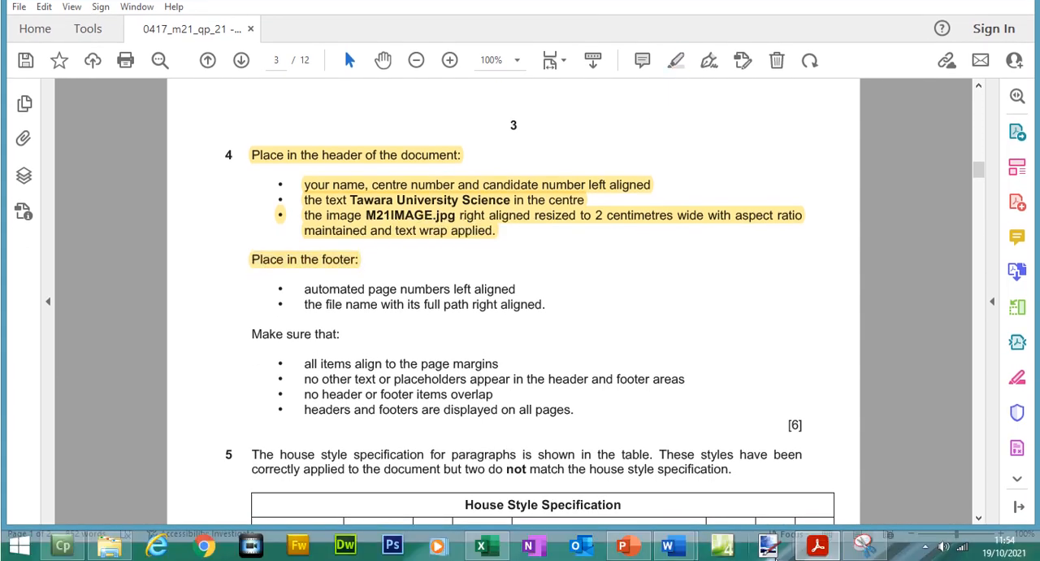
- Switch to M21LABWORK and insert a three-column blank footer
mouse_move(668, 546)
click(599, 465)
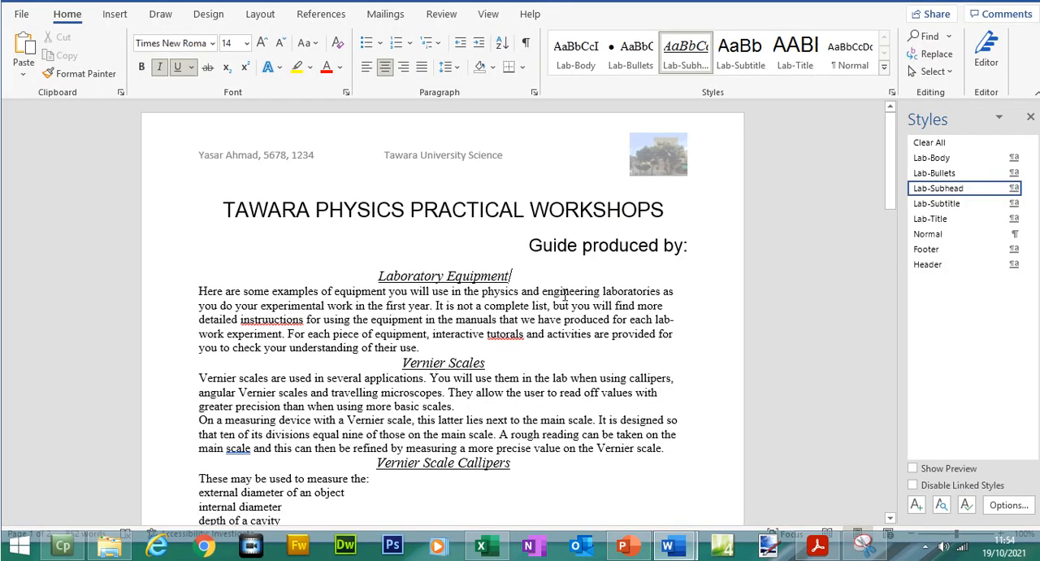
click(115, 39)
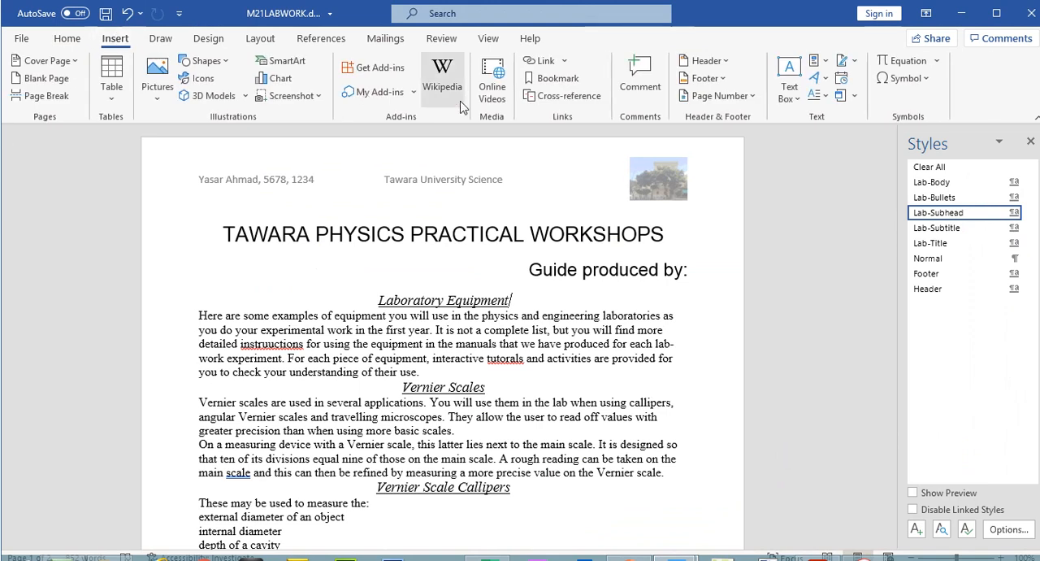
click(722, 79)
click(760, 251)
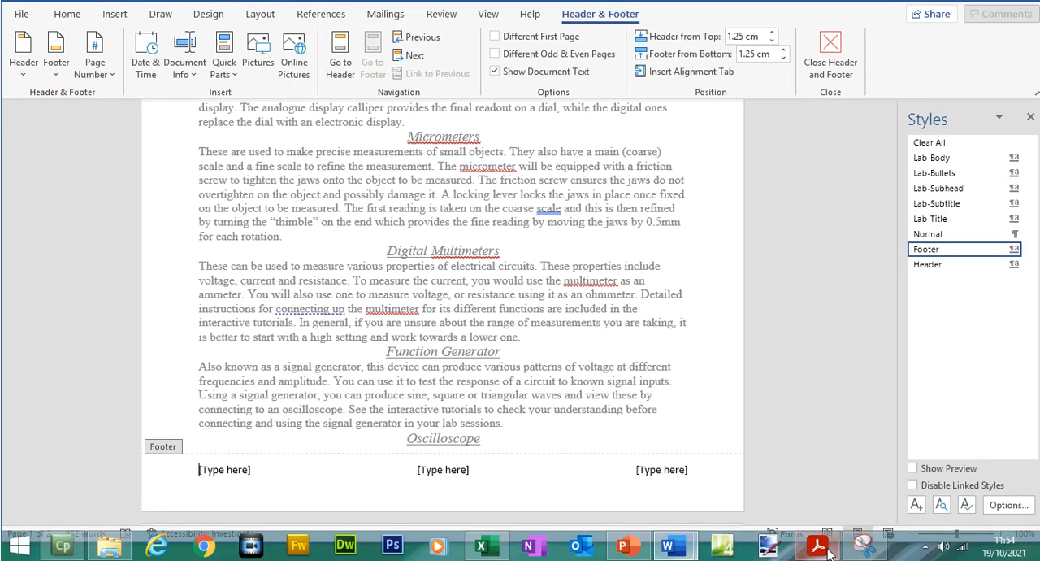
- In the exam paper, highlight question 4's instruction "automated page numbers left aligned"
click(827, 550)
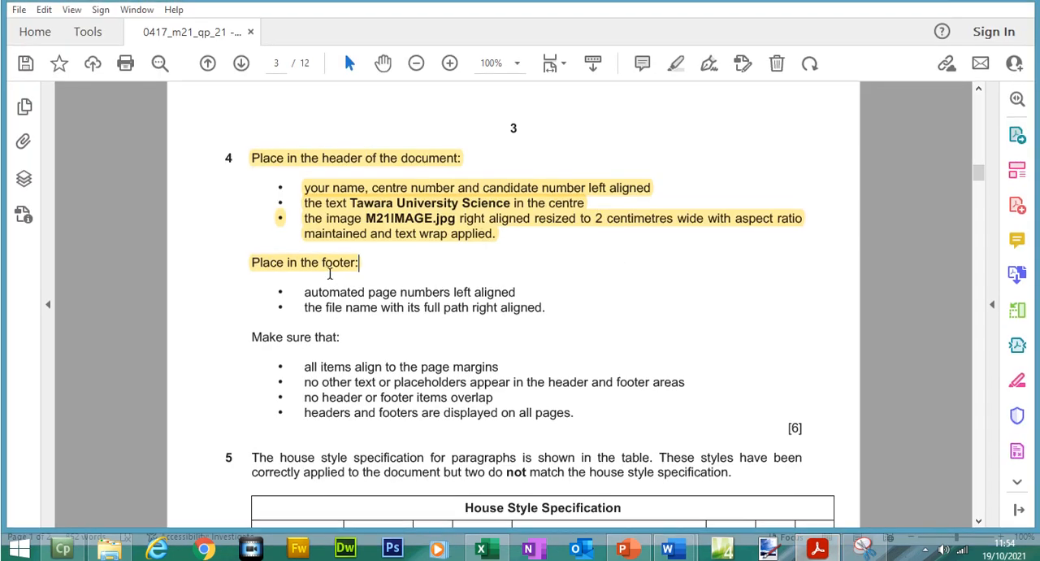
drag(309, 286, 521, 284)
click(677, 61)
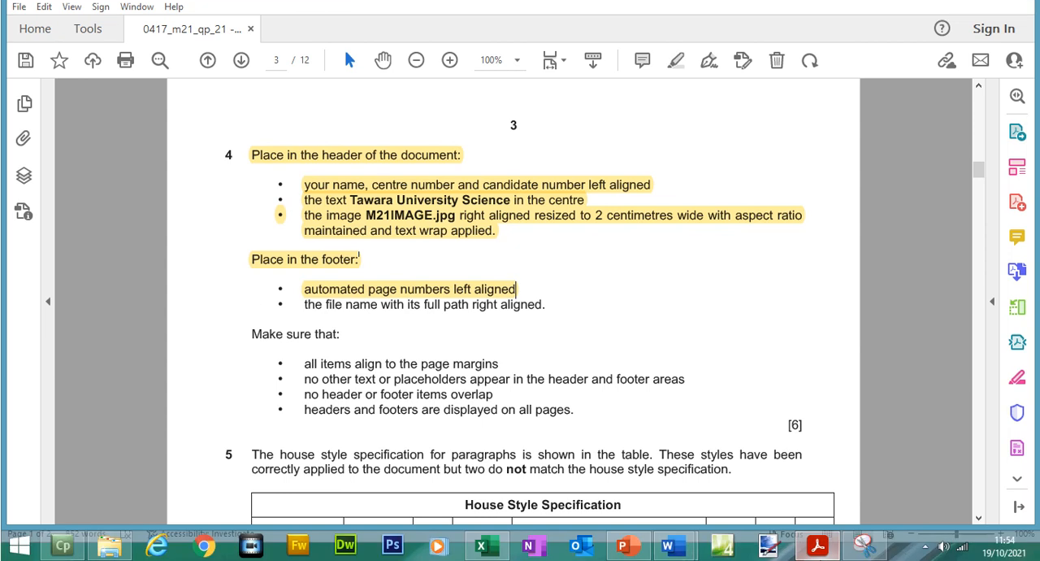
- Replace the left-aligned placeholder in M21LABWORK's footer with an automatic page number in the Plain Number style
click(819, 549)
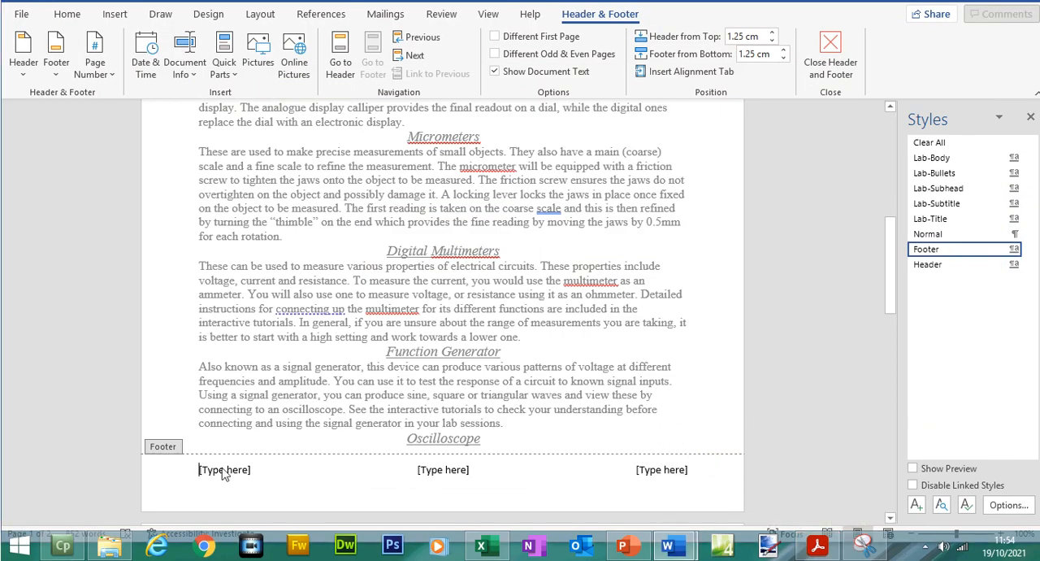
click(224, 469)
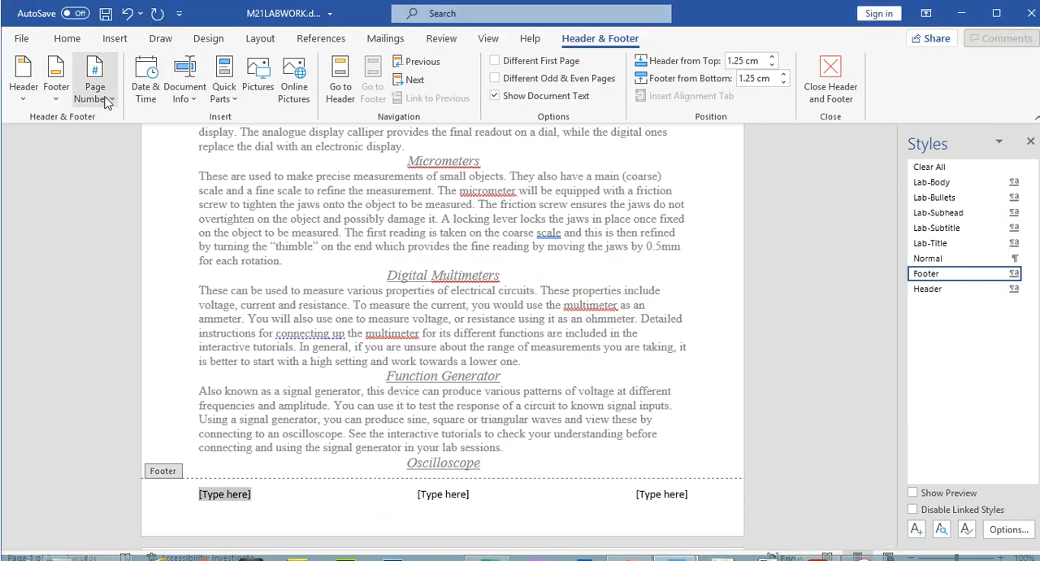
click(95, 69)
mouse_move(155, 186)
click(262, 232)
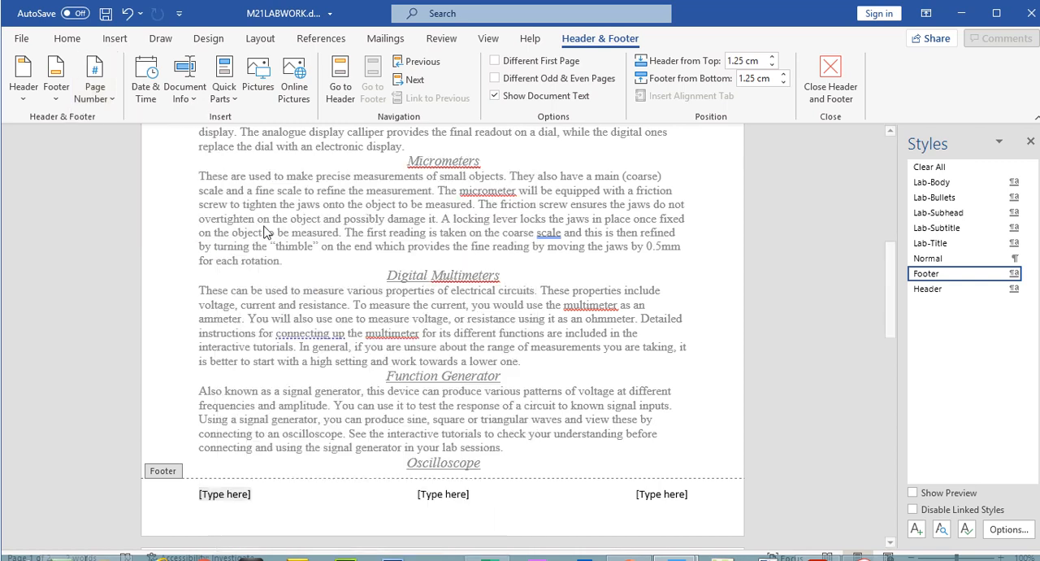
click(95, 81)
mouse_move(175, 186)
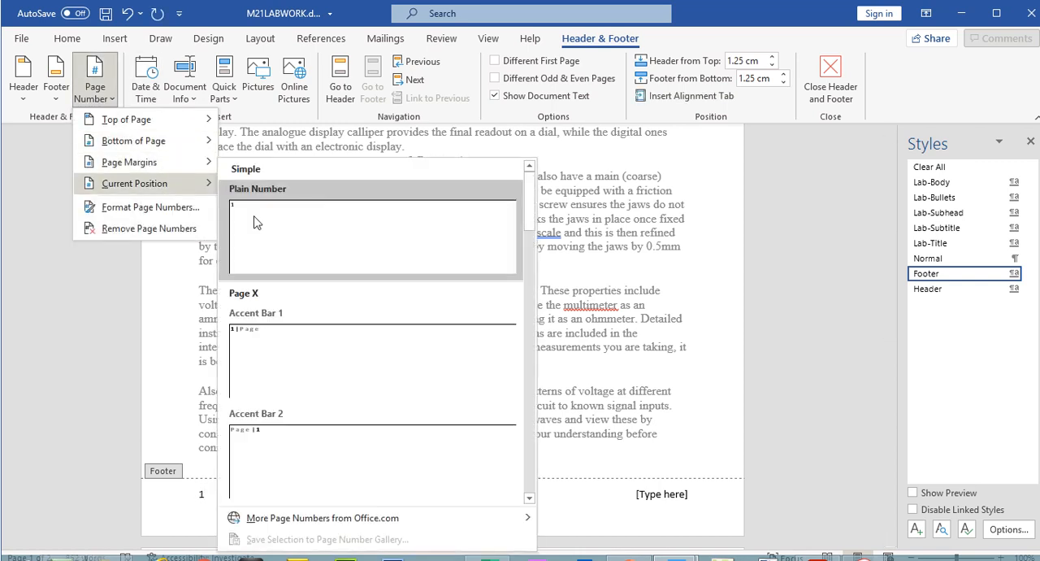
click(194, 308)
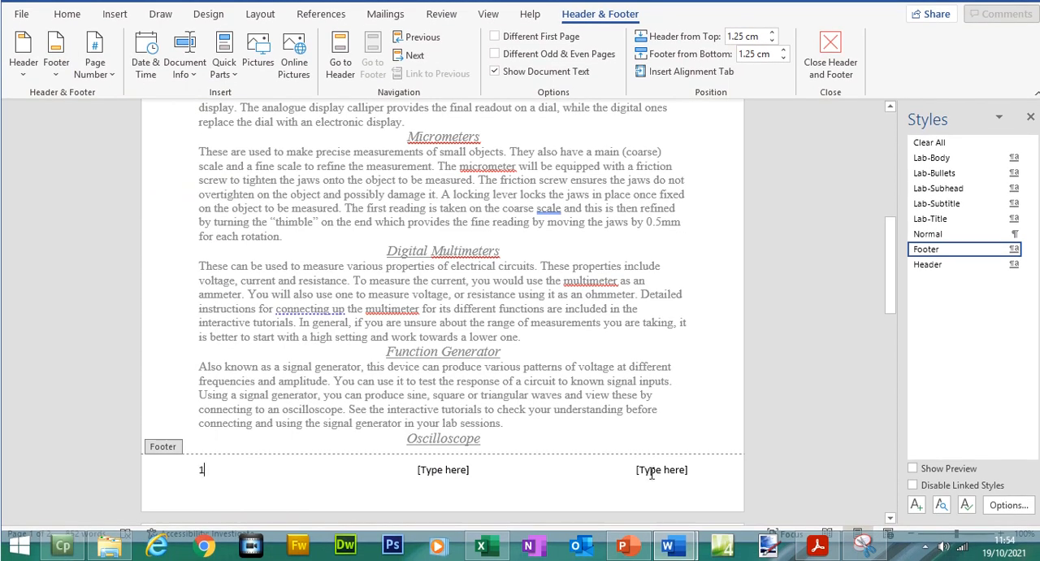
- Consult question 4's instruction on the right-aligned file name with full path and delete the centre placeholder from M21LABWORK's footer
click(818, 546)
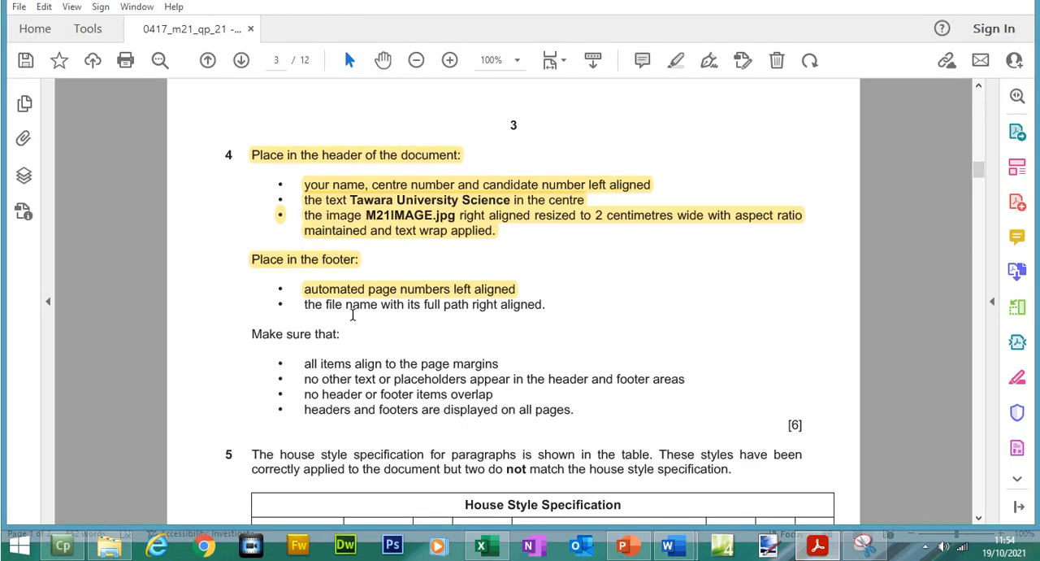
drag(476, 304, 527, 307)
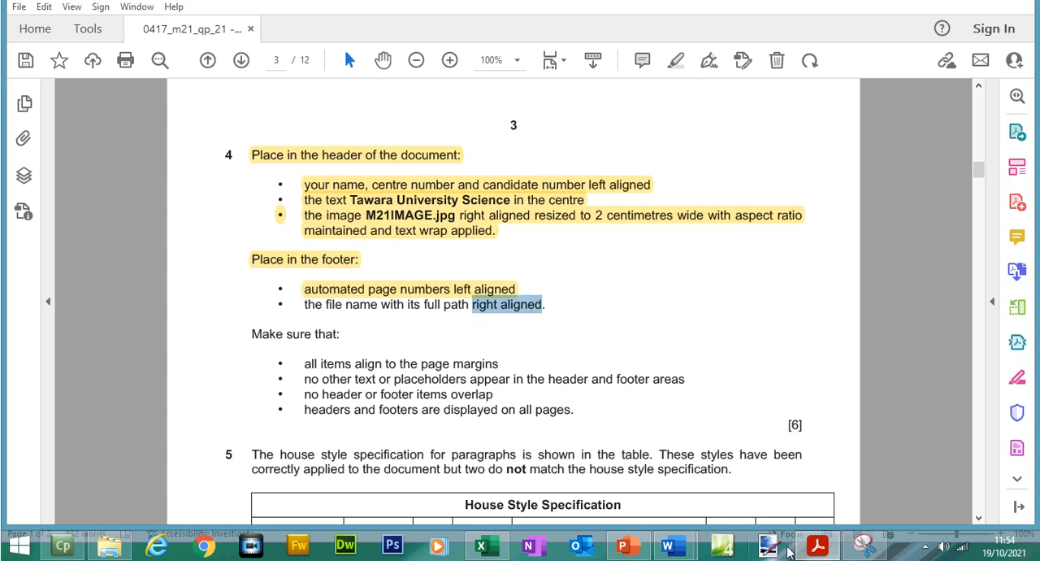
mouse_move(674, 548)
click(717, 498)
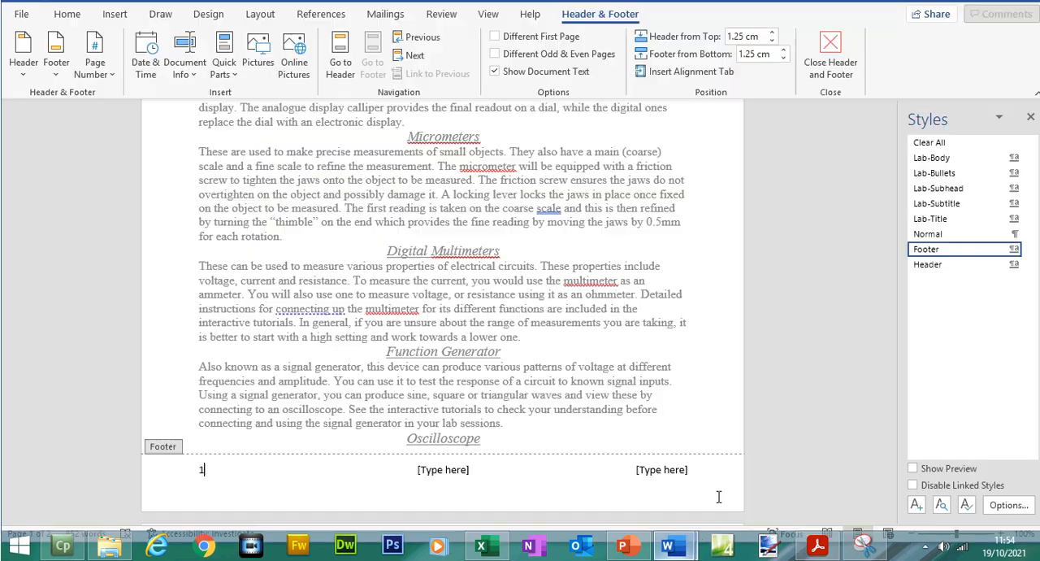
click(433, 472)
key(Delete)
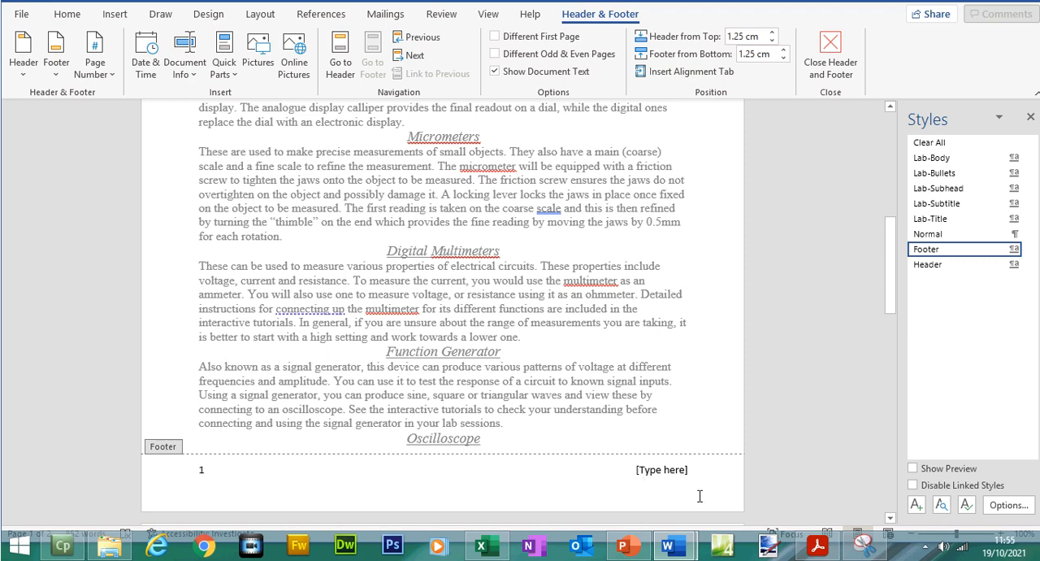
- Replace the footer's right-aligned placeholder with the file name, and add the file path on a new line below it
click(674, 470)
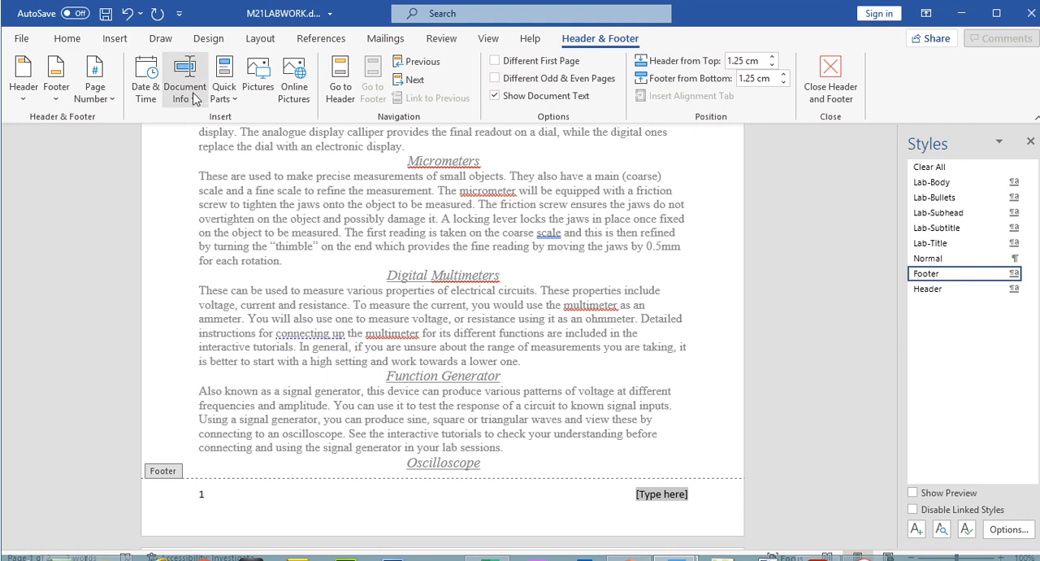
click(193, 76)
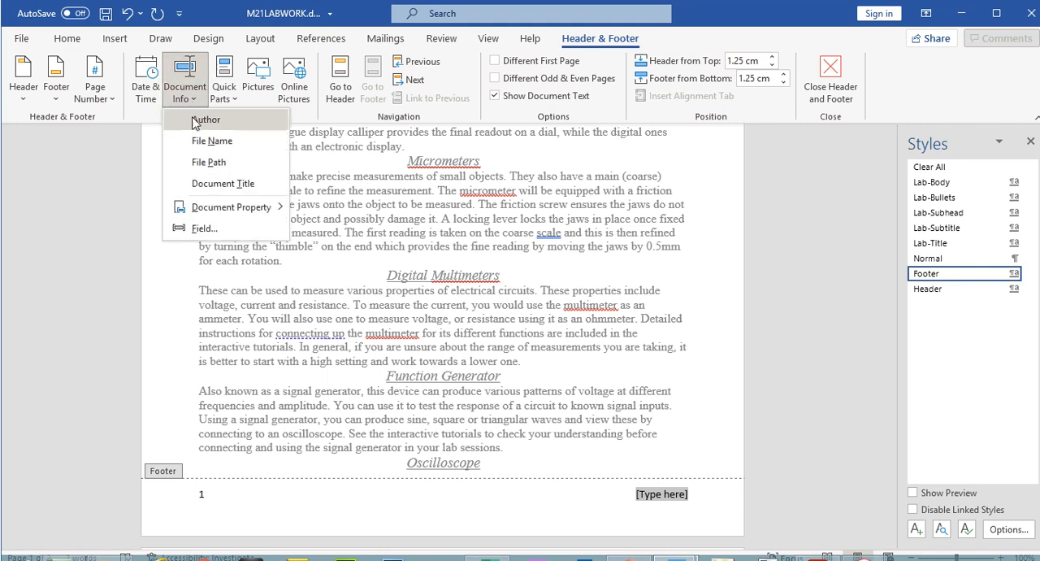
click(203, 143)
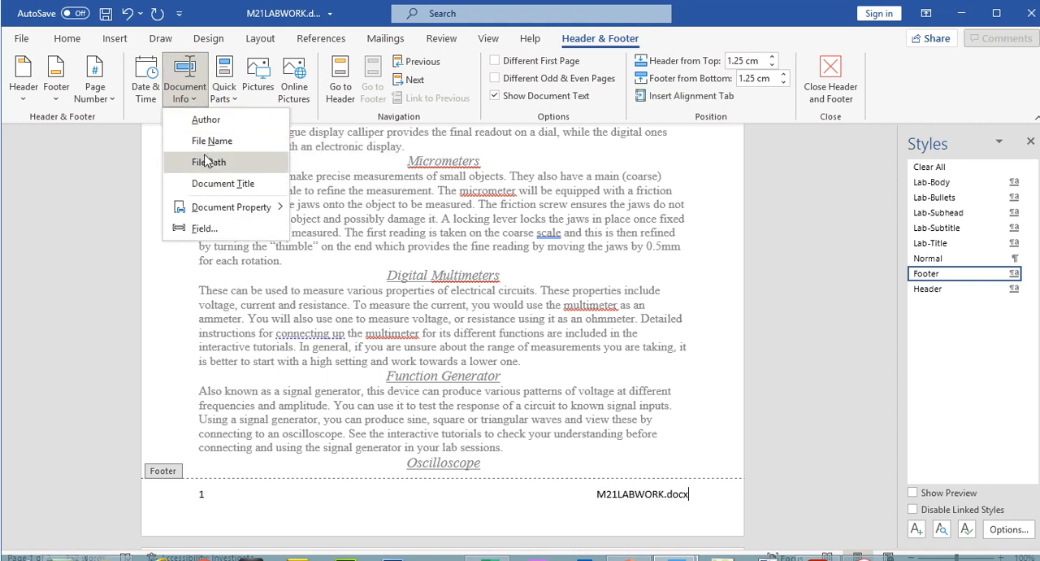
click(209, 162)
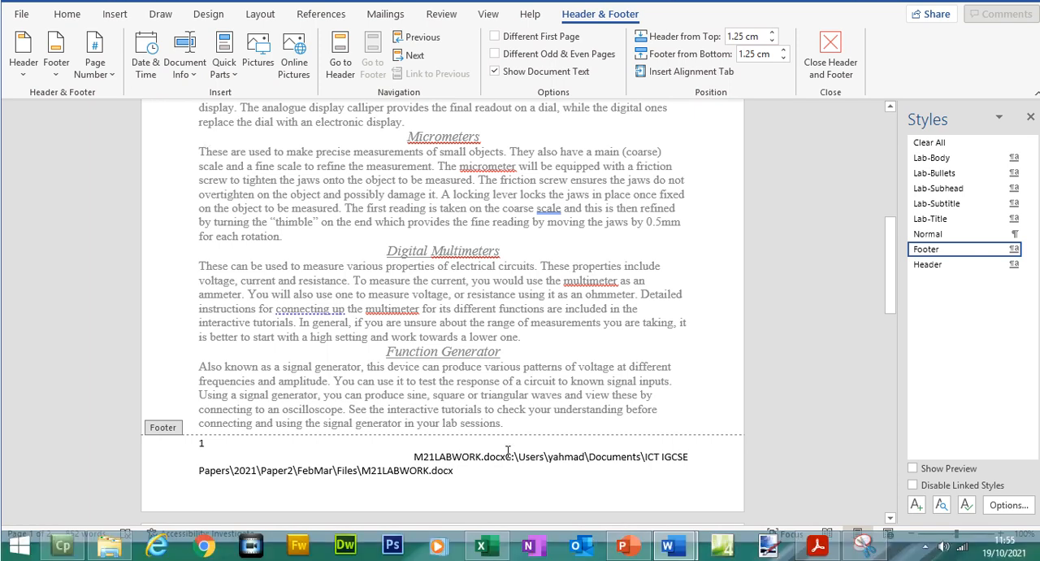
key(Return)
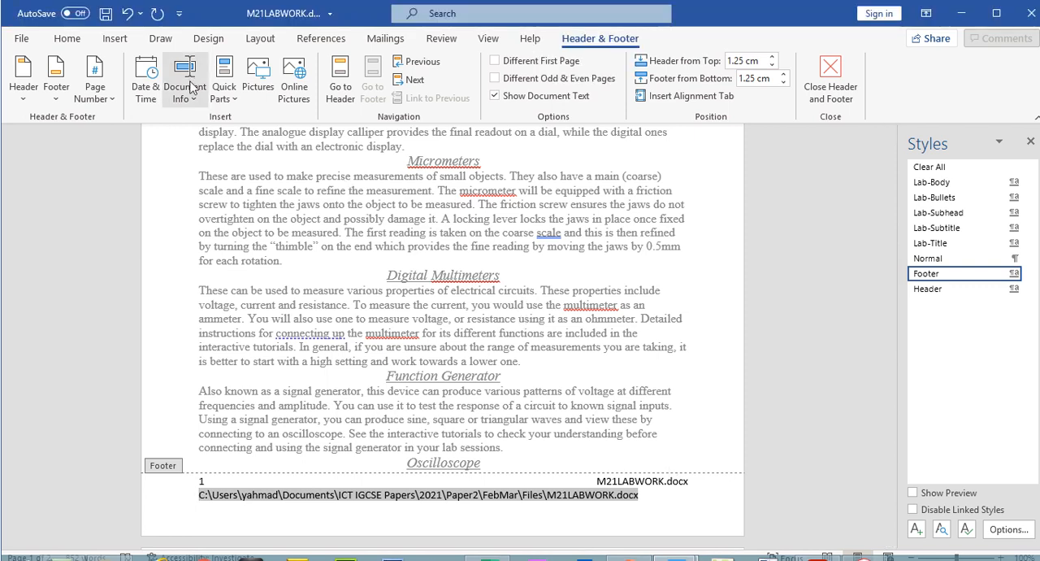
click(223, 93)
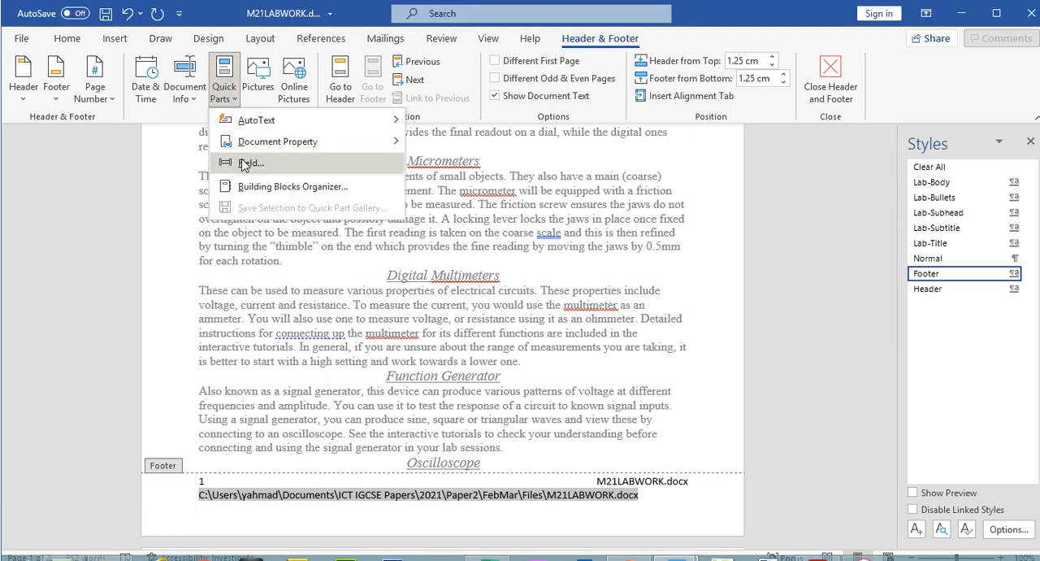
click(244, 163)
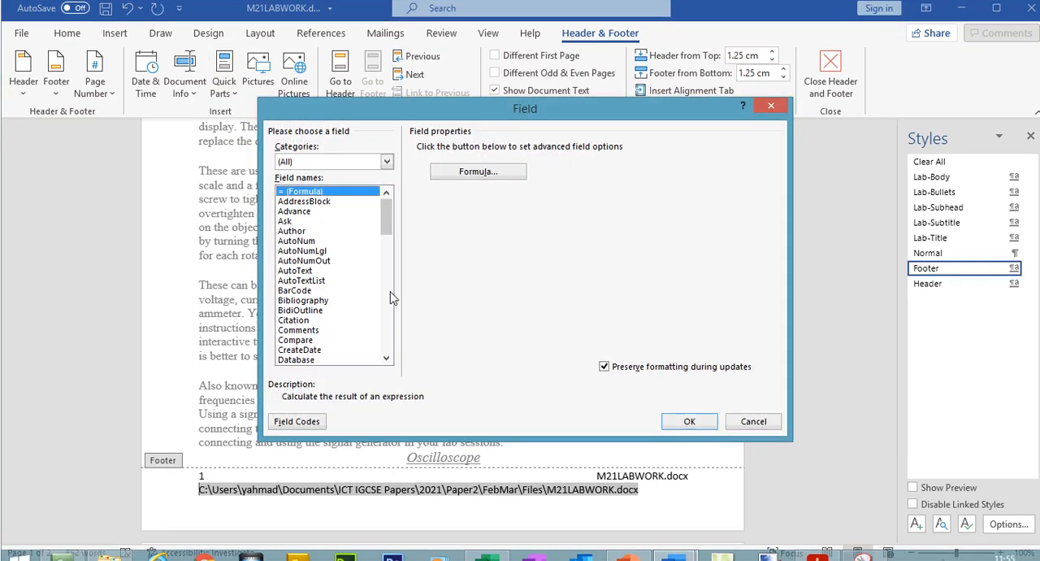
drag(390, 236, 391, 261)
click(305, 305)
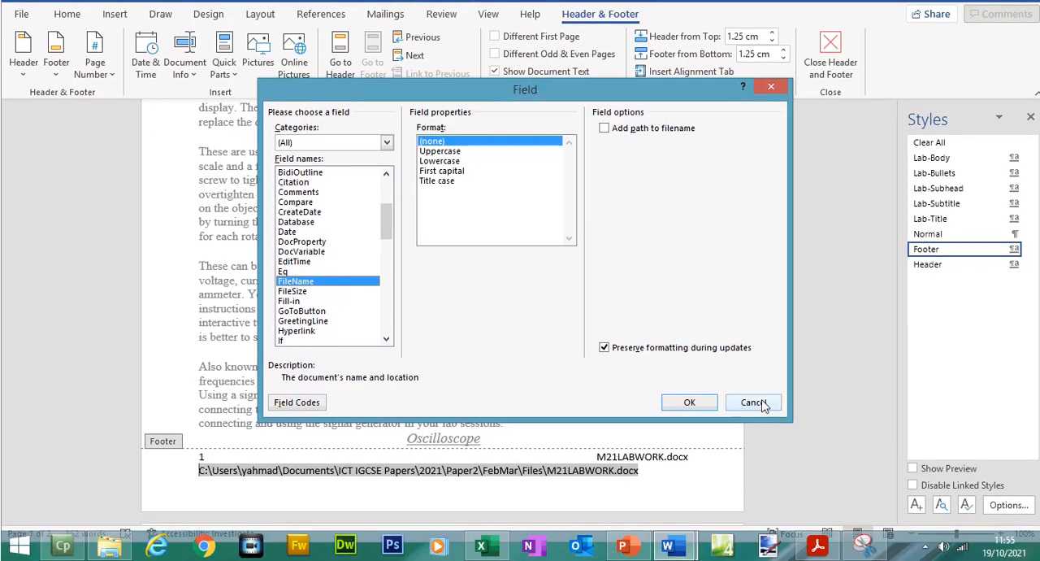
click(752, 414)
click(635, 458)
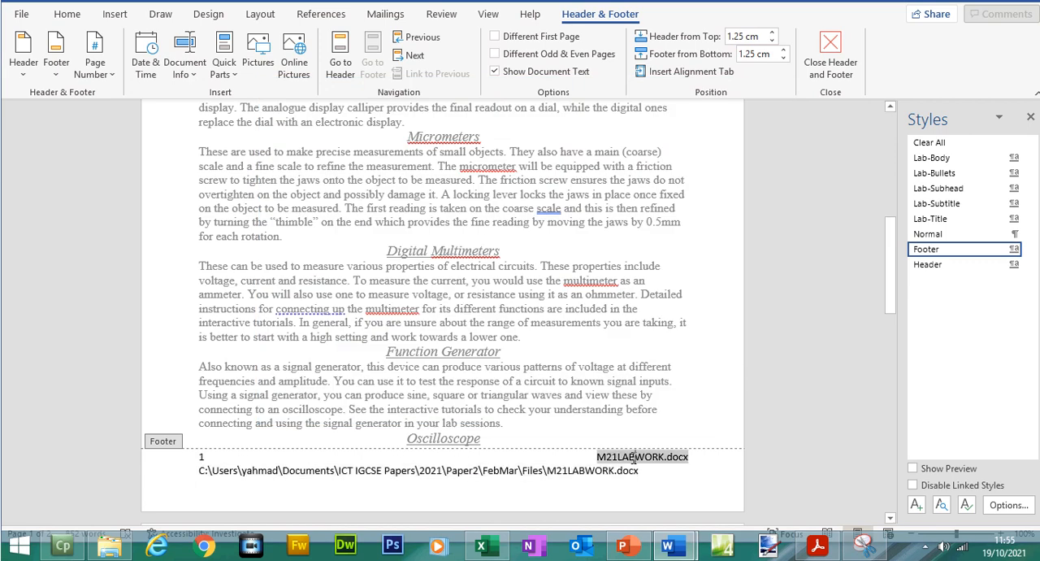
click(611, 470)
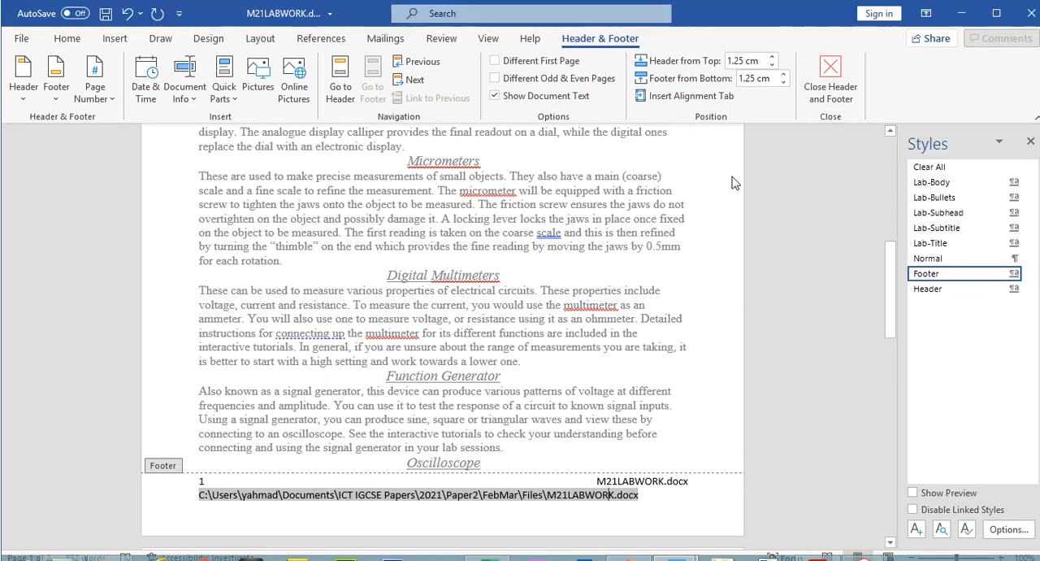
- Leave header and footer editing, return to the top of M21LABWORK, and save the document
click(827, 47)
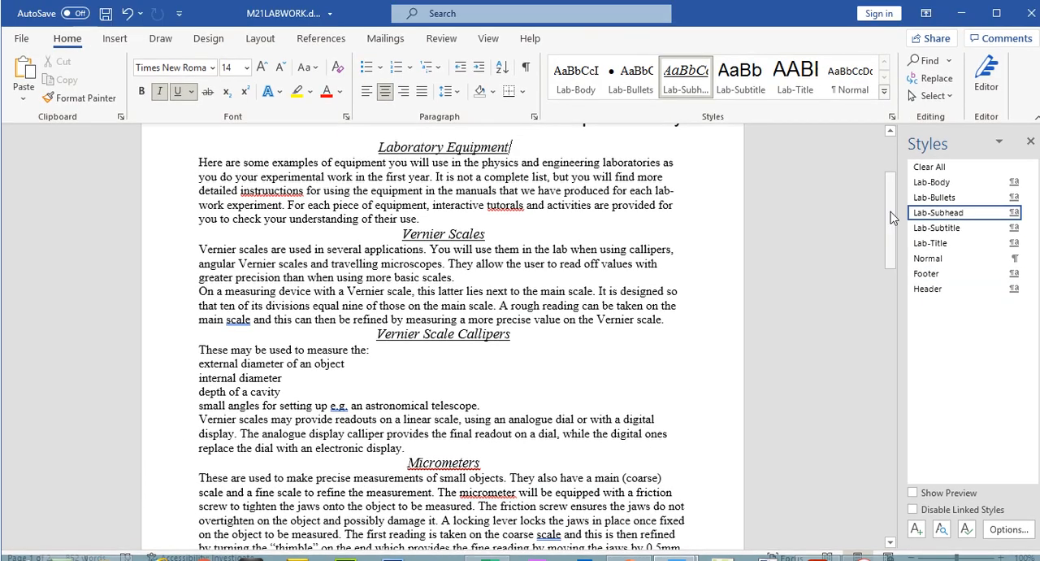
scroll(889, 196, up, 3)
key(ctrl+s)
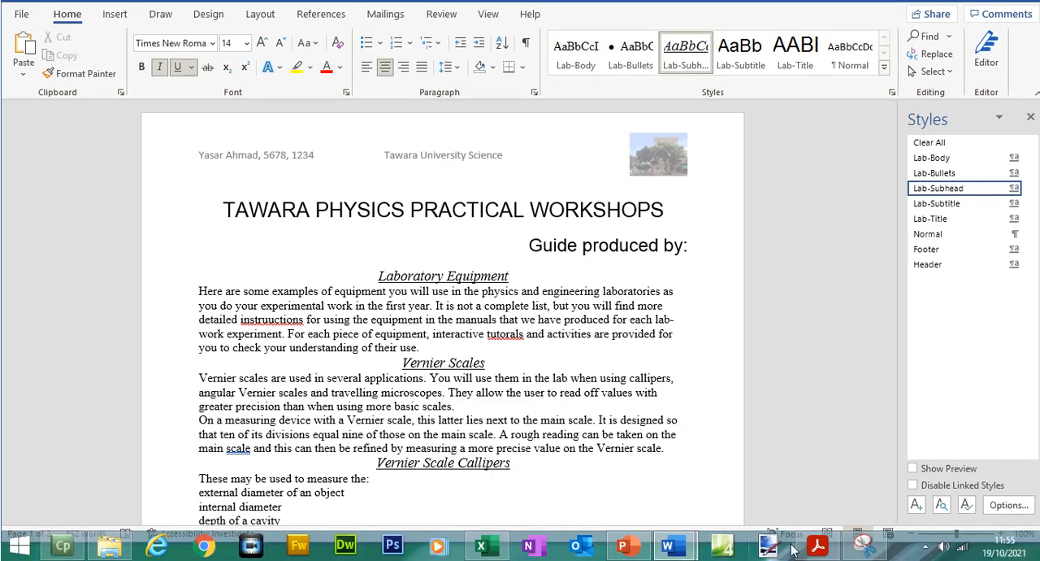
- In the exam paper's question 4, highlight "the file name with its full path right aligned" and "all items align to the page margins"
click(817, 547)
drag(299, 304, 543, 305)
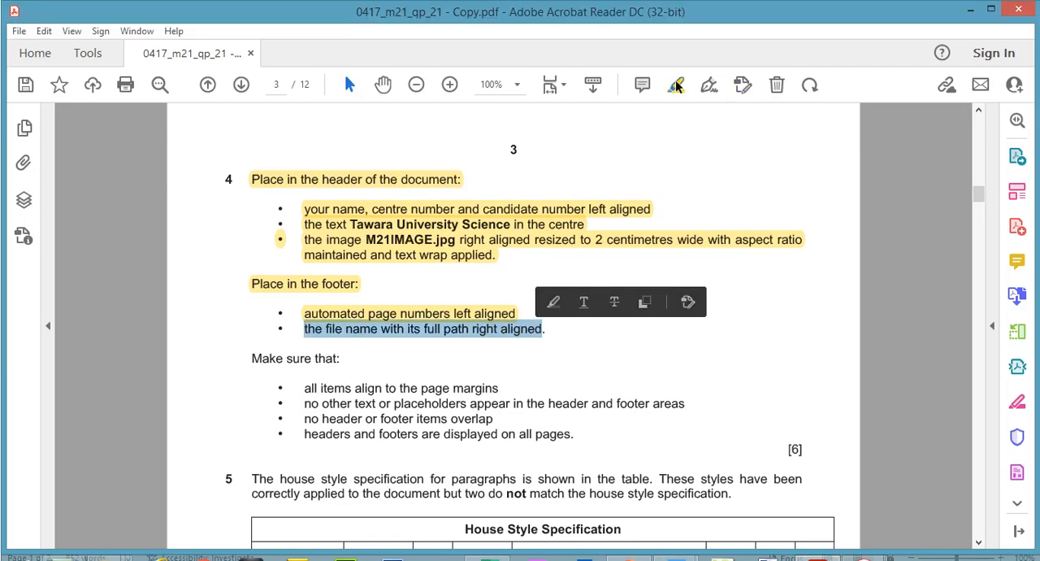
click(676, 85)
drag(979, 197, 981, 208)
mouse_move(306, 215)
mouse_down()
mouse_move(496, 217)
mouse_move(483, 225)
mouse_up()
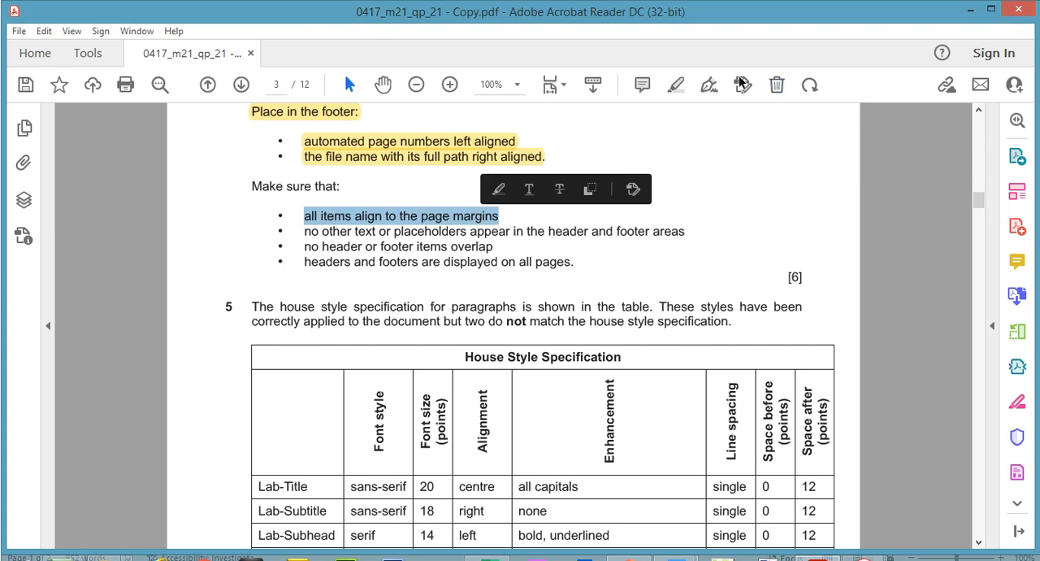
click(675, 85)
- Check the header and footer alignment on both pages in M21LABWORK's print preview
click(672, 548)
click(32, 42)
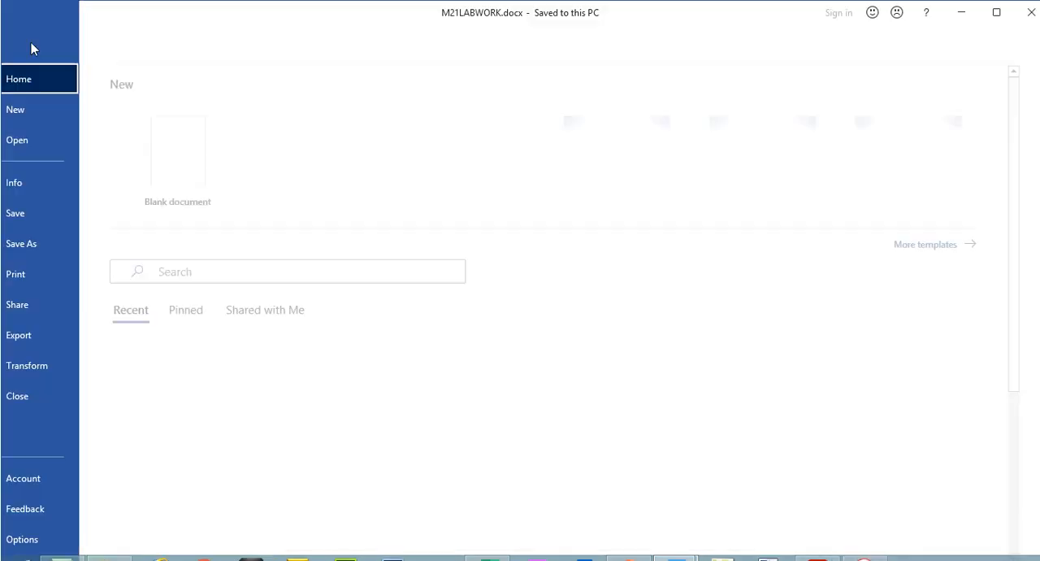
click(52, 272)
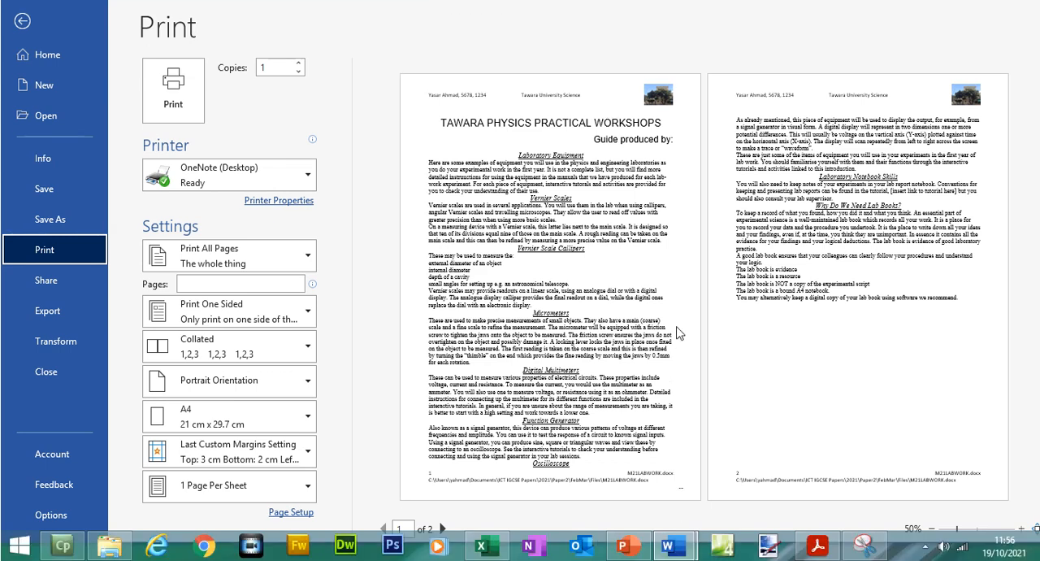
- In the exam paper, highlight question 4's remaining requirements on other text or placeholders, overlapping items, and headers and footers on all pages
click(811, 546)
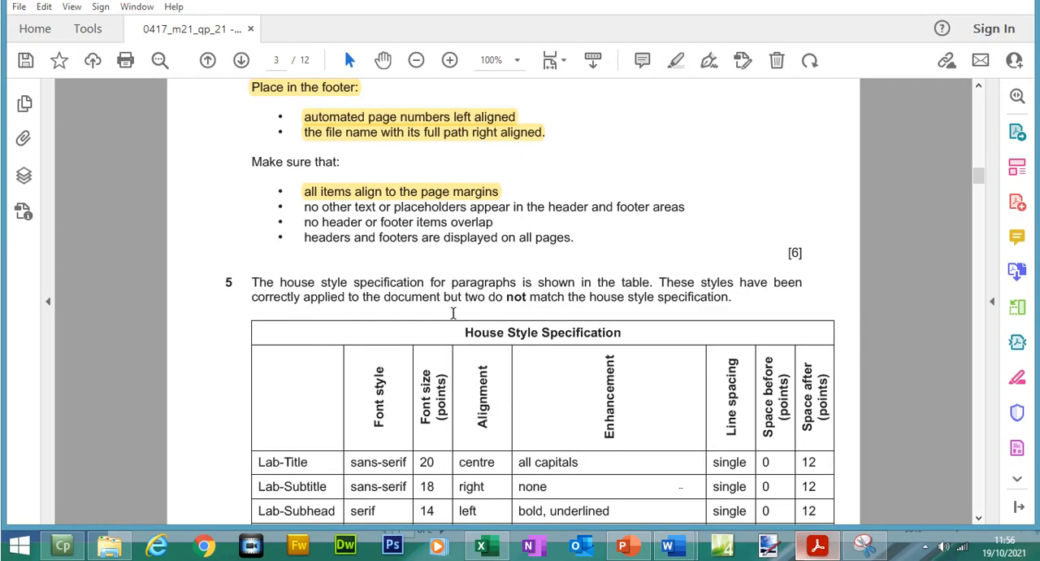
drag(304, 233, 686, 233)
click(675, 87)
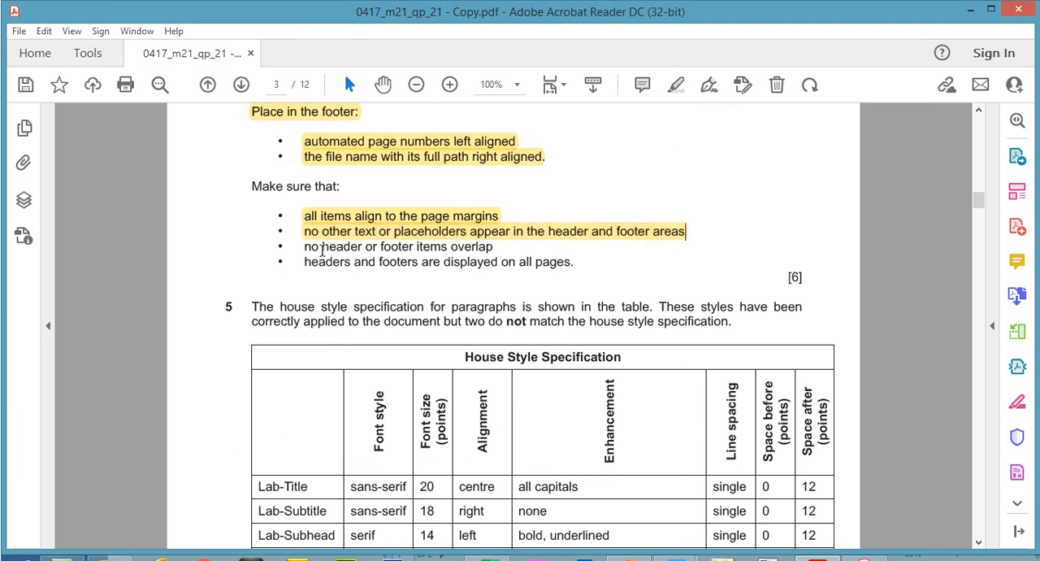
drag(305, 249, 573, 261)
click(675, 85)
- Recheck and close M21LABWORK's print preview, and bring up question 5's House Style Specification table in the exam paper
click(826, 543)
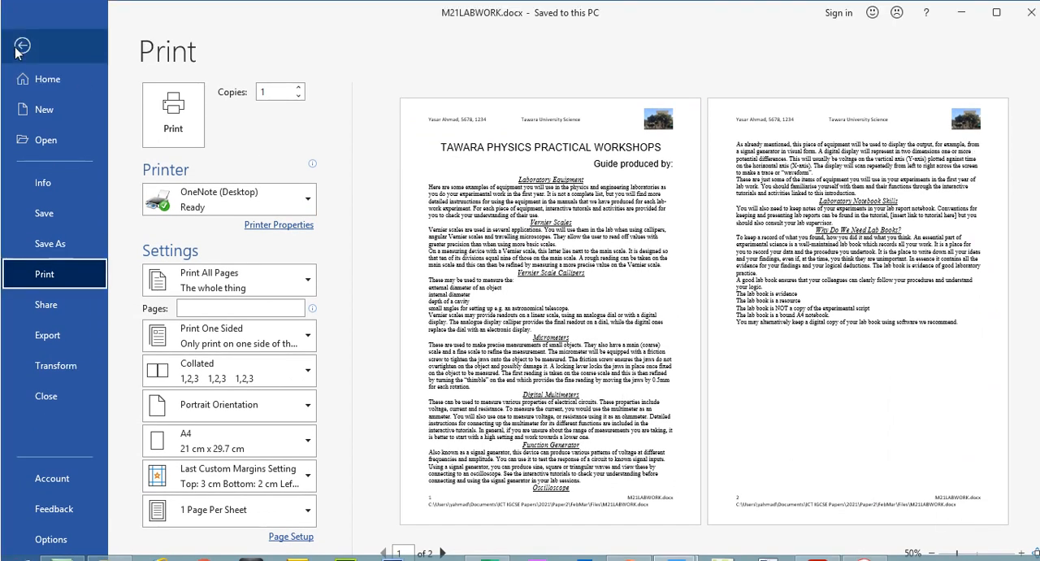
click(22, 46)
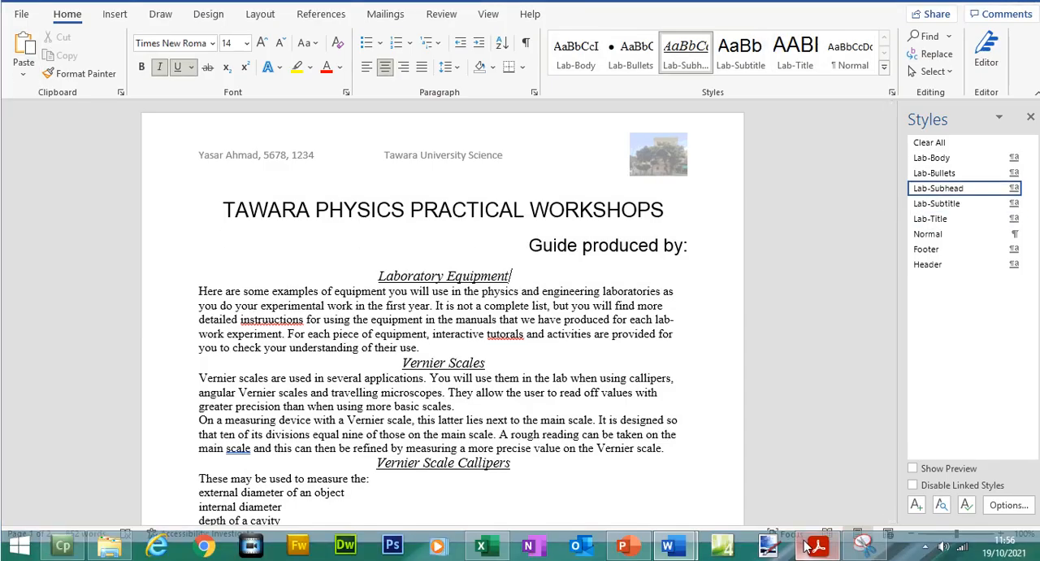
click(817, 546)
drag(978, 172, 979, 209)
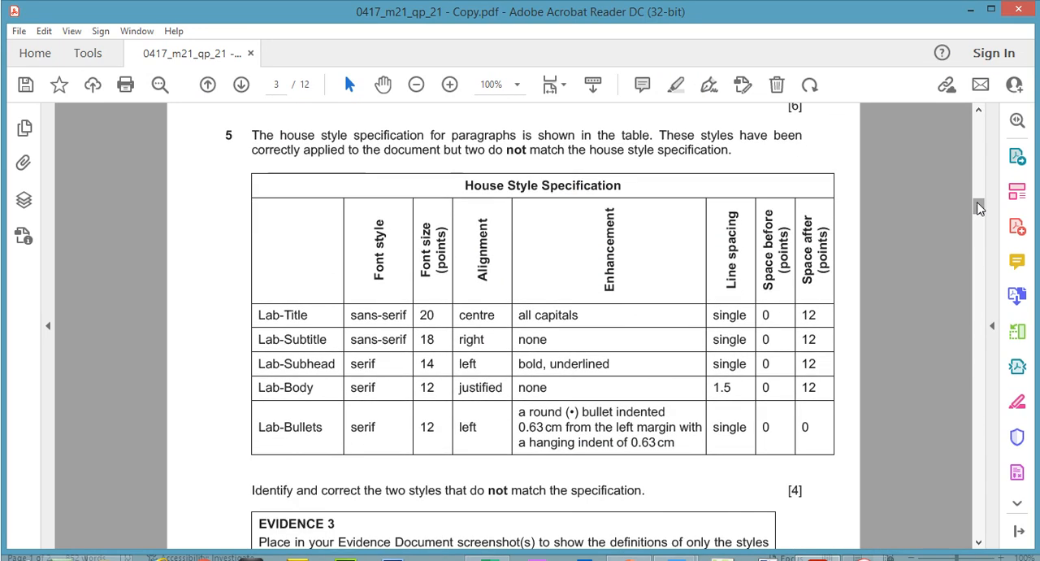
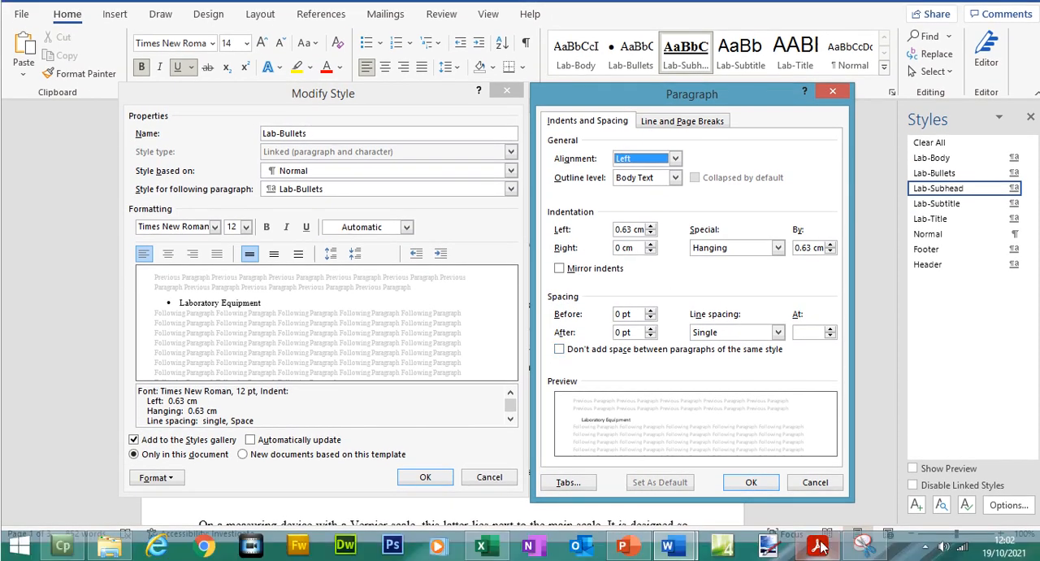
- Compare the Lab-Bullets style settings with the exam paper's House Style Specification and accept the style's paragraph and definition settings
click(819, 546)
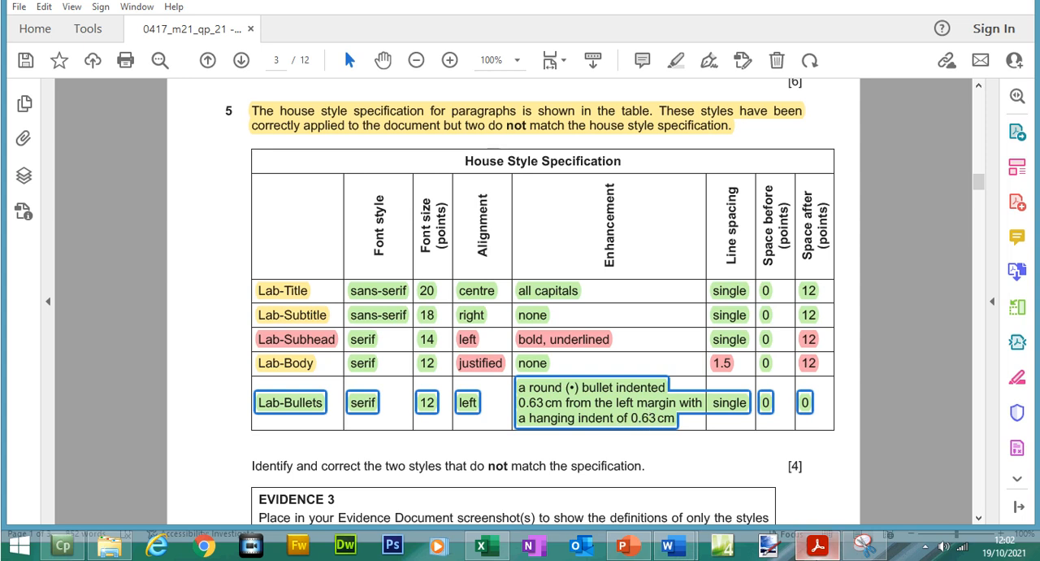
click(819, 552)
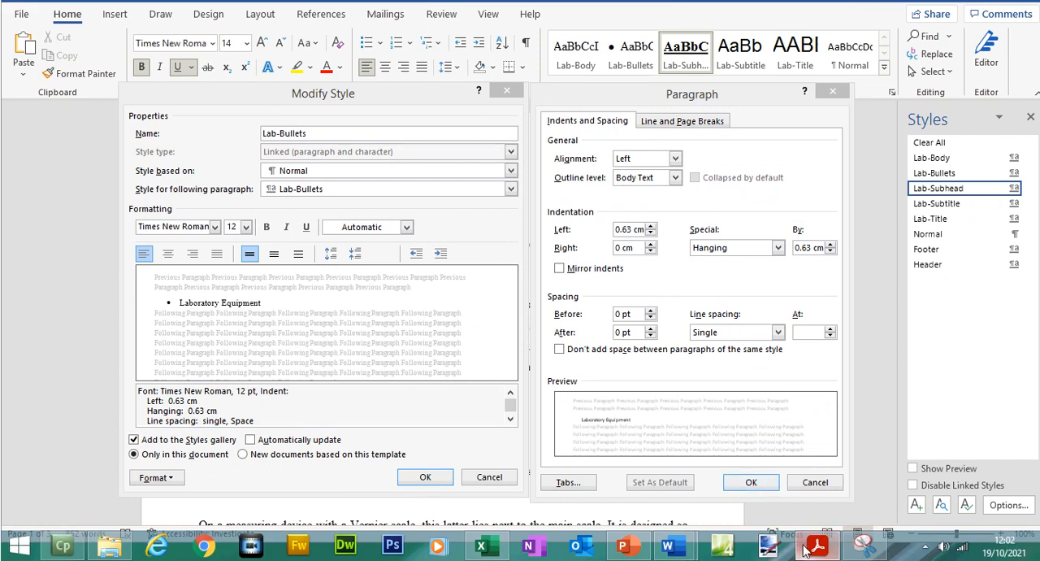
click(817, 548)
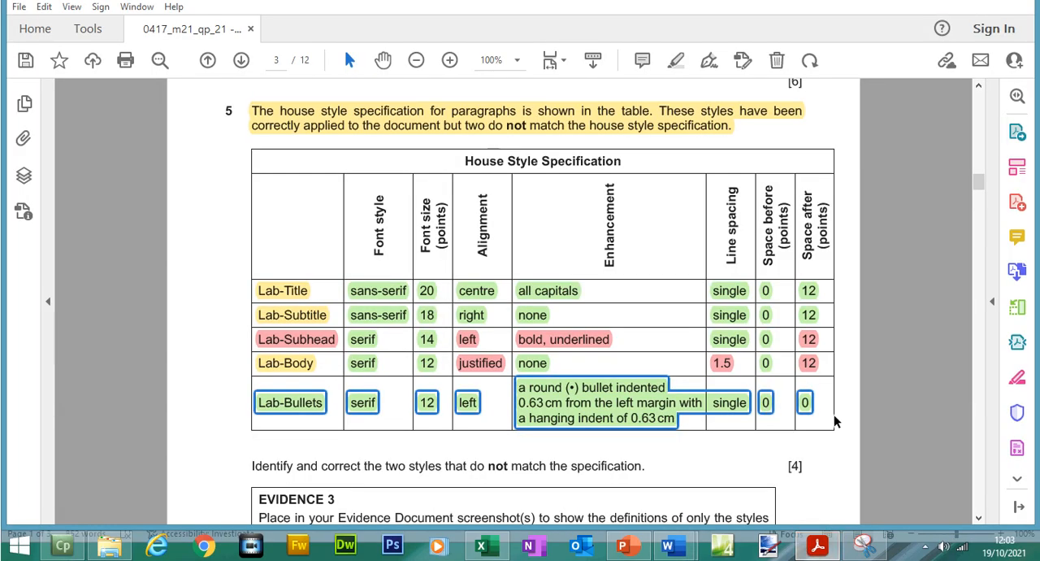
key(alt+Tab)
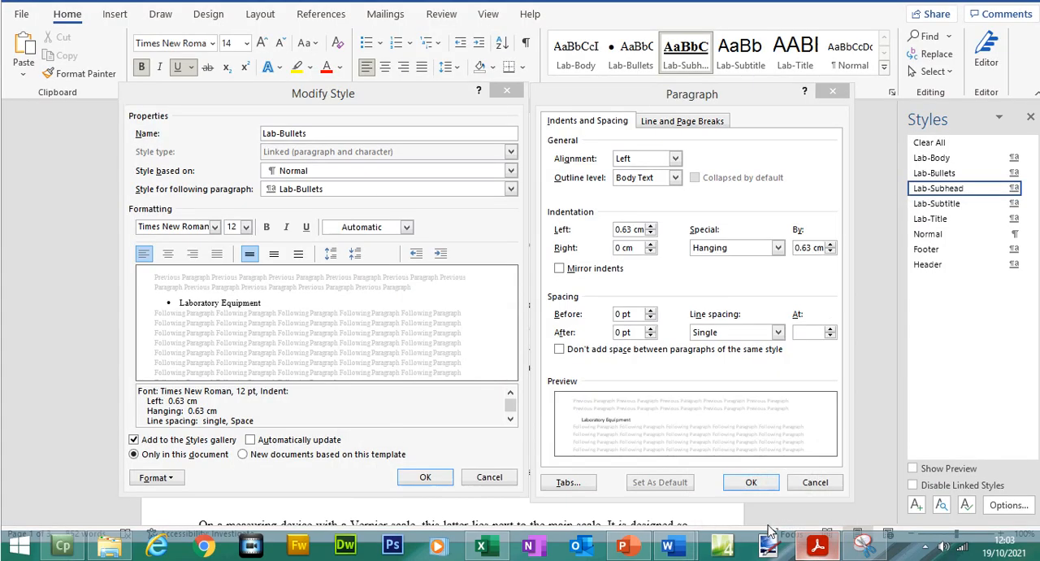
click(749, 484)
click(445, 479)
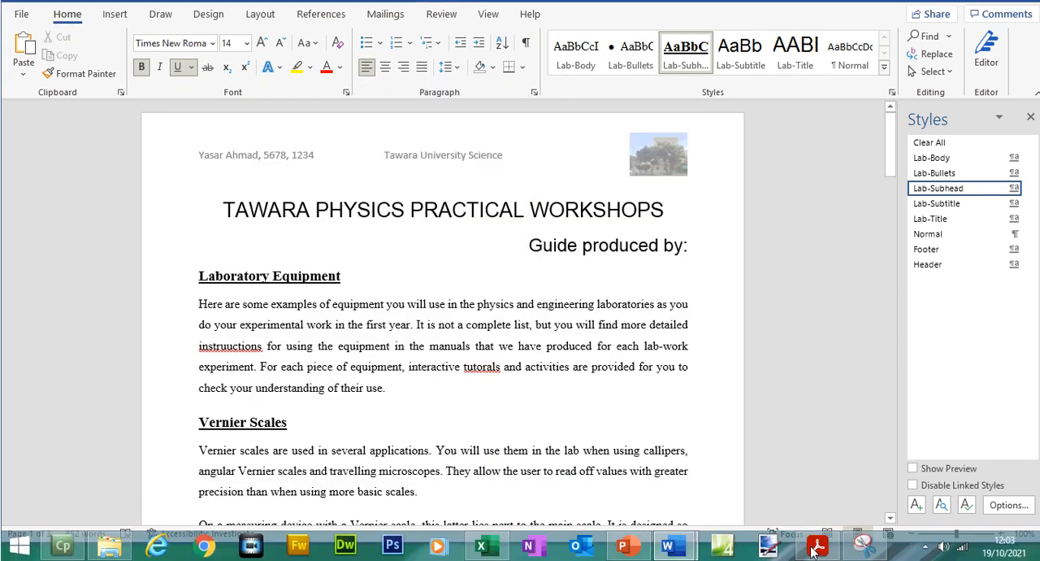
- In the exam paper's House Style Specification table, recolour the Lab-Body name highlight red
click(815, 550)
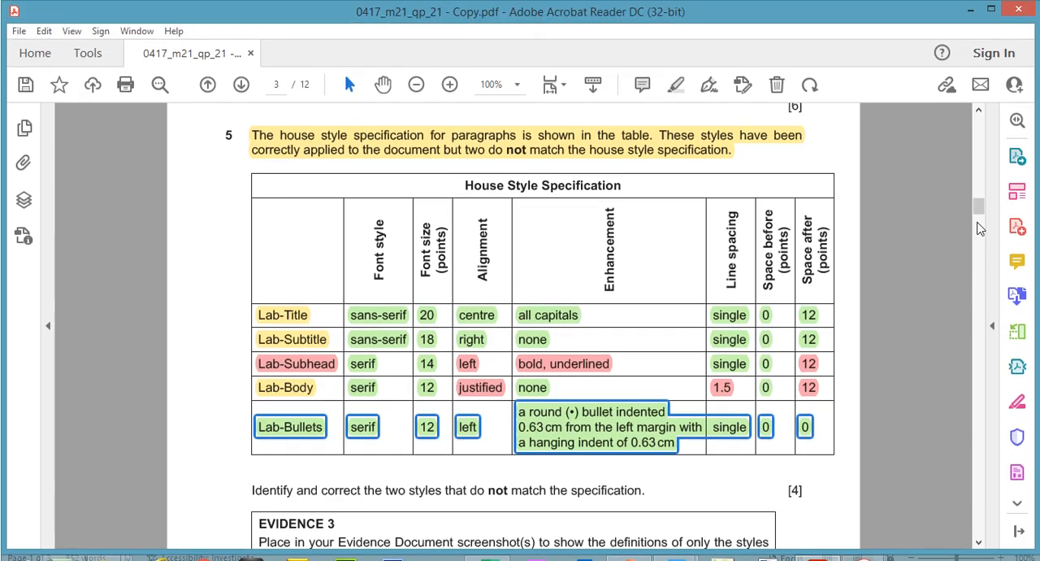
drag(979, 187, 980, 191)
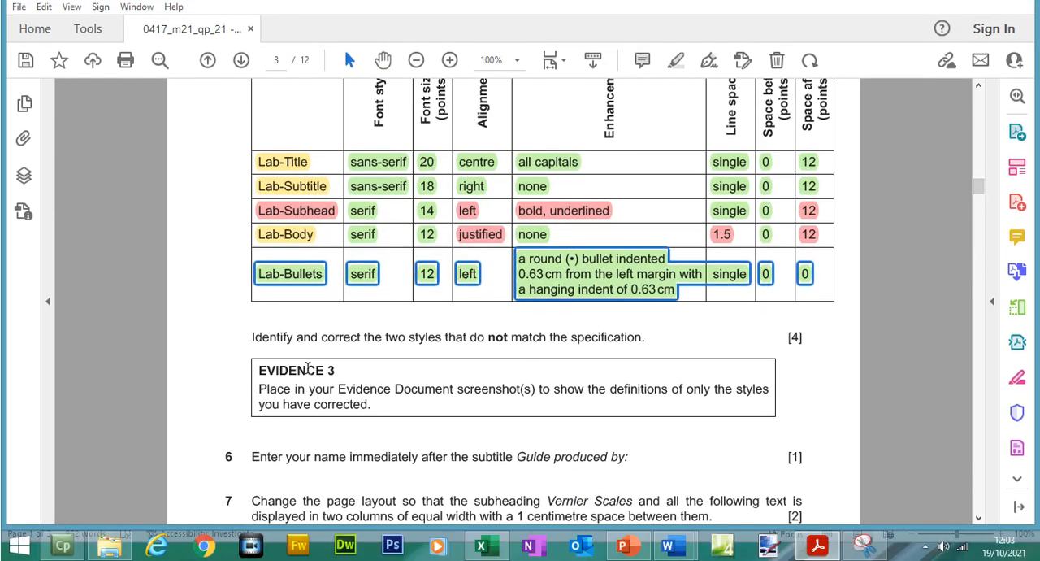
drag(247, 336, 306, 345)
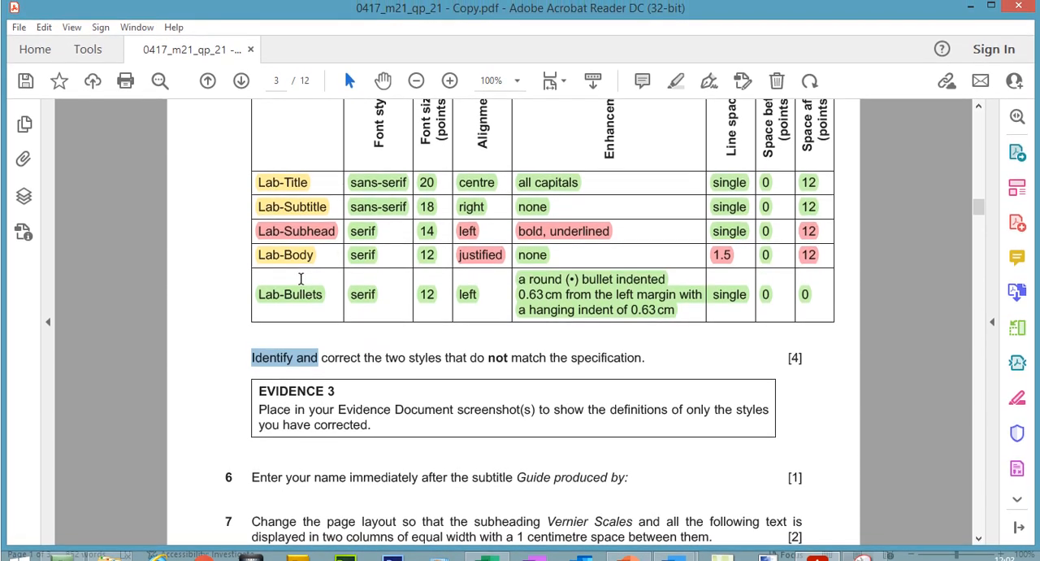
click(303, 259)
right_click(304, 262)
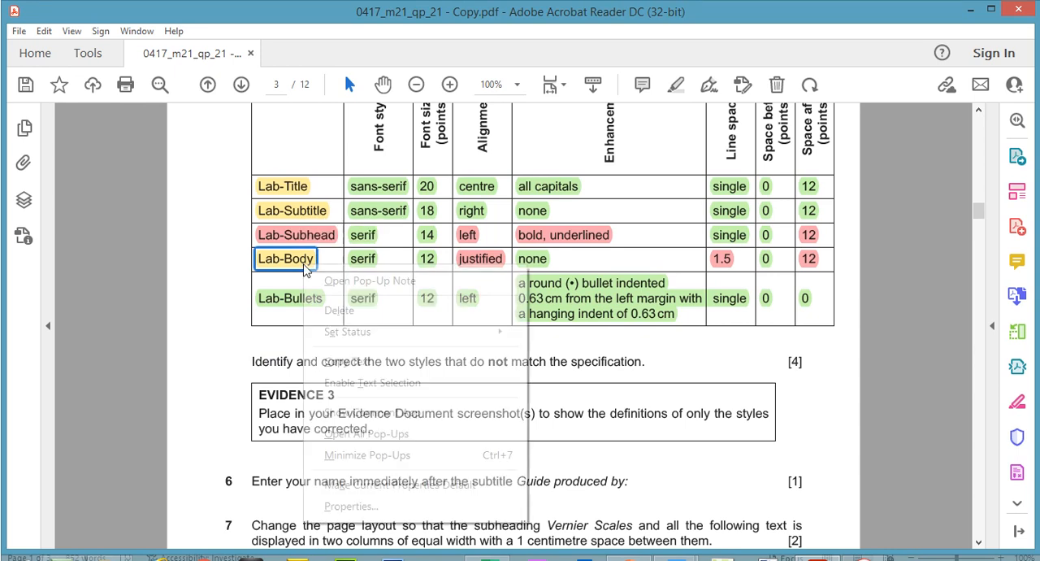
click(304, 265)
click(350, 232)
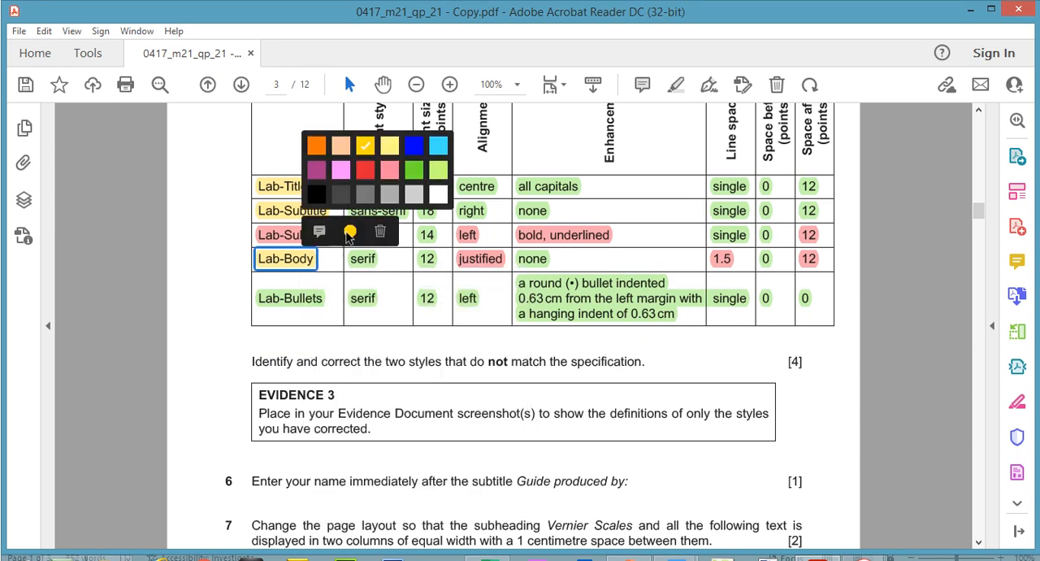
click(368, 168)
- Recolour the highlight across the Lab-Bullets row of the specification table yellow
click(315, 299)
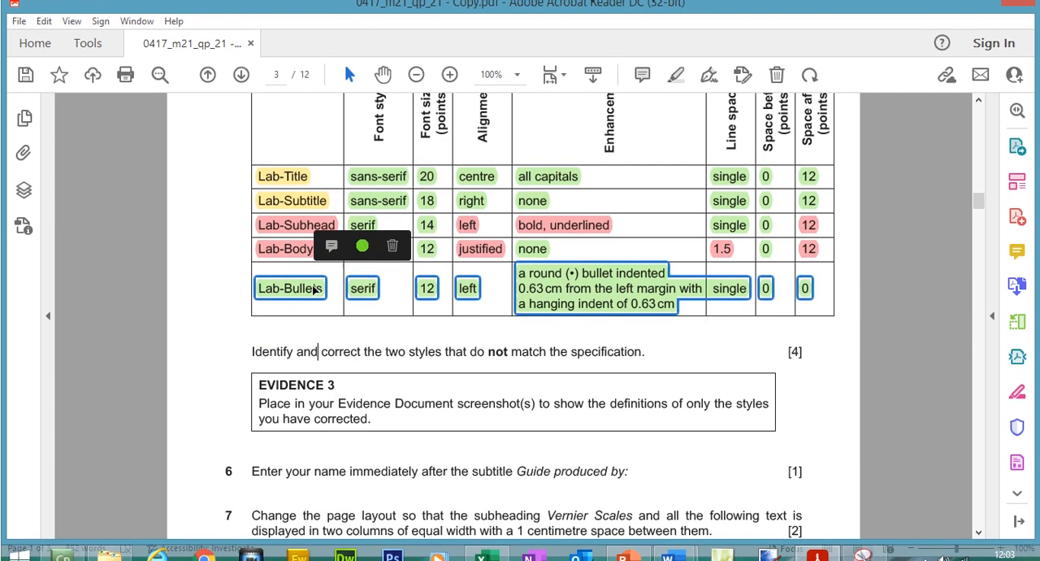
click(362, 245)
click(382, 165)
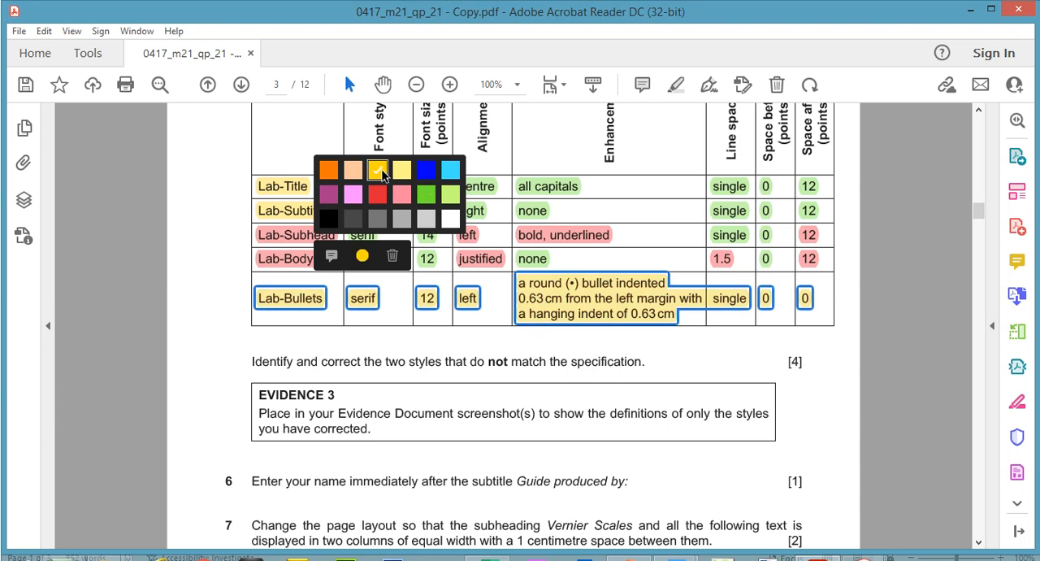
click(373, 341)
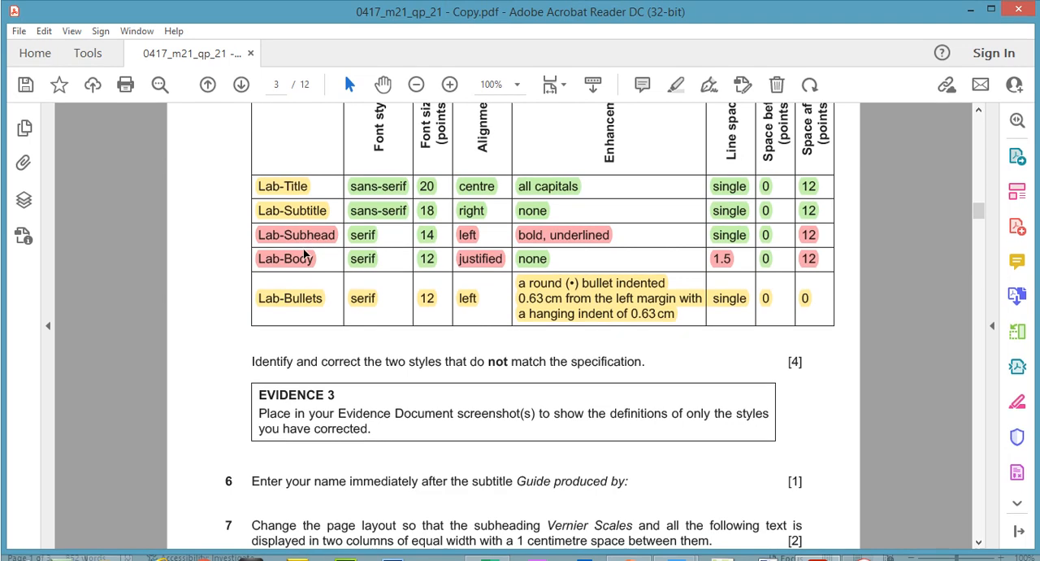
- Highlight the Evidence 3 instruction about placing screenshots of only the corrected style definitions in the Evidence Document
click(307, 212)
click(302, 234)
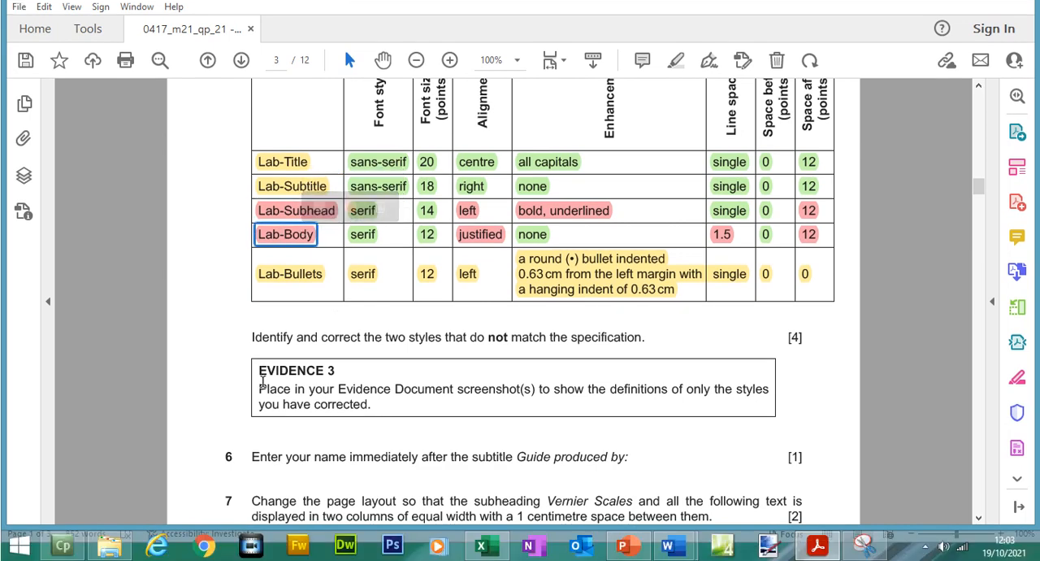
drag(259, 386, 385, 420)
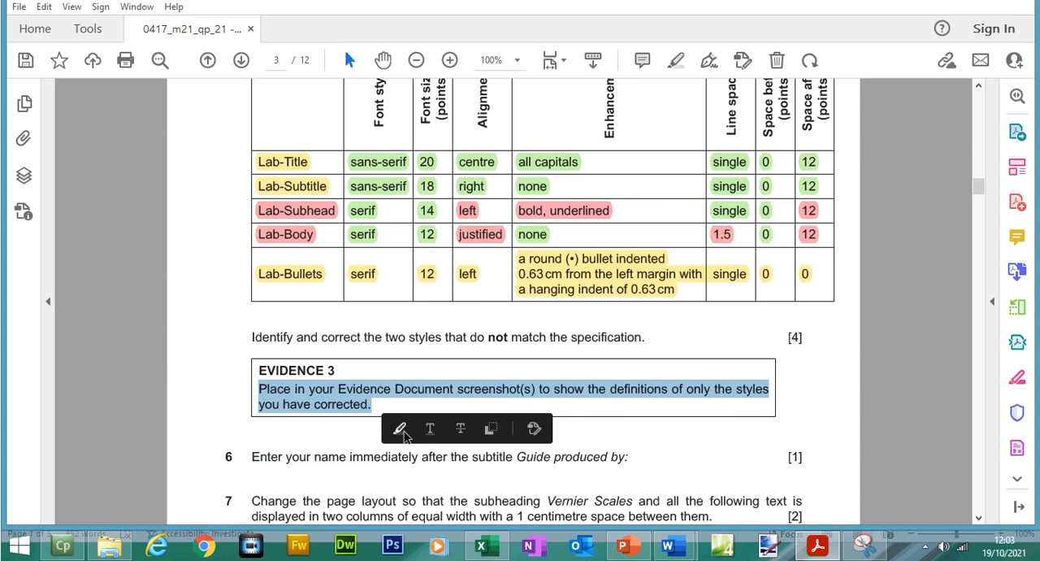
click(401, 431)
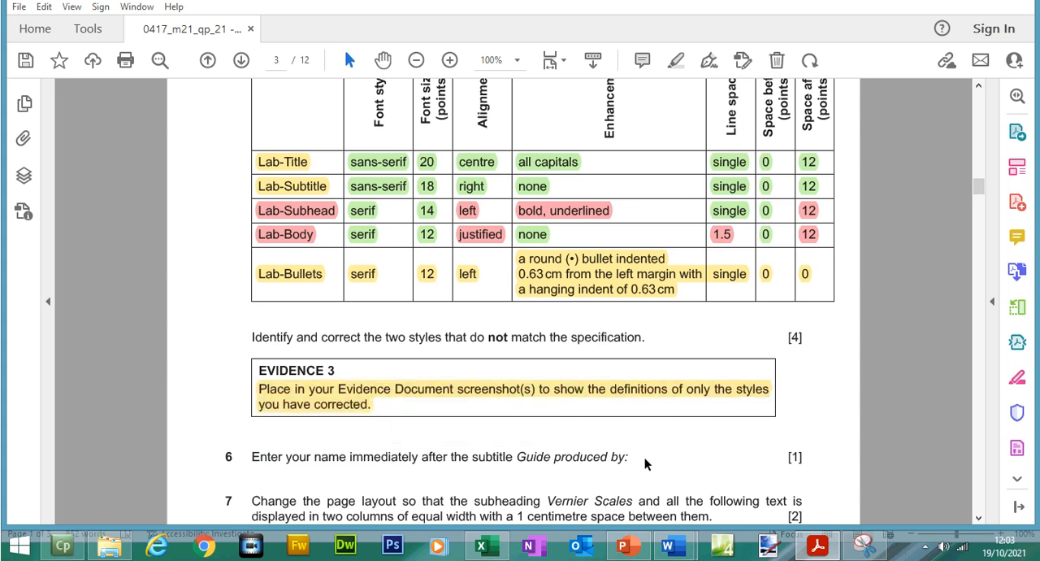
- In M21LABWORK, open the Lab-Subhead style for modification with its paragraph settings displayed alongside
mouse_move(674, 547)
click(706, 487)
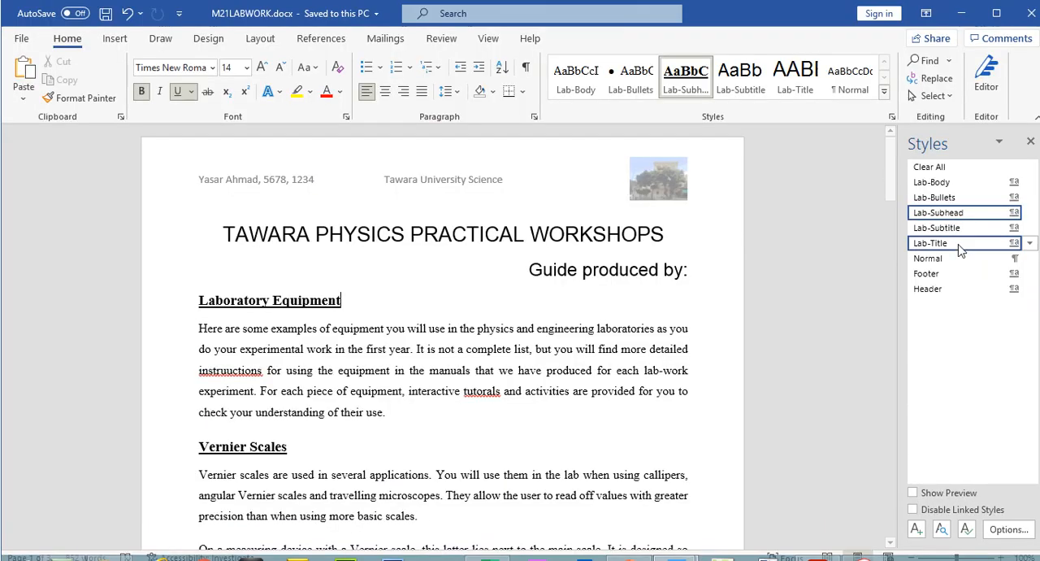
click(1030, 212)
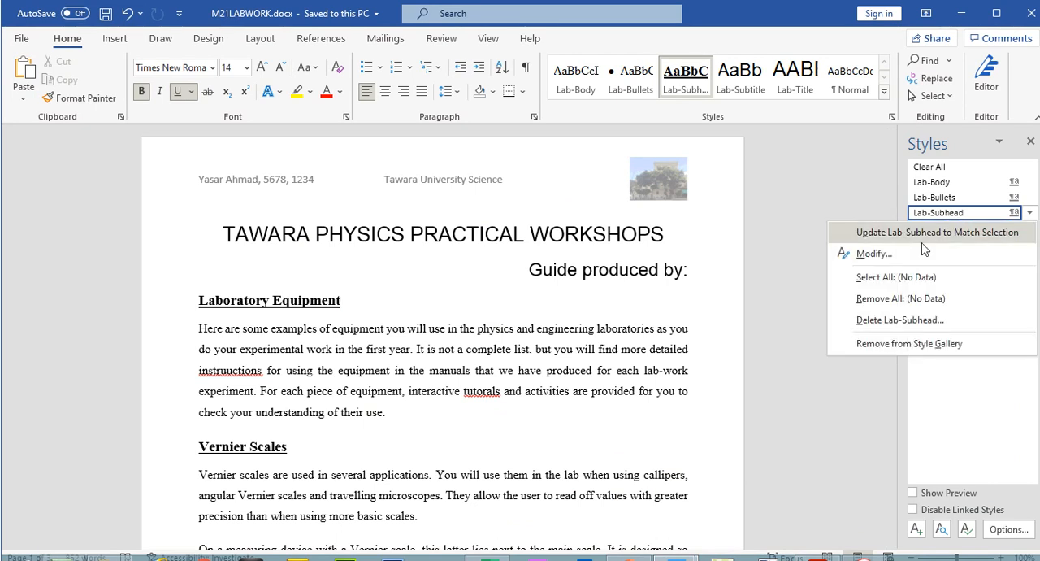
click(874, 254)
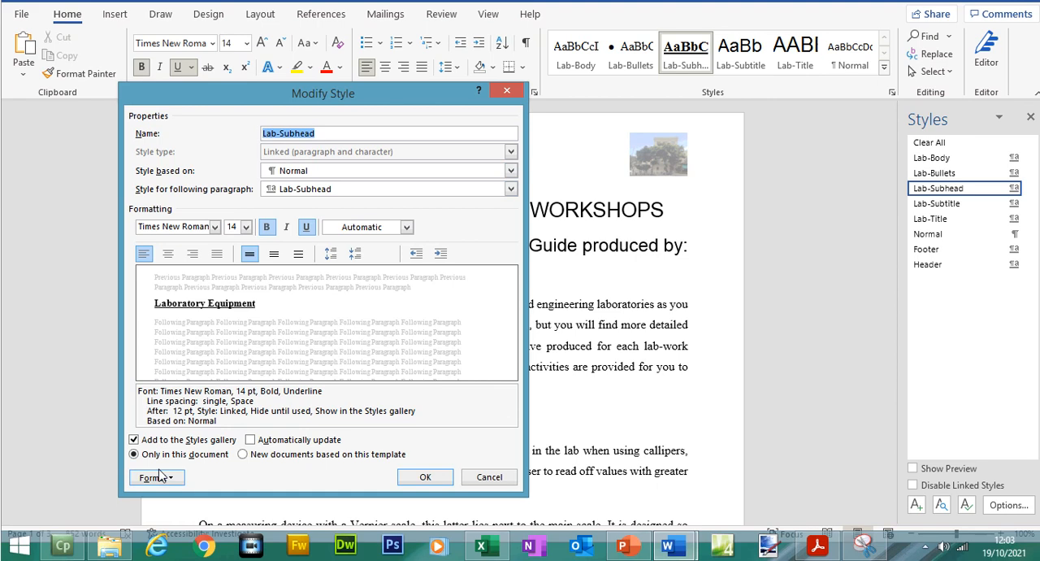
click(159, 477)
click(171, 341)
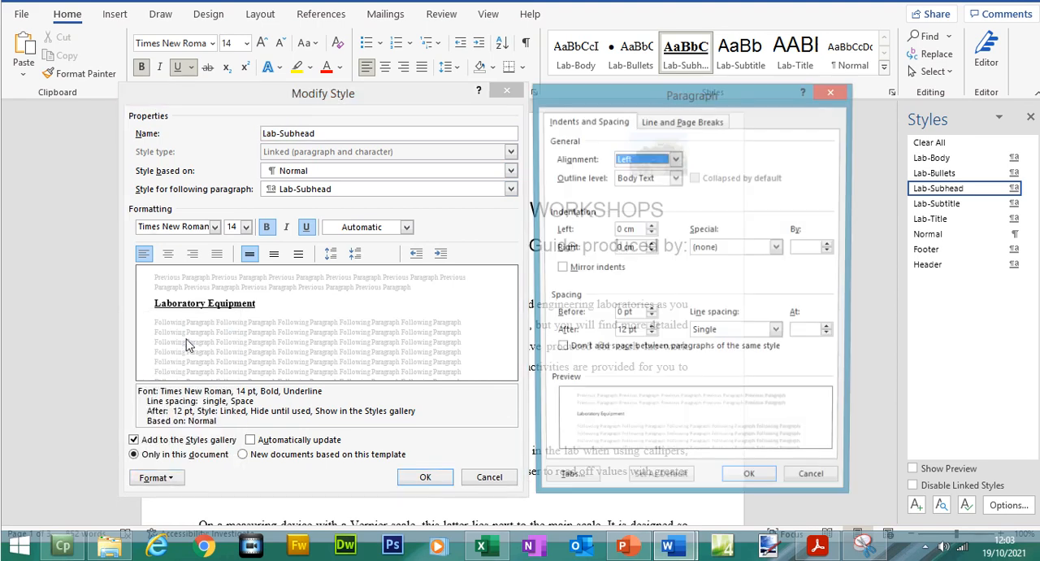
- Capture Lab-Subhead's Modify Style and Paragraph dialogs together with the Snipping Tool and copy the capture
click(863, 549)
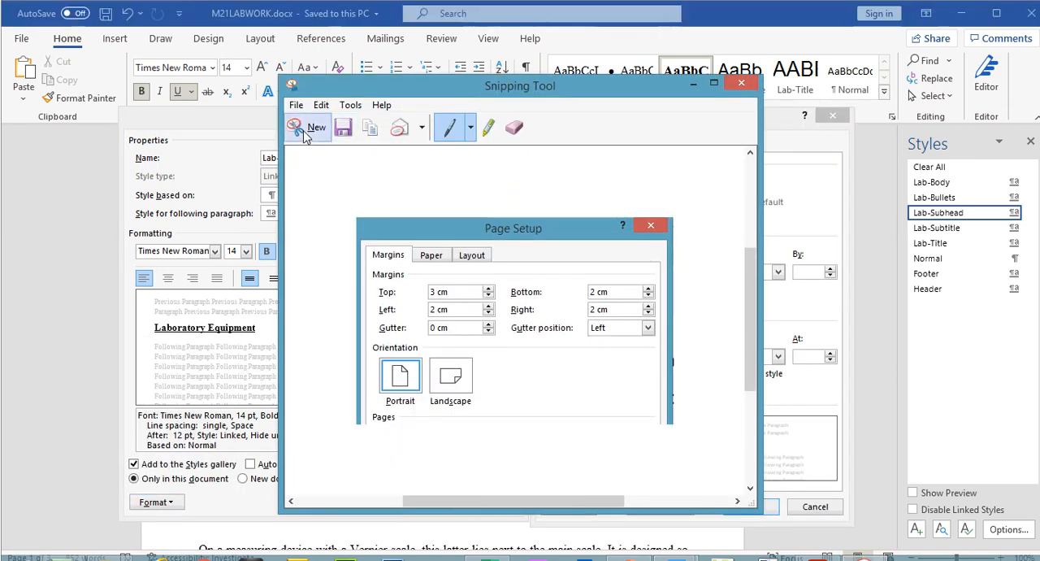
click(309, 102)
drag(118, 81, 853, 502)
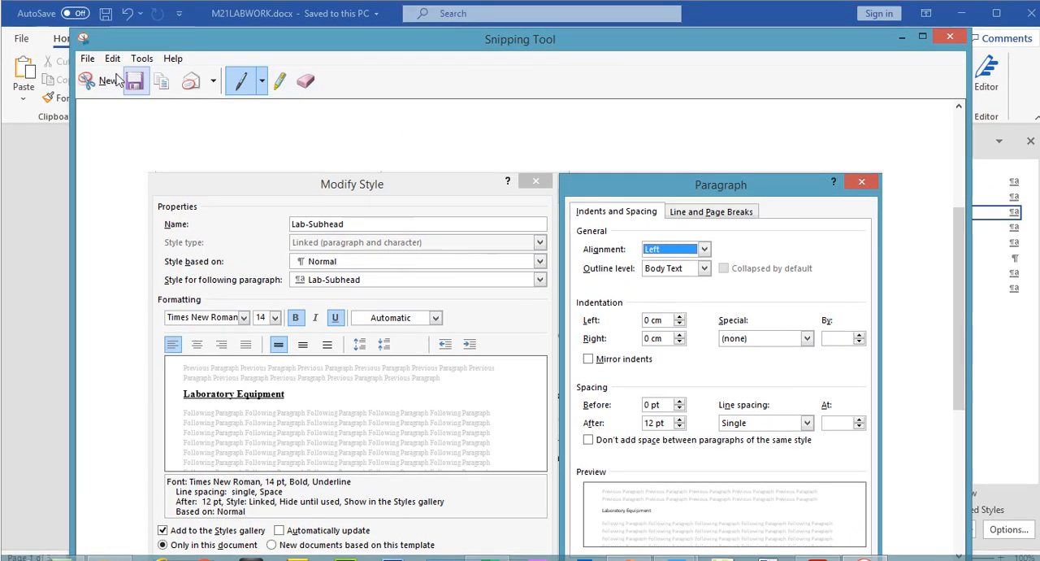
click(112, 58)
click(124, 75)
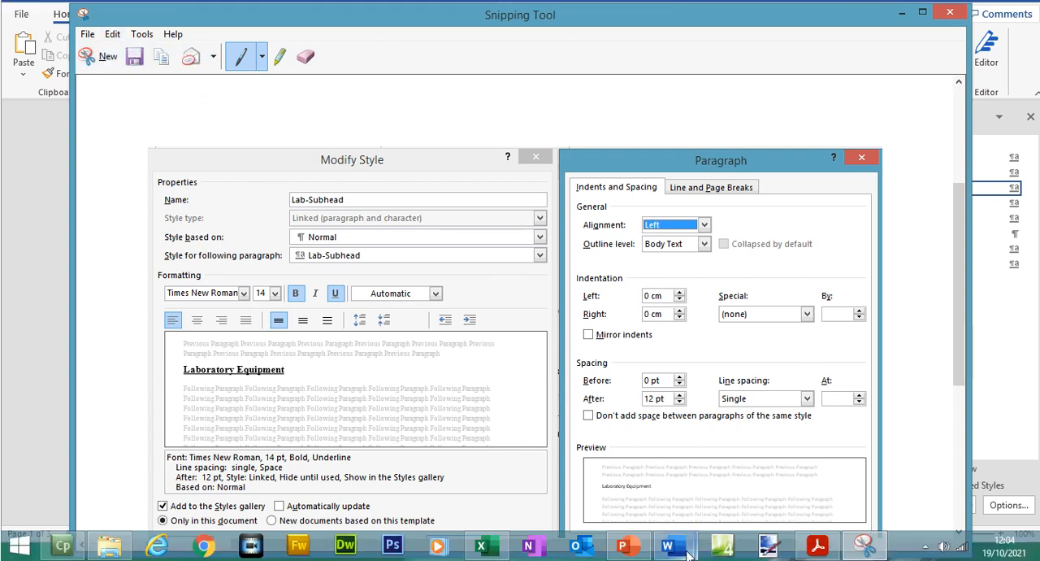
- Return to M21LABWORK and accept Lab-Subhead's paragraph settings and style definition
mouse_move(687, 553)
click(627, 478)
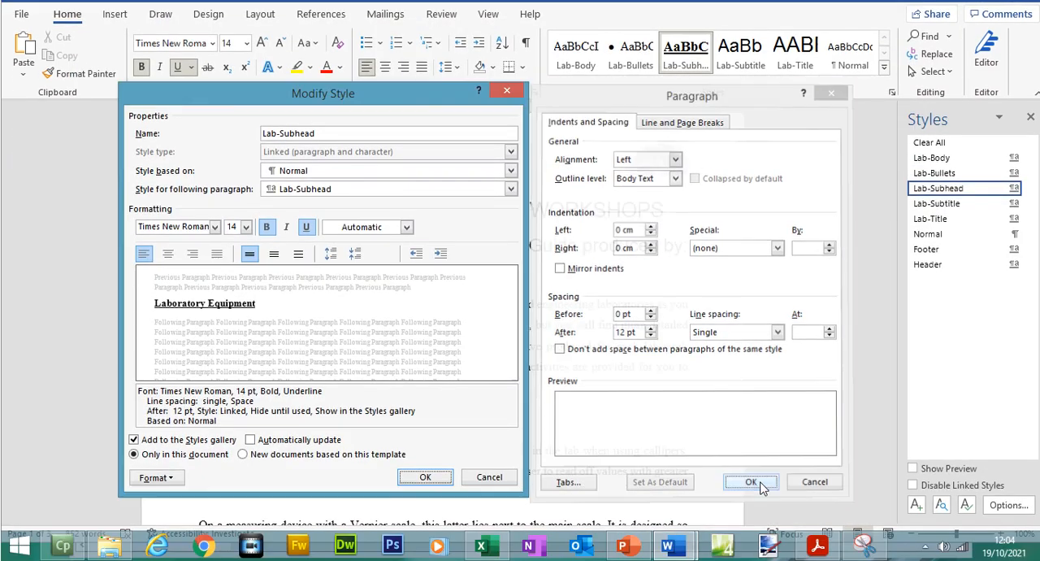
click(751, 482)
click(425, 477)
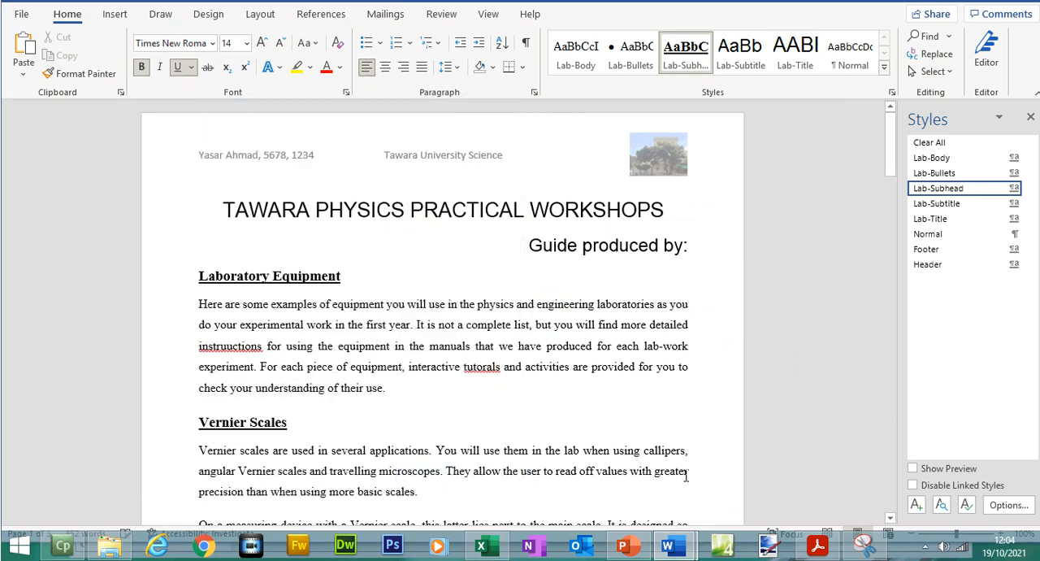
- Switch to M21EVIDENCE1234 and insert a page break before the Evidence 3 heading
click(813, 552)
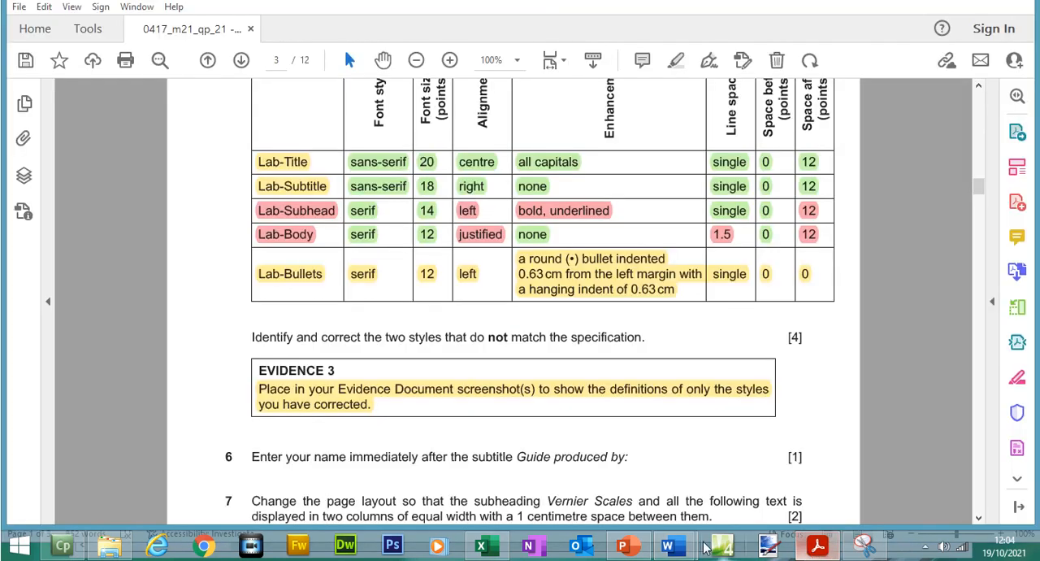
mouse_move(691, 551)
click(758, 483)
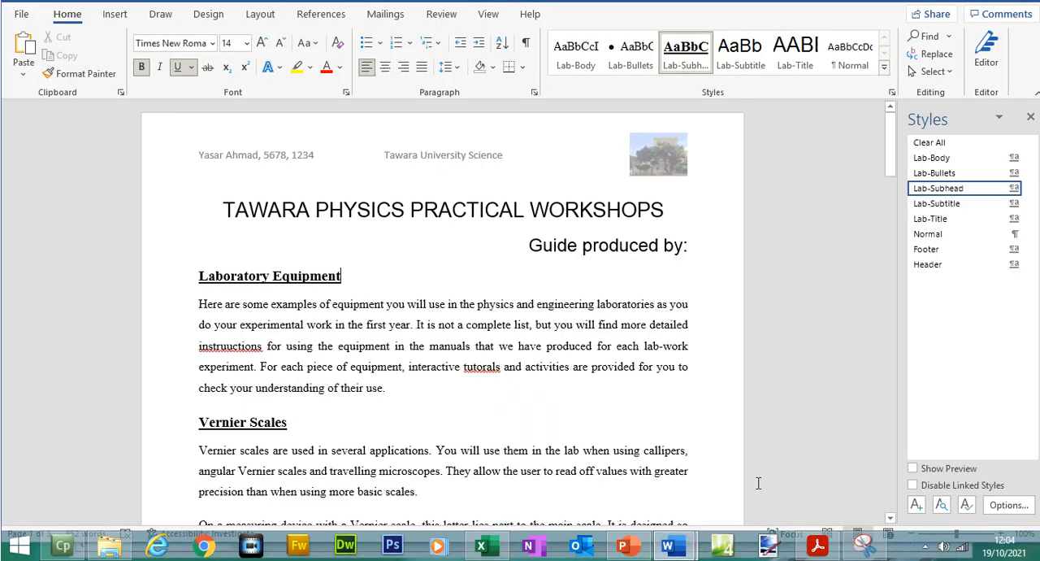
click(715, 484)
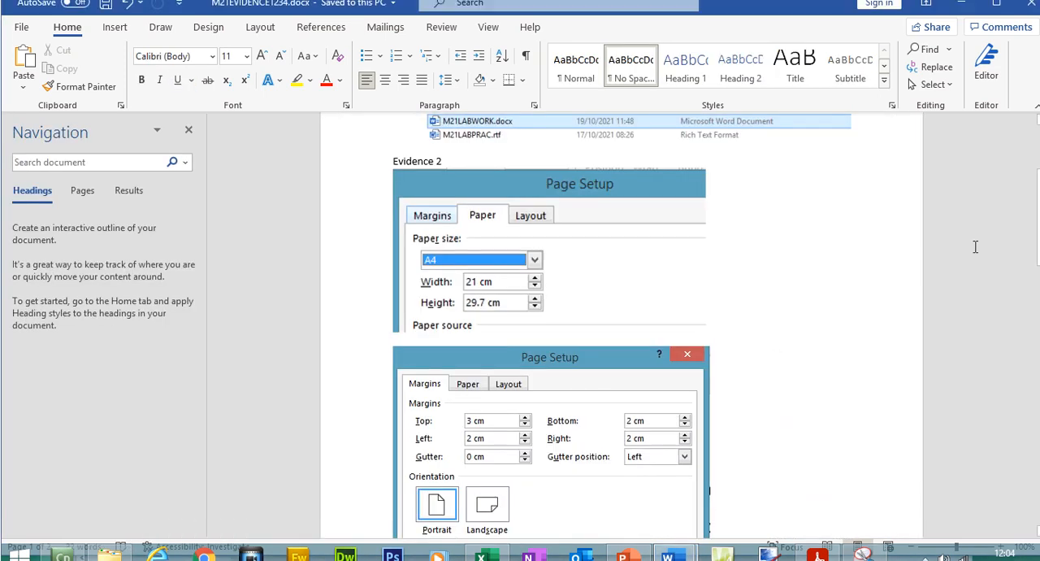
scroll(716, 319, down, 7)
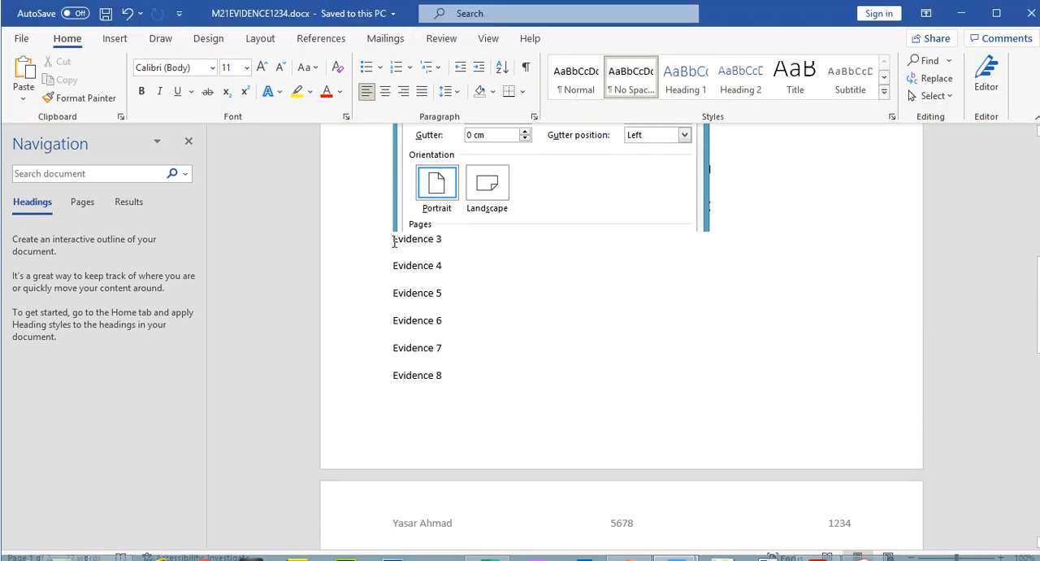
click(393, 239)
key(ctrl+Return)
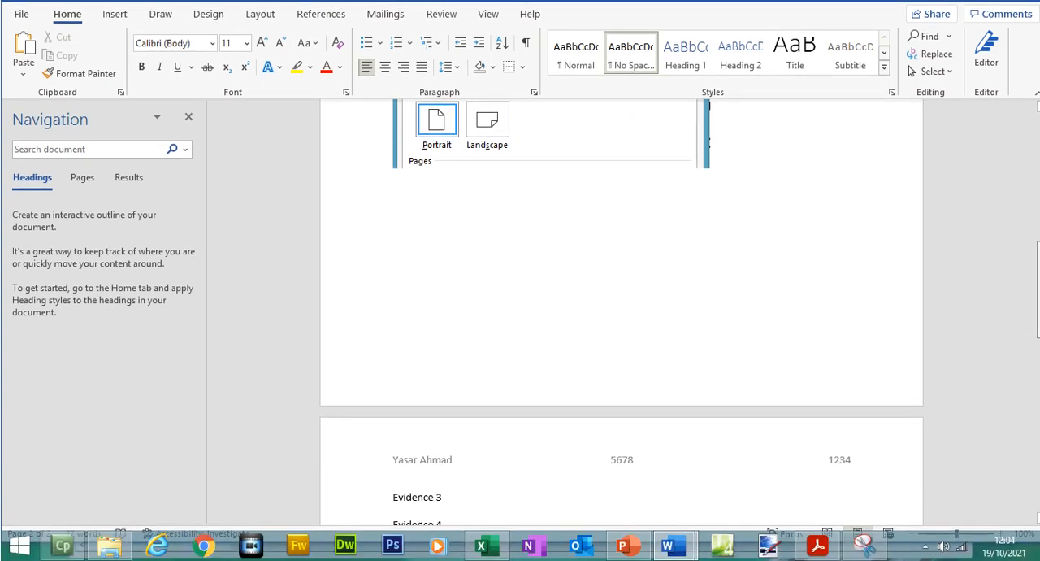
- Paste the Lab-Subhead dialogs capture below the Evidence 3 heading and add a blank line after it
scroll(461, 389, down, 3)
key(Return)
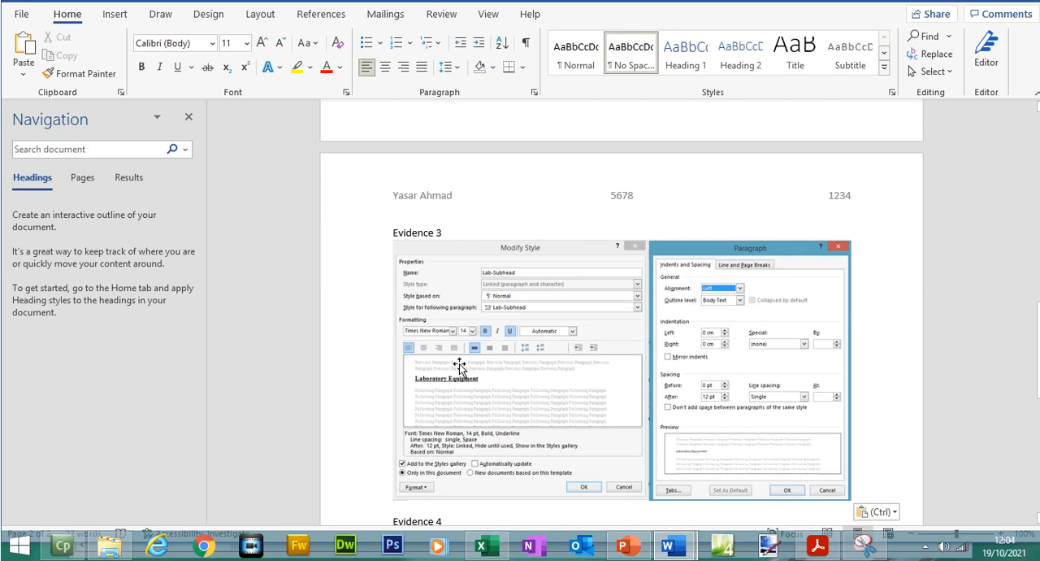
key(Return)
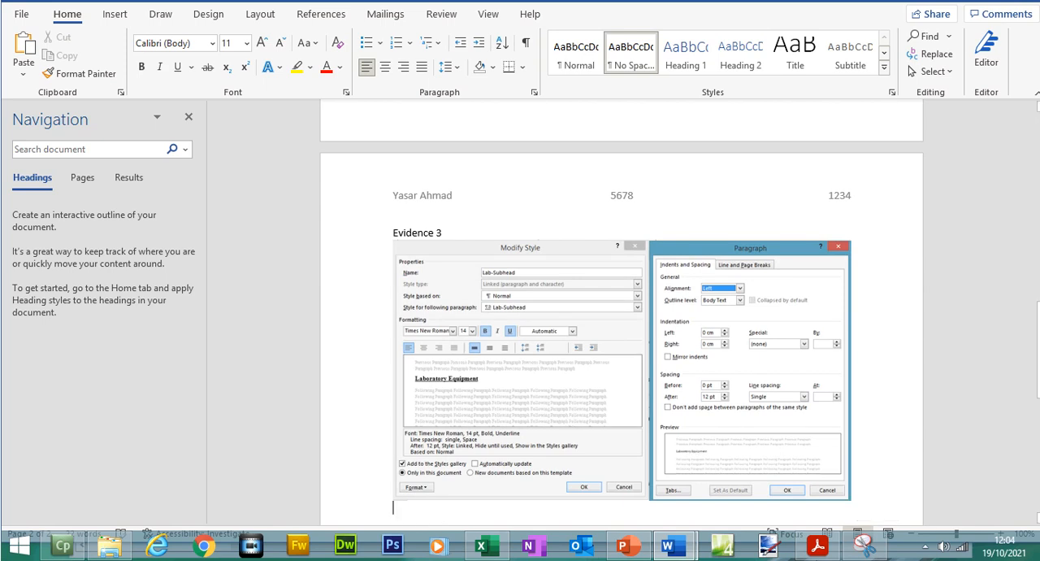
- Switch to M21LABWORK and open Lab-Body's style definition together with its paragraph settings
click(817, 548)
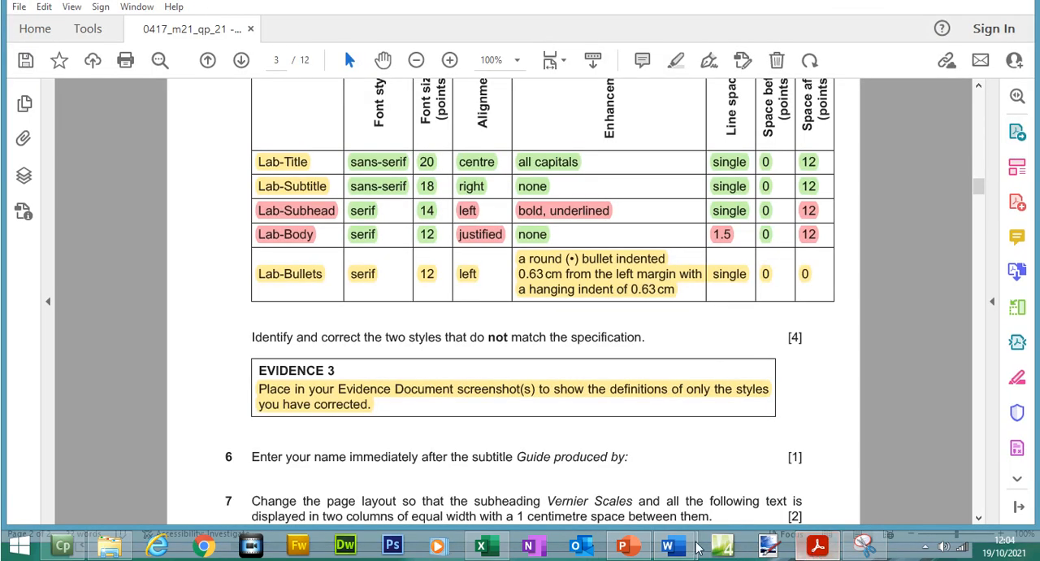
mouse_move(668, 546)
click(746, 485)
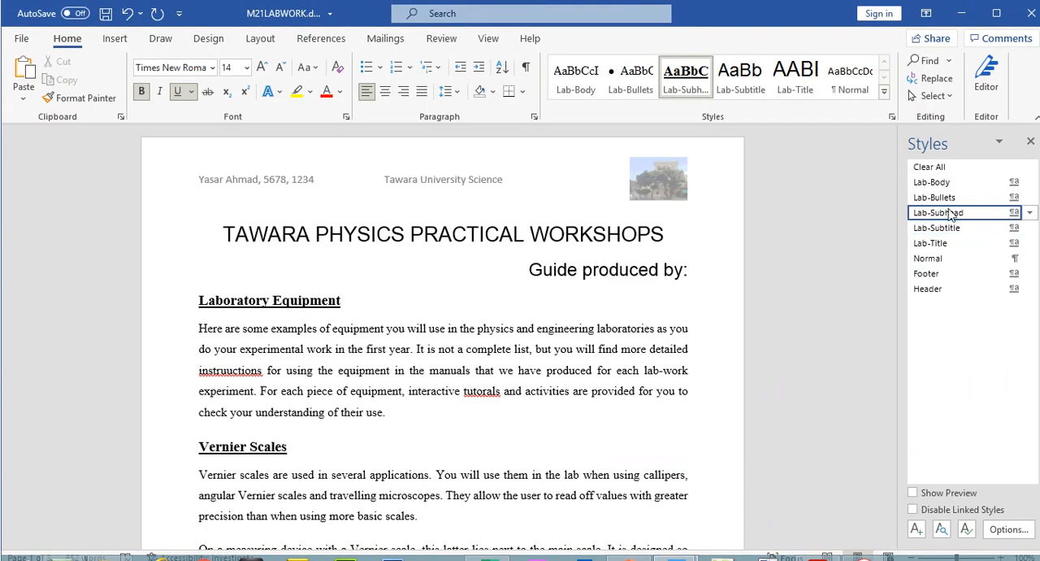
right_click(947, 185)
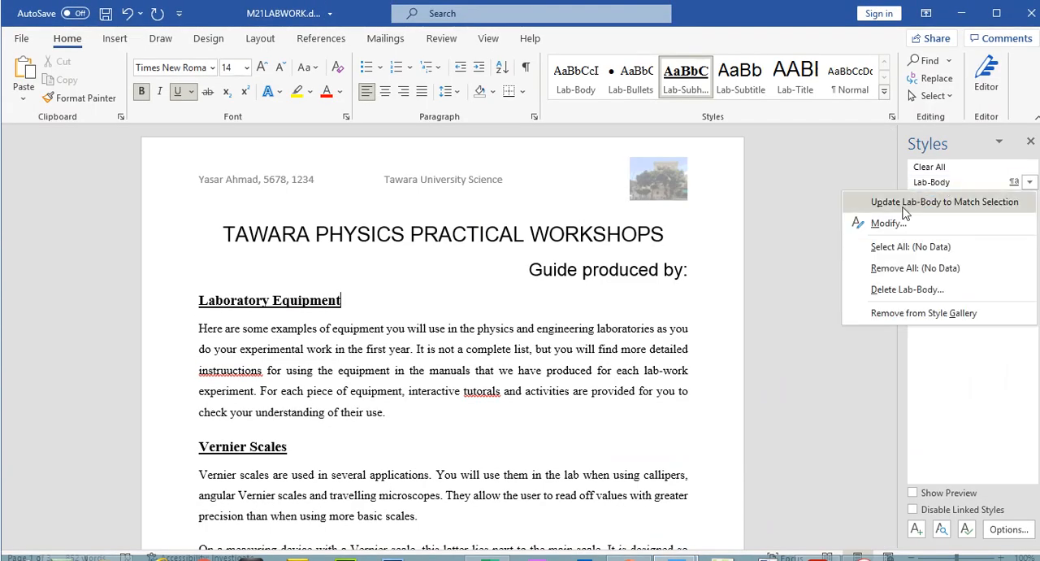
click(894, 219)
click(155, 491)
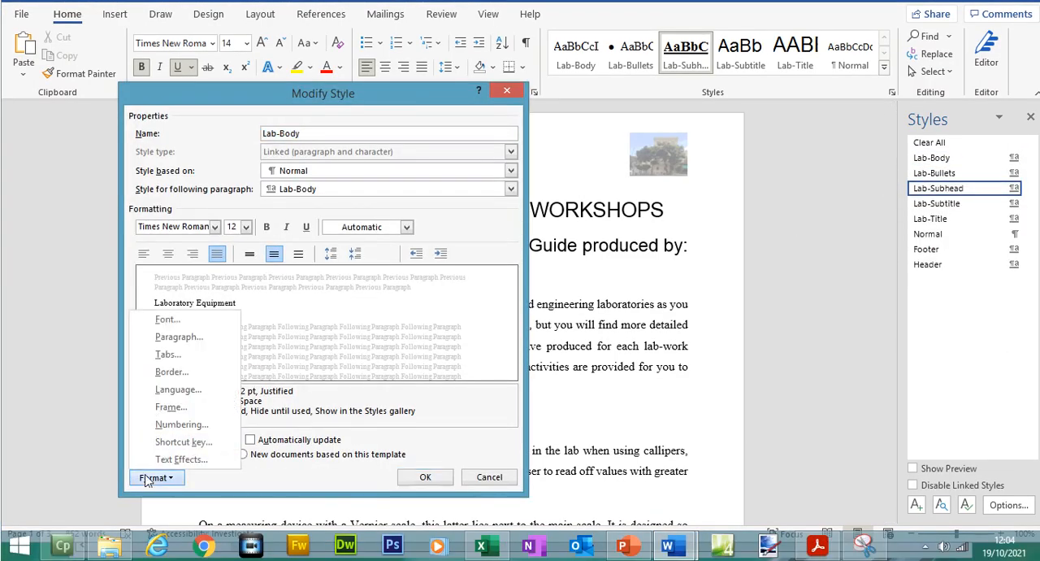
click(162, 361)
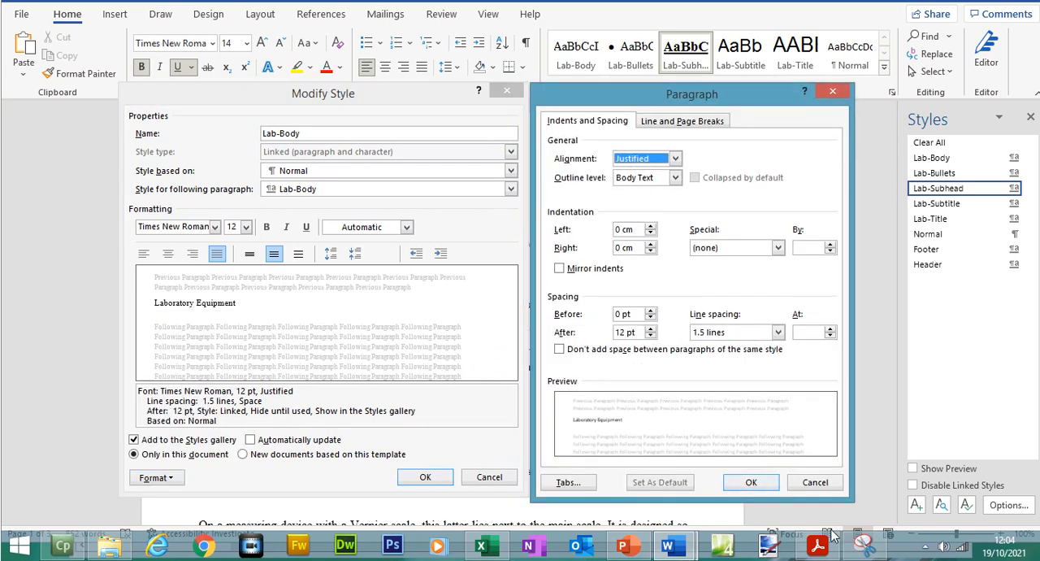
- Capture Lab-Body's Modify Style and Paragraph dialogs together with the Snipping Tool and copy the capture
click(867, 546)
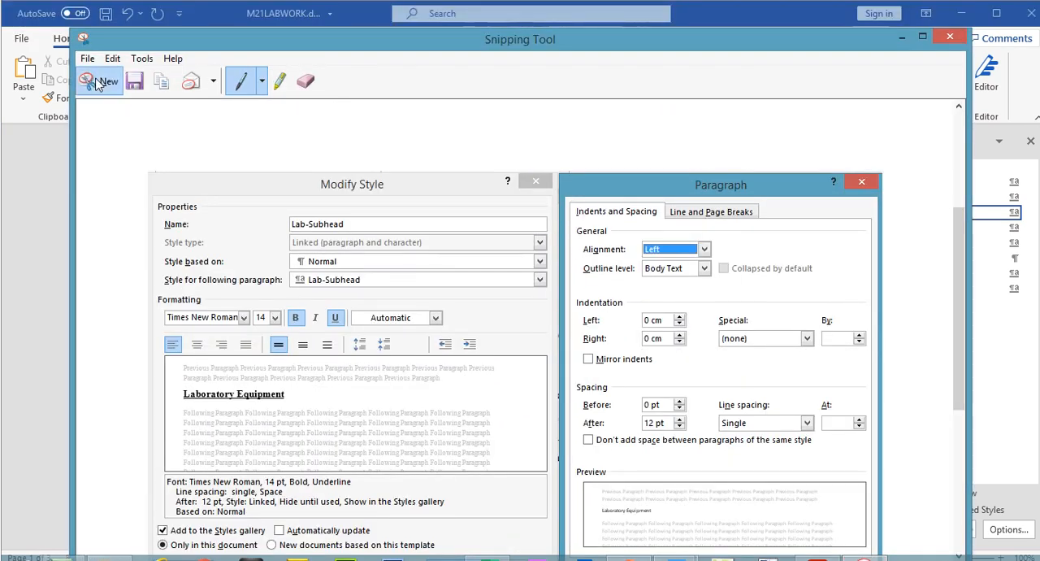
click(99, 59)
drag(120, 106, 853, 498)
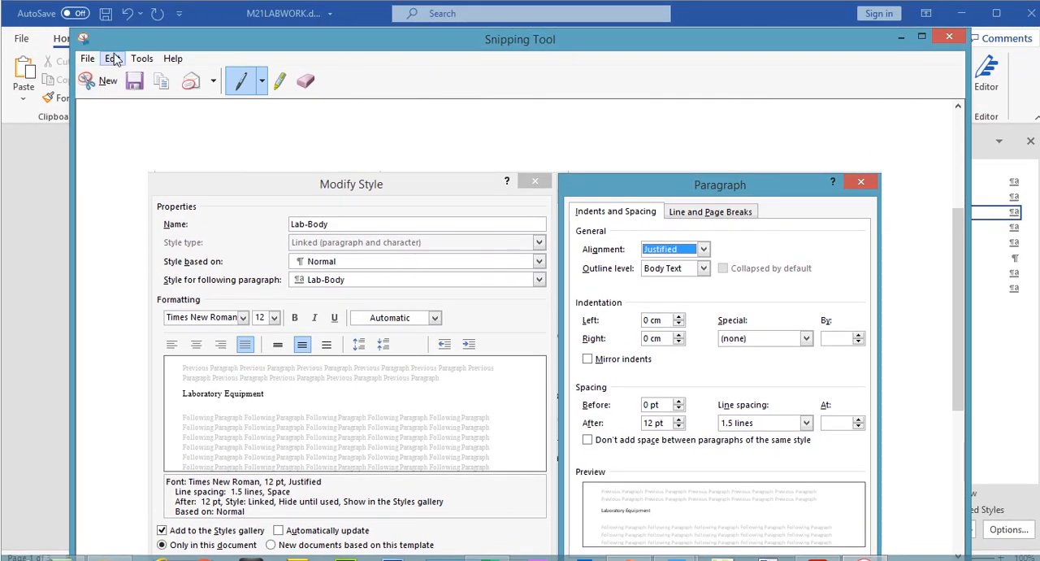
click(113, 36)
click(130, 76)
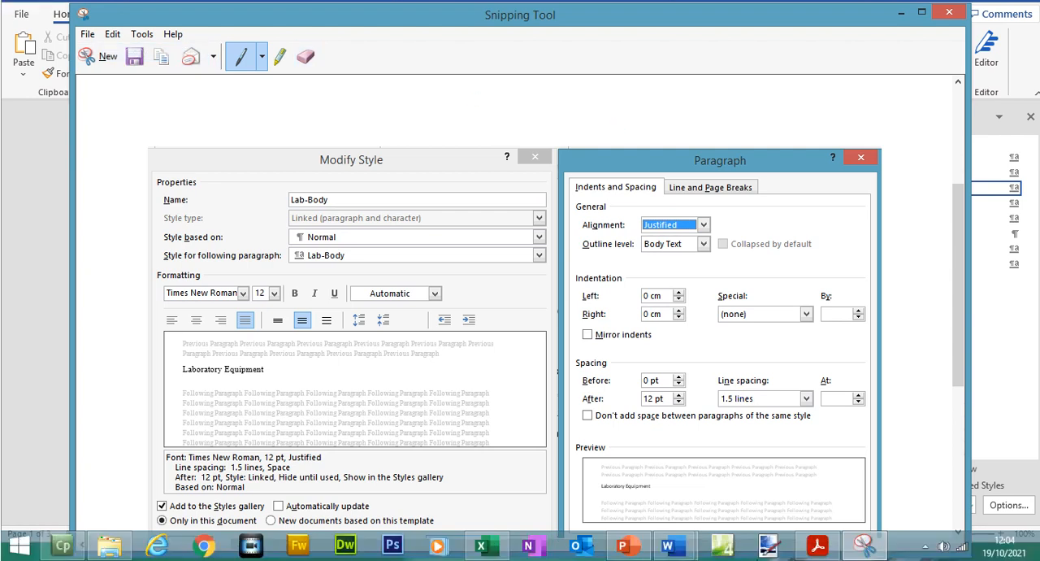
- Return to M21LABWORK and accept Lab-Body's paragraph settings and style definition
mouse_move(668, 545)
click(719, 482)
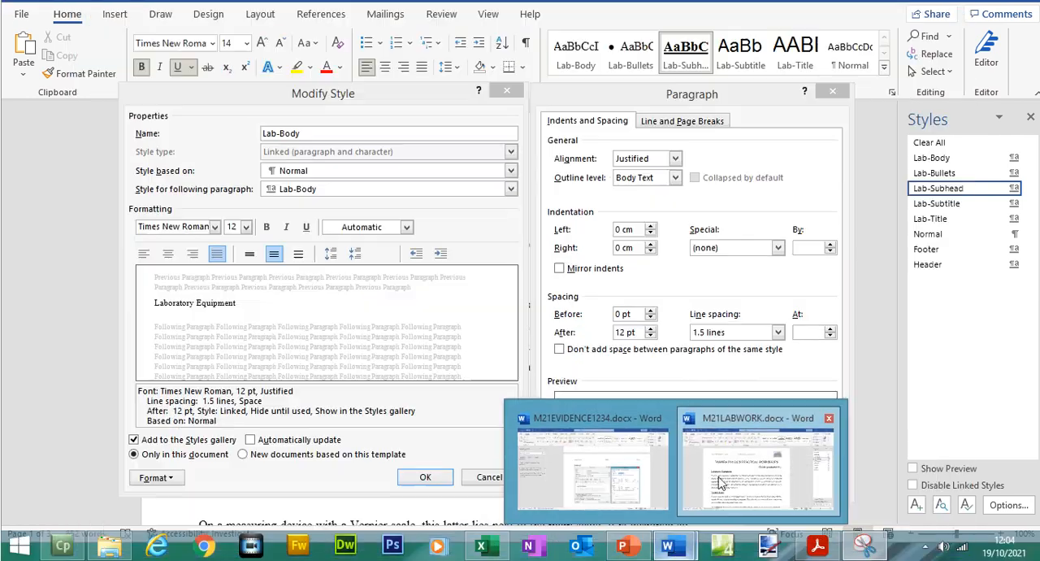
click(749, 482)
click(426, 478)
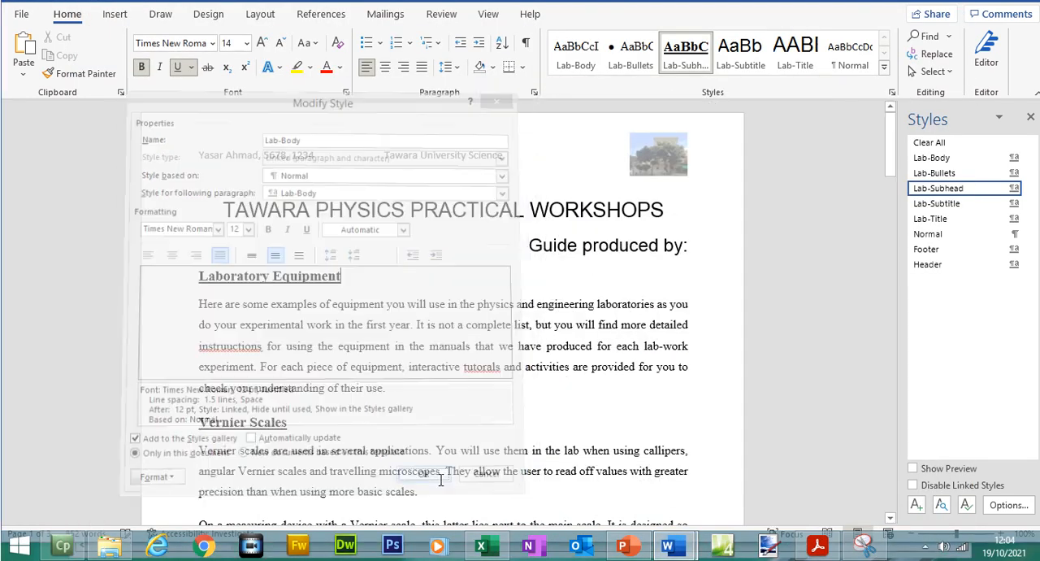
- Paste the Lab-Body capture below the Lab-Subhead one in M21EVIDENCE1234, separate them with a blank line and save the document
mouse_move(668, 543)
click(608, 473)
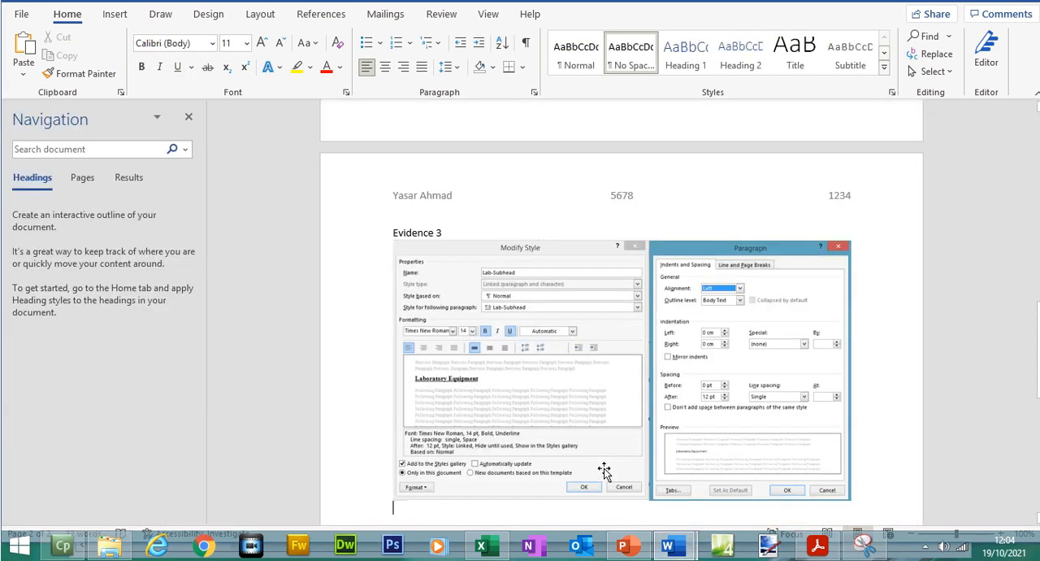
scroll(608, 473, down, 5)
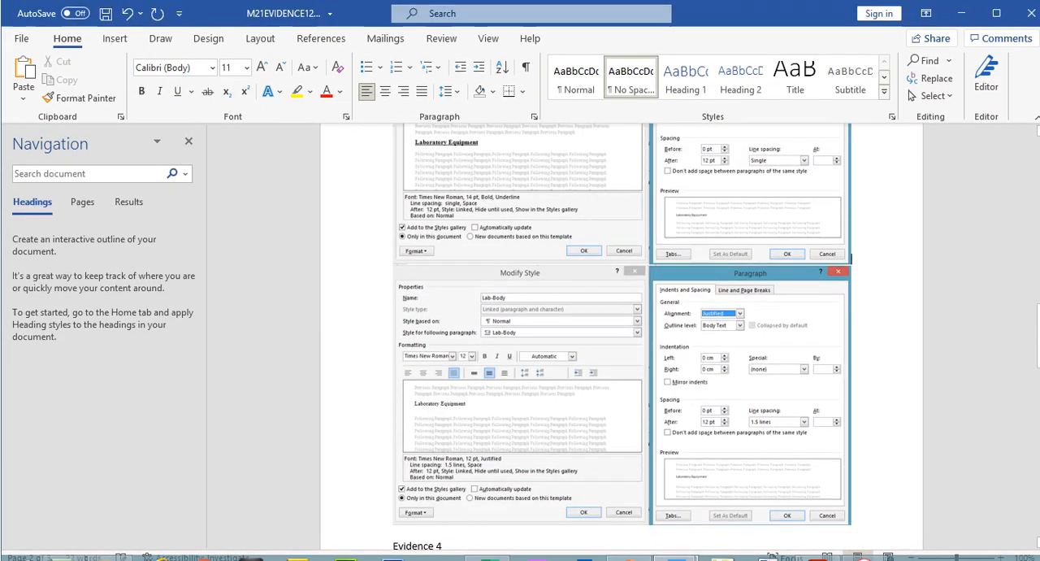
key(Return)
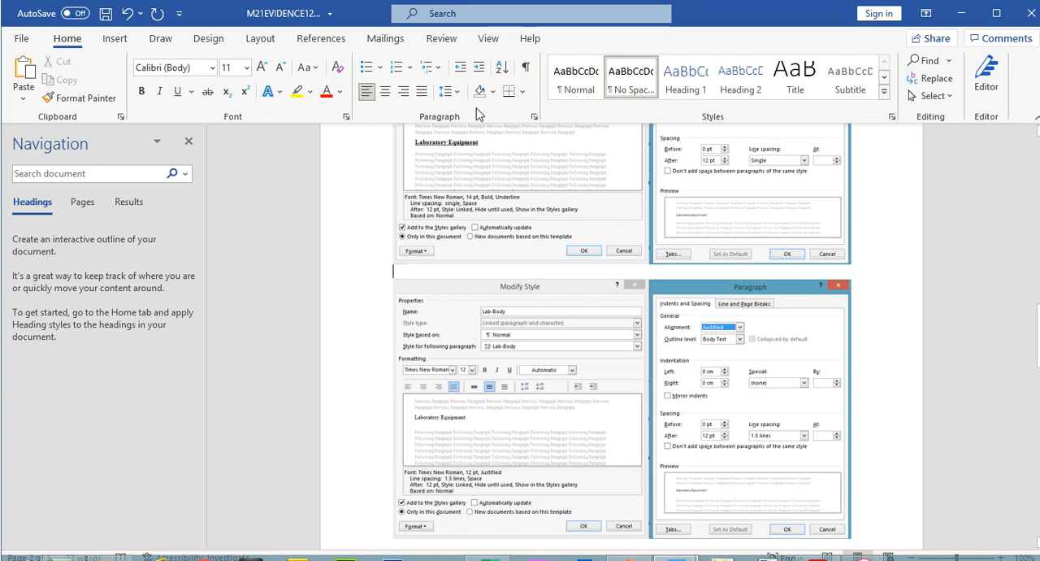
click(106, 13)
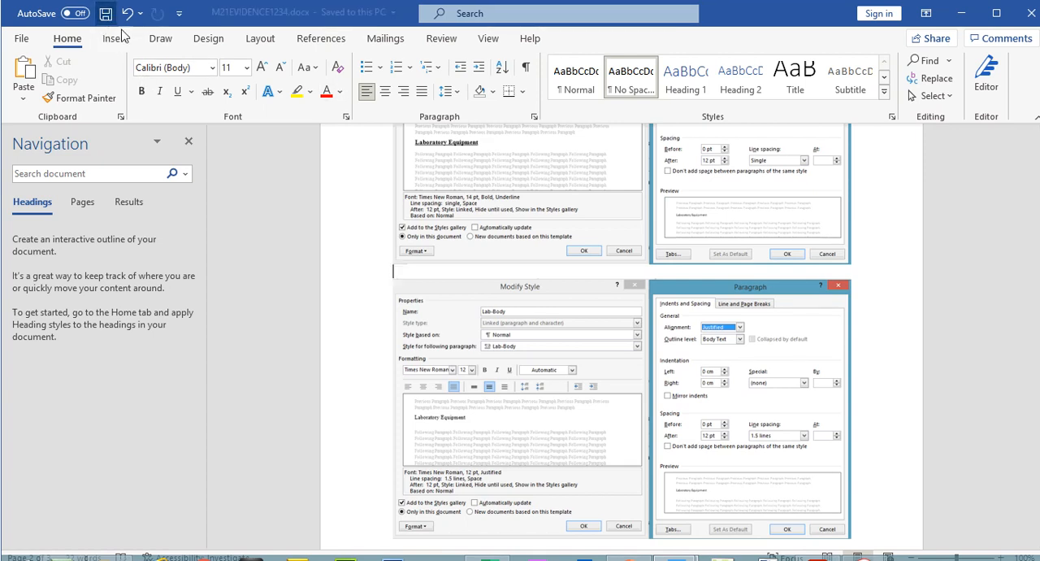
- Check question 6 in the exam paper and enter the candidate's full name after "Guide produced by:" in M21LABWORK
click(817, 560)
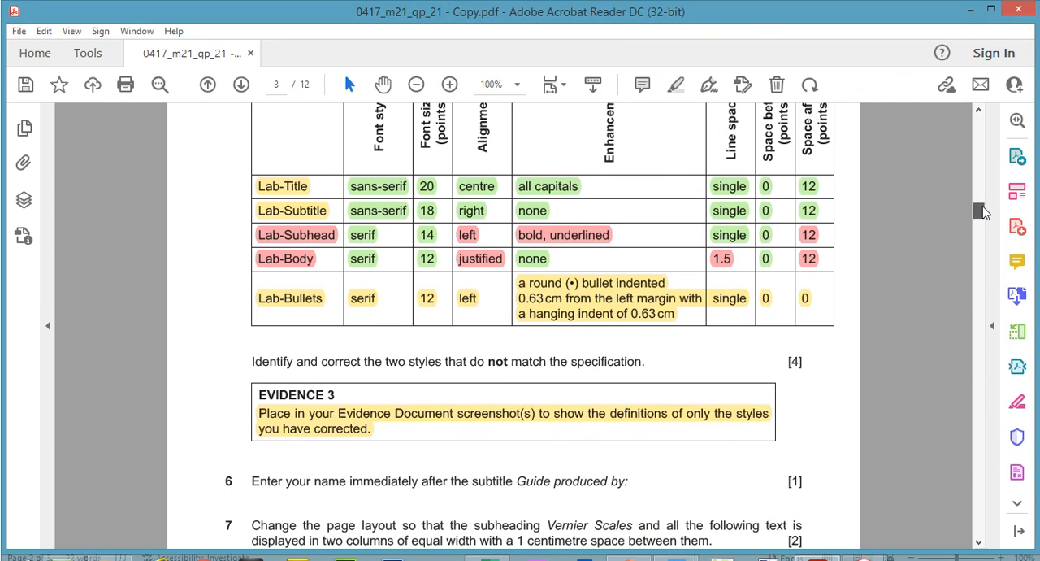
drag(982, 181, 984, 194)
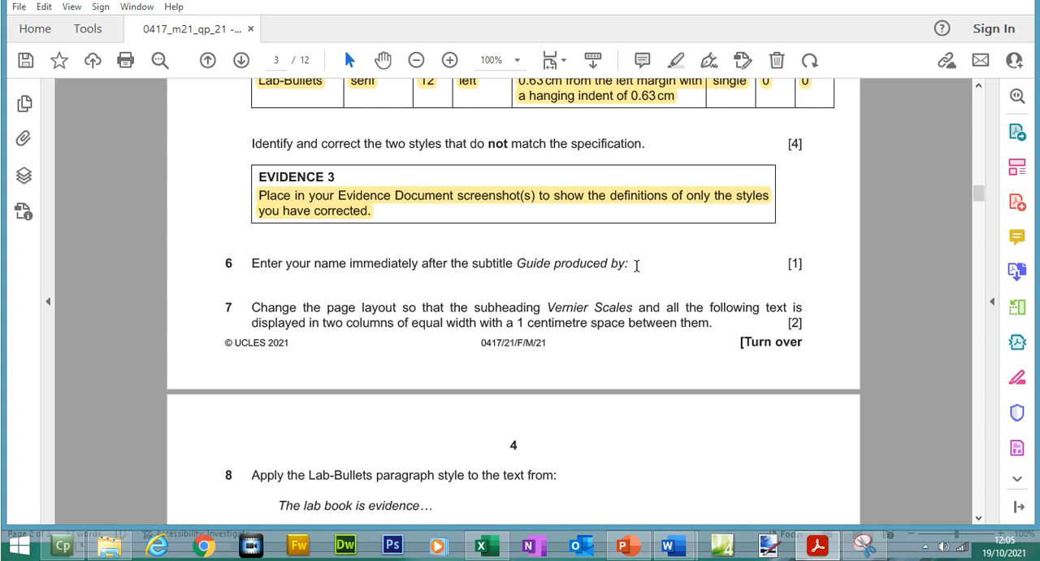
click(673, 545)
click(717, 497)
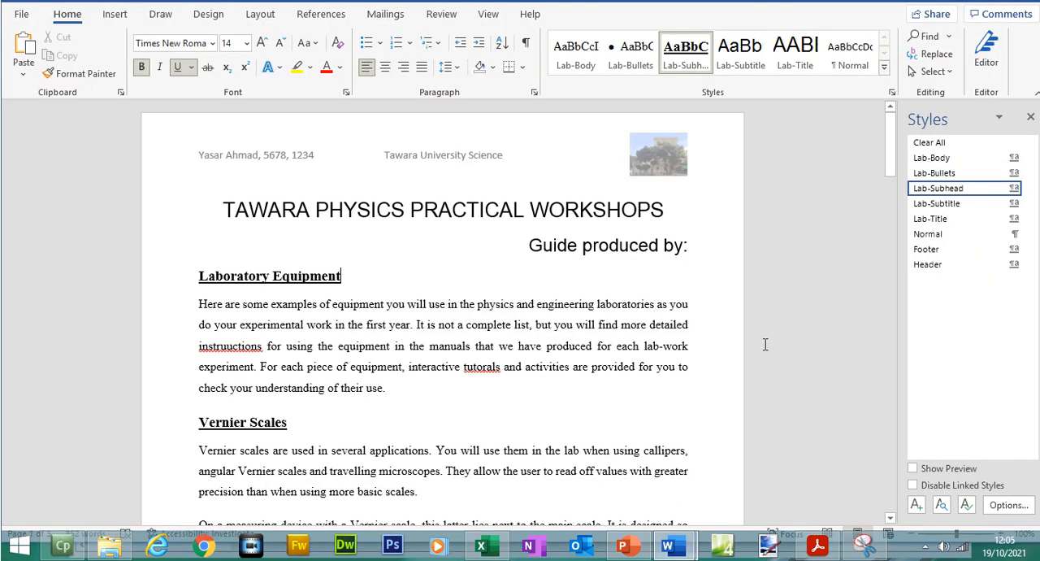
click(699, 287)
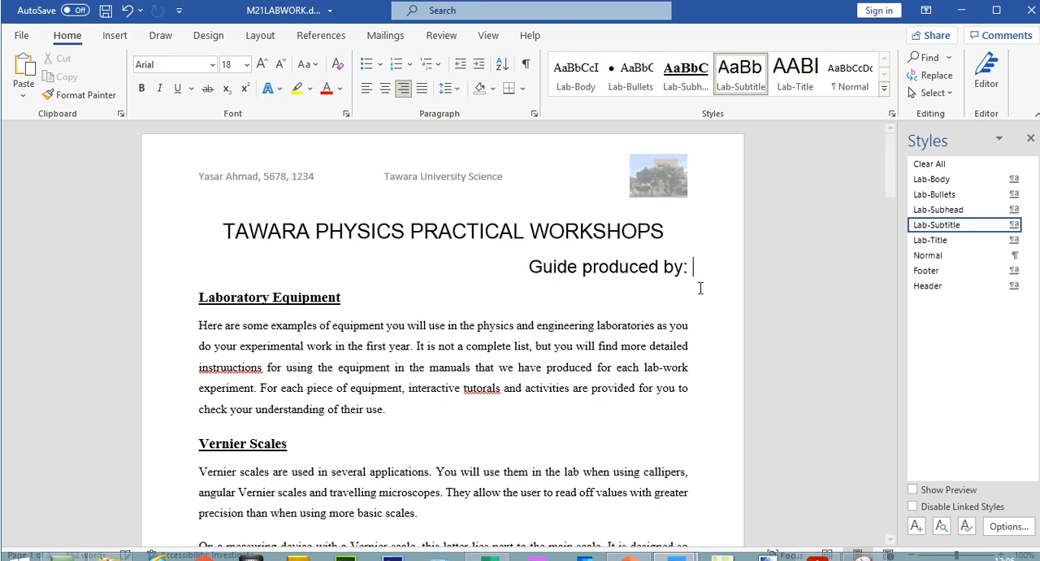
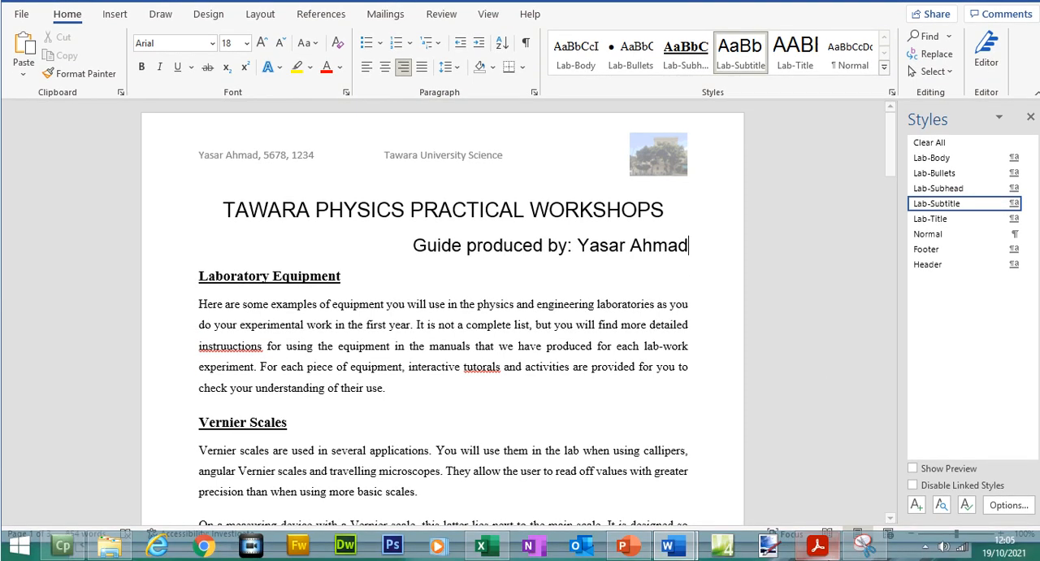
- Highlight "Vernier Scales", "displayed in two columns" and "1 centimetre space" in question 7 of the exam paper
click(818, 546)
drag(251, 278, 630, 279)
click(947, 282)
drag(984, 218, 986, 226)
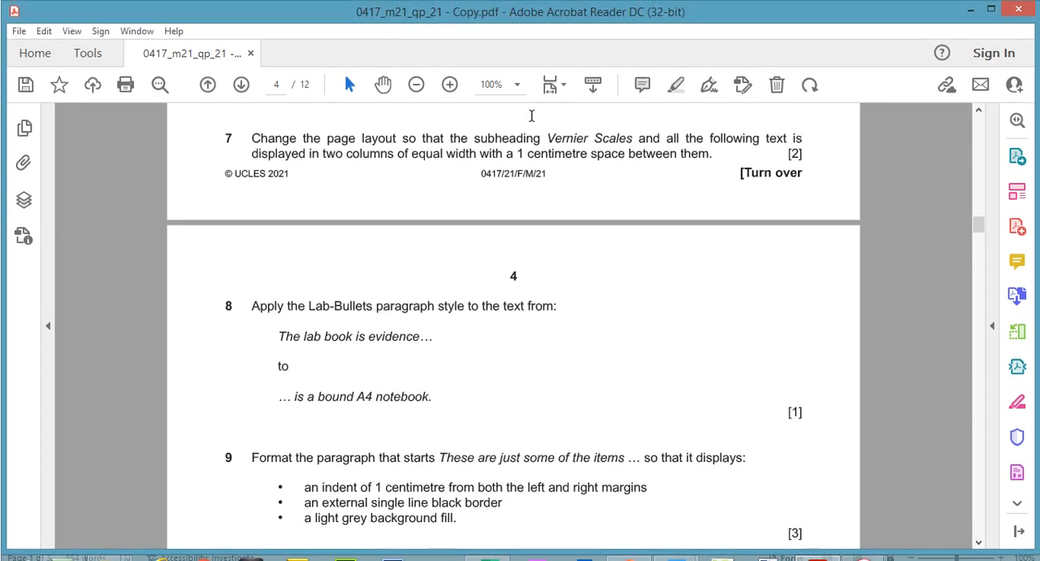
drag(545, 138, 633, 142)
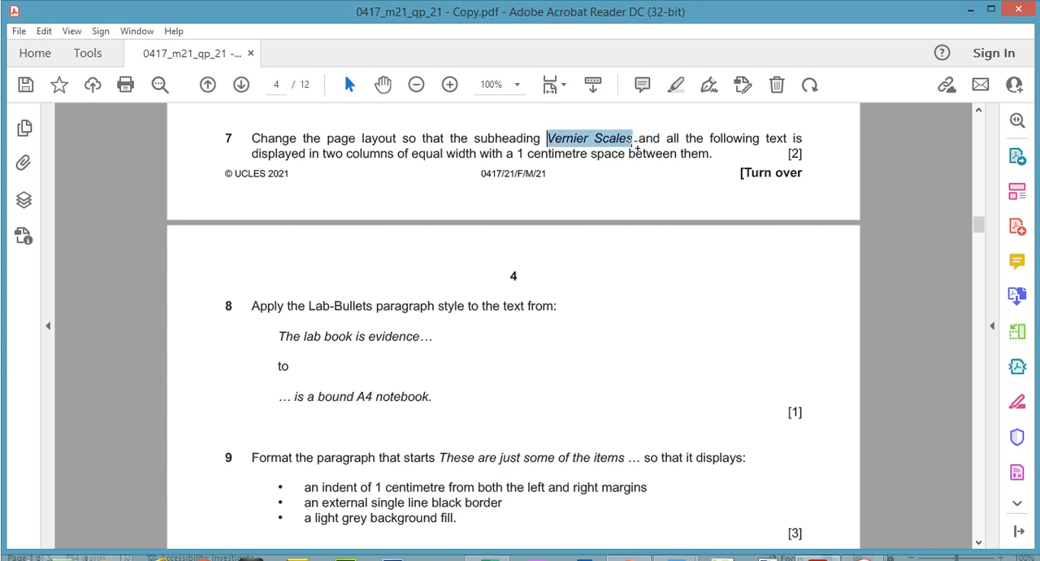
click(676, 112)
click(569, 140)
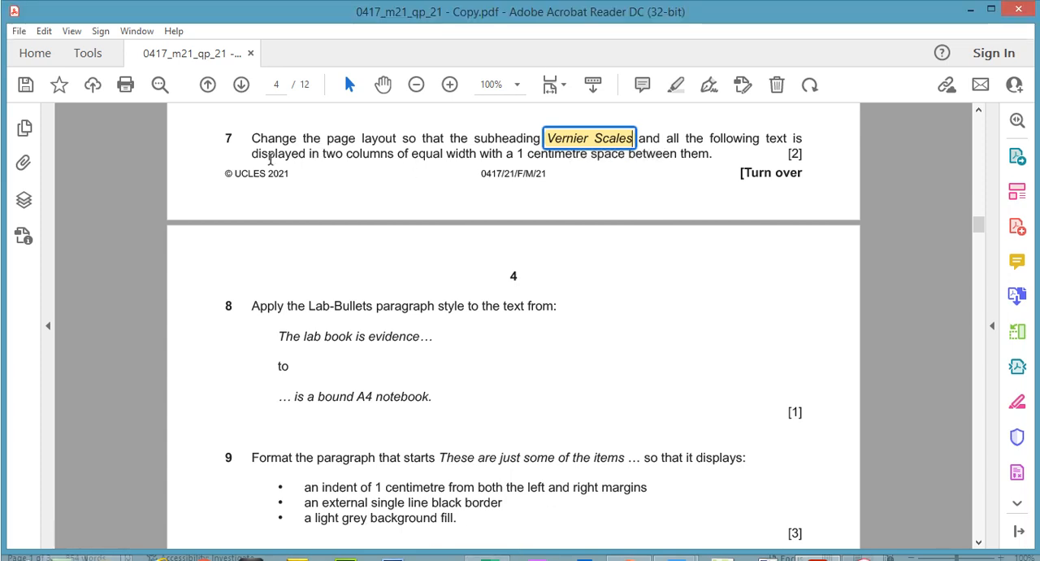
drag(253, 154, 394, 155)
click(676, 84)
drag(518, 155, 611, 154)
click(675, 84)
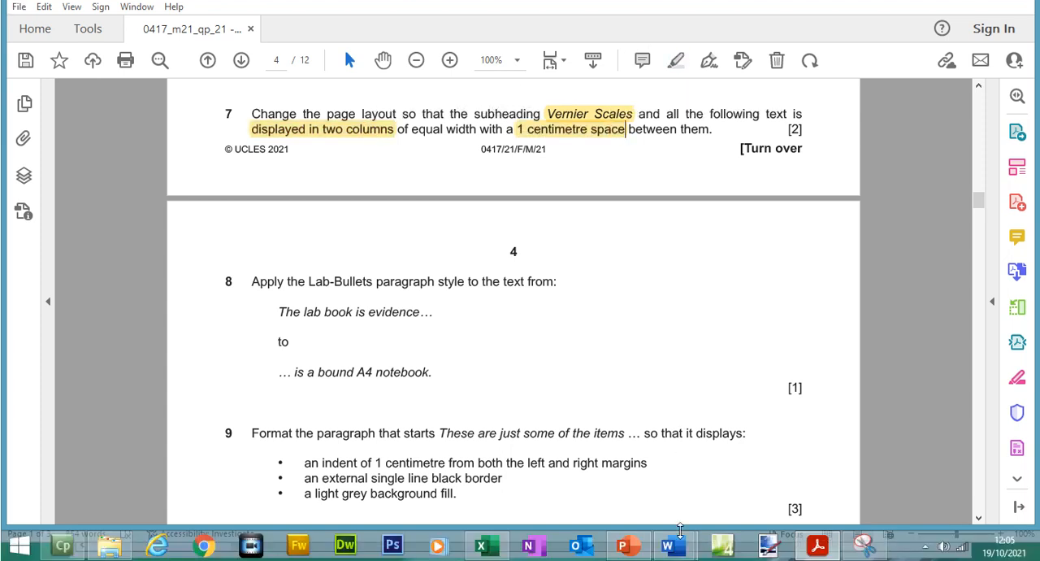
- In M21LABWORK, format everything from the Vernier Scales subheading to the document's end as two equal-width columns with 1 cm spacing
mouse_move(682, 553)
click(710, 488)
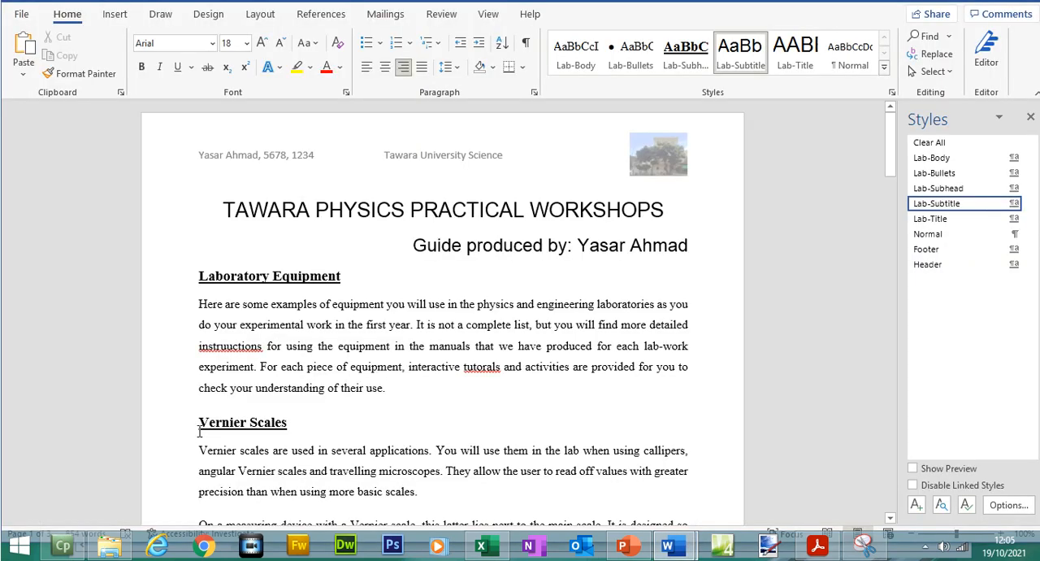
key(shift+Down)
key(shift+Down)
key(shift+Down)
key(shift+Down)
key(shift+Down)
key(shift+Down)
key(shift+Down)
key(shift+Down)
key(shift+Down)
key(shift+Down)
key(shift+Down)
key(shift+Down)
key(shift+Down)
key(shift+Down)
key(shift+Down)
key(shift+Down)
key(shift+Down)
key(shift+Down)
key(shift+Down)
key(shift+Down)
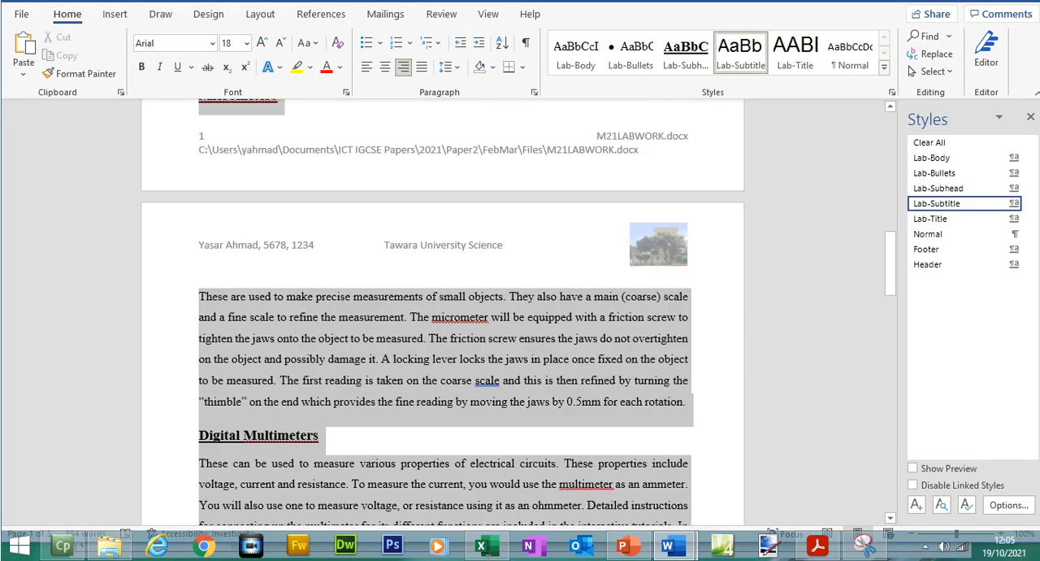
key(shift+Down)
key(shift+Down)
key(shift+Down)
key(shift+Down)
key(shift+Down)
key(shift+Down)
key(shift+Down)
key(shift+Down)
key(shift+Down)
key(shift+Down)
key(shift+Down)
key(shift+Down)
key(shift+Down)
key(shift+Down)
key(shift+Down)
key(shift+Down)
key(shift+Down)
key(shift+Down)
key(shift+Down)
key(shift+Down)
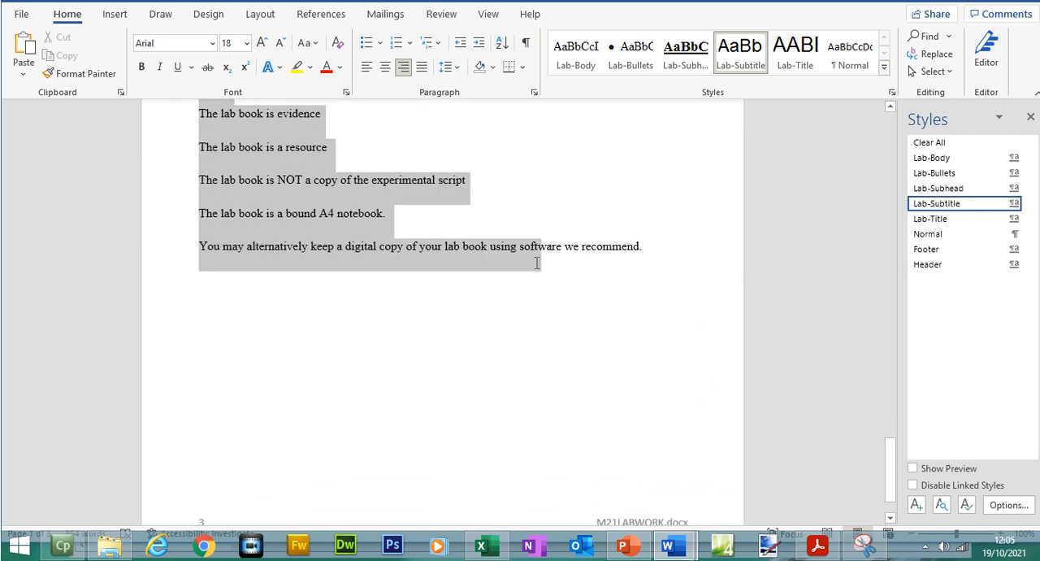
click(260, 30)
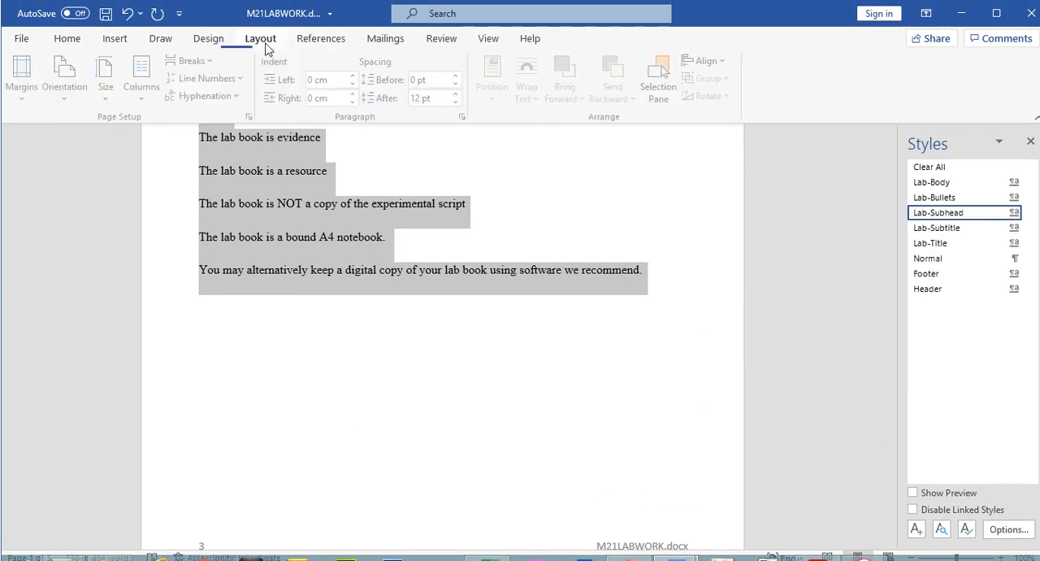
click(134, 98)
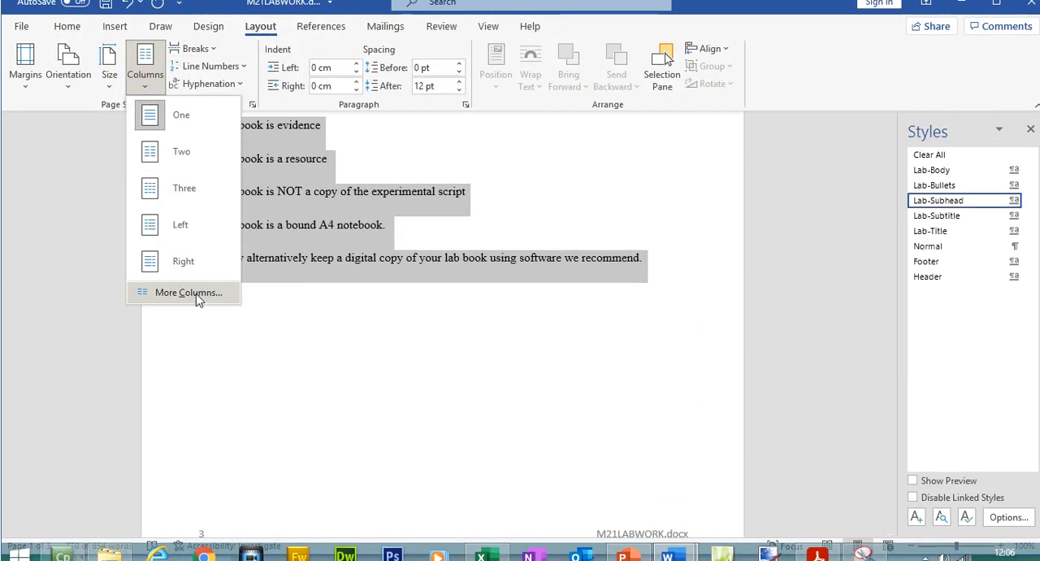
click(196, 305)
click(469, 178)
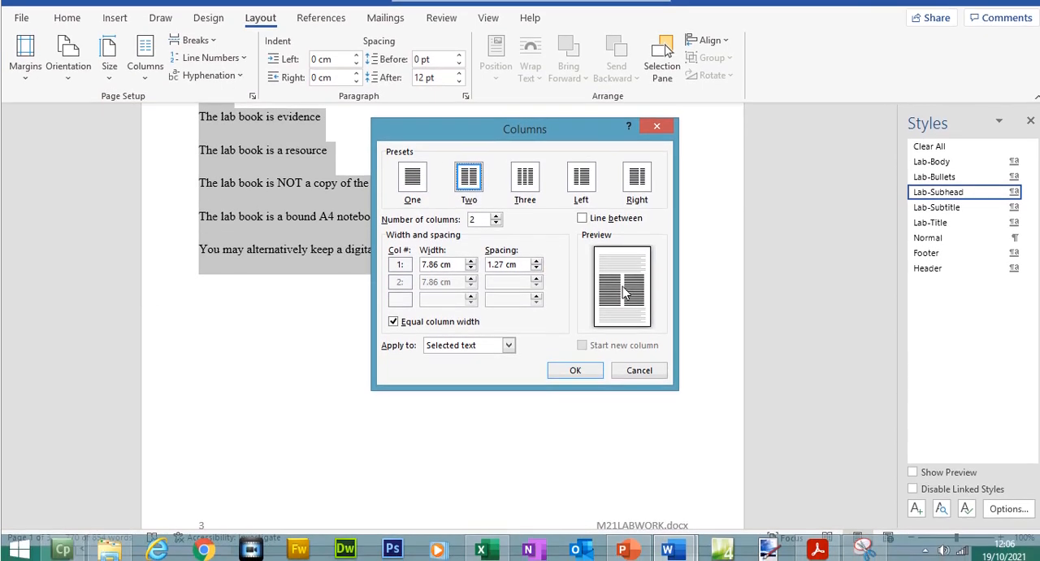
click(535, 280)
click(536, 280)
click(535, 281)
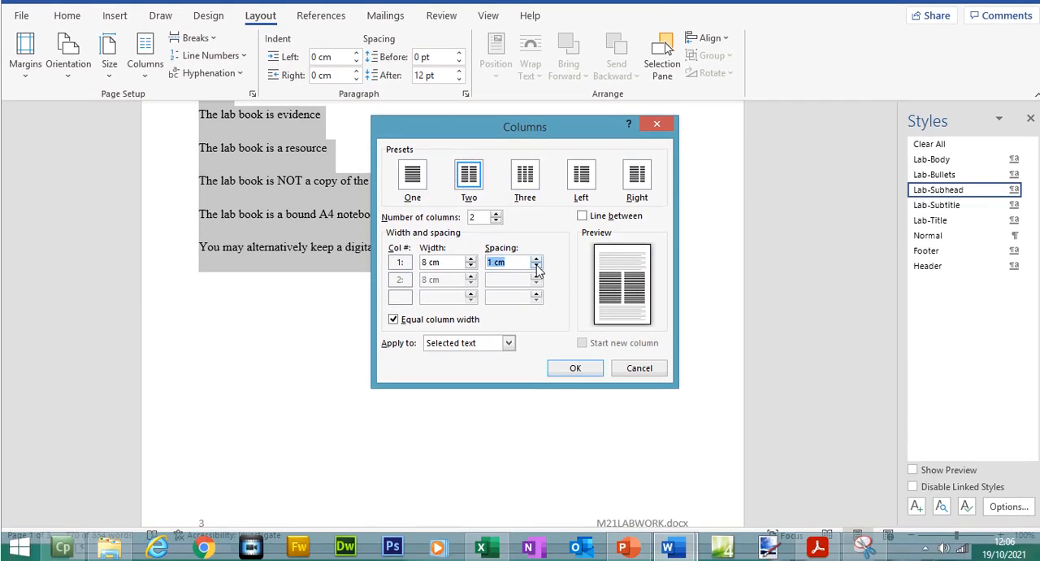
click(569, 369)
drag(893, 456, 863, 176)
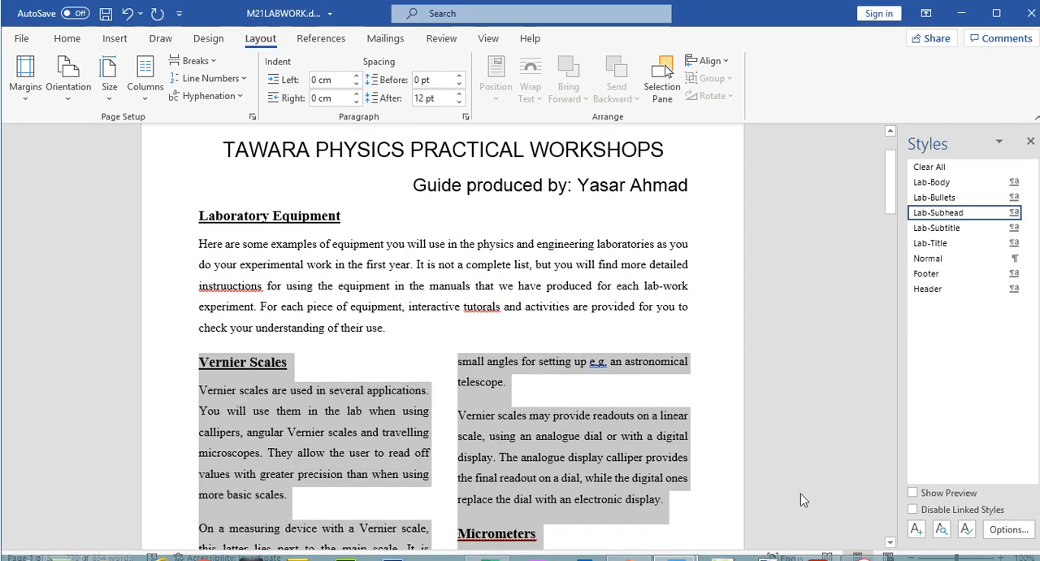
- Switch to the exam paper and highlight question 8's text range from "The lab book is evidence…" to "… is a bound A4 notebook."
click(817, 560)
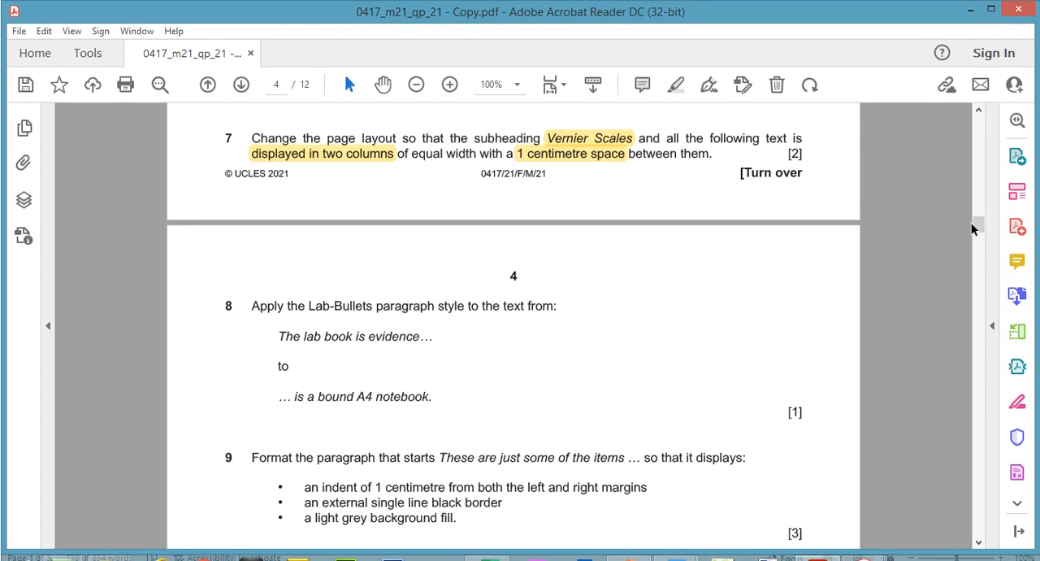
drag(980, 231, 980, 235)
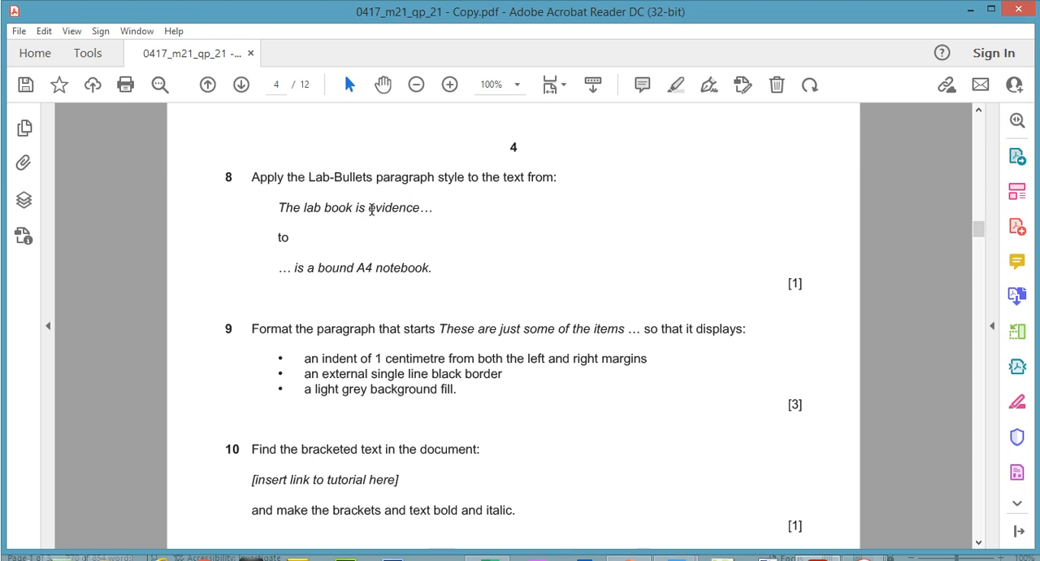
drag(319, 227, 443, 293)
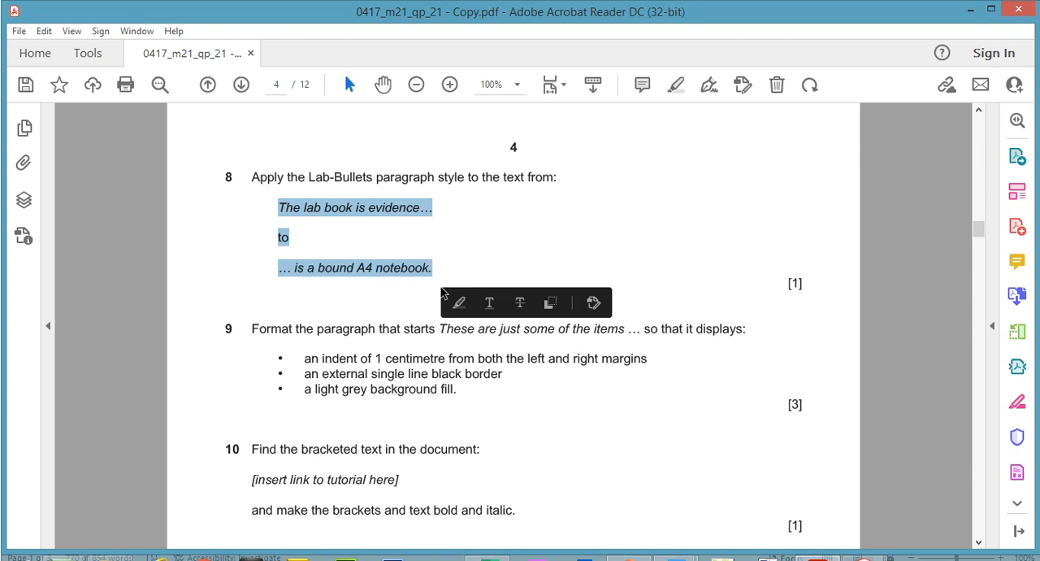
click(675, 84)
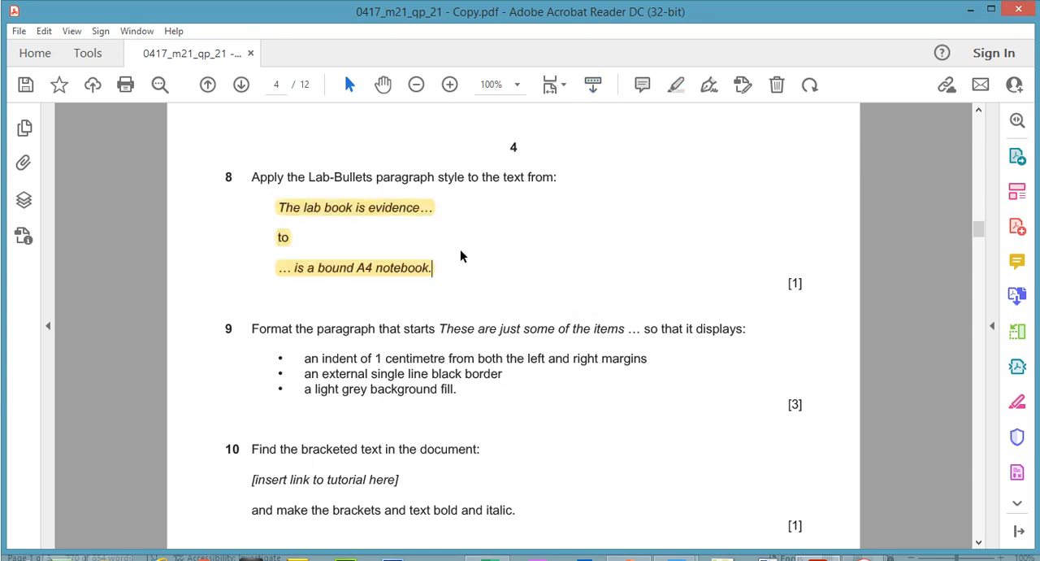
- Switch to M21LABWORK and apply the Lab-Bullets style to the lines from "The lab book is evidence" to "The lab book is a bound A4 notebook."
mouse_move(668, 546)
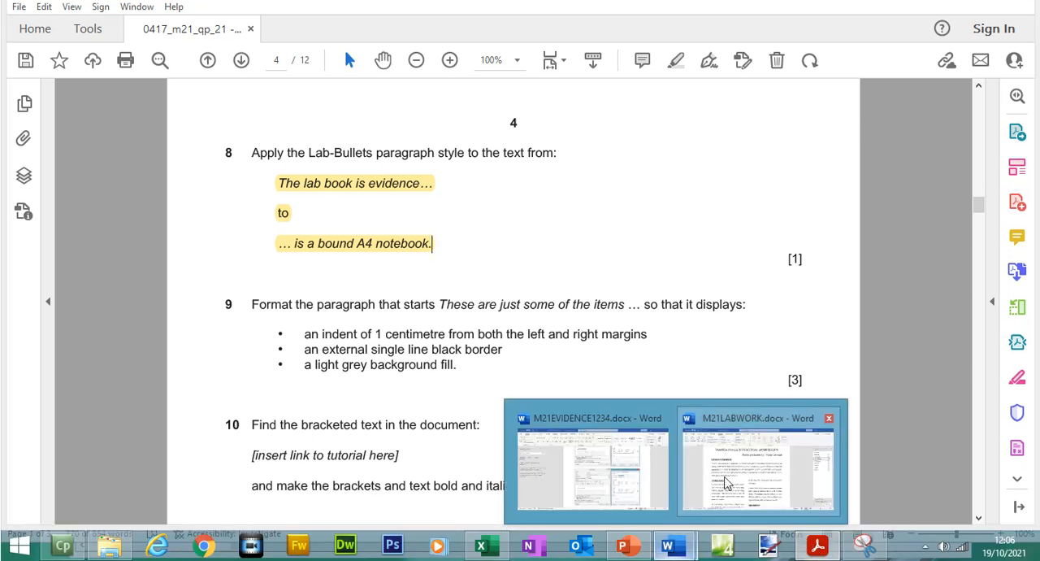
click(725, 482)
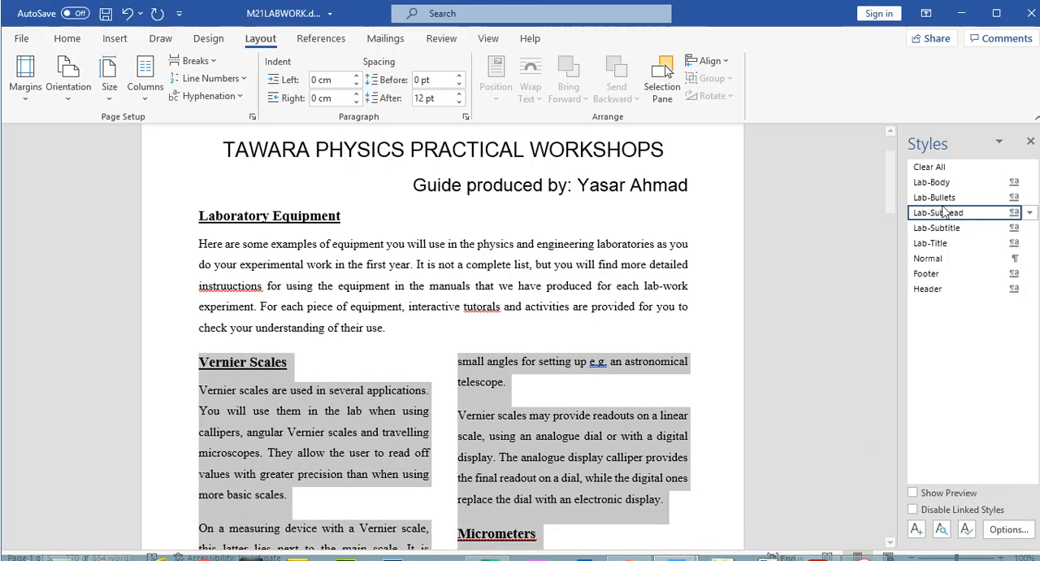
drag(894, 145, 936, 409)
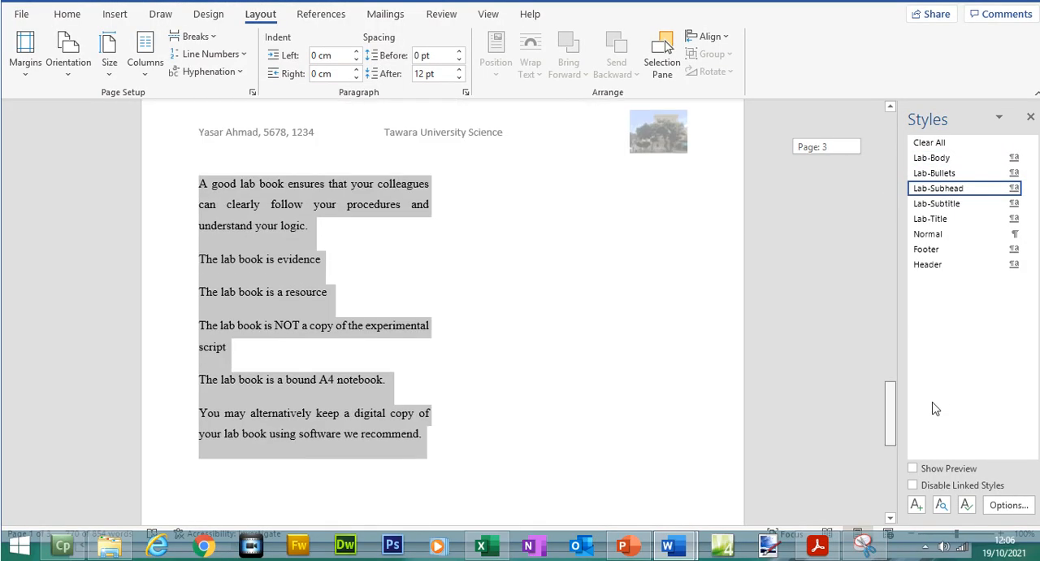
click(536, 373)
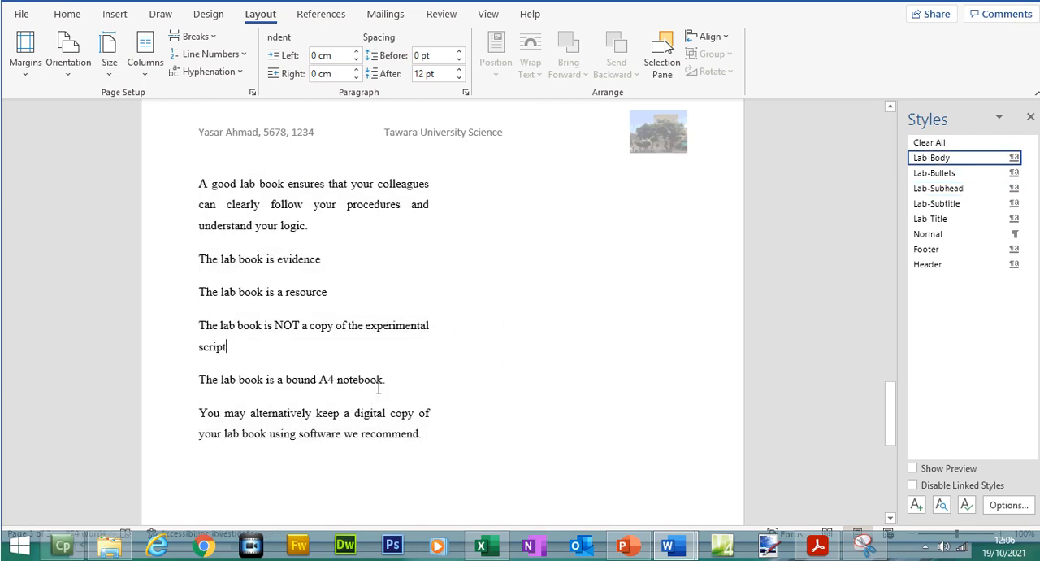
drag(393, 379, 196, 268)
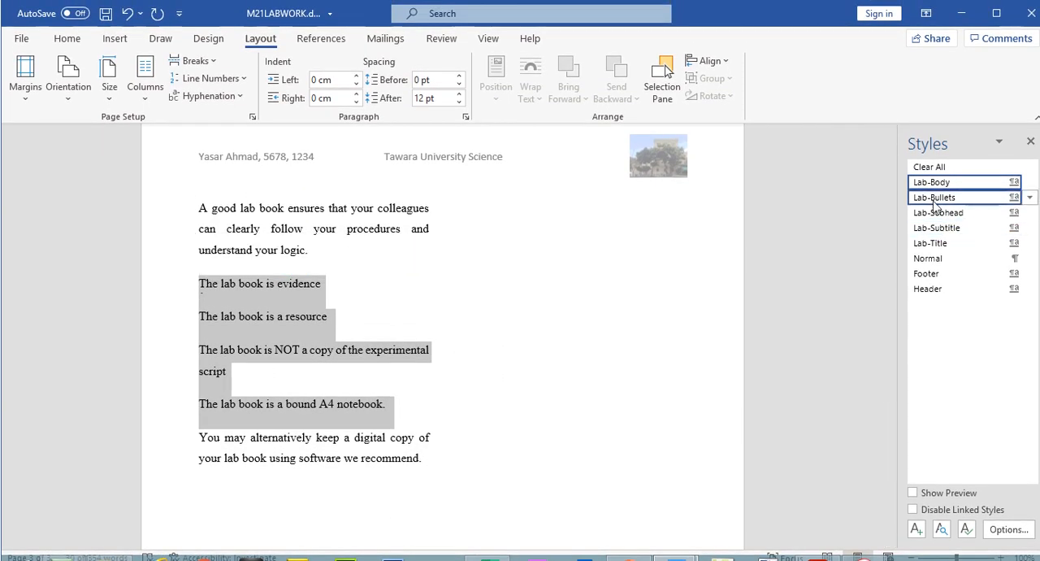
click(934, 197)
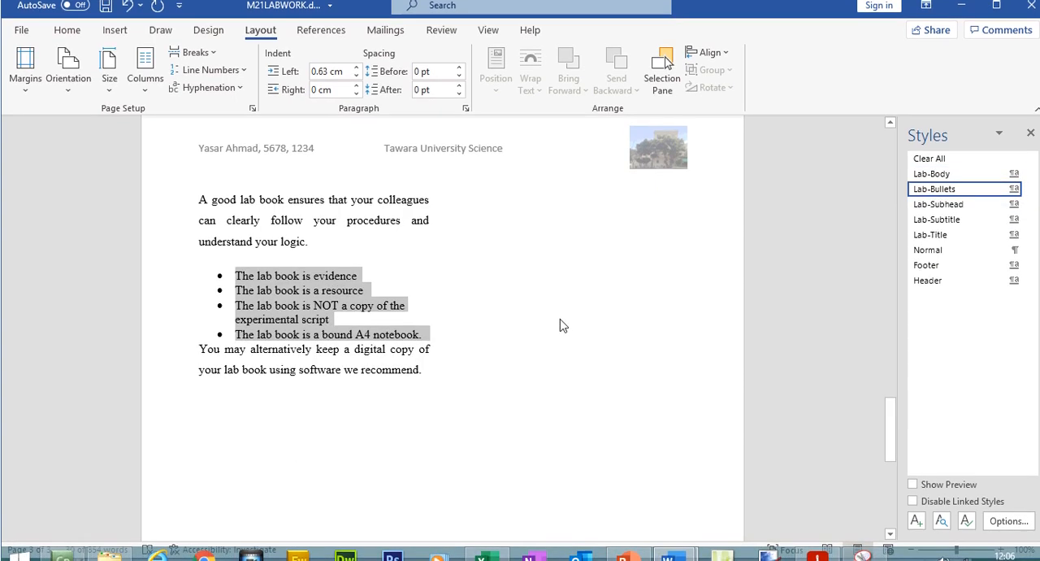
- Switch to the exam paper and copy "These are just some of the items" from question 9
click(818, 546)
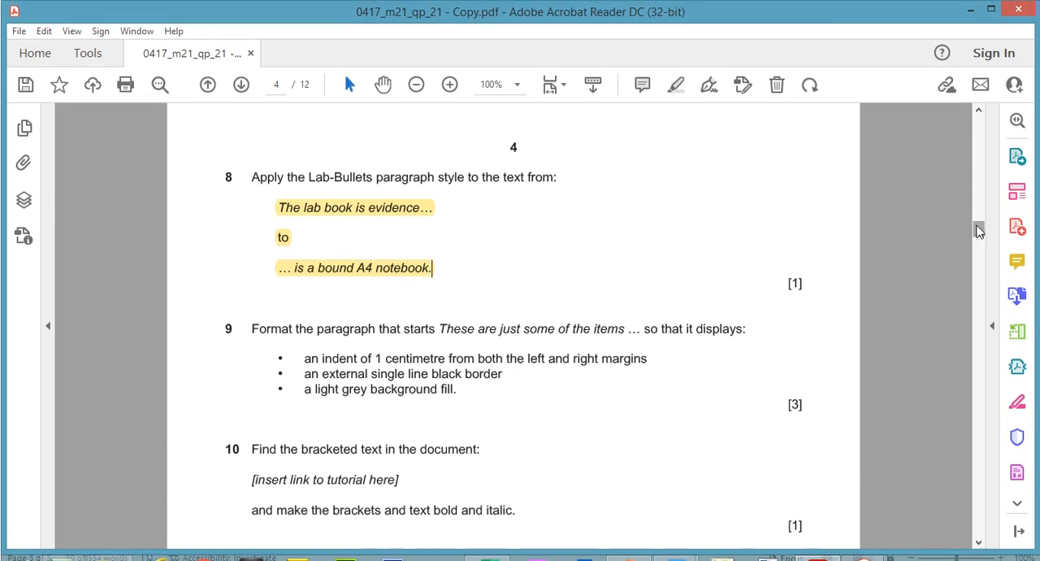
drag(979, 231, 979, 234)
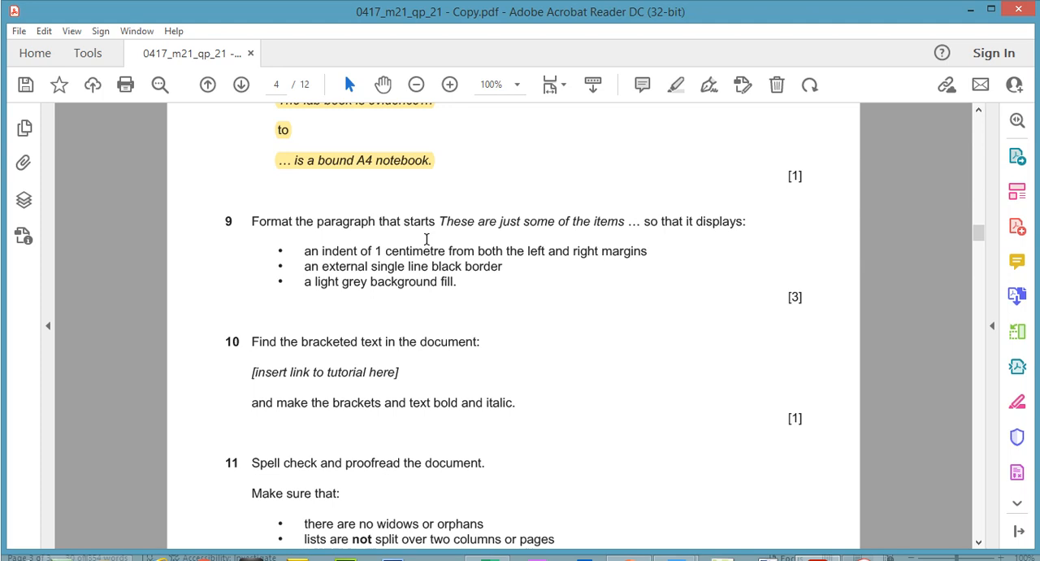
drag(440, 220, 619, 226)
right_click(617, 227)
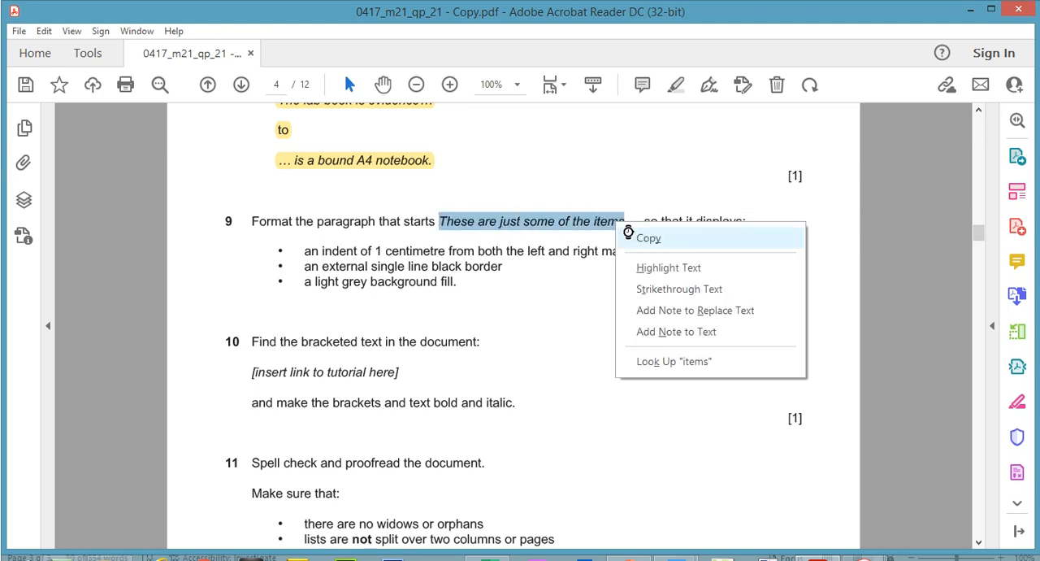
click(646, 238)
- Return to M21LABWORK and search the document for the copied phrase "These are just some of the items"
mouse_move(669, 545)
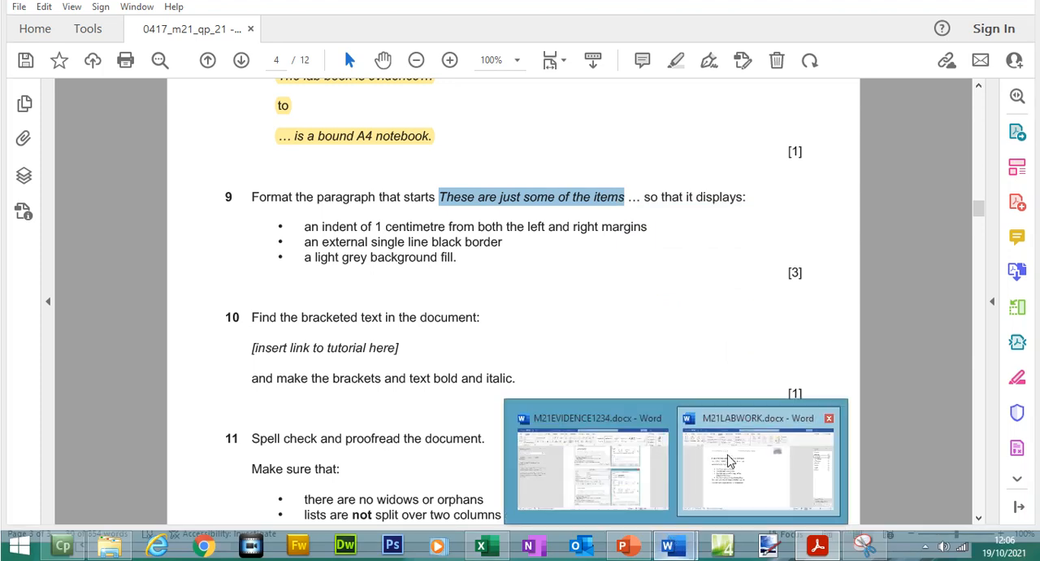
click(729, 460)
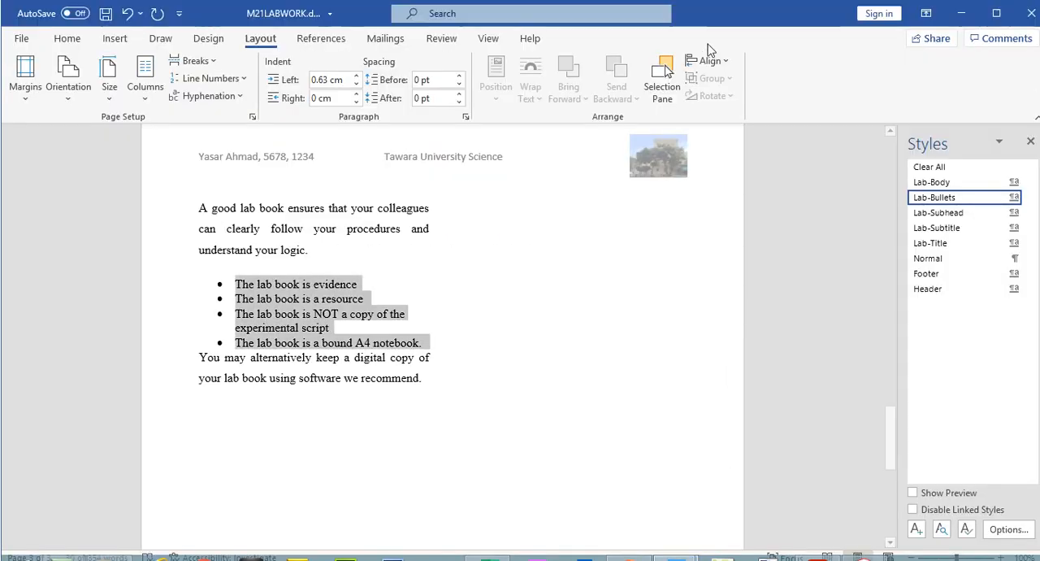
click(65, 22)
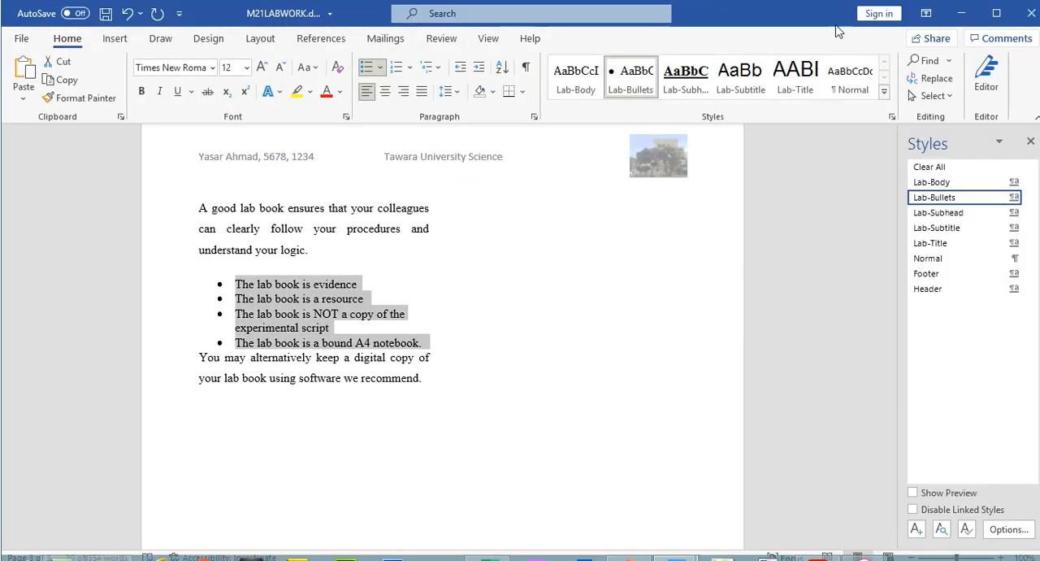
click(915, 59)
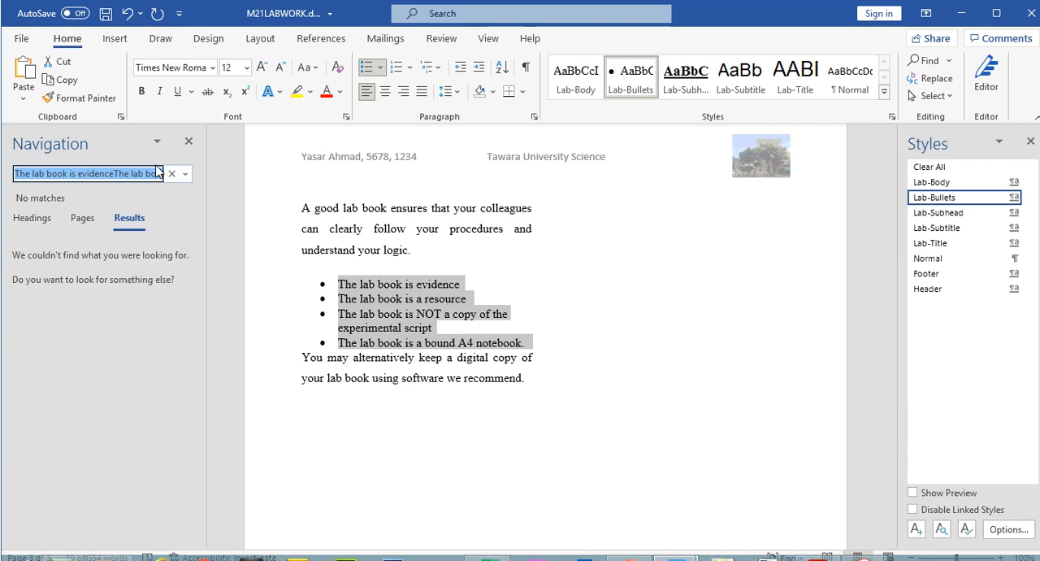
click(171, 173)
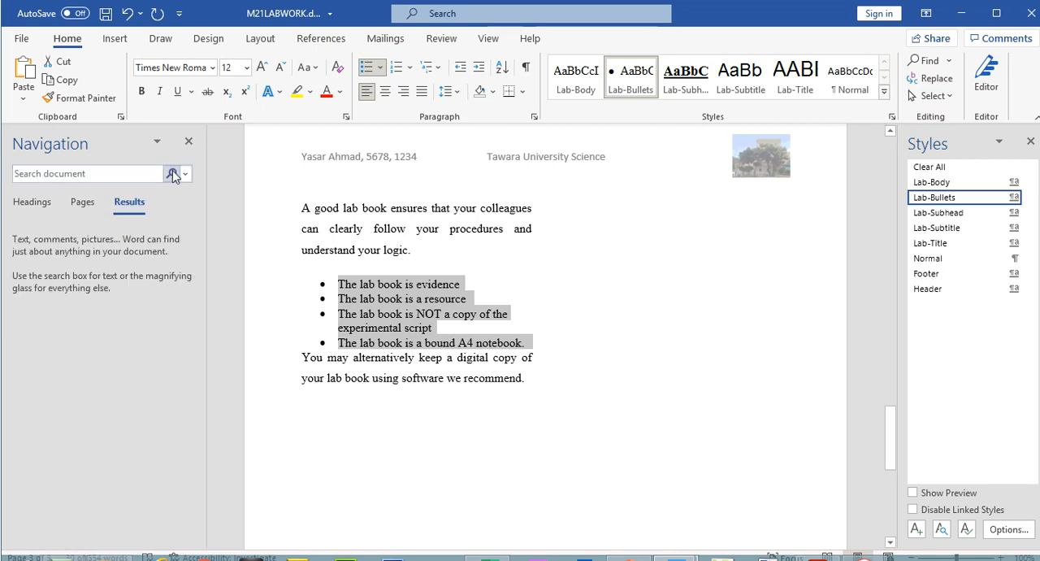
click(105, 174)
key(ctrl+v)
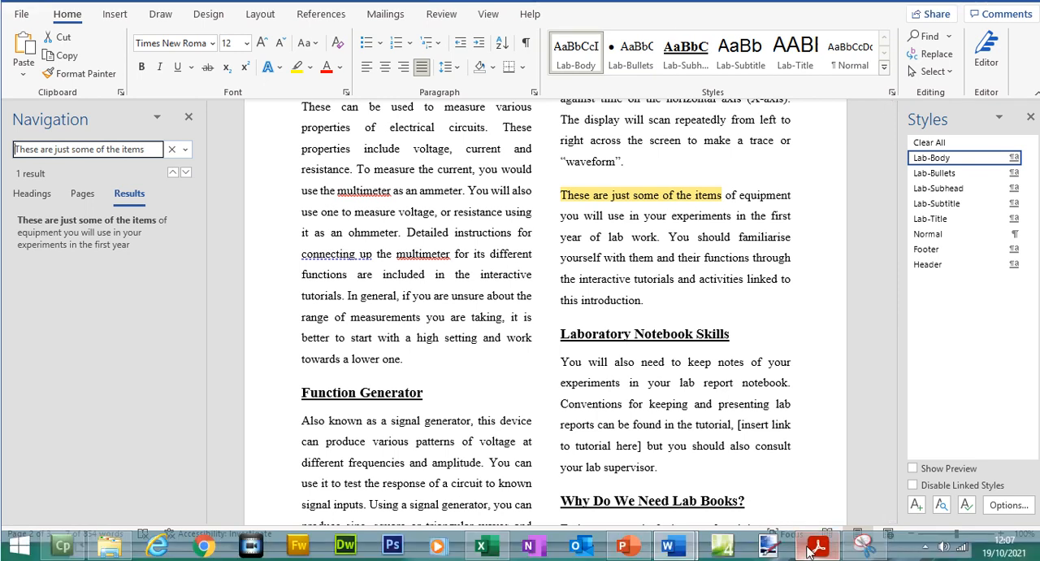
- Switch to the exam paper and review question 9's indent, border and background fill requirements
click(813, 548)
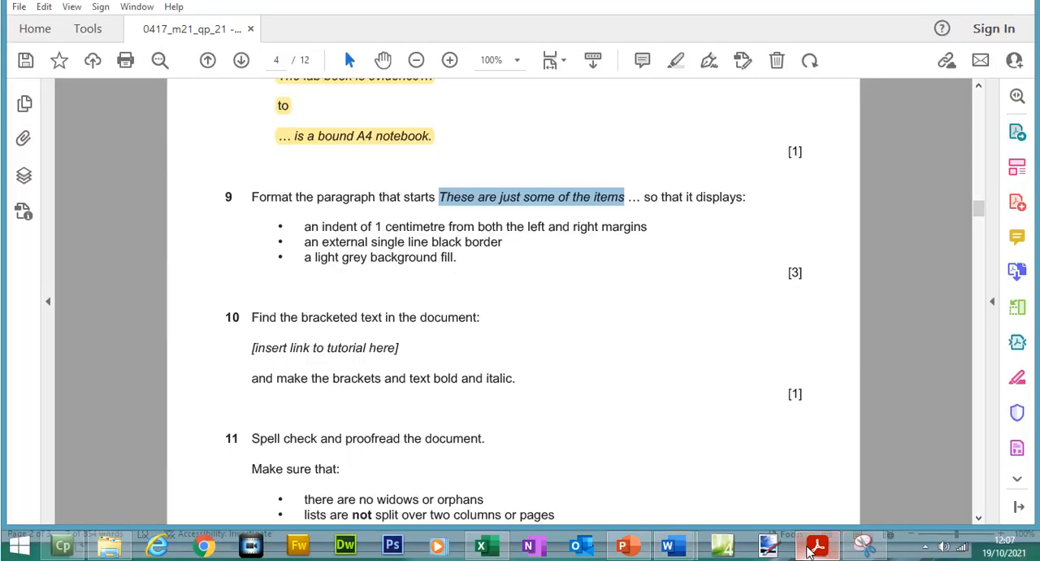
drag(306, 251, 634, 263)
mouse_move(306, 266)
mouse_down()
mouse_move(480, 266)
mouse_move(488, 276)
mouse_up()
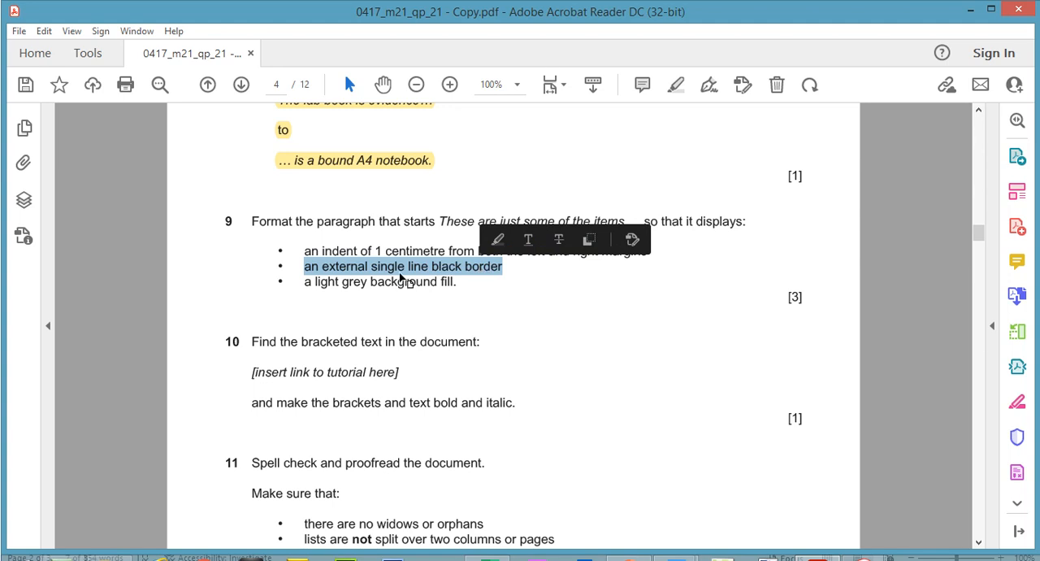
drag(316, 282, 458, 282)
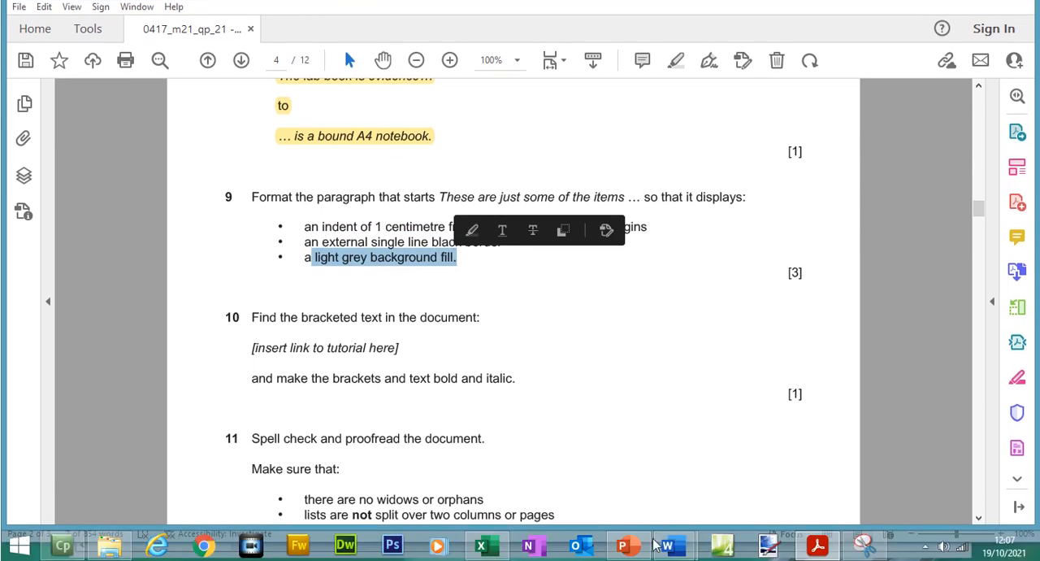
- In M21LABWORK, indent the paragraph starting "These are just some of the items" by 1 cm on both left and right
mouse_move(685, 552)
click(744, 450)
drag(662, 299, 561, 195)
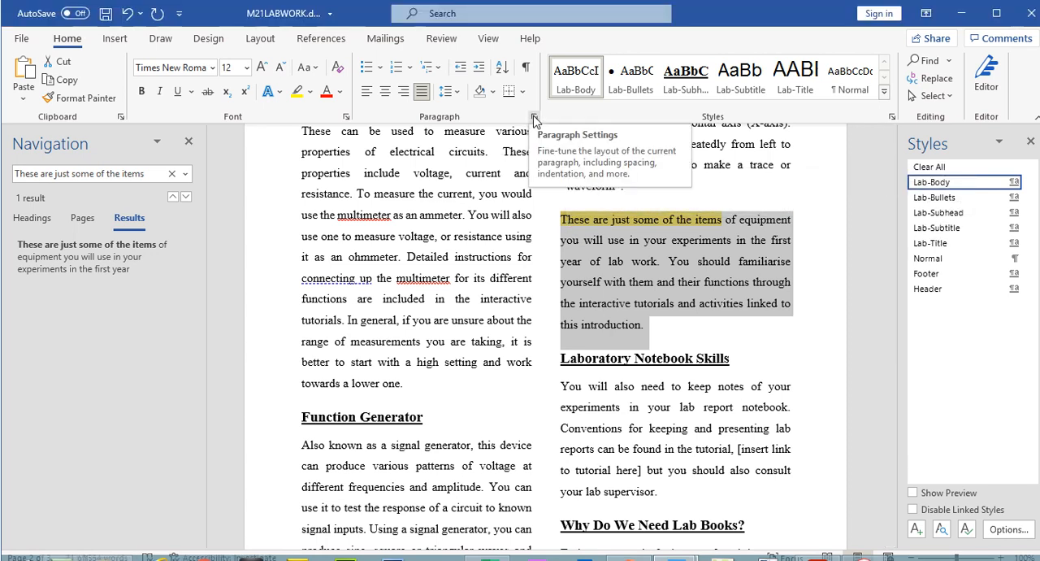
click(535, 120)
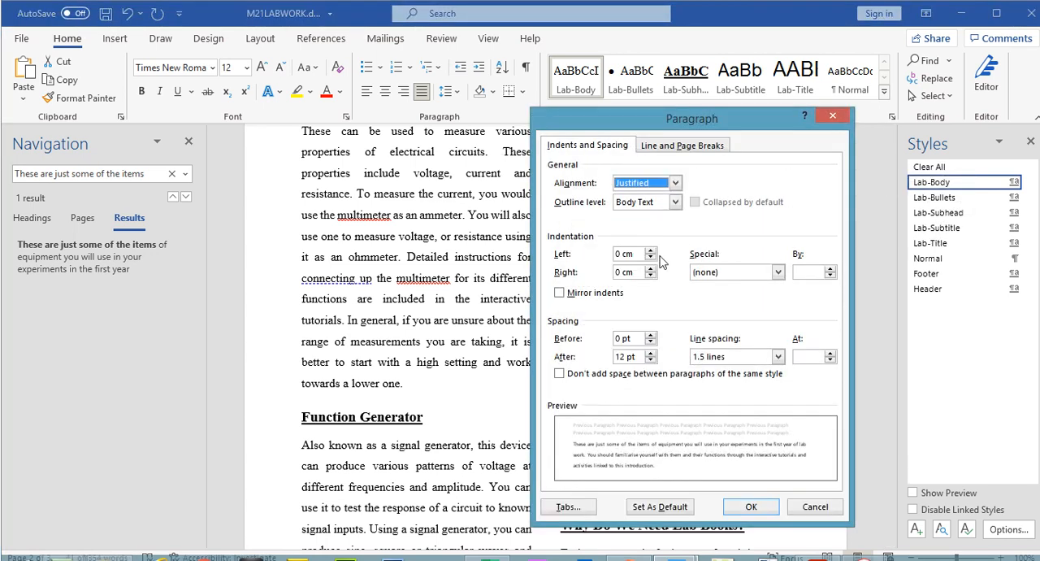
click(651, 252)
click(651, 251)
click(651, 251)
click(651, 251)
click(651, 251)
click(651, 251)
click(651, 251)
click(651, 251)
click(652, 251)
click(651, 252)
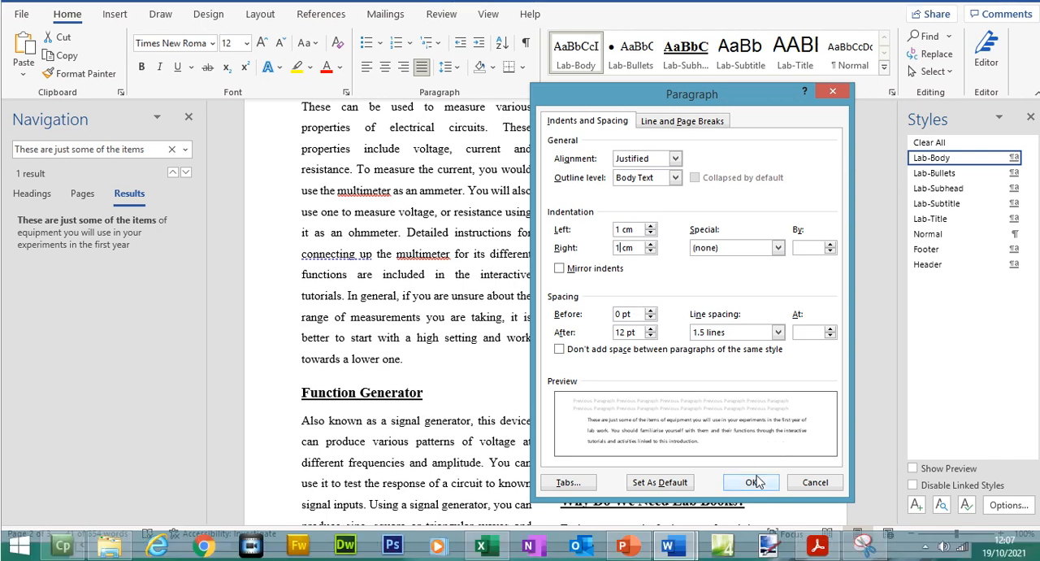
click(753, 482)
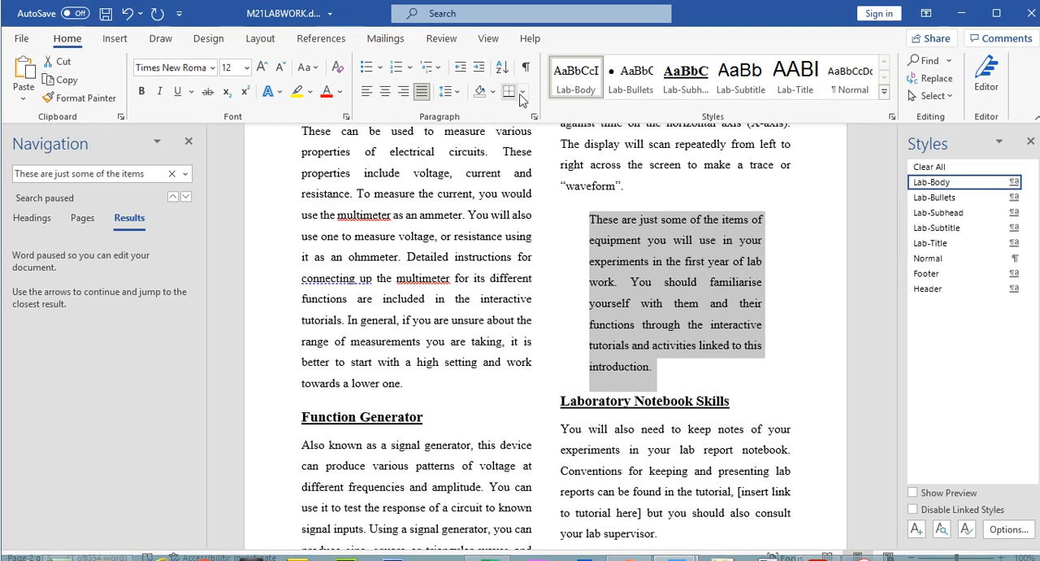
- Add outside borders and a light grey background fill to the indented "These are just some of the items" paragraph
click(523, 85)
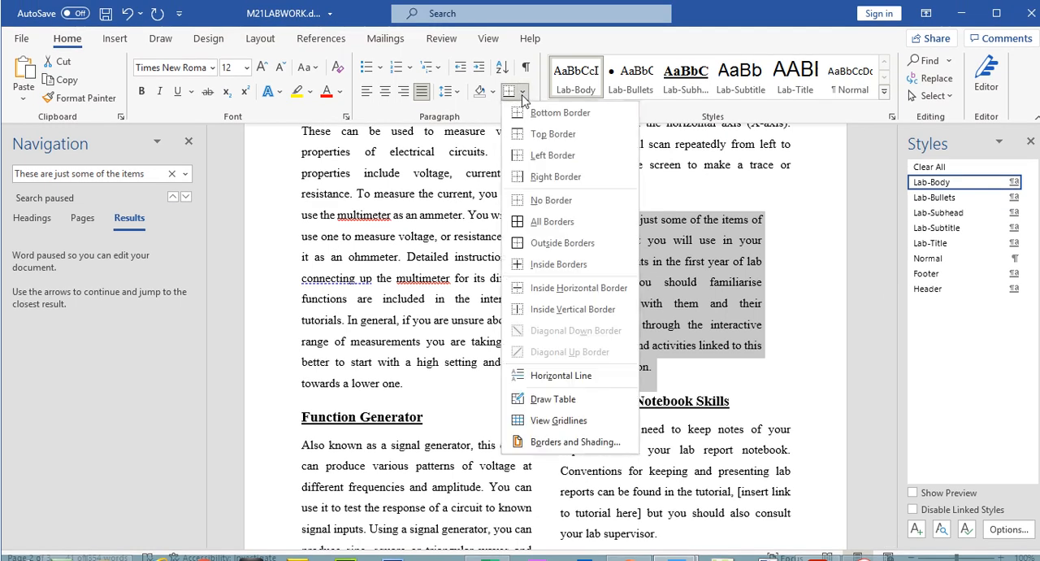
click(550, 244)
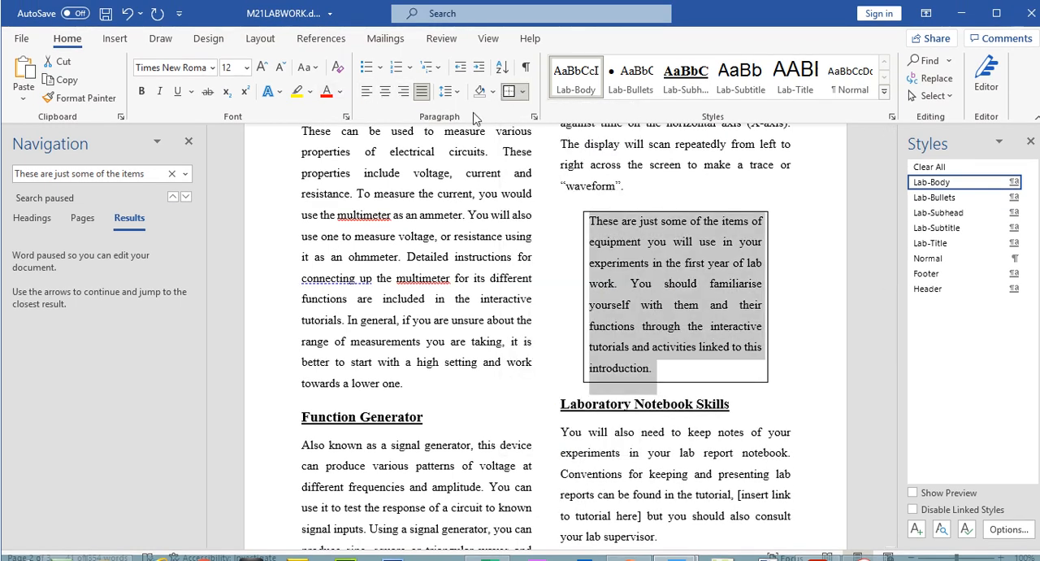
click(492, 91)
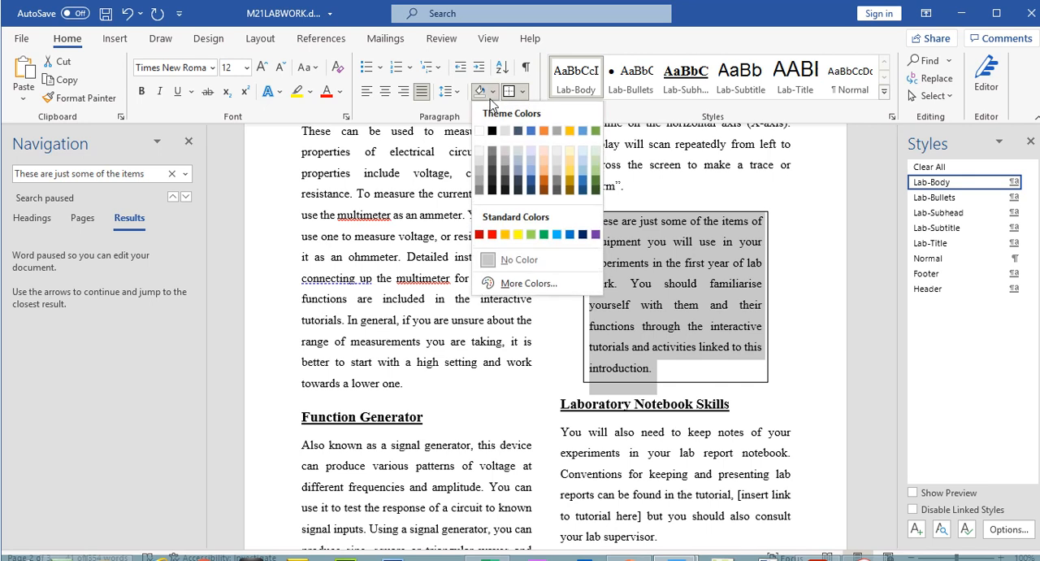
click(479, 162)
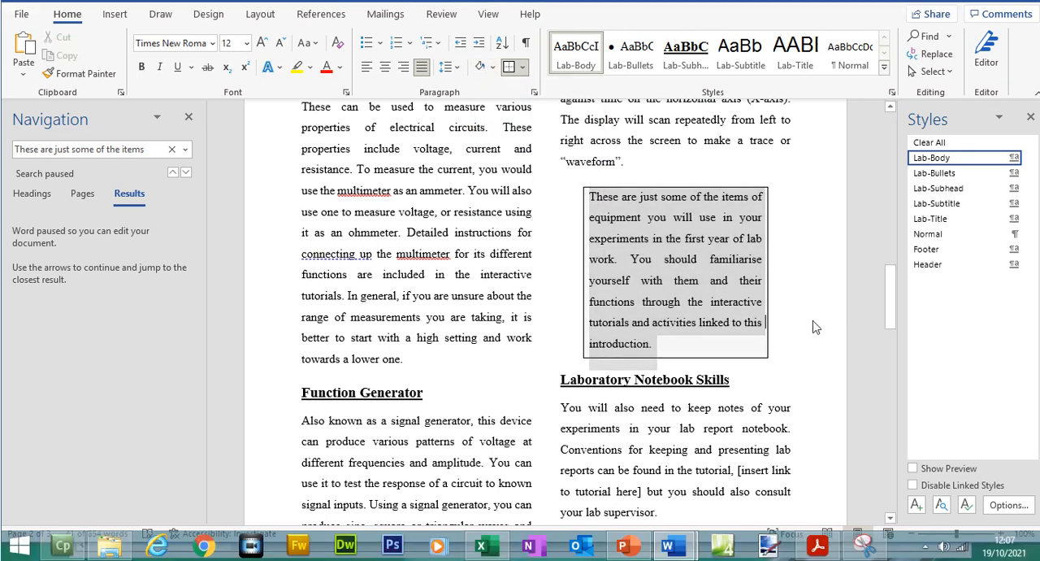
click(816, 327)
- Switch to the exam paper and highlight all of question 9's text, including its three bullet points
click(818, 546)
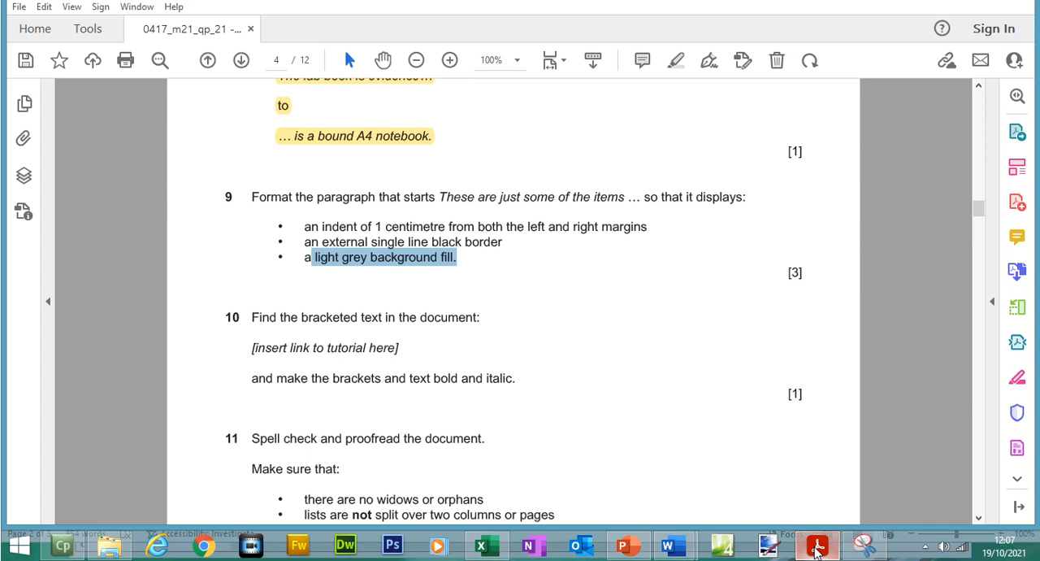
drag(471, 243, 254, 197)
click(254, 197)
double_click(253, 220)
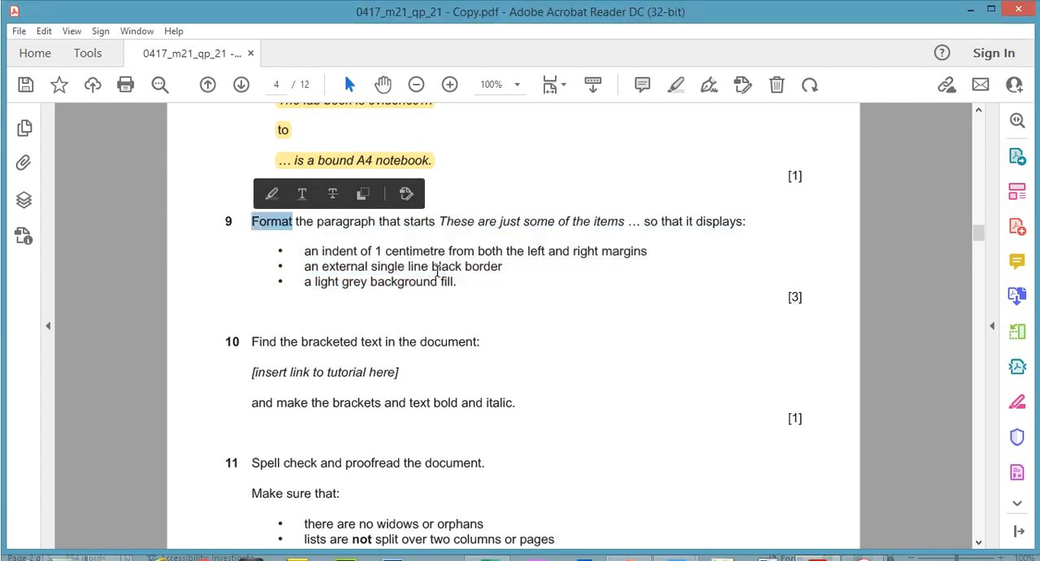
click(463, 285)
drag(504, 267, 457, 284)
click(264, 244)
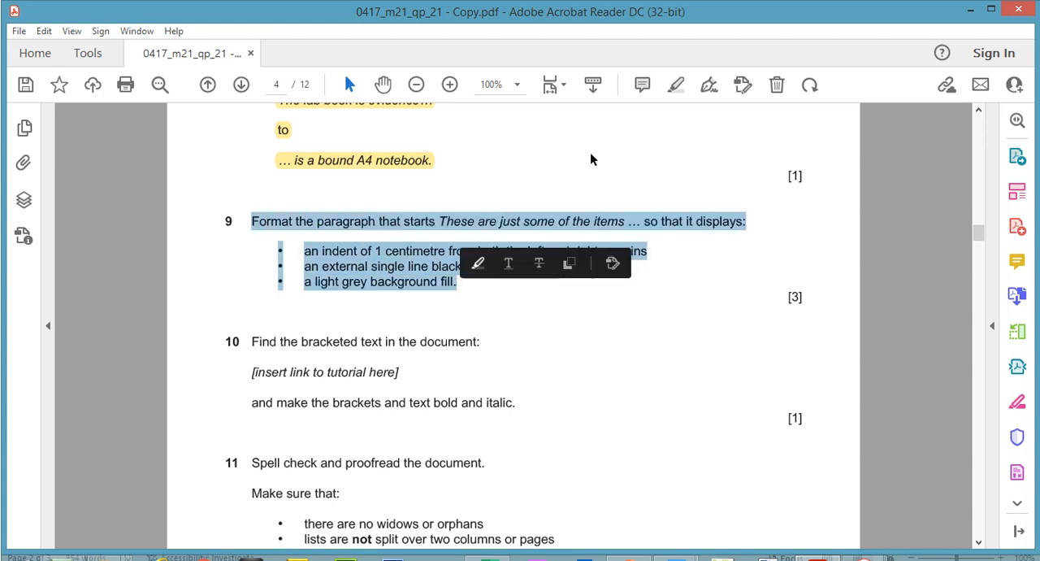
click(676, 88)
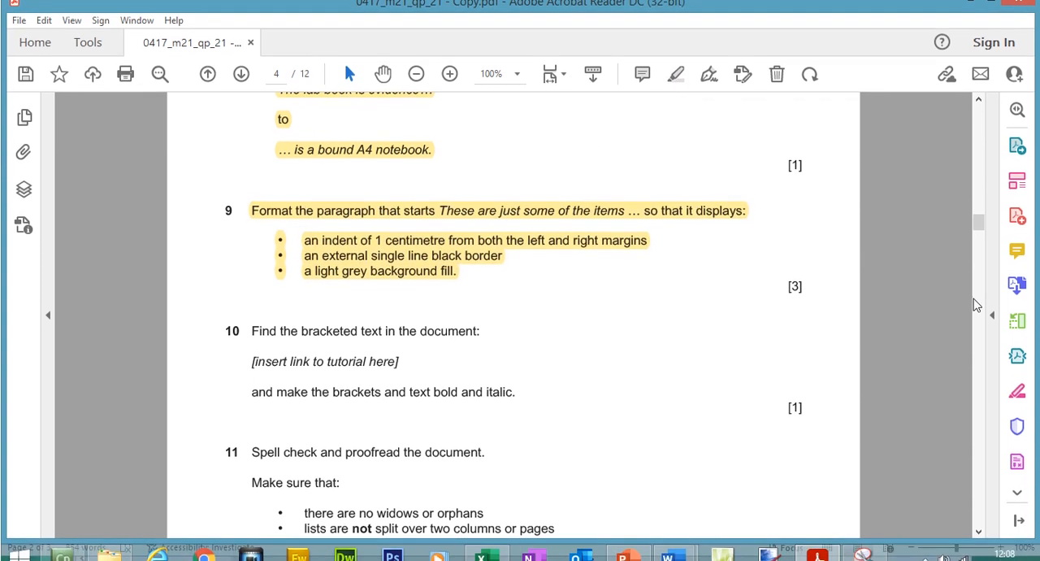
- Copy the bracketed text "[insert link to tutorial here]" from question 10 of the exam paper
scroll(894, 211, down, 3)
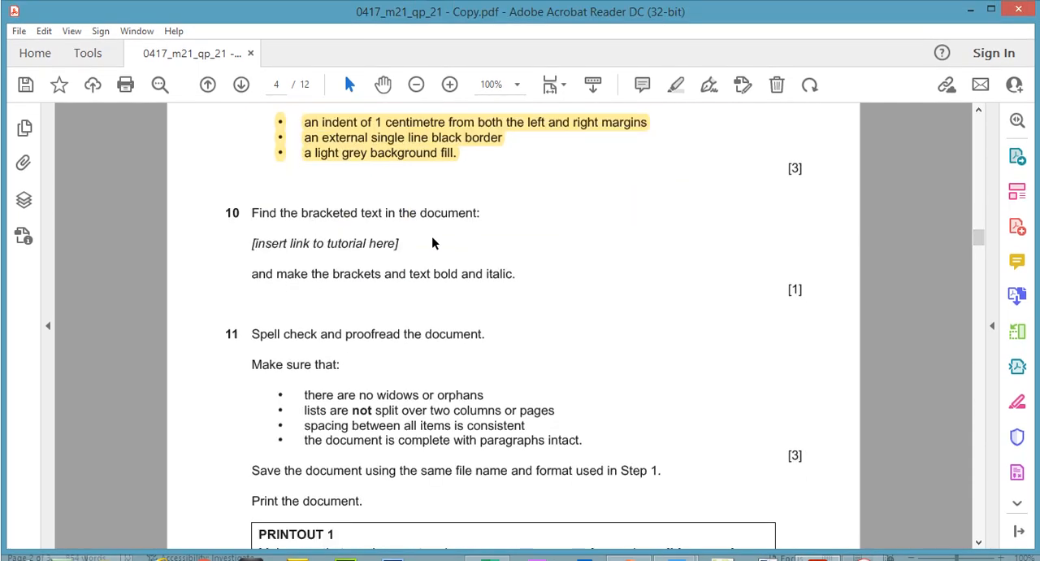
drag(400, 244, 269, 252)
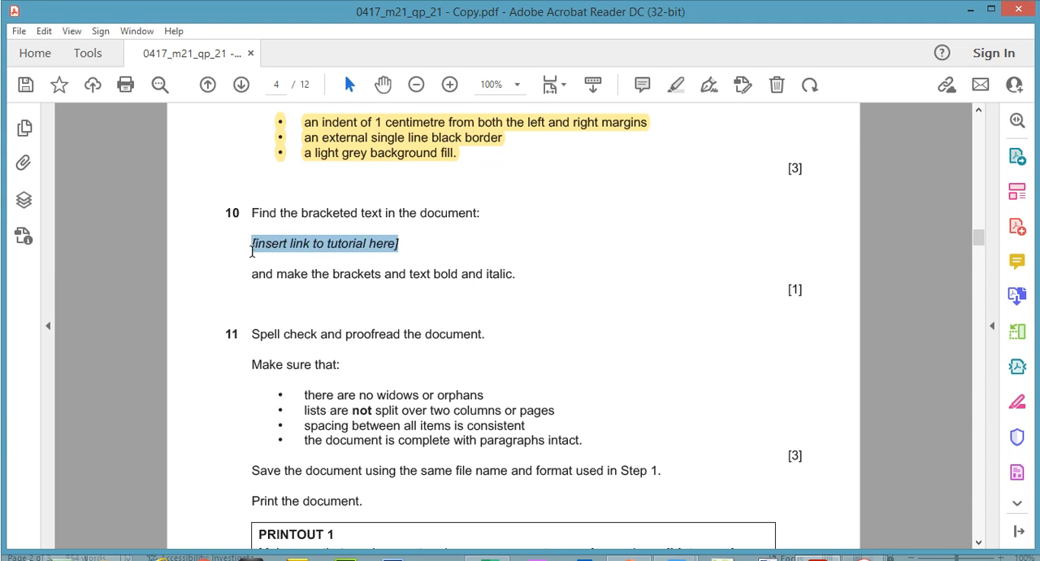
right_click(263, 258)
click(274, 268)
- Switch to M21LABWORK and search for the copied text "[insert link to tutorial here]", selecting its occurrence under Laboratory Notebook Skills
mouse_move(669, 546)
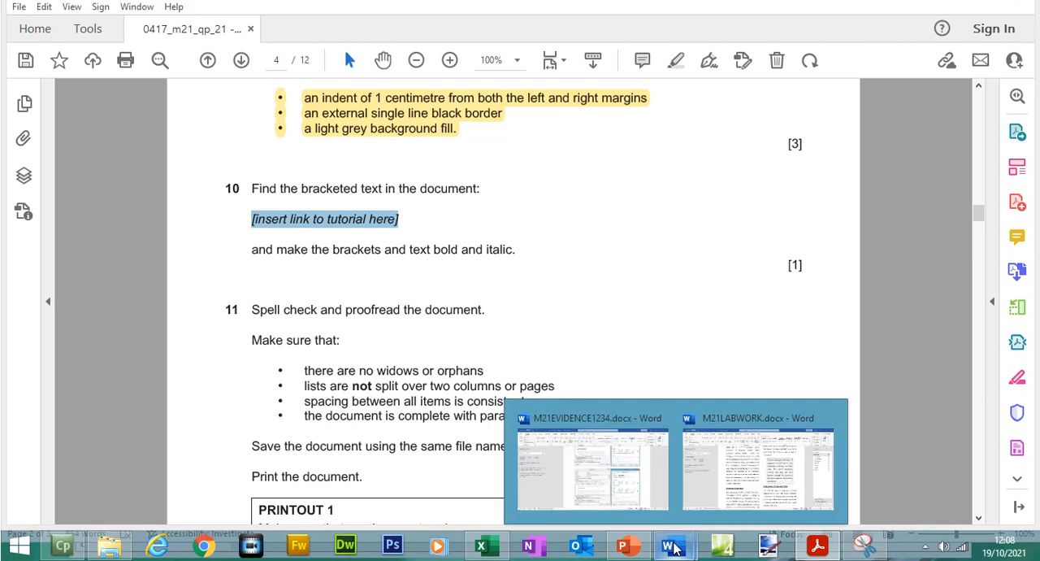
click(742, 484)
drag(888, 331, 884, 228)
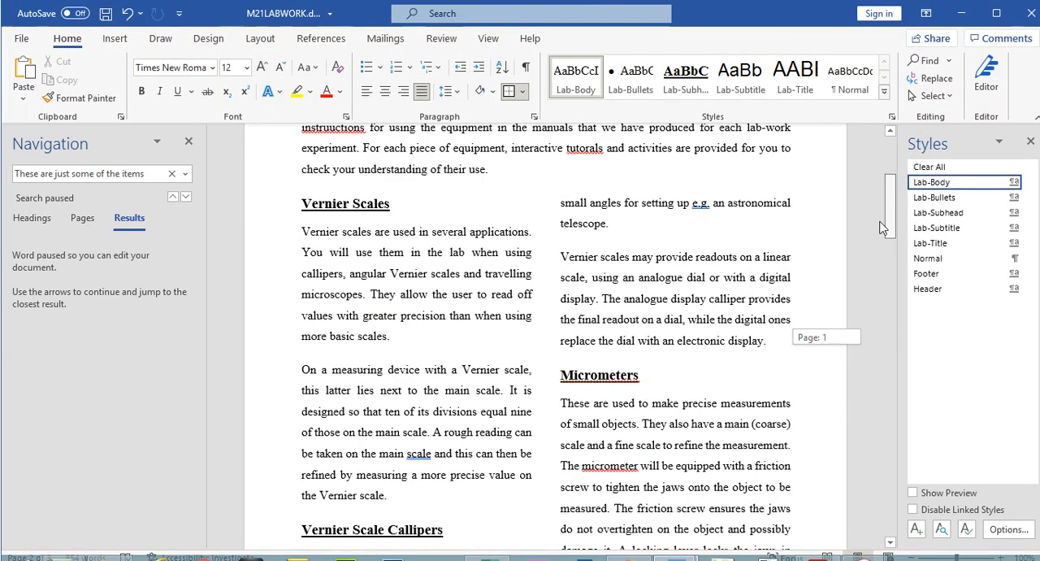
click(172, 173)
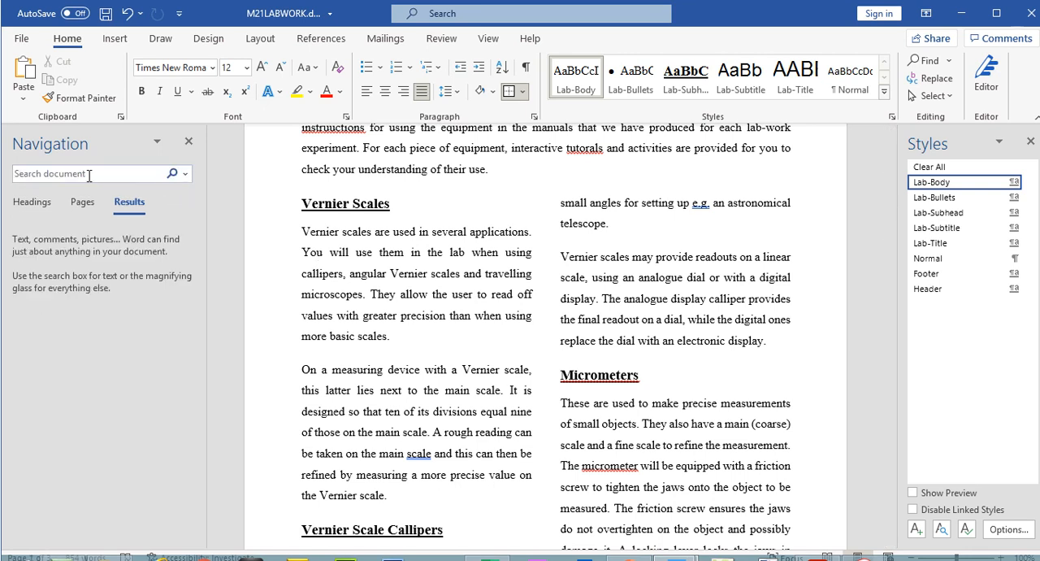
click(90, 175)
key(ctrl+v)
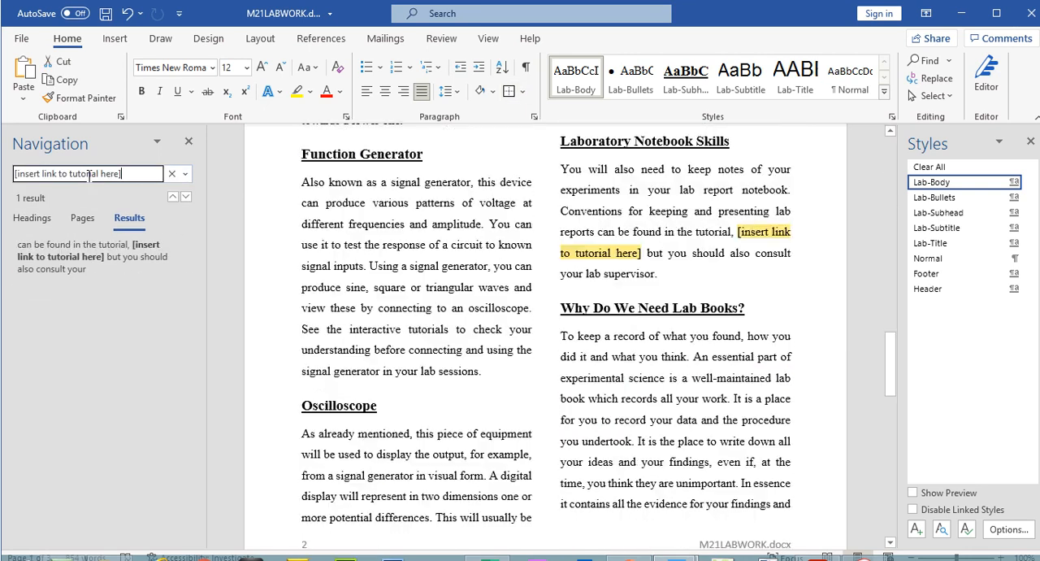
key(Return)
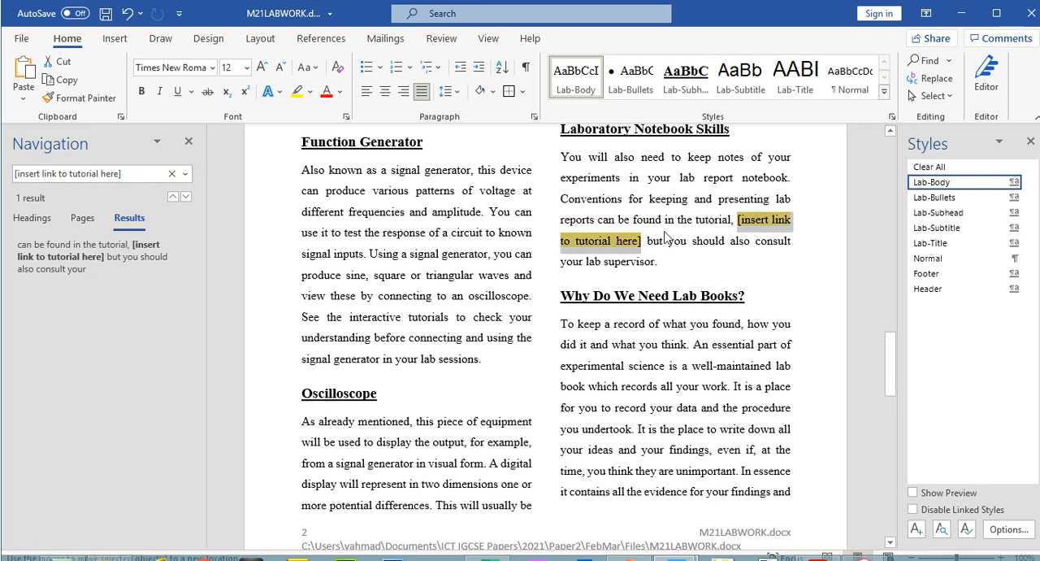
- Make the bracketed text "[insert link to tutorial here]" under Laboratory Notebook Skills bold and italic
click(643, 248)
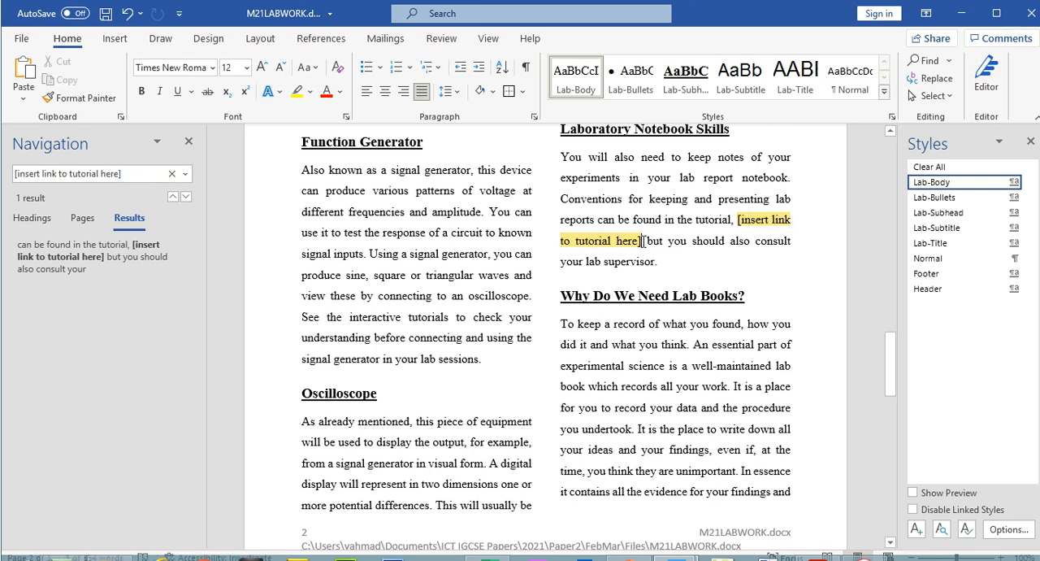
shift+click(738, 225)
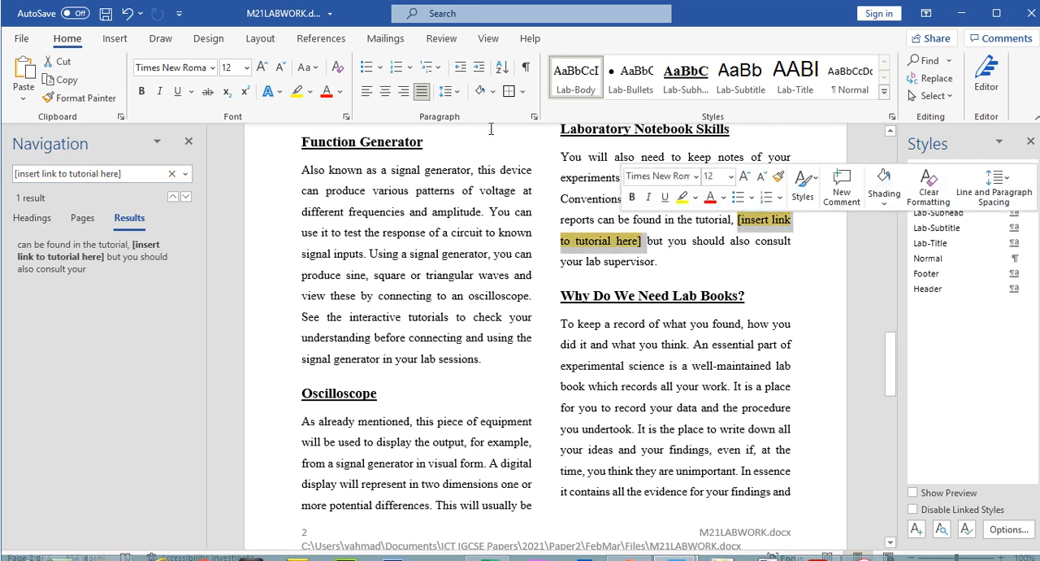
click(140, 95)
click(159, 92)
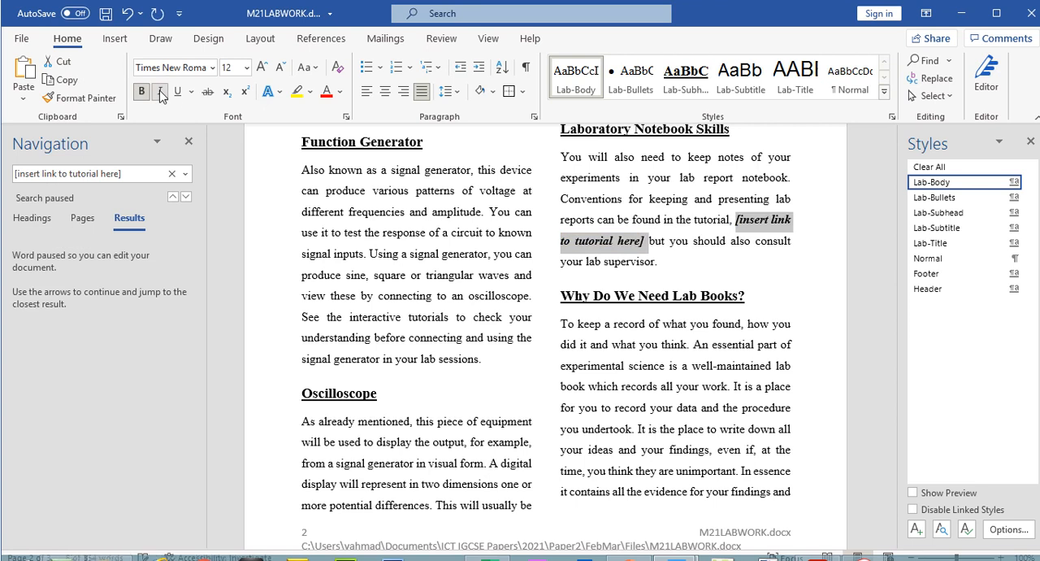
- Switch to the exam paper and highlight all of question 10's text
click(817, 546)
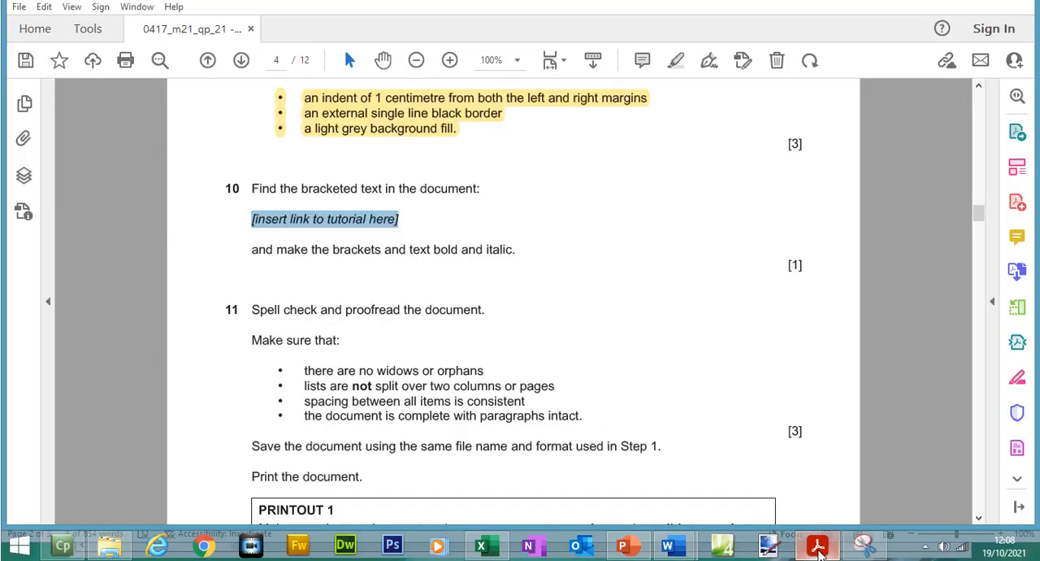
drag(254, 207, 497, 276)
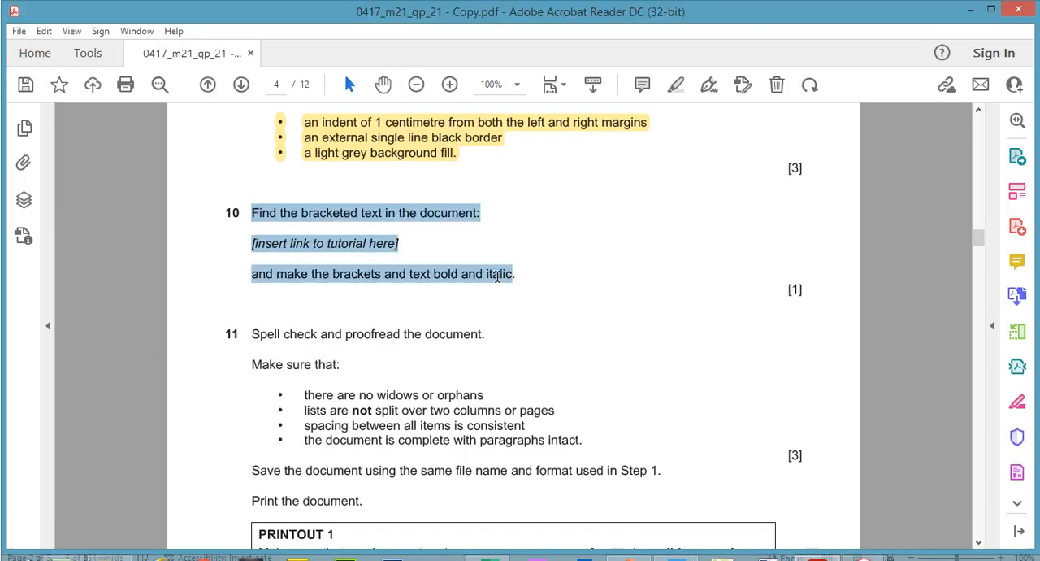
click(676, 86)
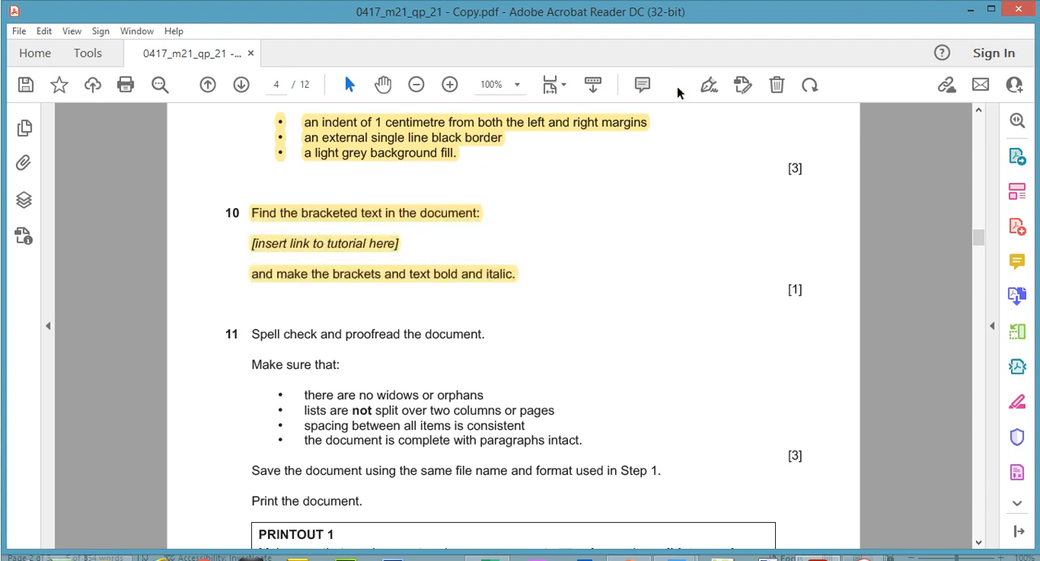
- Highlight question 11's opening lines, "Spell check and proofread the document" and "Make sure that:", in the exam paper
scroll(978, 235, down, 1)
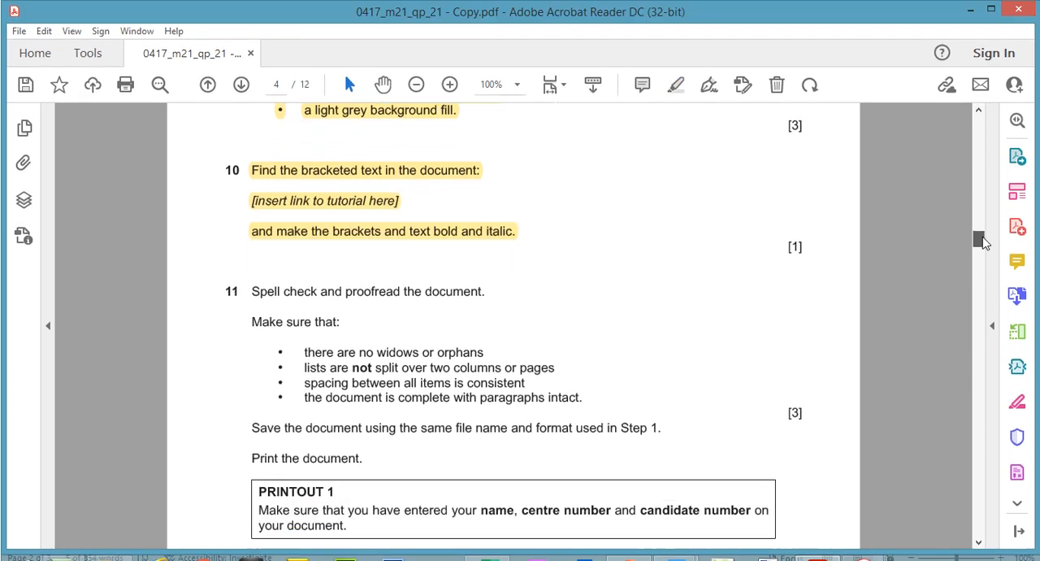
drag(254, 286, 342, 326)
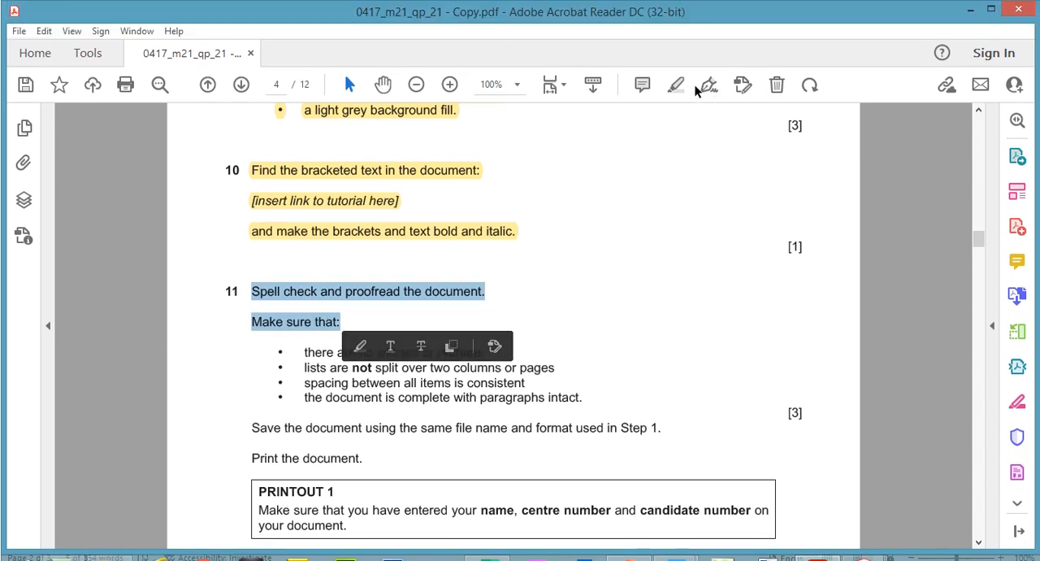
click(676, 60)
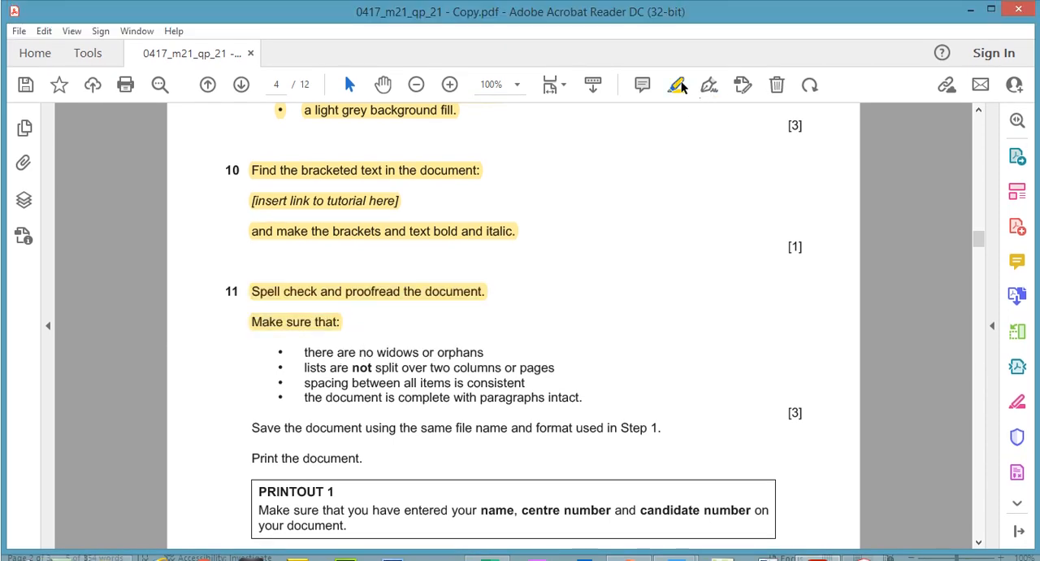
- Switch to M21LABWORK, run Spelling and Grammar, and correct the misspellings under Laboratory Equipment to "instructions" and "tutorials"
mouse_move(668, 544)
click(736, 456)
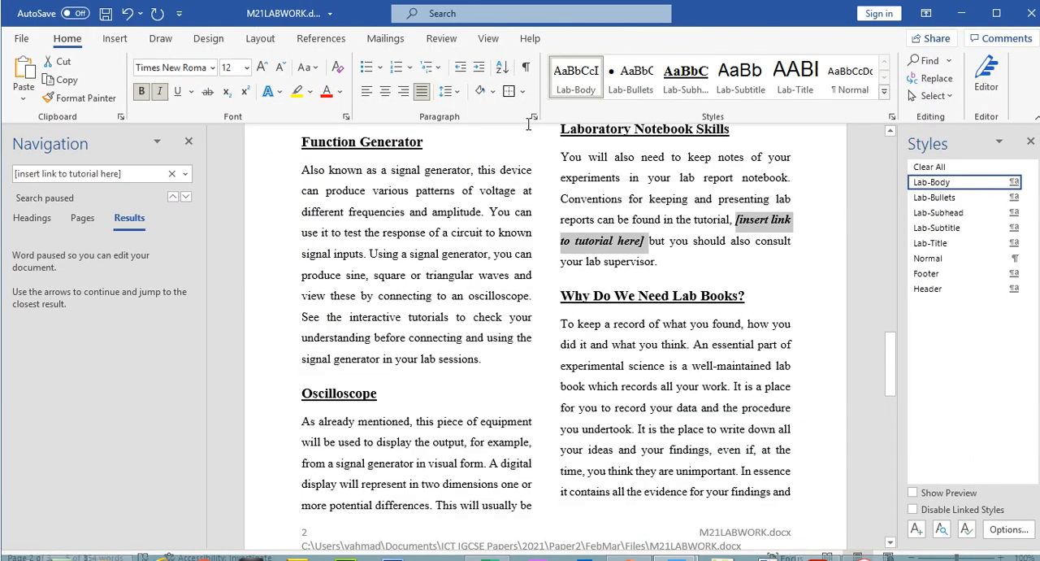
click(437, 14)
text(spe)
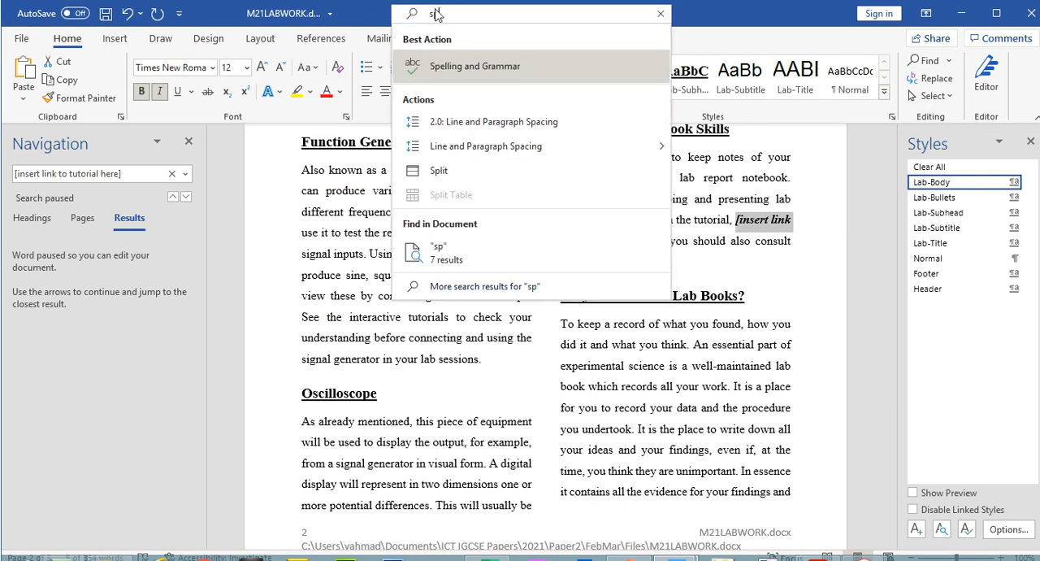
click(459, 65)
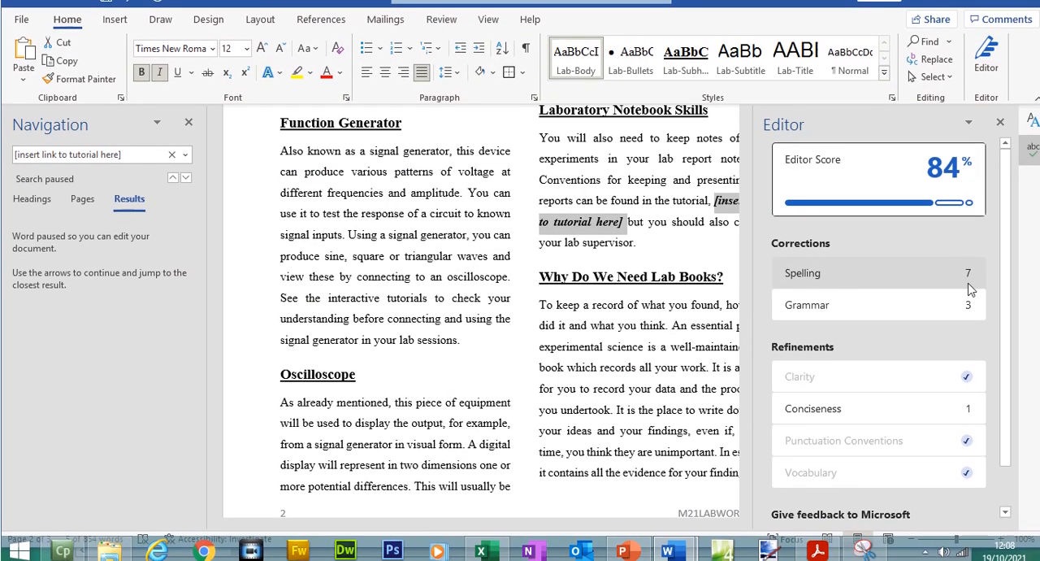
click(971, 285)
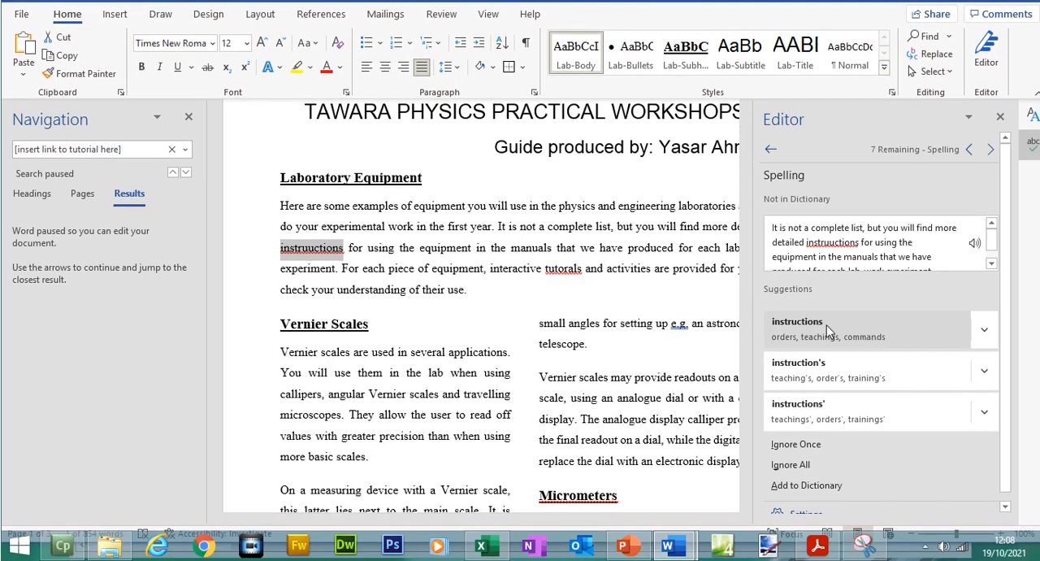
click(827, 342)
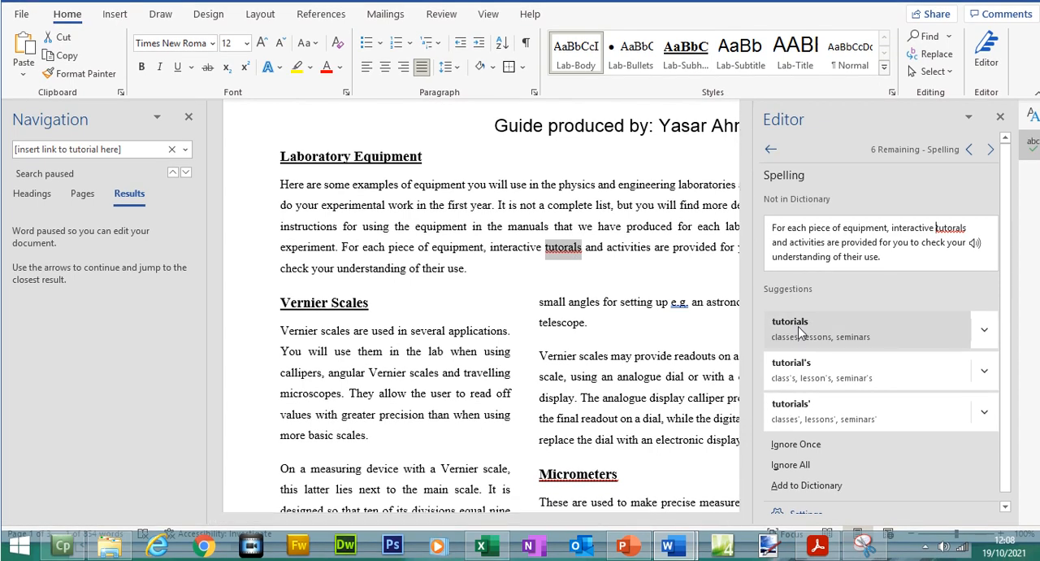
click(798, 326)
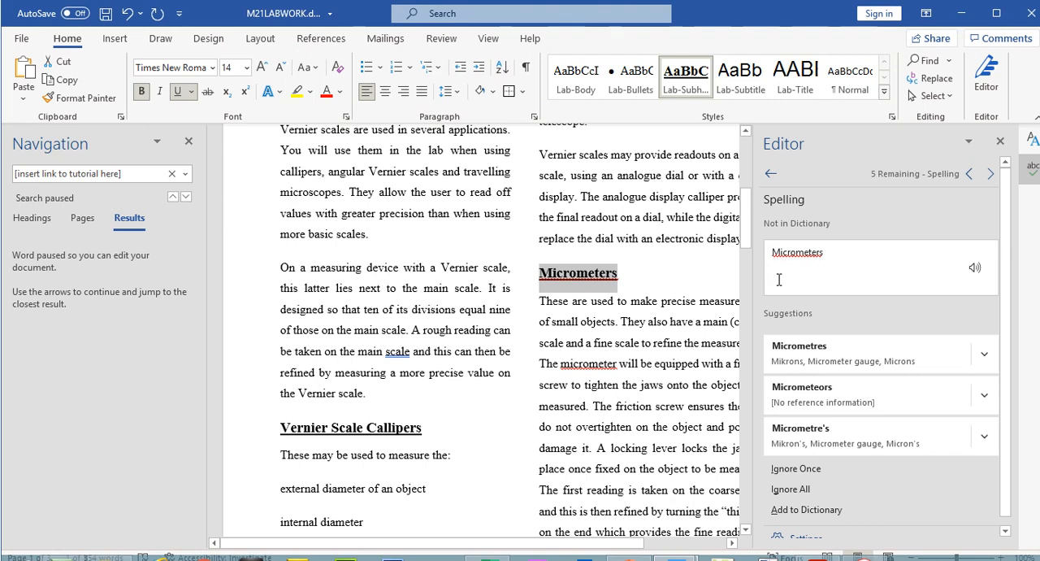
- Step through the remaining flagged spellings, such as "Micrometers" and "Multimeters", and close the spelling check
click(992, 175)
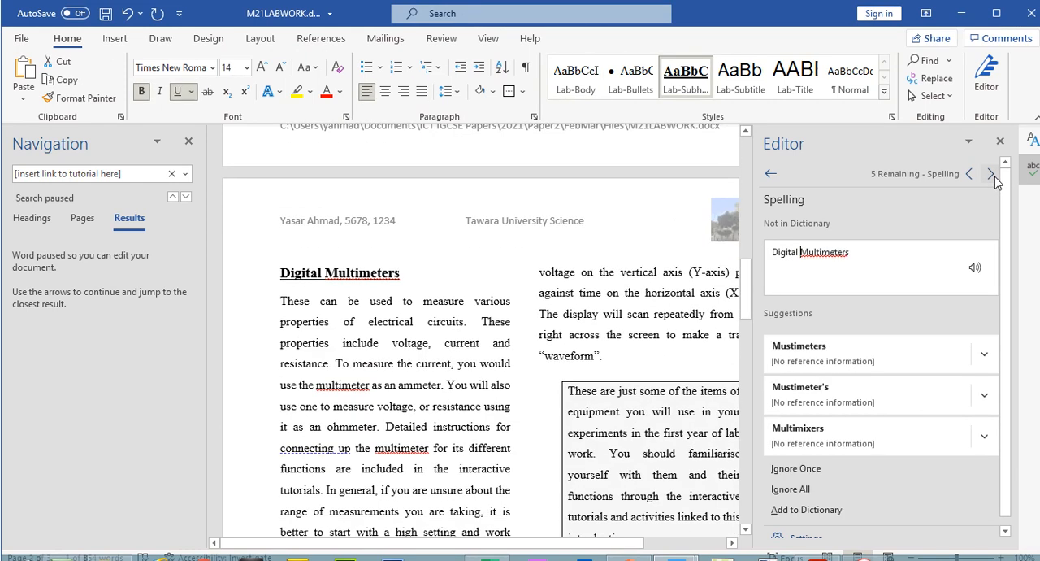
click(993, 176)
click(993, 176)
click(993, 175)
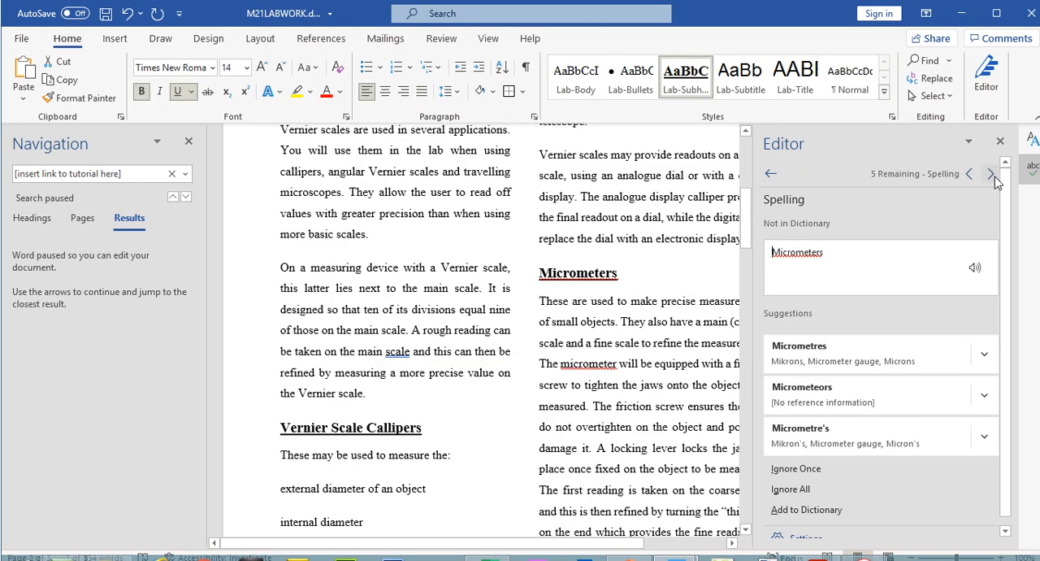
click(1000, 142)
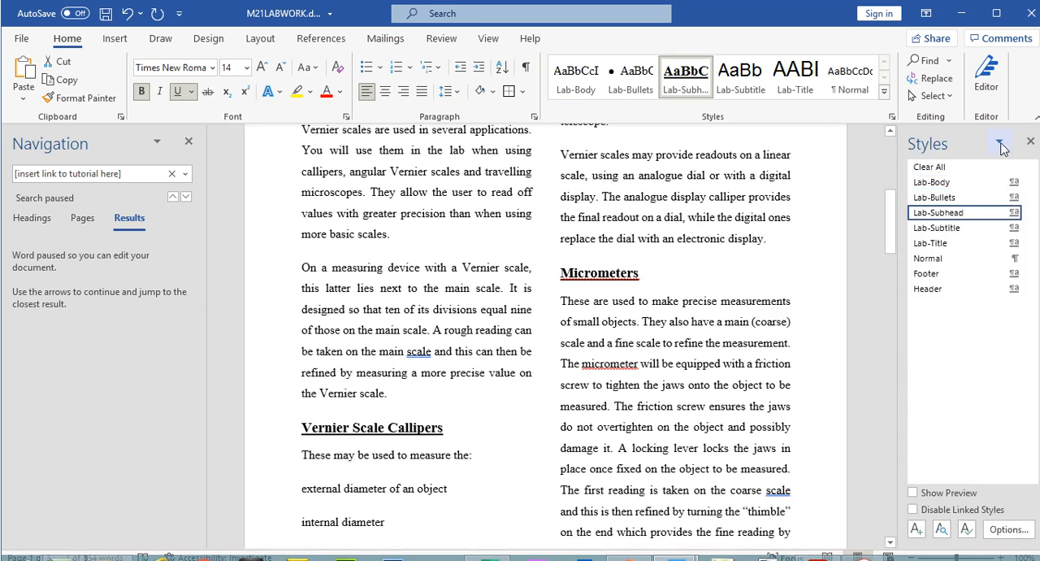
- Open M21LABWORK's print preview, and highlight question 11's first two bullet points, on widows or orphans and split lists, in the exam paper
click(23, 36)
click(81, 268)
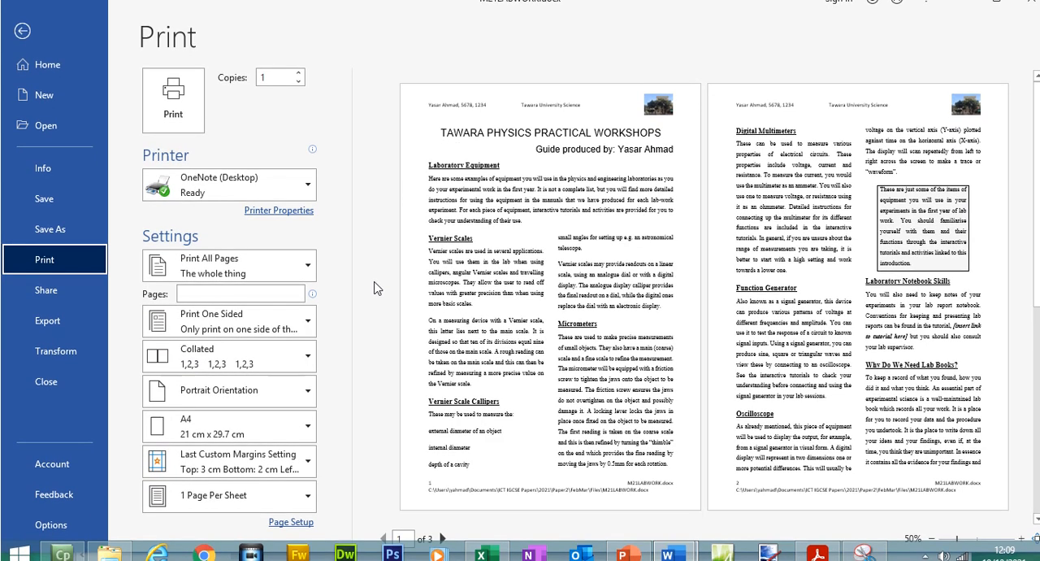
click(817, 554)
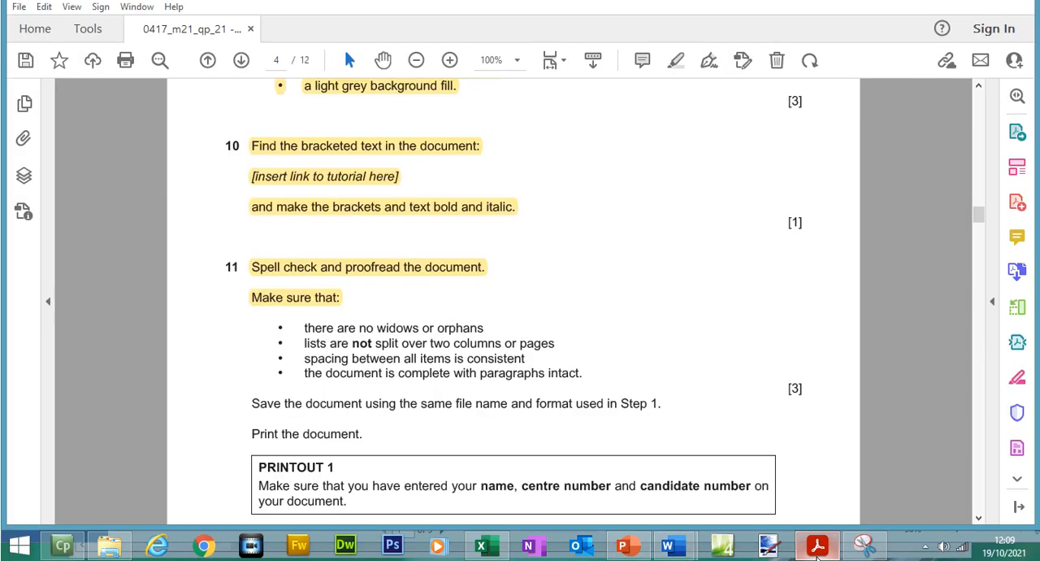
drag(307, 323, 556, 345)
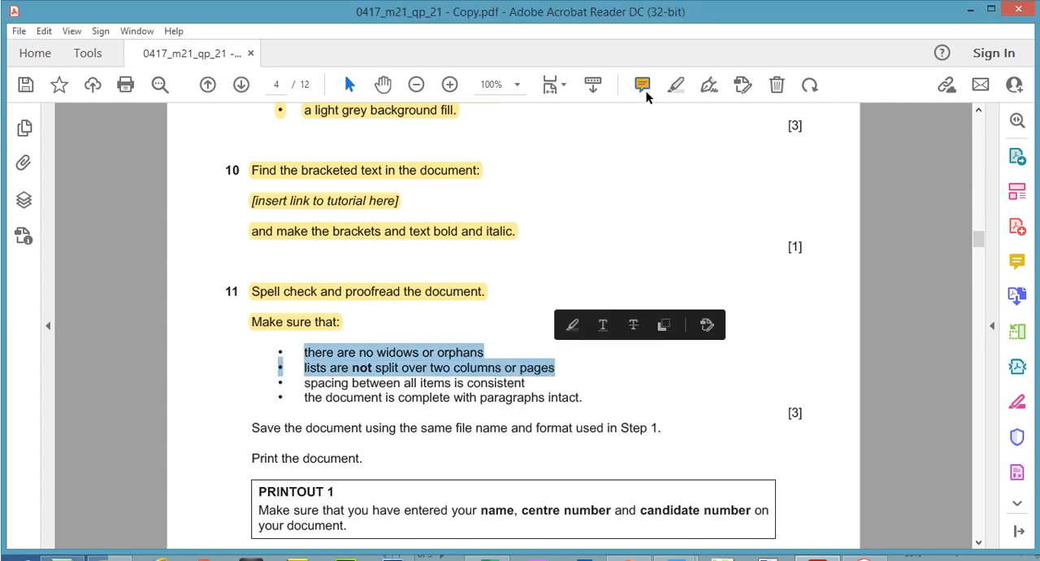
click(676, 61)
- Return to M21LABWORK's print preview and page through to page 3, checking for widows, orphans and split lists
click(811, 545)
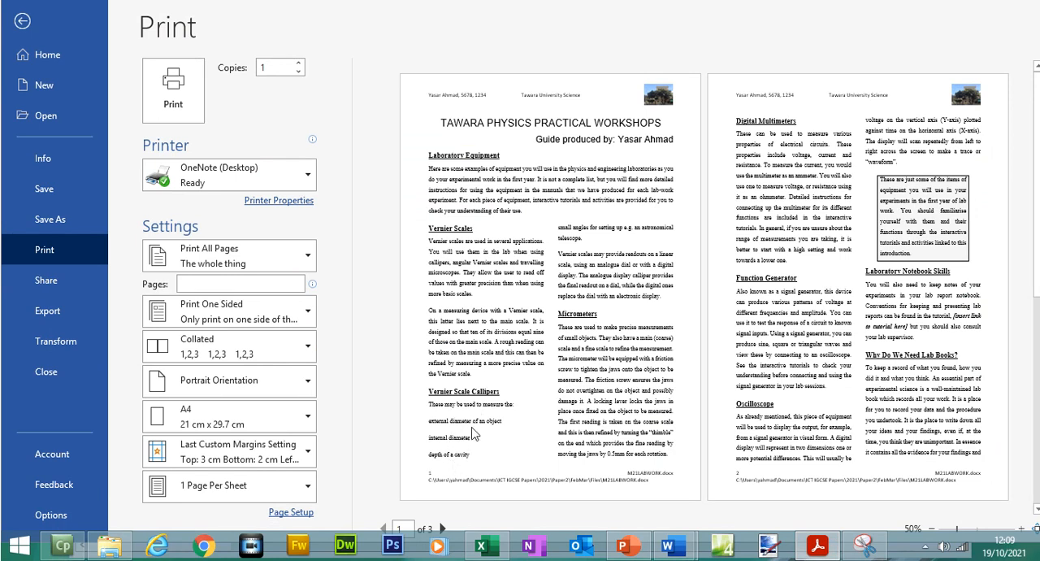
click(445, 532)
click(443, 528)
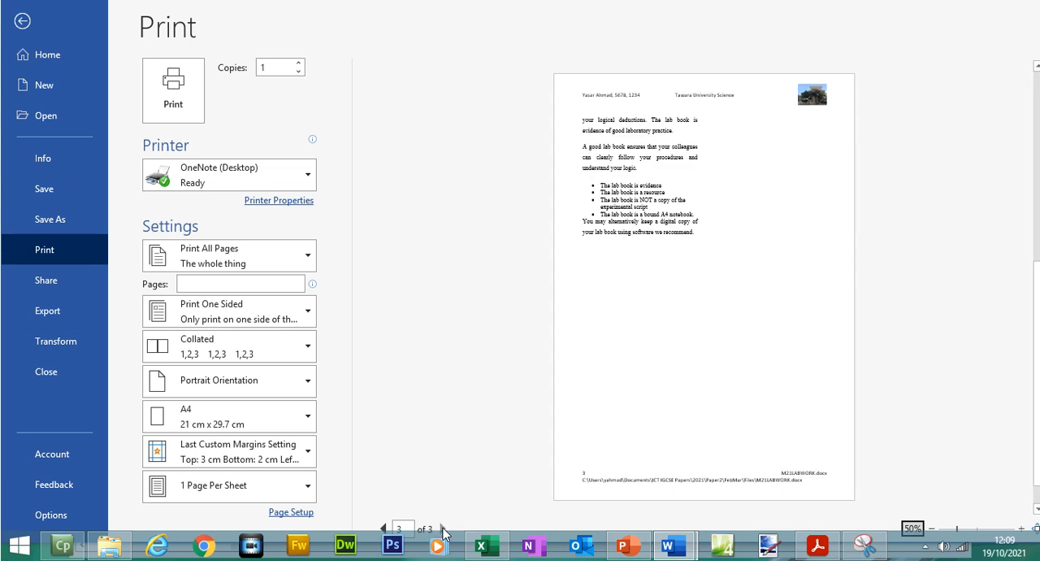
- Switch to the exam paper and highlight the rest of question 11, from "spacing between all items is consistent" through the PRINTOUT 1 box
click(818, 546)
drag(307, 358, 346, 504)
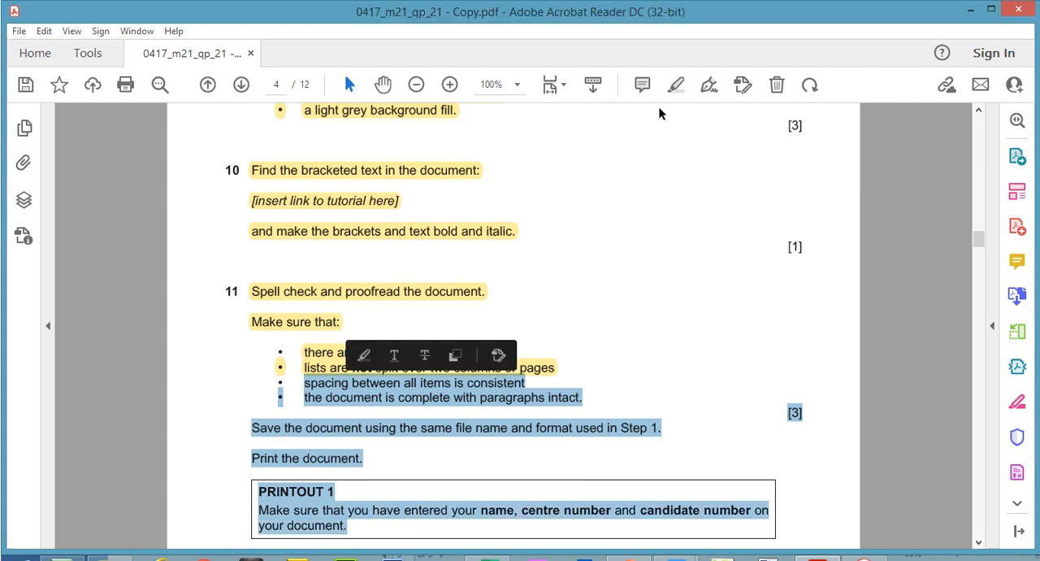
click(675, 85)
- Return to M21LABWORK, leave the print preview, and go to the start of page 1 to check the layout
click(816, 545)
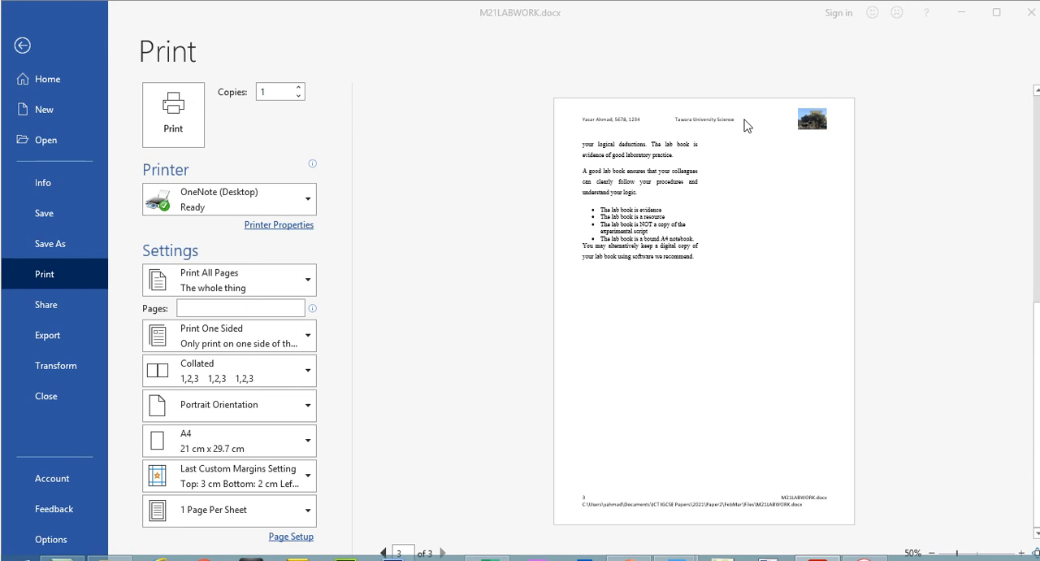
click(19, 48)
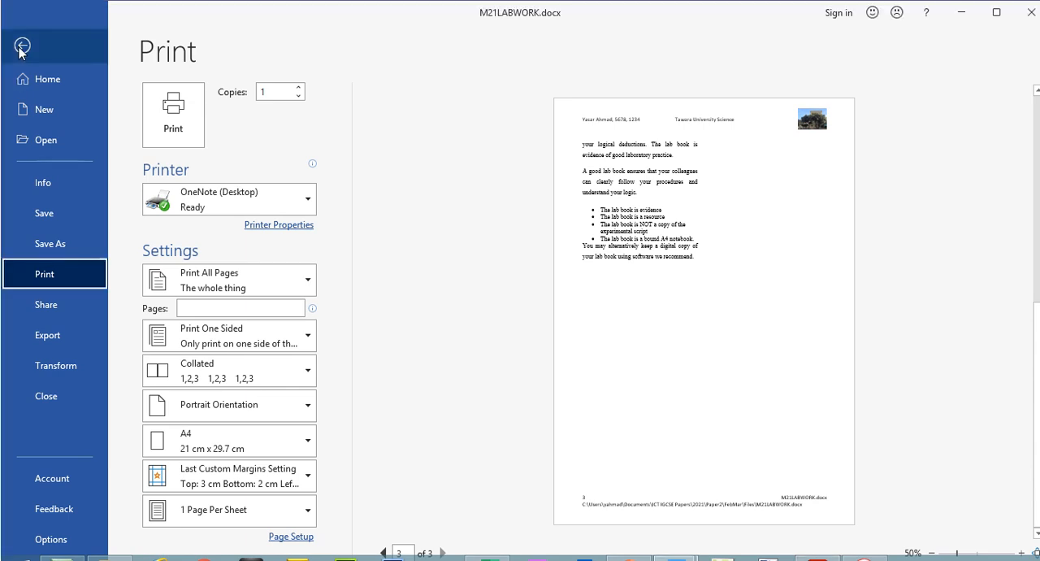
click(19, 48)
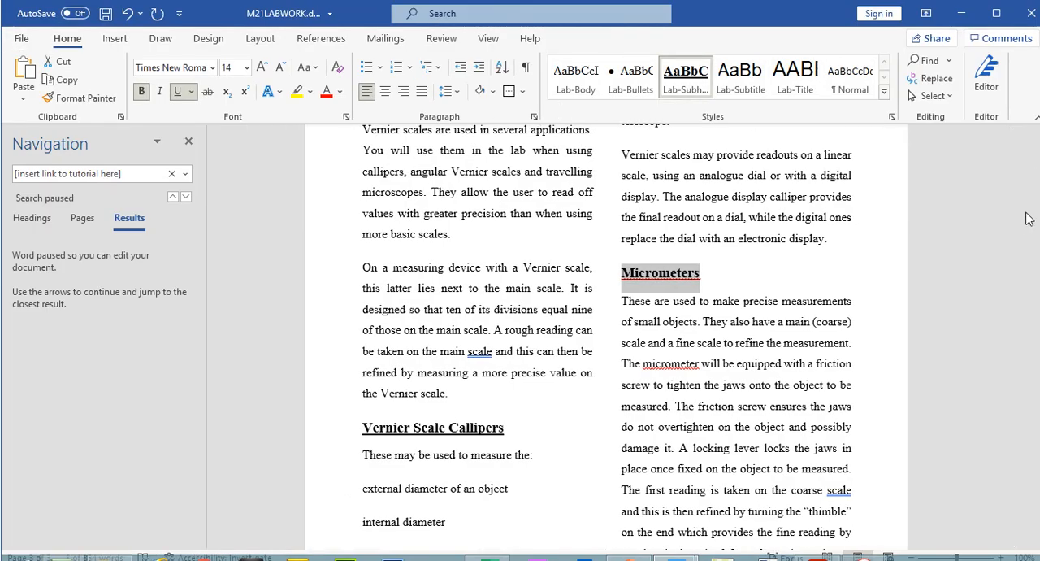
drag(1018, 221, 1014, 160)
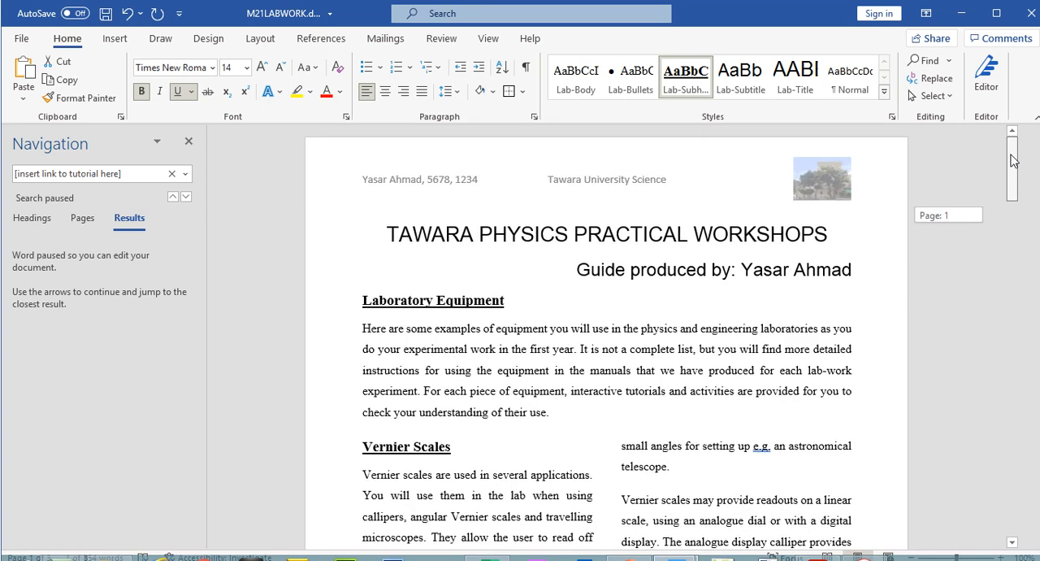